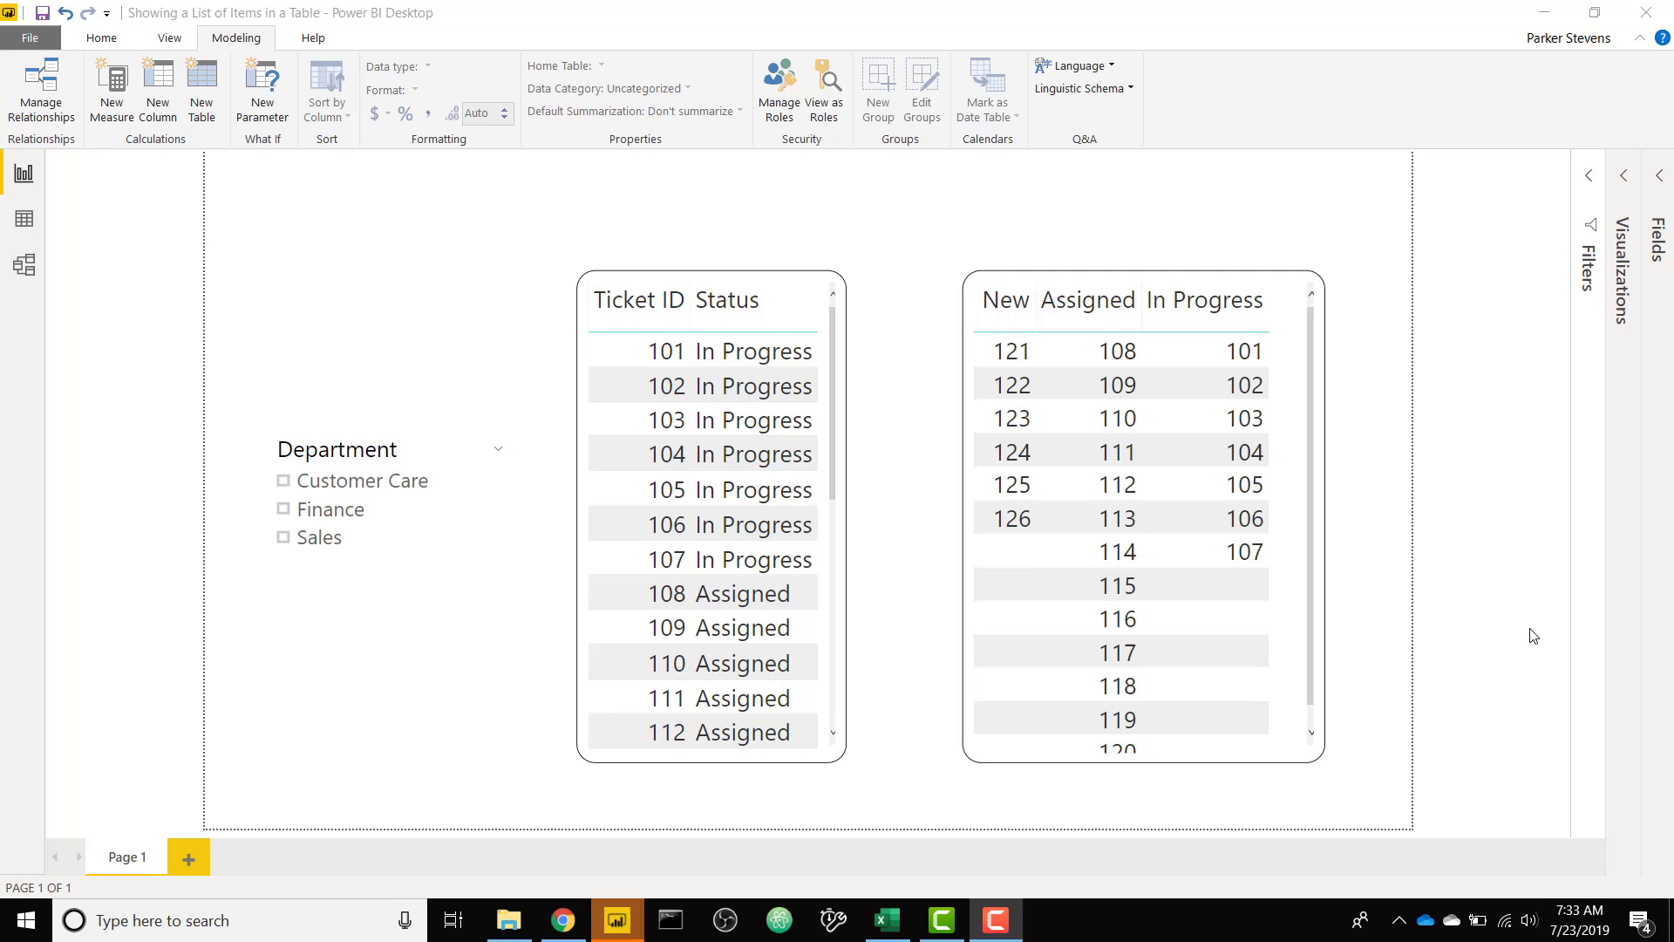
# Review the finished example report's ticket ID and status table and its status matrix
pyautogui.click(785, 282)
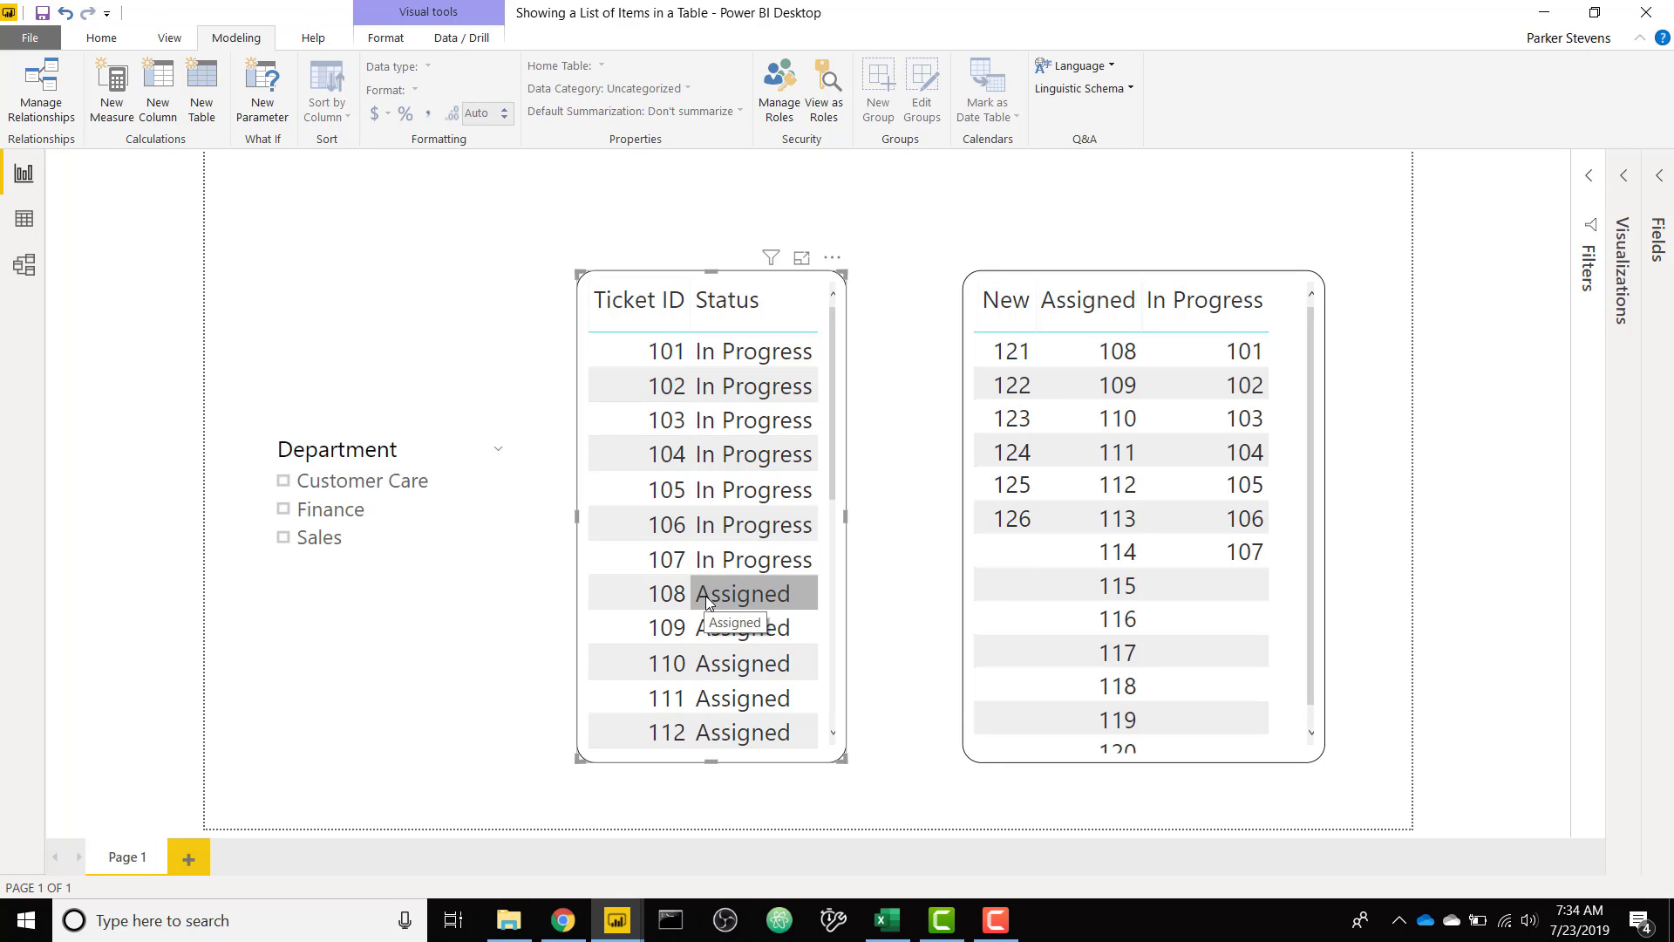
pyautogui.click(1298, 293)
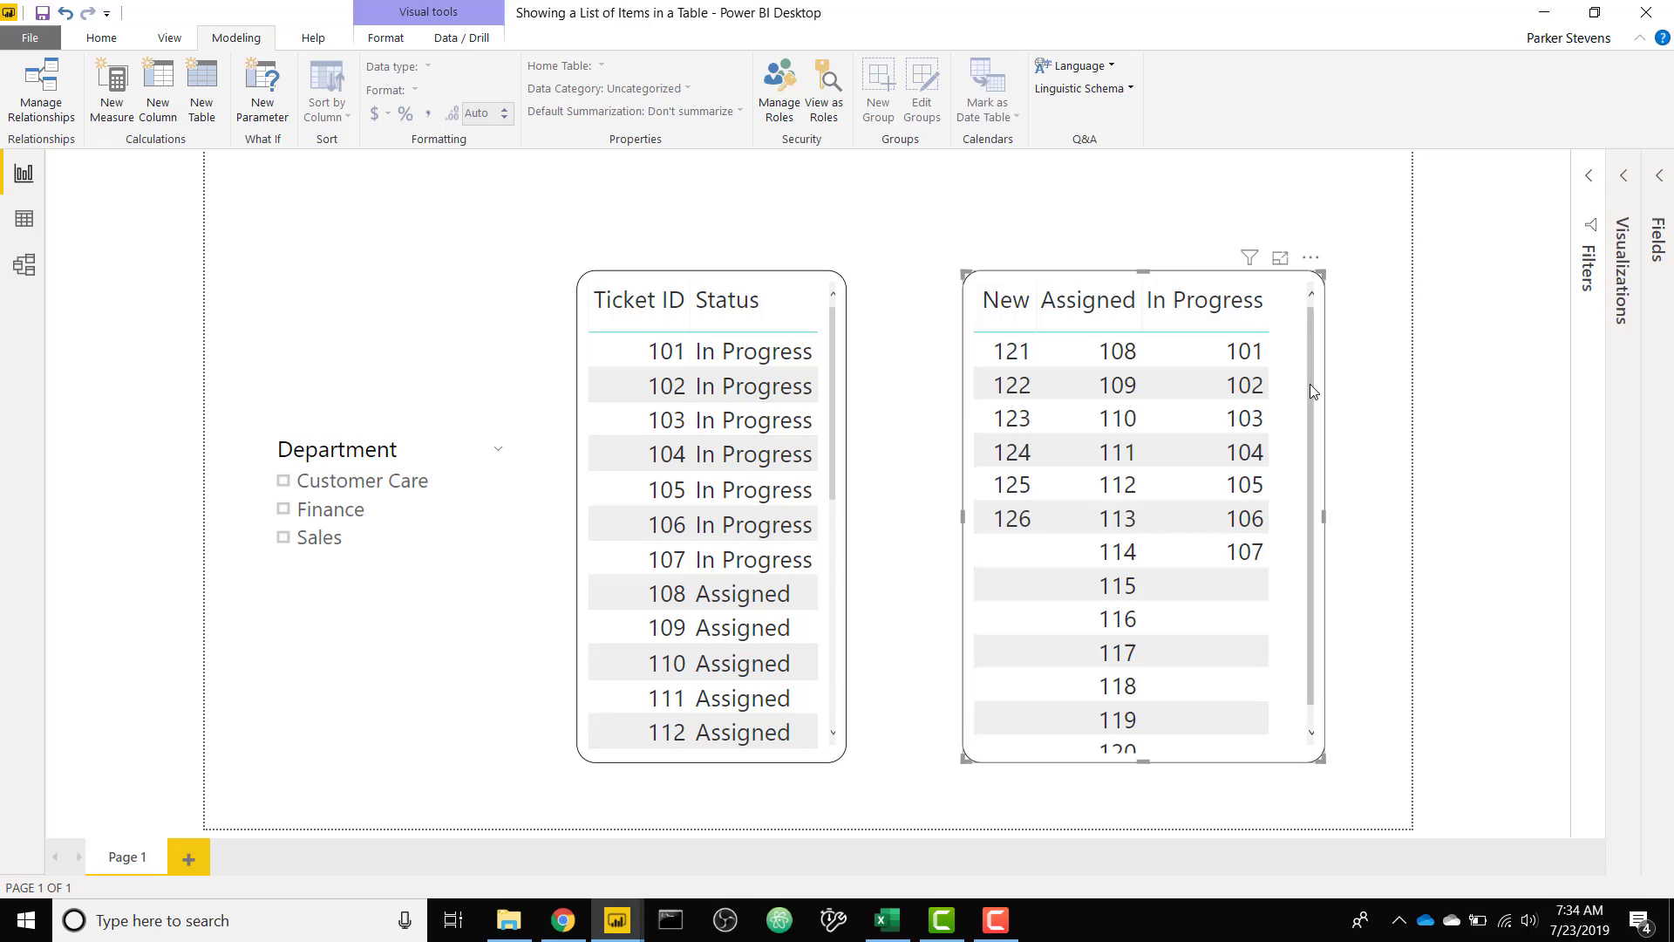
pyautogui.scroll(-1, 1294, 389)
pyautogui.scroll(1, 1294, 389)
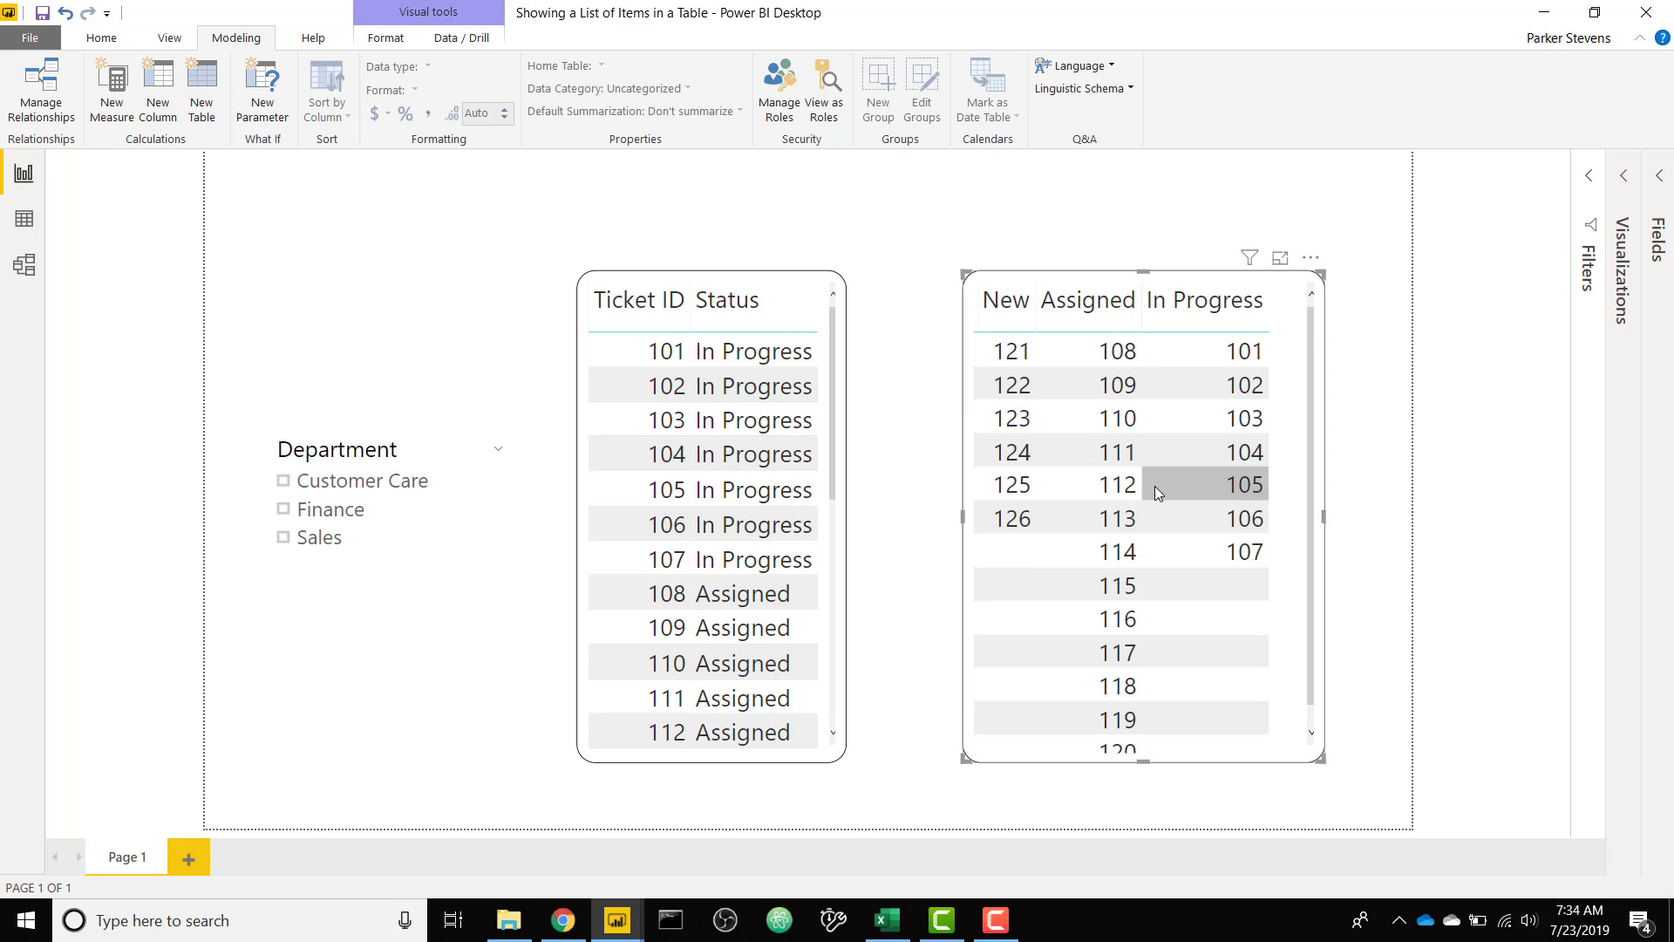
pyautogui.scroll(-1, 1155, 486)
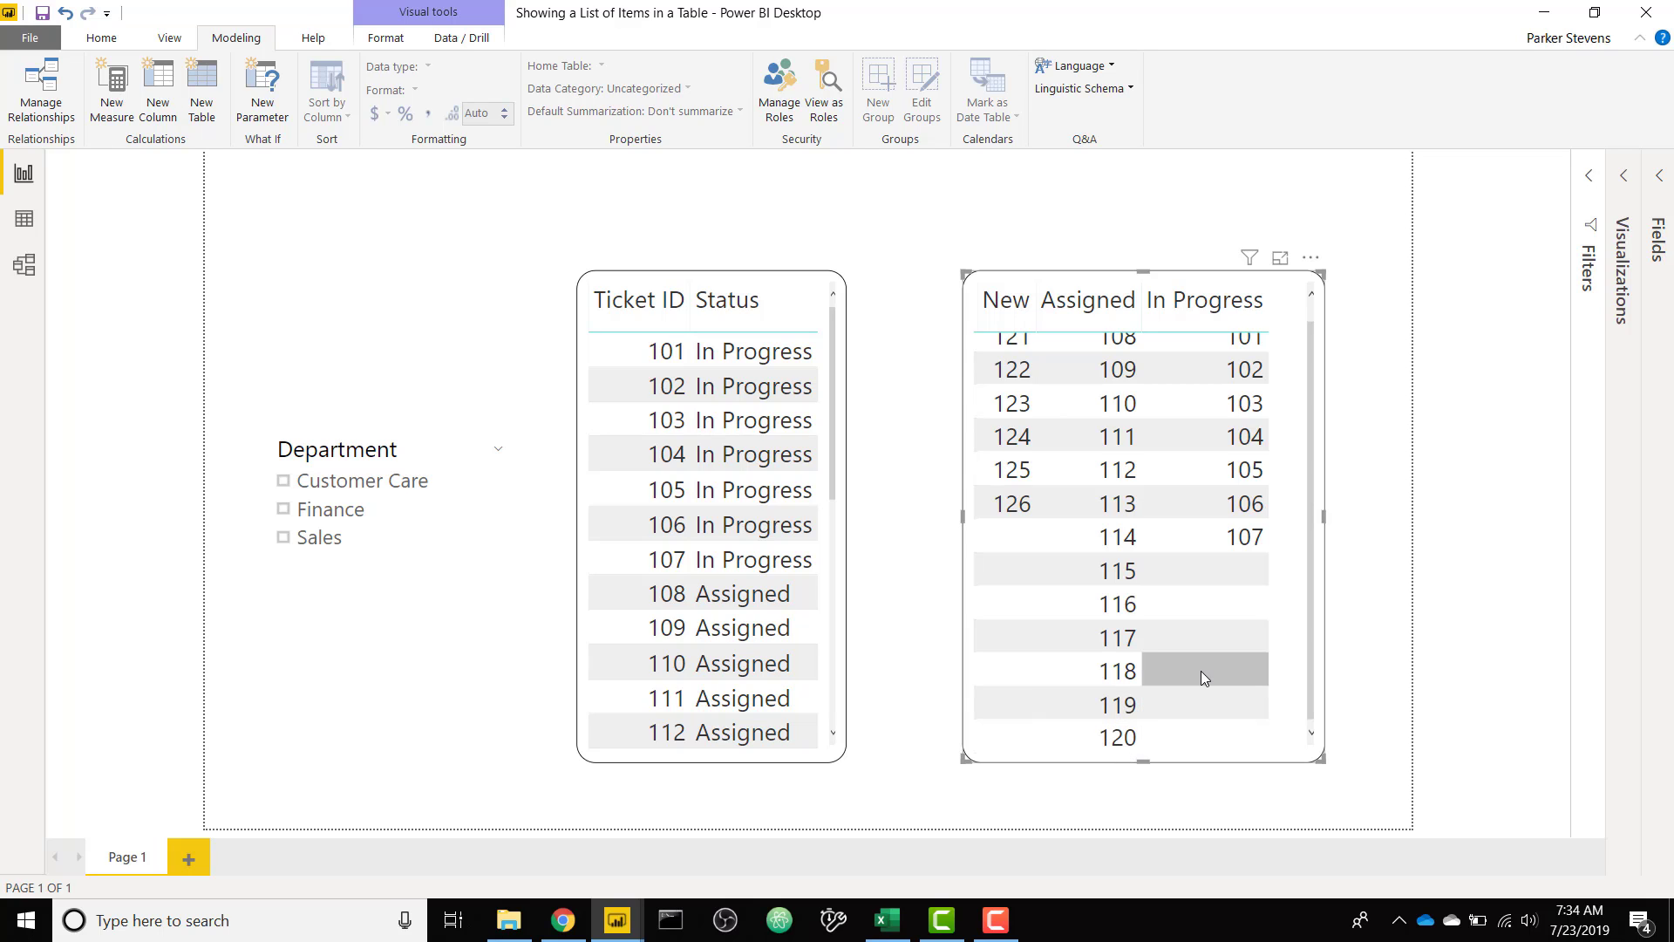
pyautogui.scroll(1, 1302, 668)
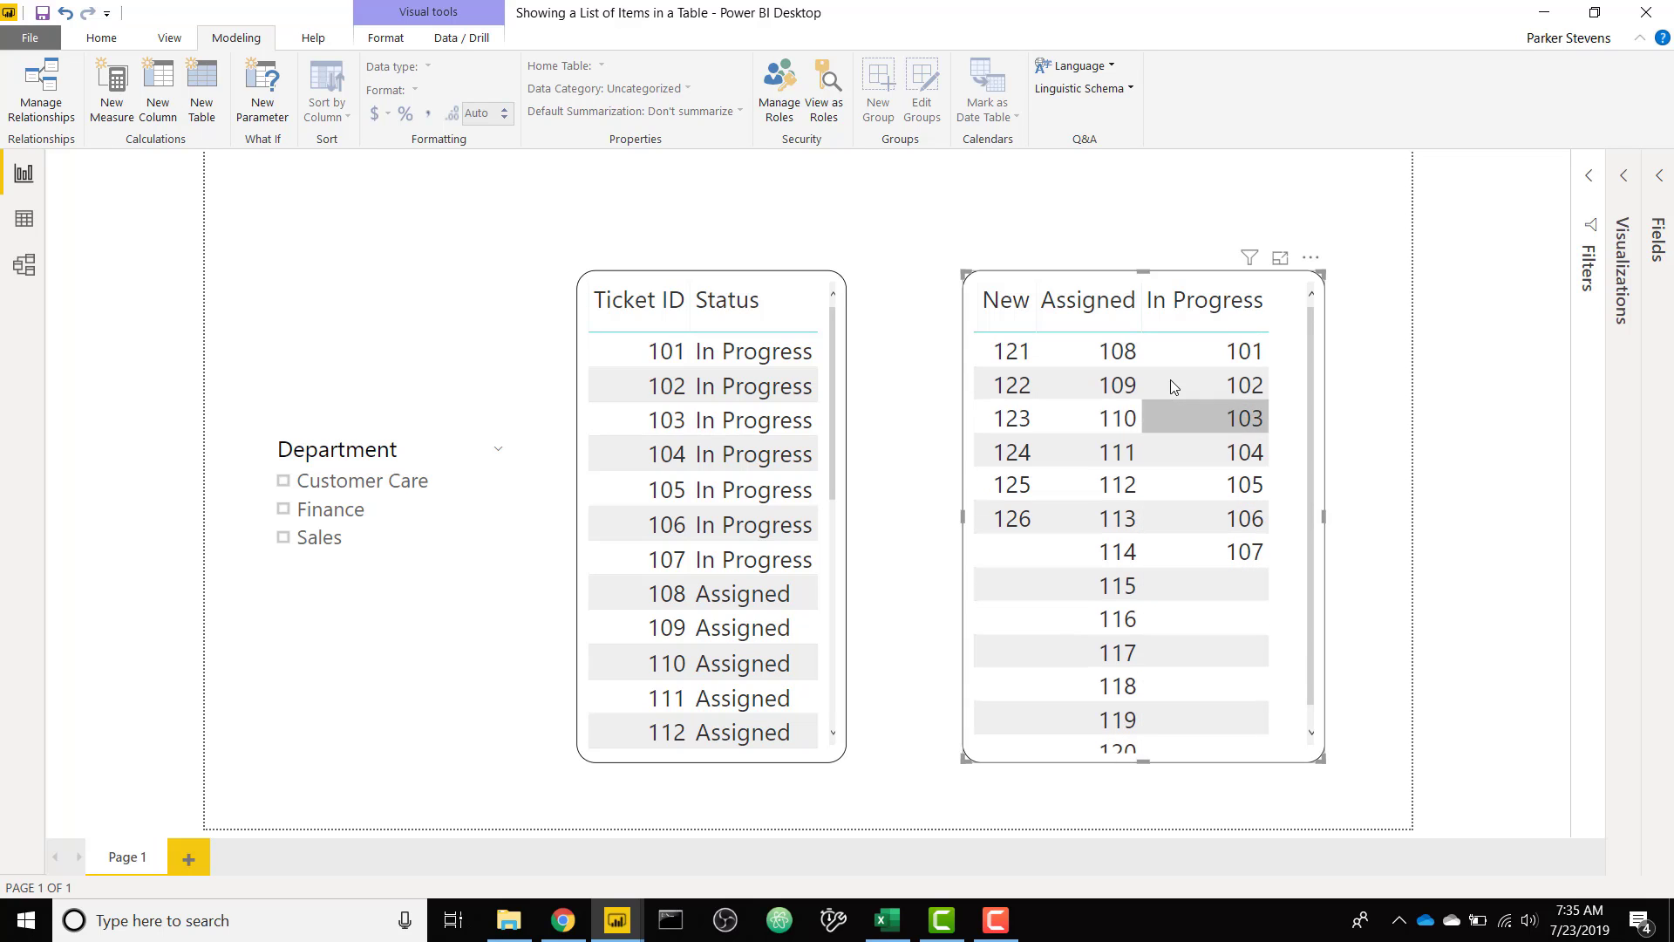
pyautogui.scroll(-1, 1170, 474)
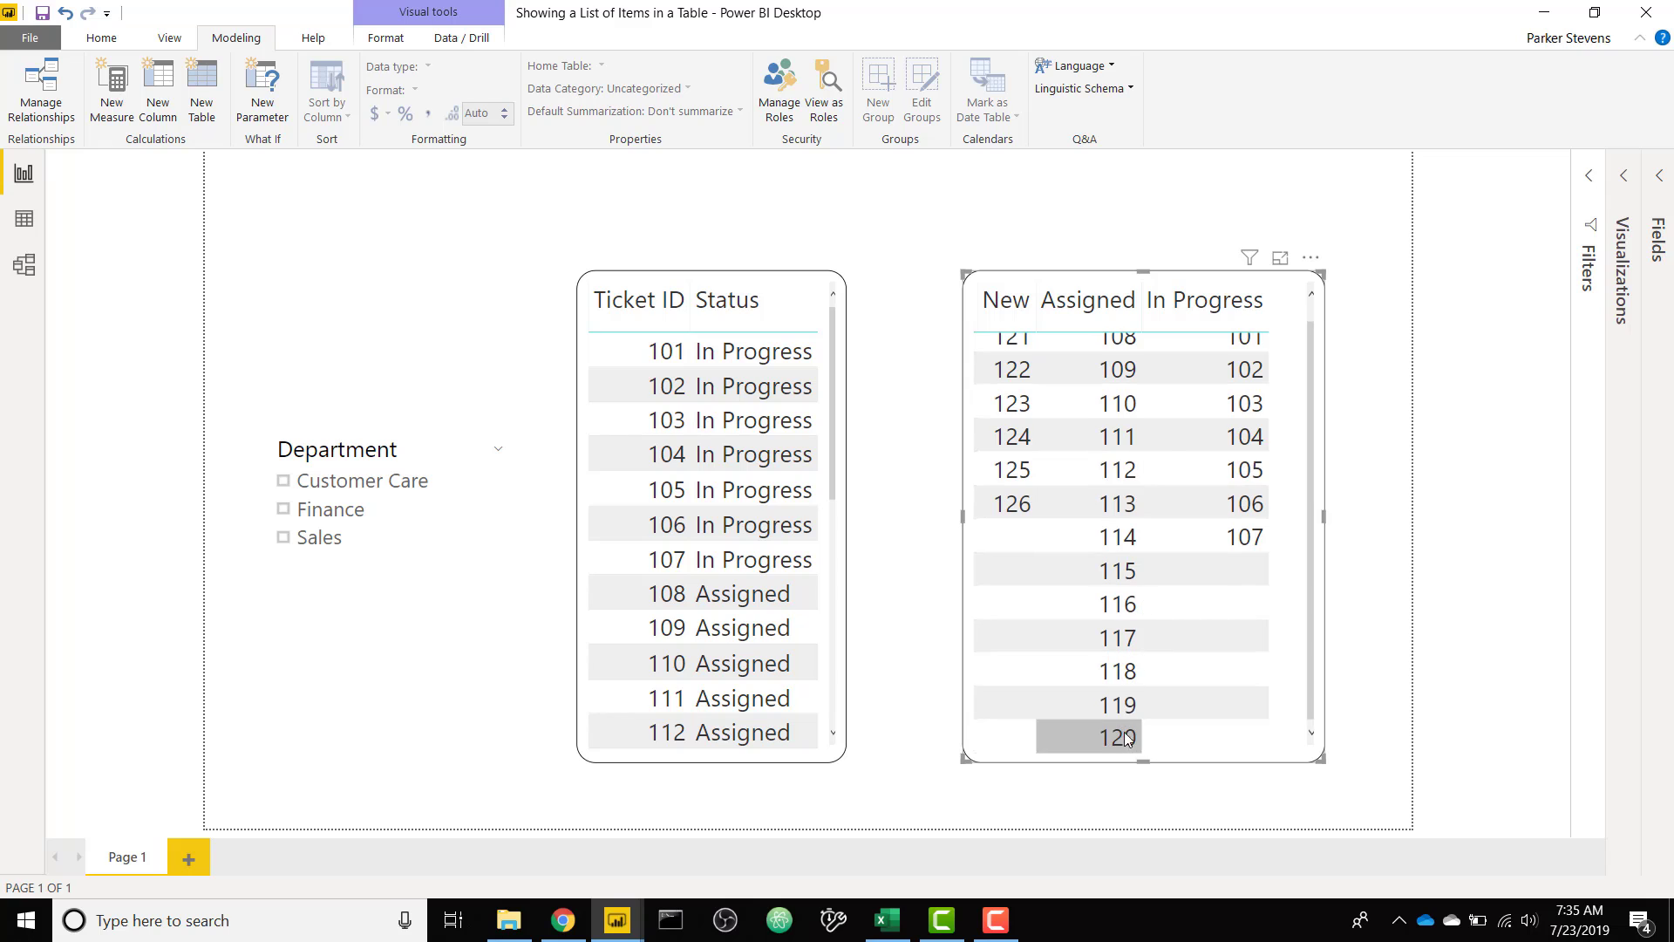
pyautogui.scroll(1, 1142, 535)
pyautogui.scroll(-1, 1145, 534)
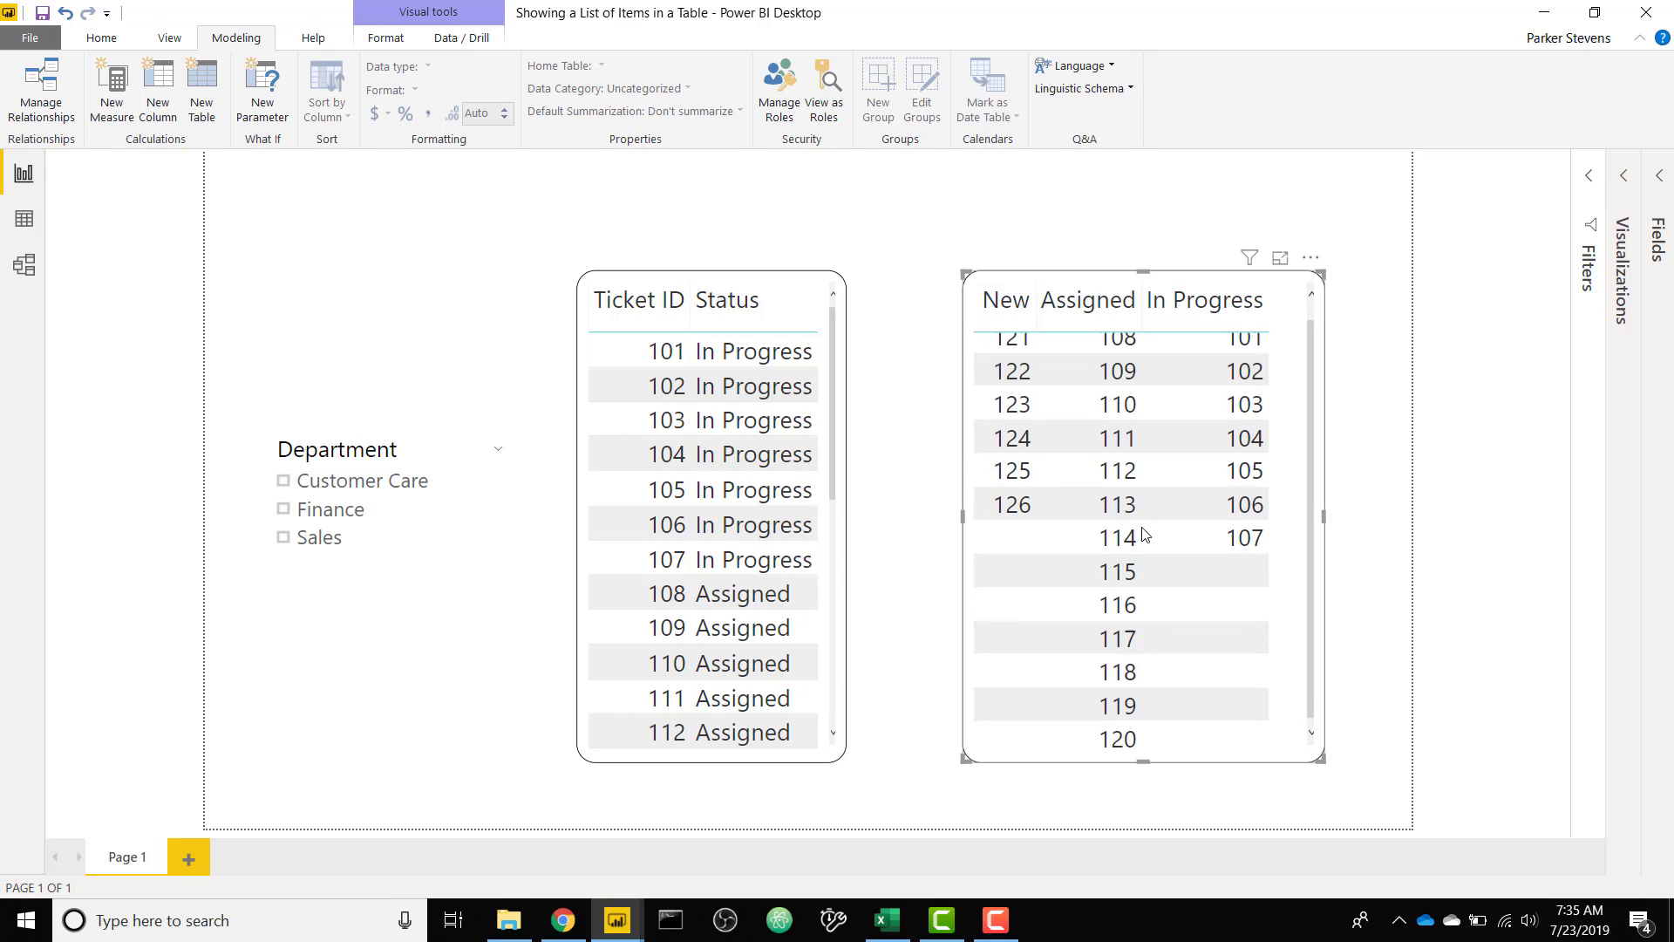
pyautogui.scroll(1, 1145, 533)
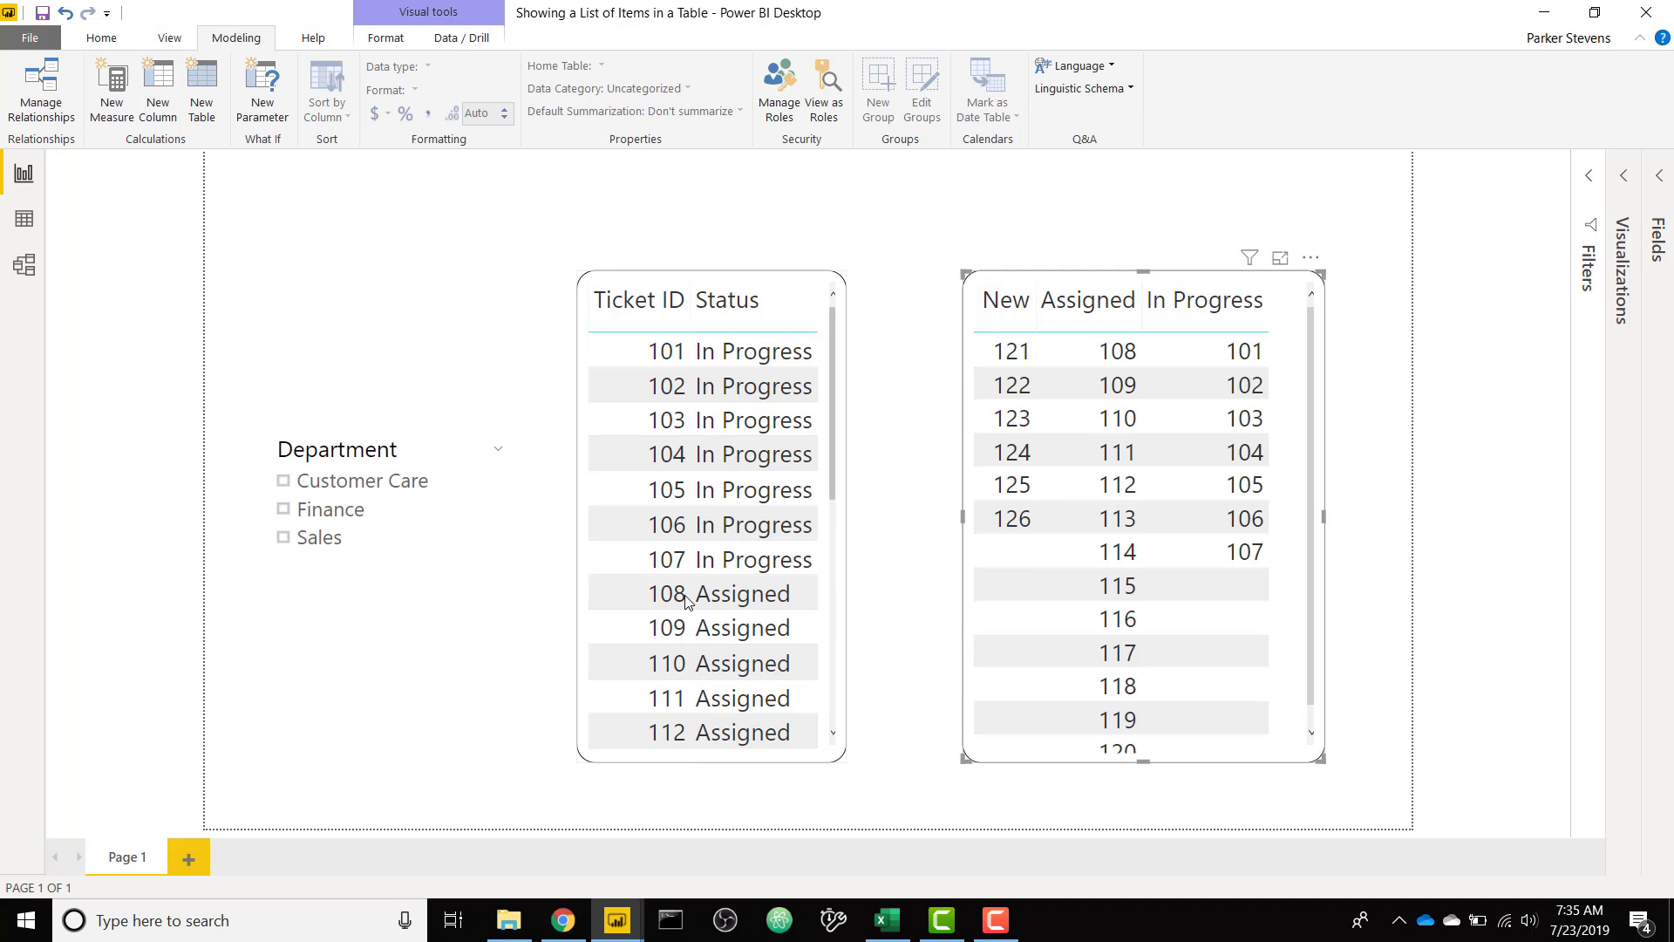
# Switch to the Demo report, inspect the Tickets data rows, and return to Report view
pyautogui.click(625, 918)
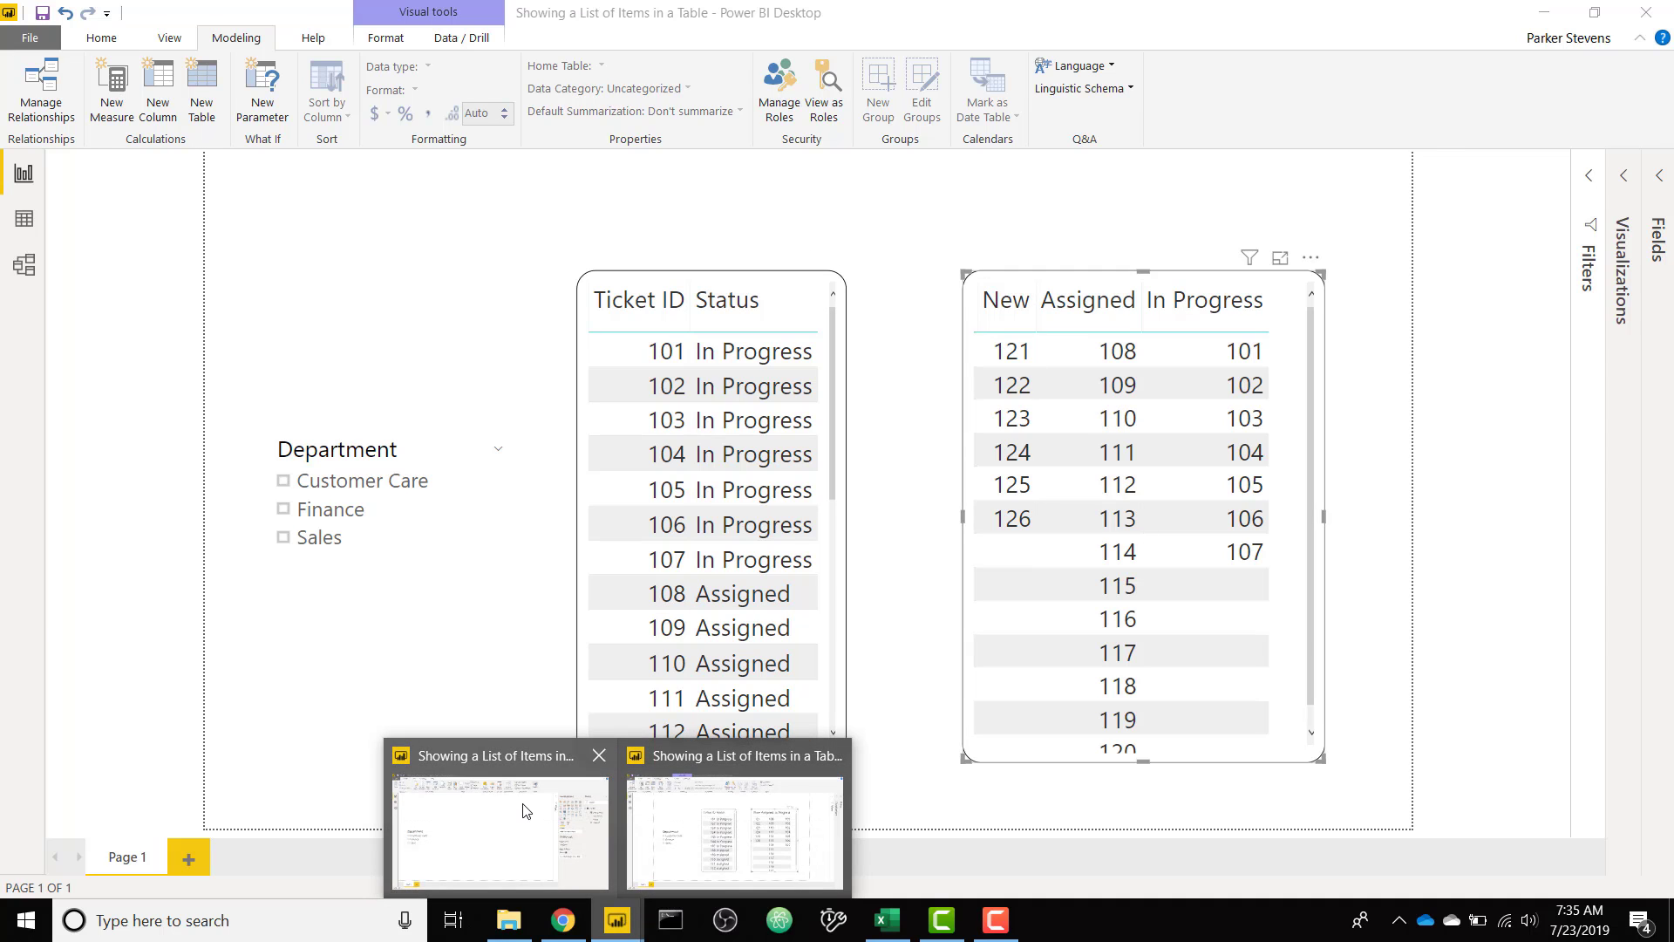
pyautogui.click(524, 807)
pyautogui.click(23, 217)
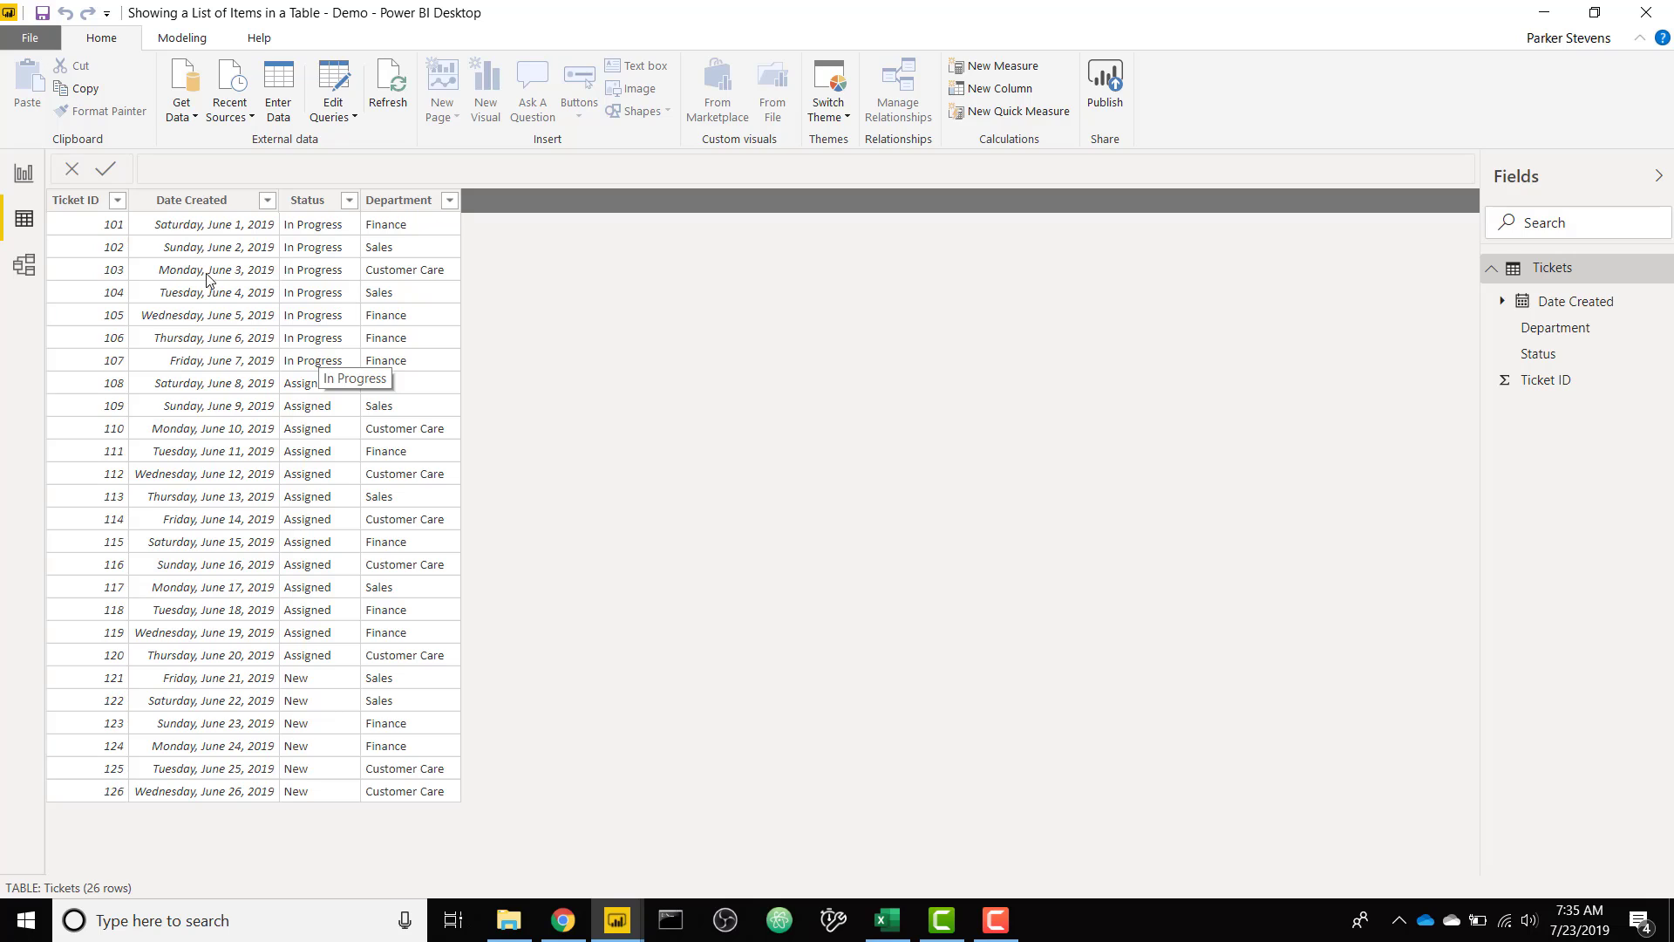
pyautogui.click(24, 175)
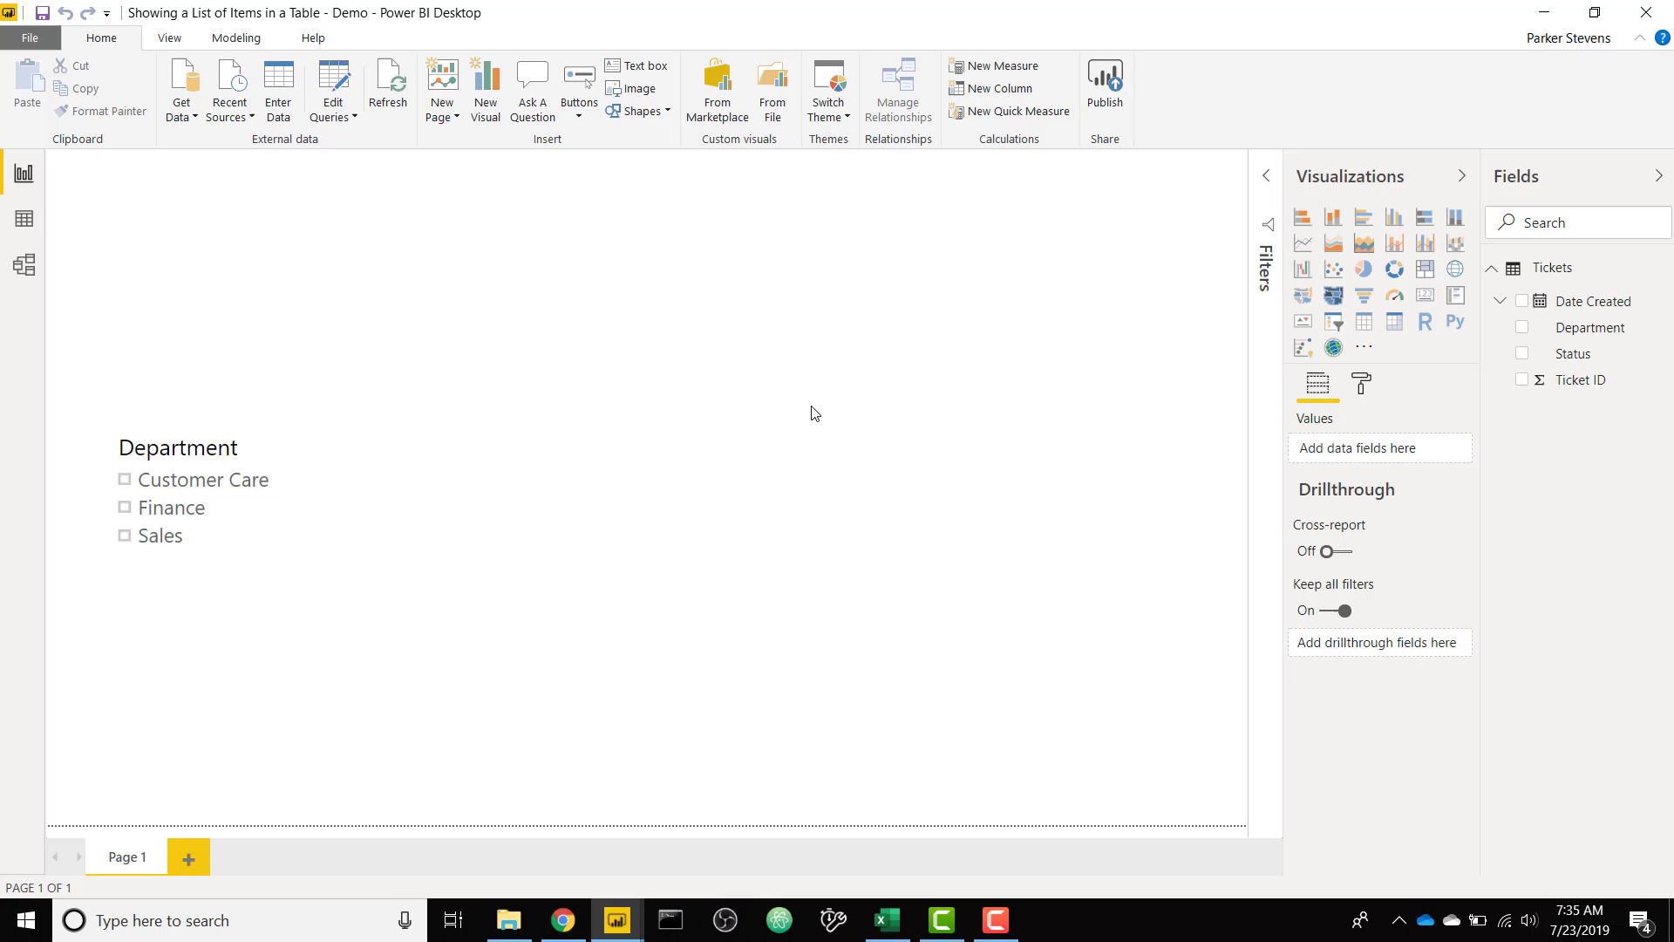
# Create a Tickets measure 'Ticket Ranking' starting with VAR CurrentStatus = MAX(Tickets[Status])
pyautogui.rightClick(1558, 288)
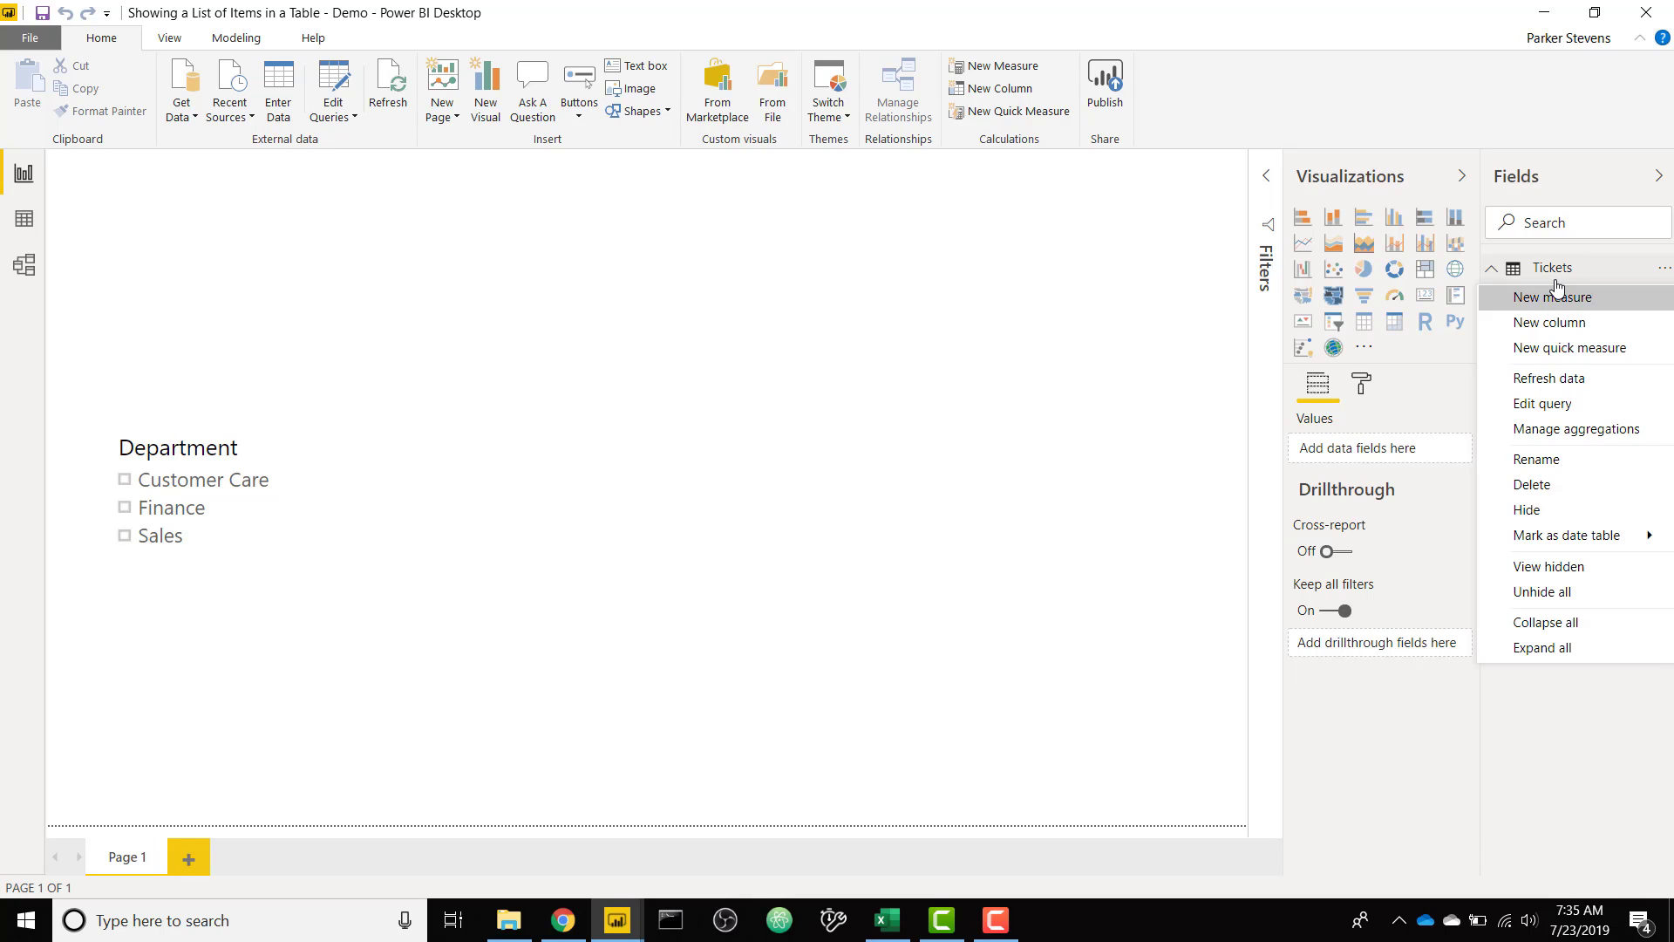
pyautogui.click(1567, 301)
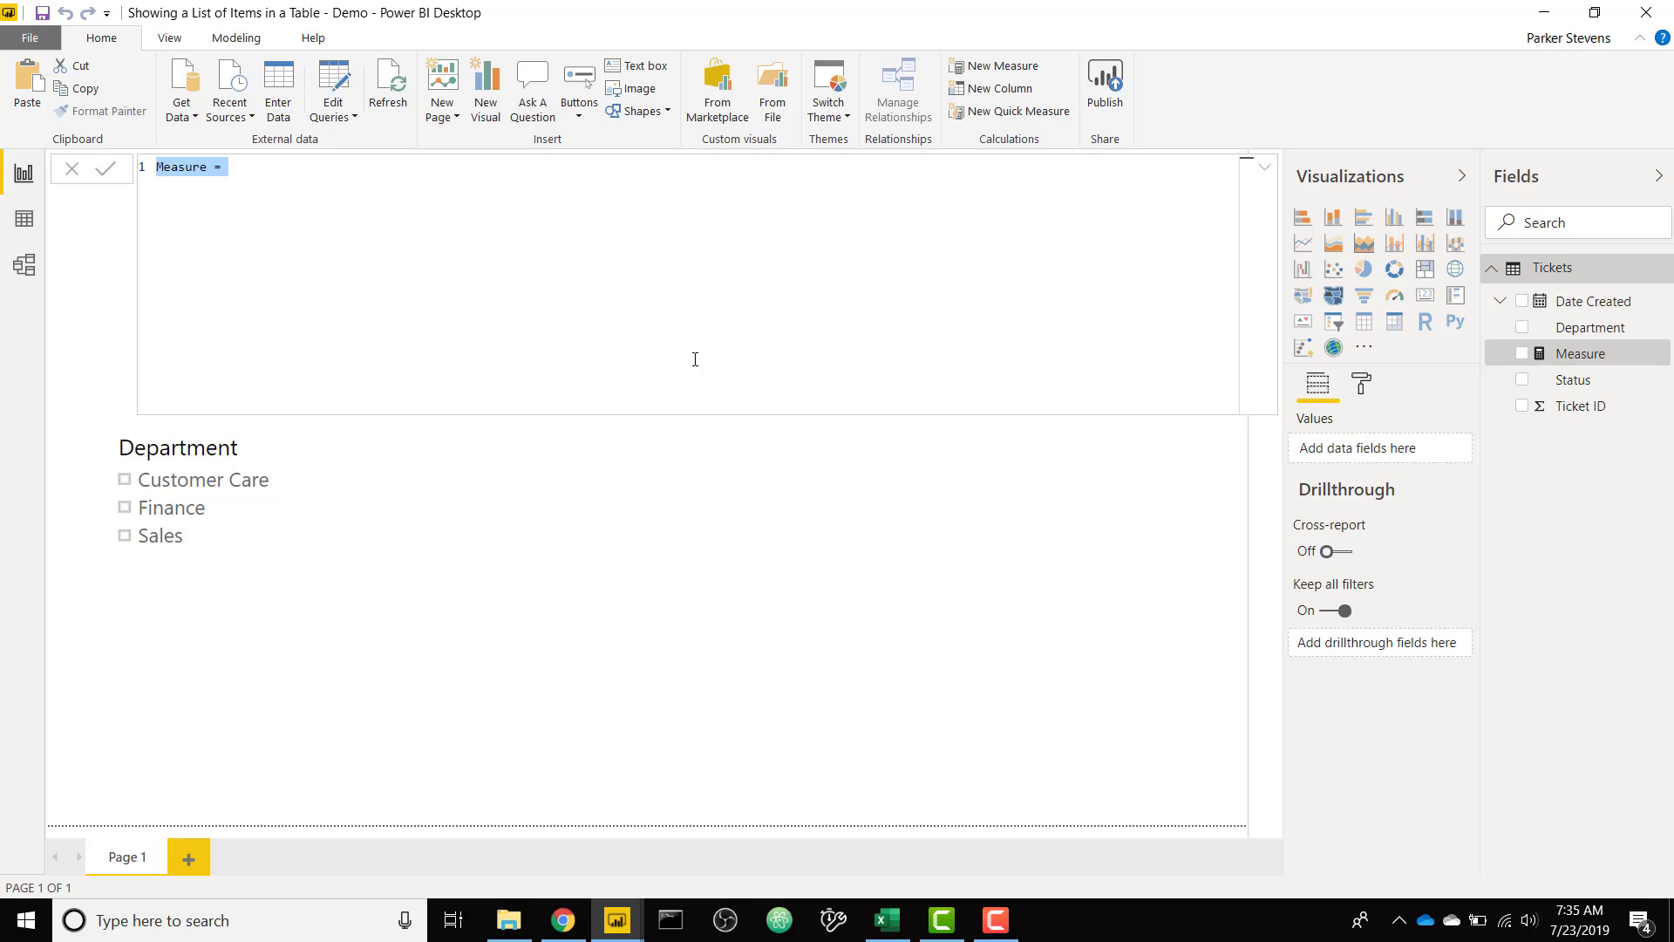
pyautogui.write('Ticket Ranking ')
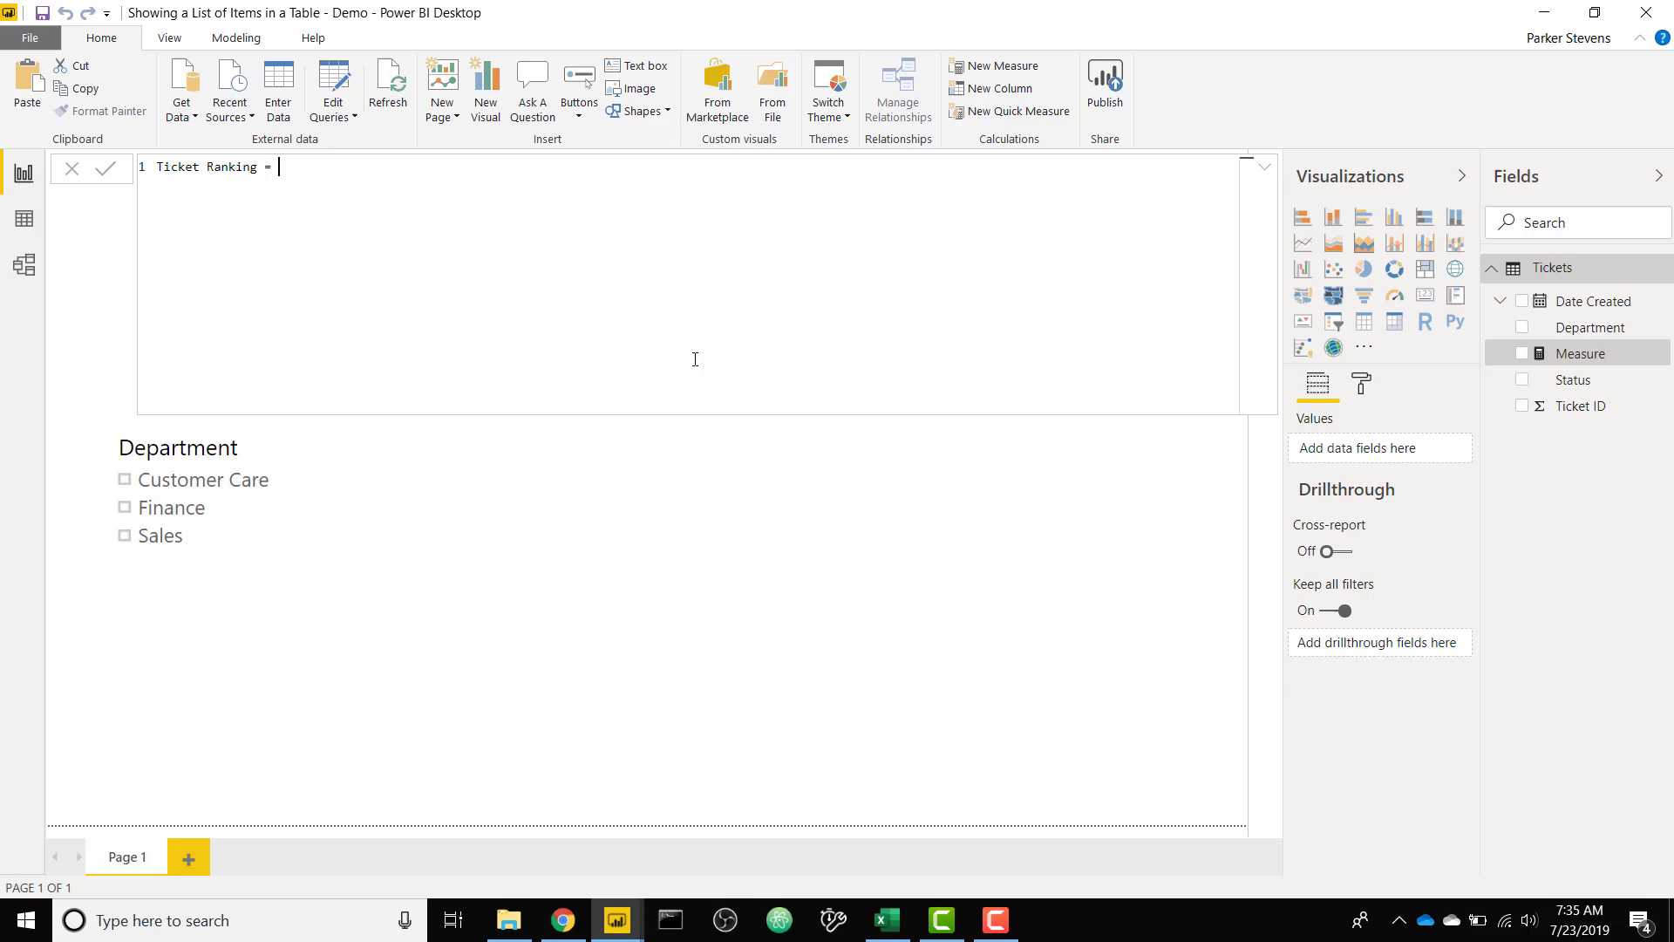
pyautogui.write('=')
pyautogui.hotkey('shift', 'Return')
pyautogui.write('VAR')
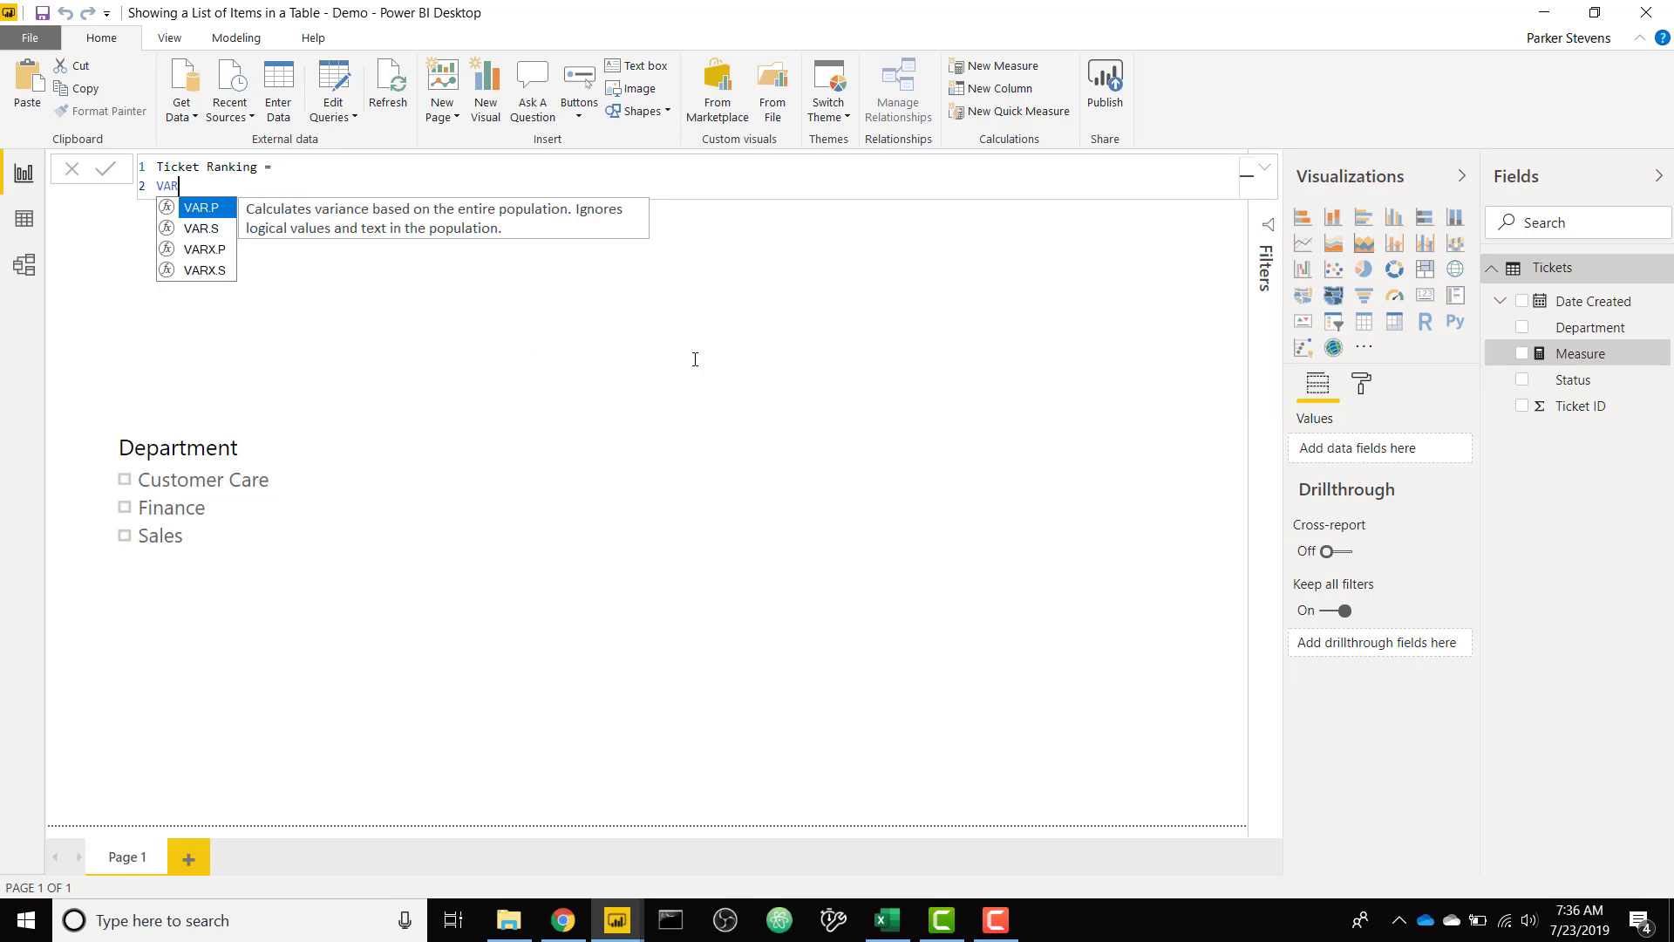
pyautogui.write(' Curr')
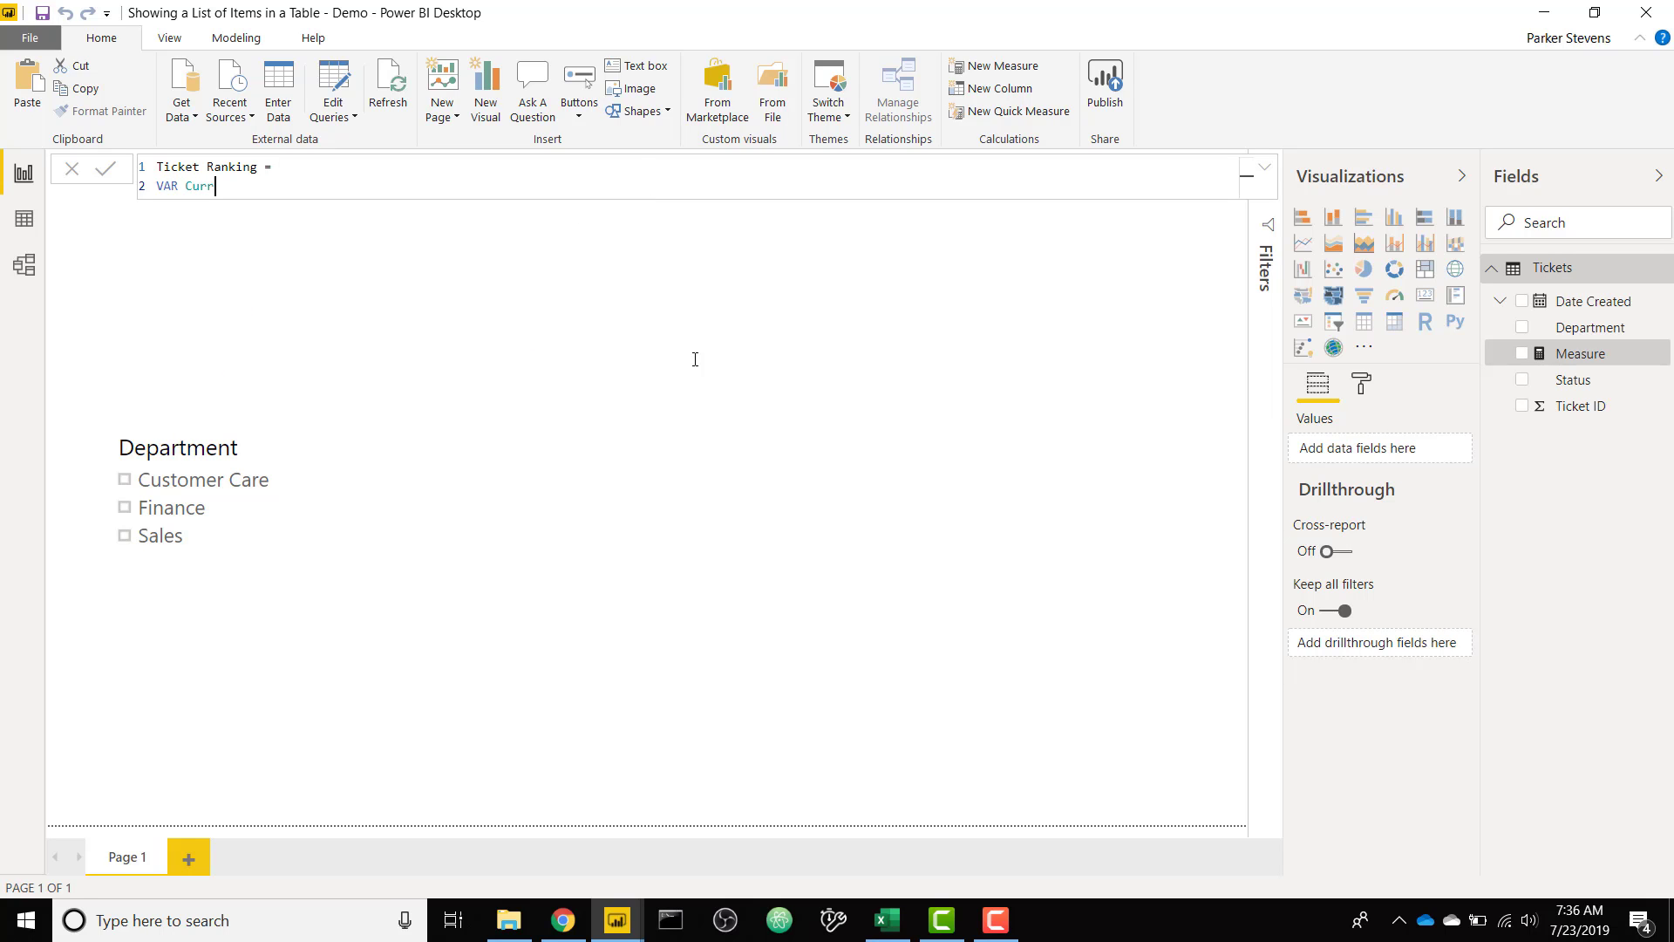
pyautogui.write('entStatus =')
pyautogui.write('MAX(statu')
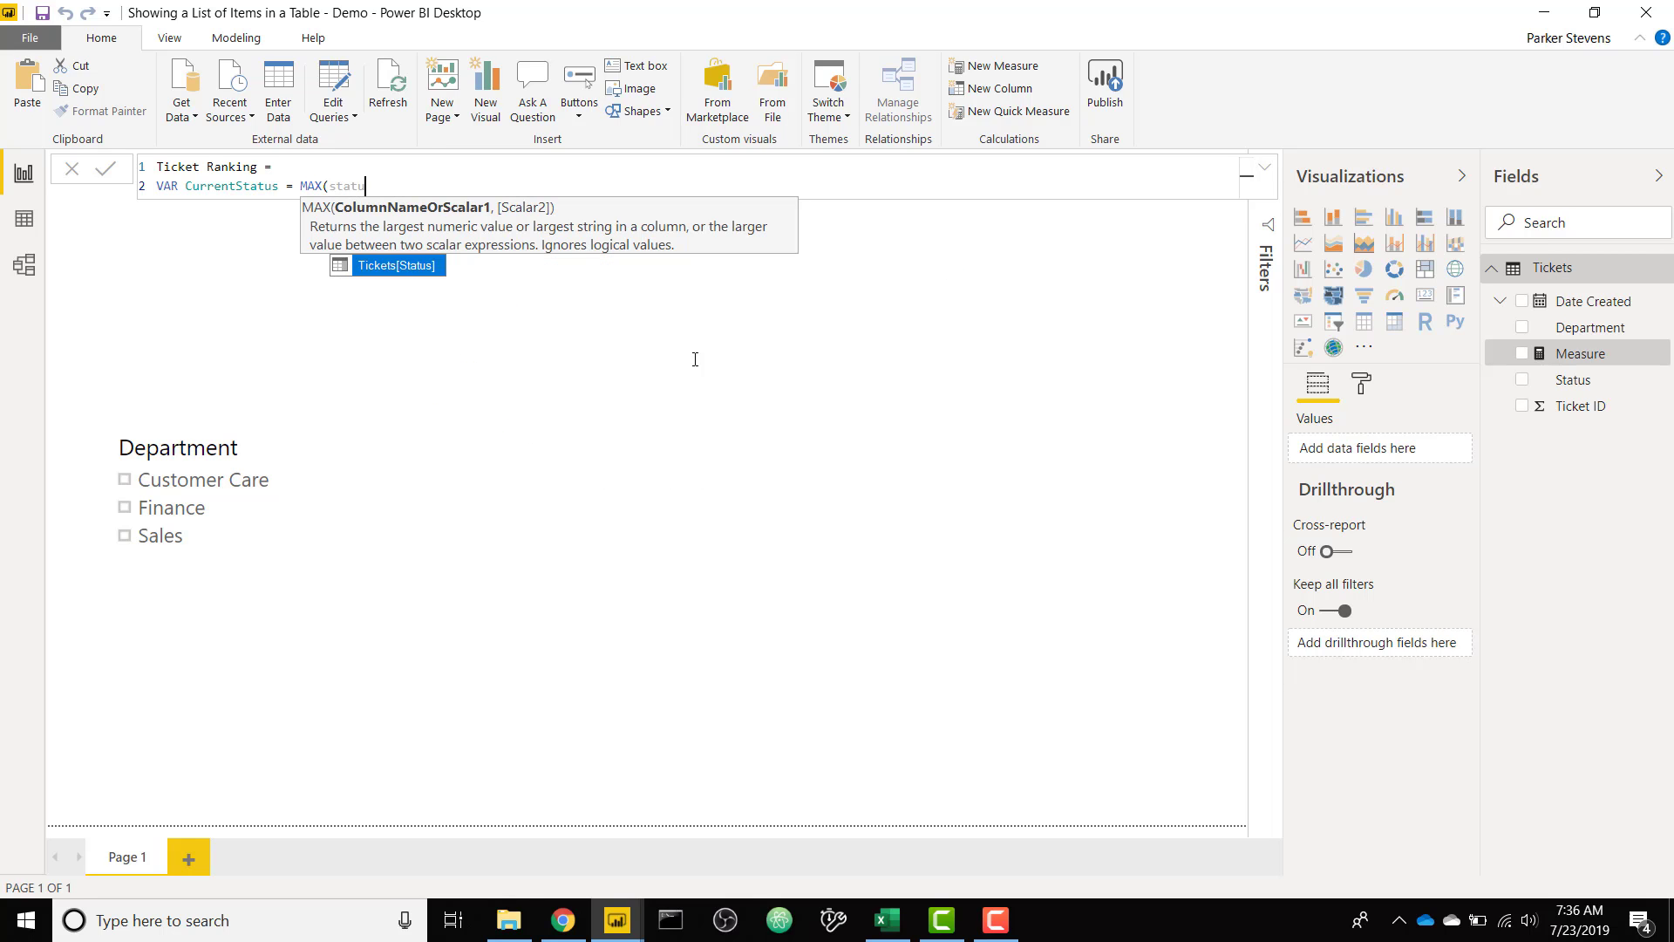
pyautogui.press('Tab')
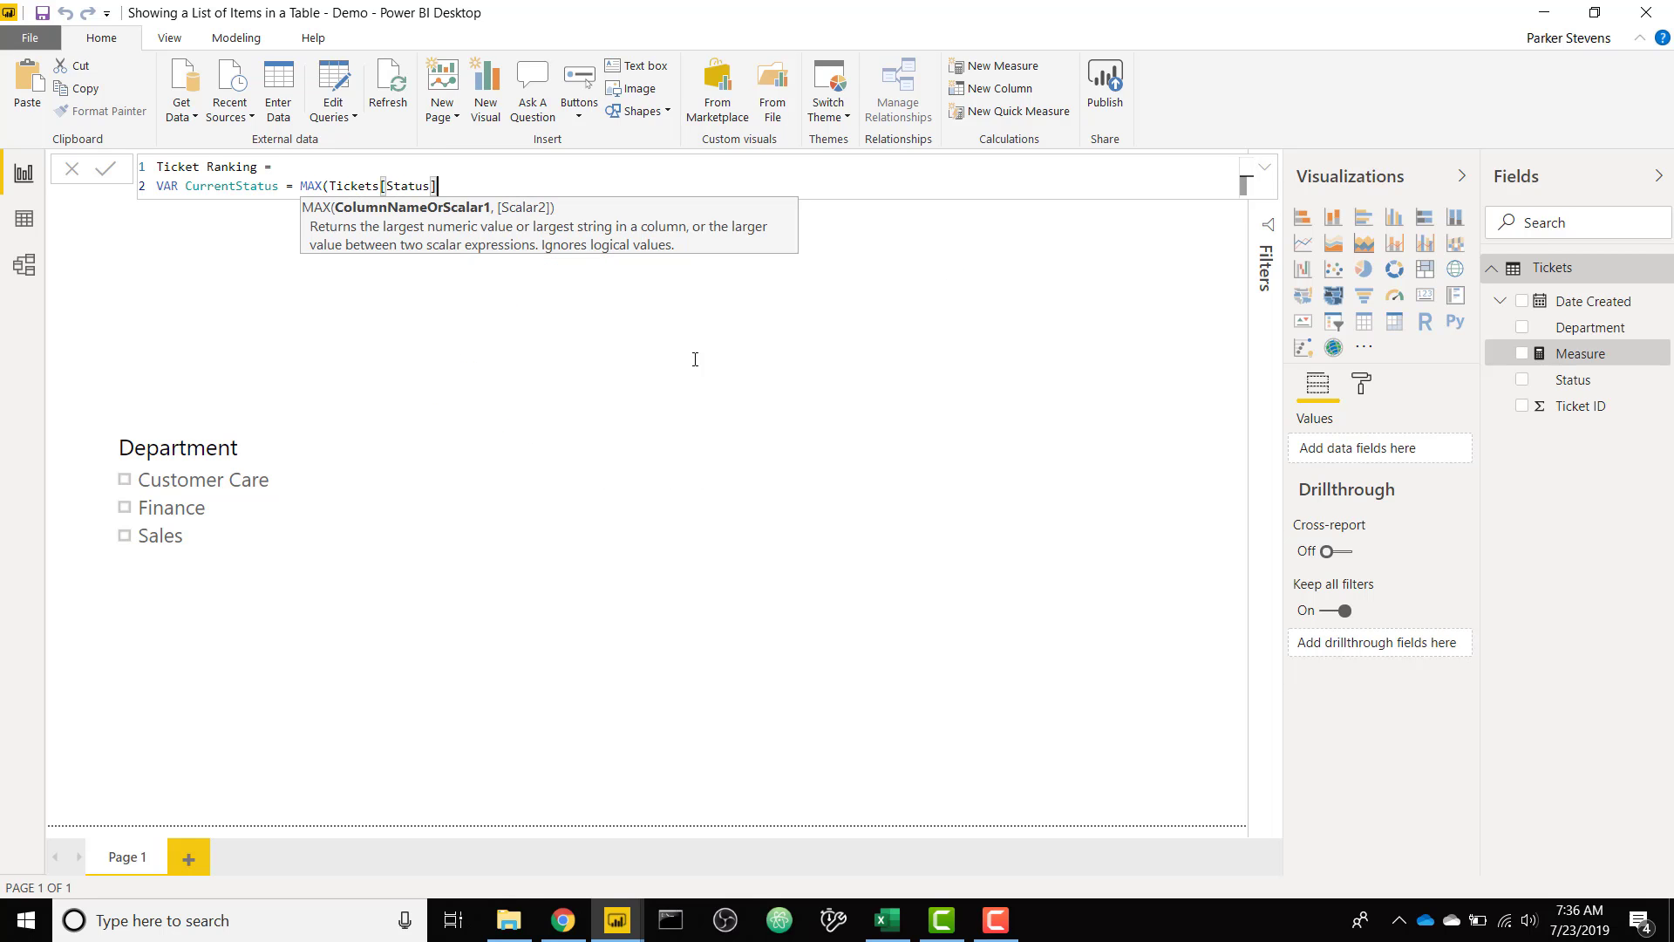
pyautogui.write(')')
# Add RETURN RANKX(FILTER(ALLSELECTED(Tickets),Tickets[Status]=CurrentStatus) as the ranking table argument
pyautogui.hotkey('shift', 'Return')
pyautogui.write('RETURN')
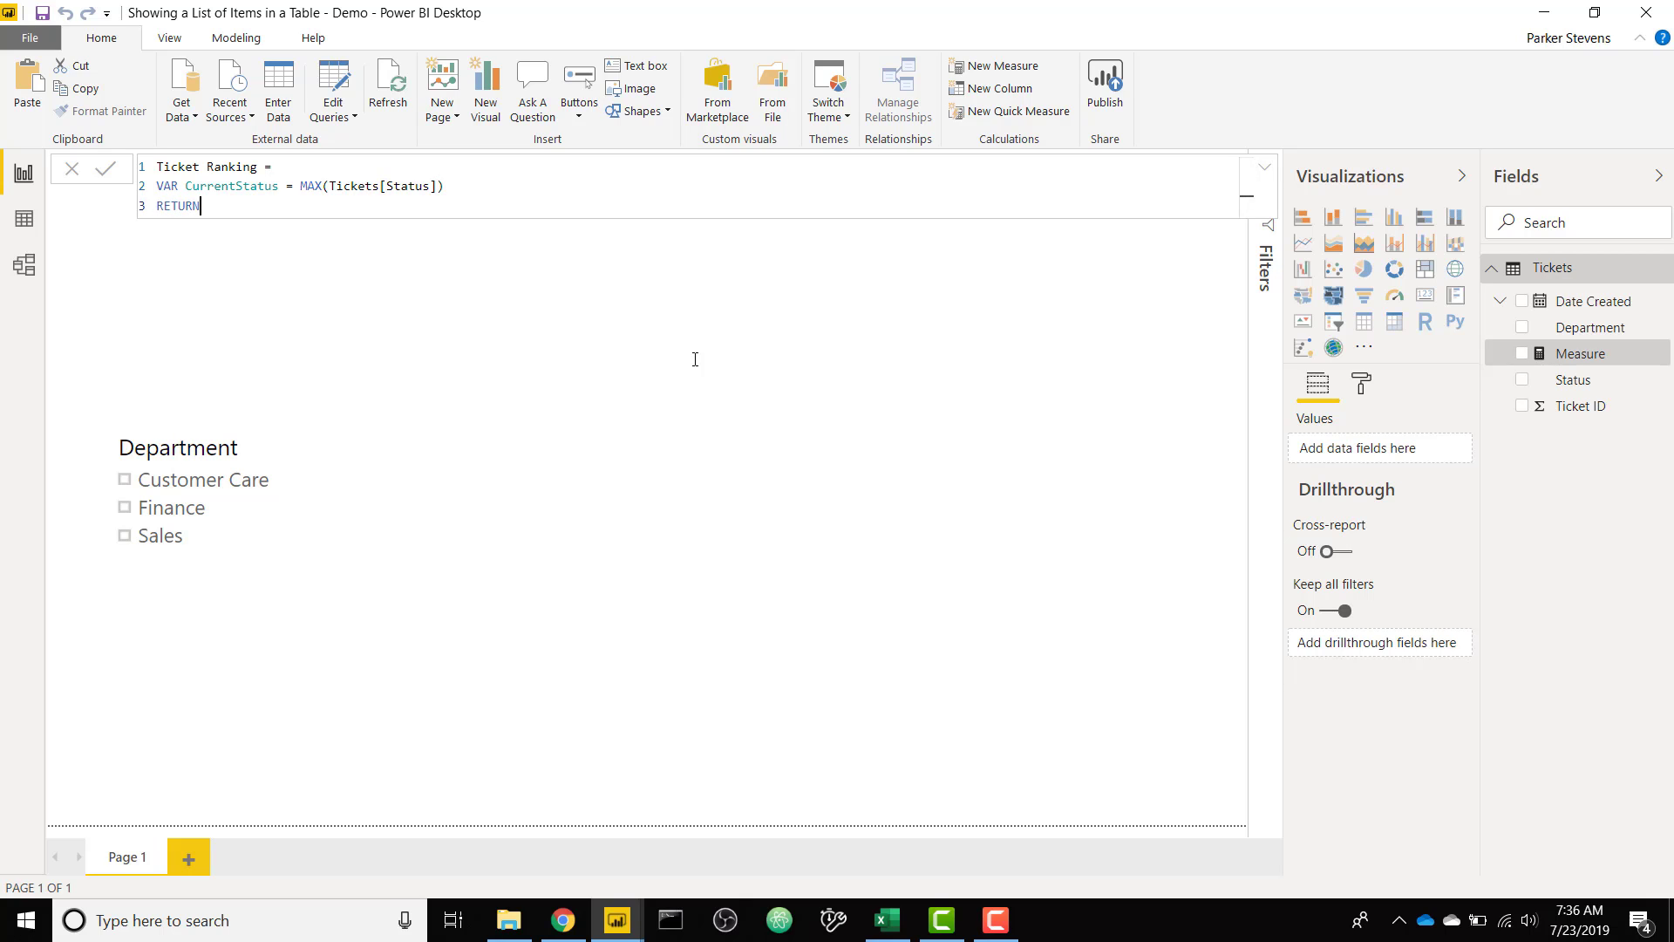
pyautogui.hotkey('shift', 'Return')
pyautogui.write('RANK')
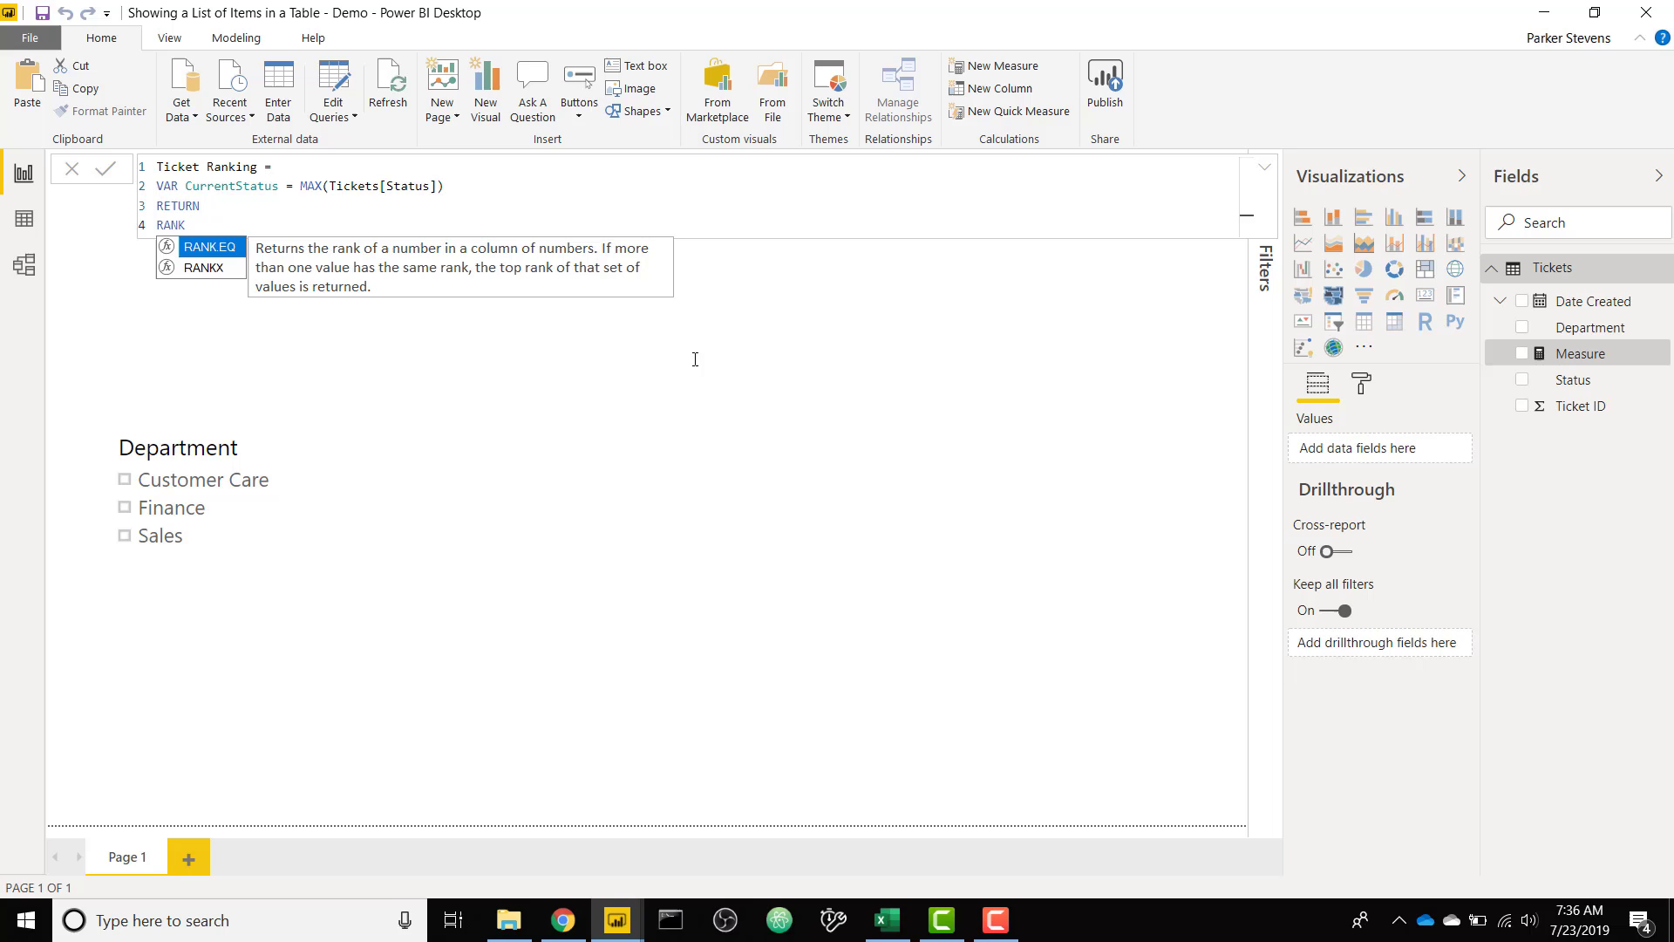
pyautogui.press('Down')
pyautogui.press('Tab')
pyautogui.hotkey('shift', 'Return')
pyautogui.write('FILTER(')
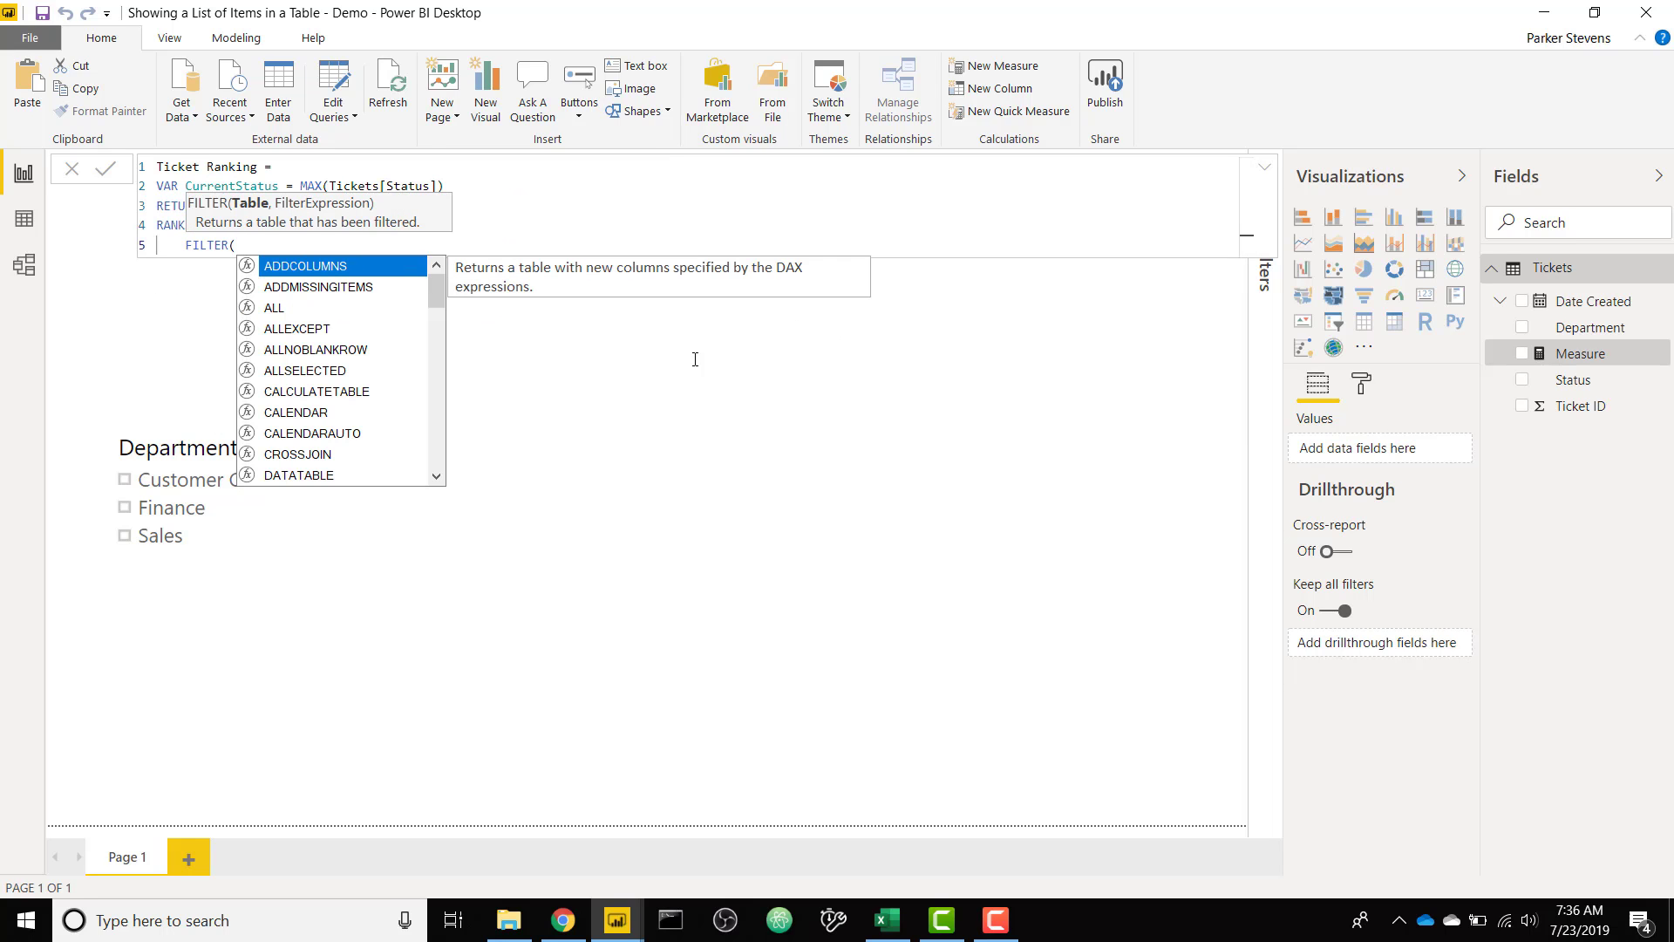
pyautogui.write('ALLS')
pyautogui.press('Tab')
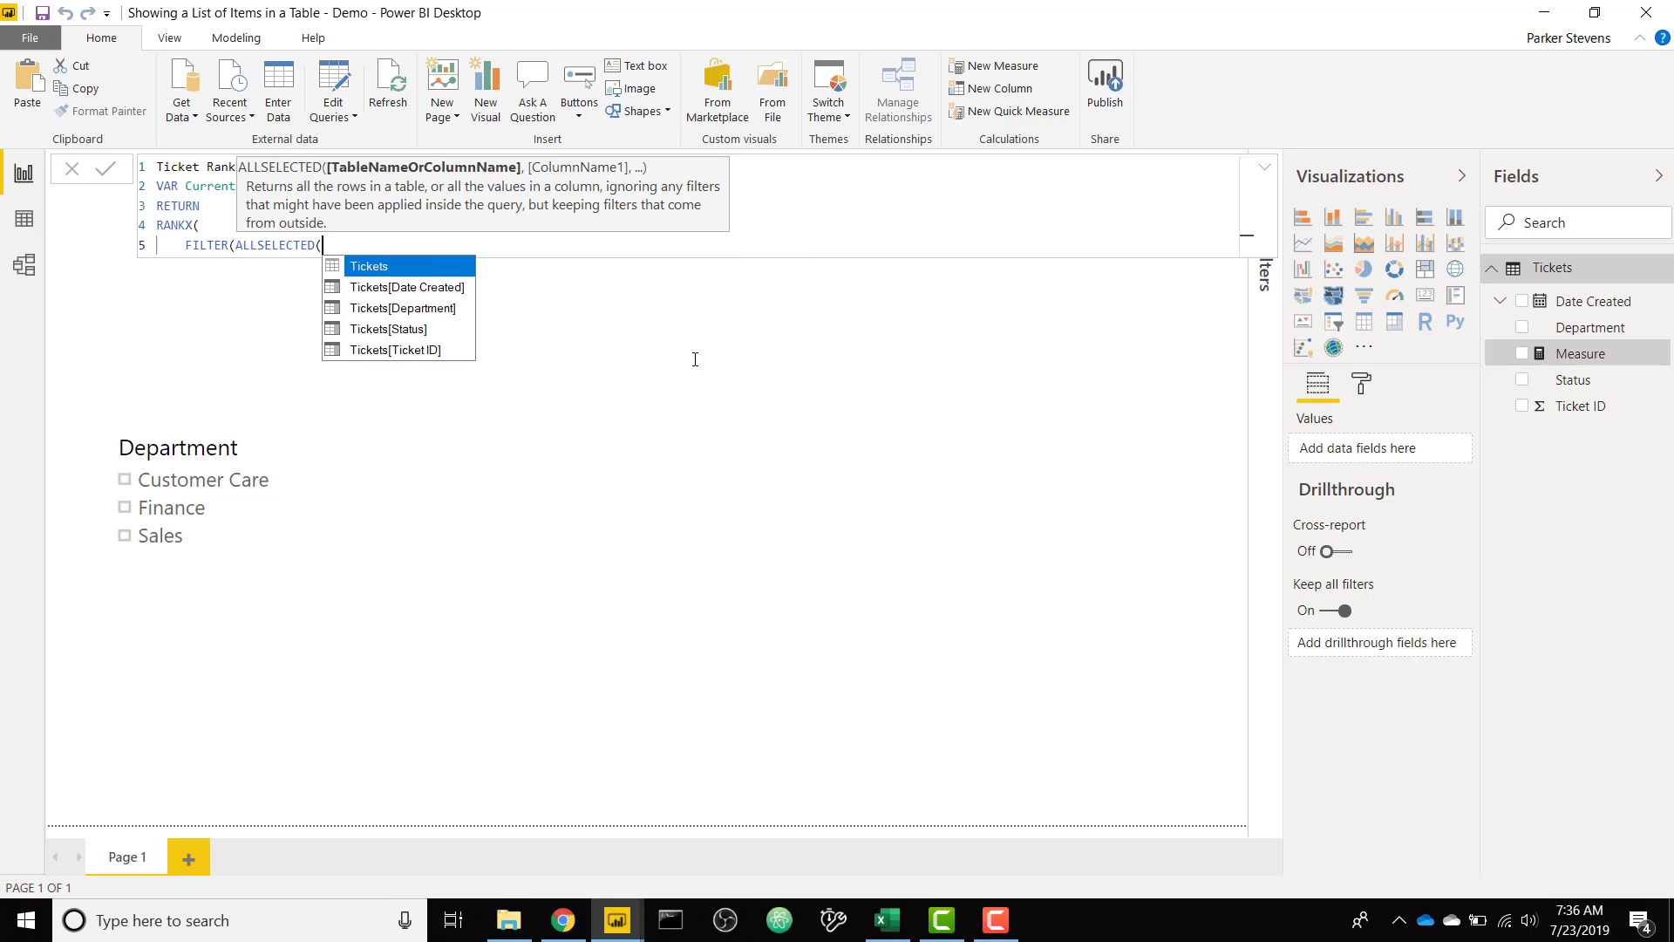
pyautogui.write('Tickets')
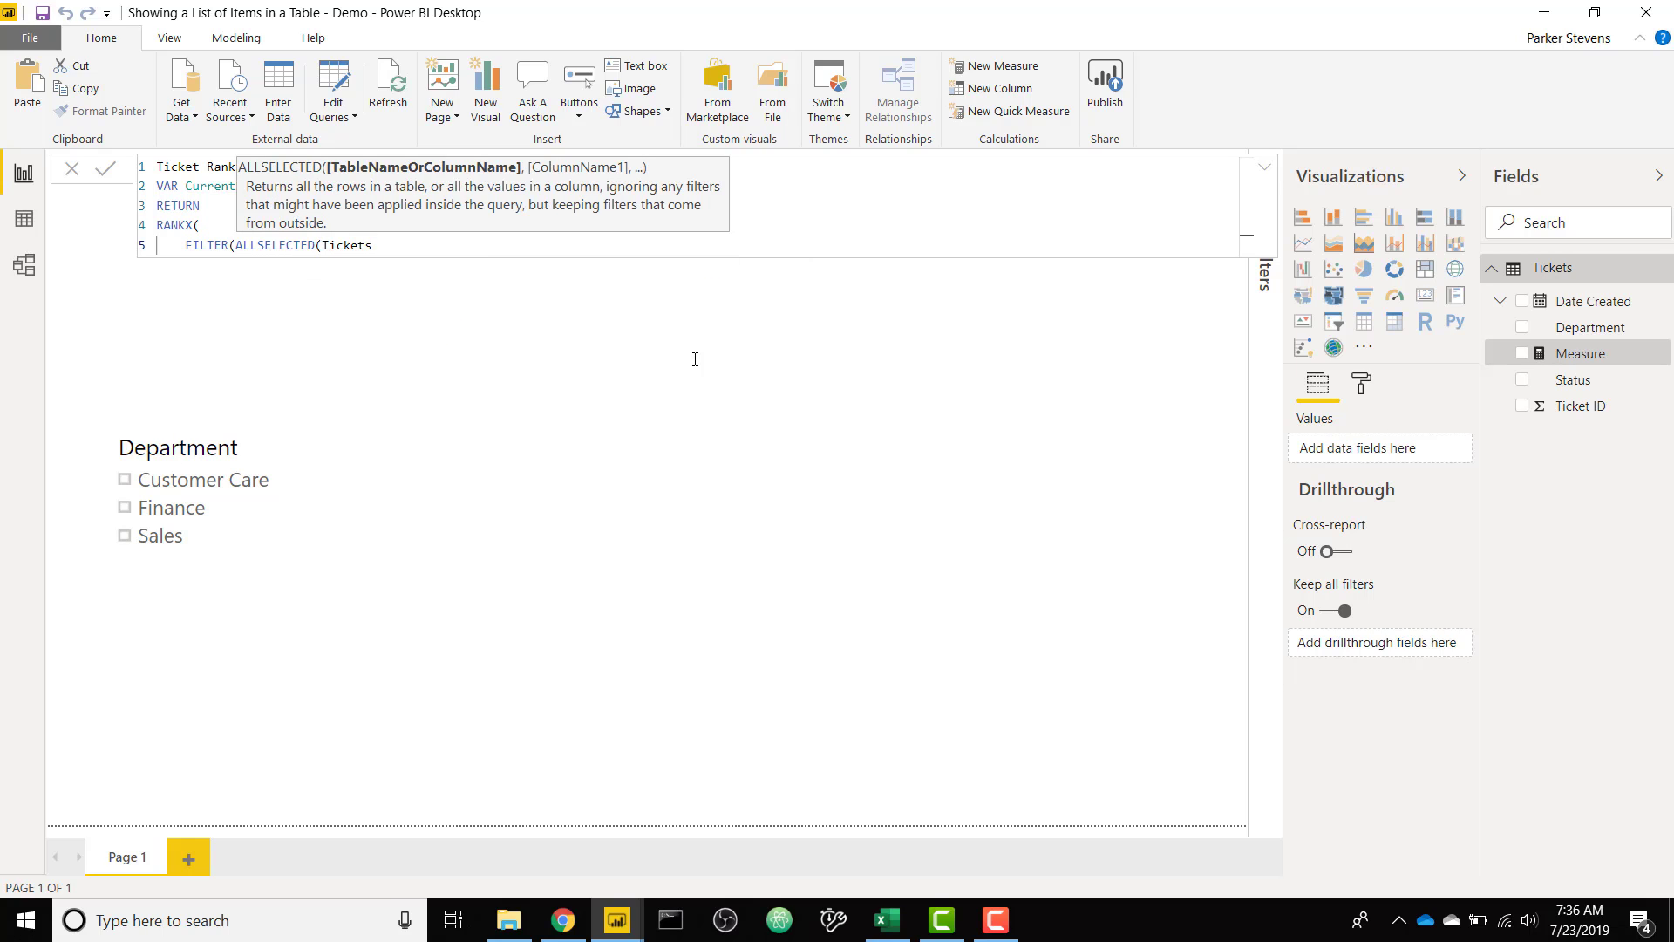
pyautogui.write('),')
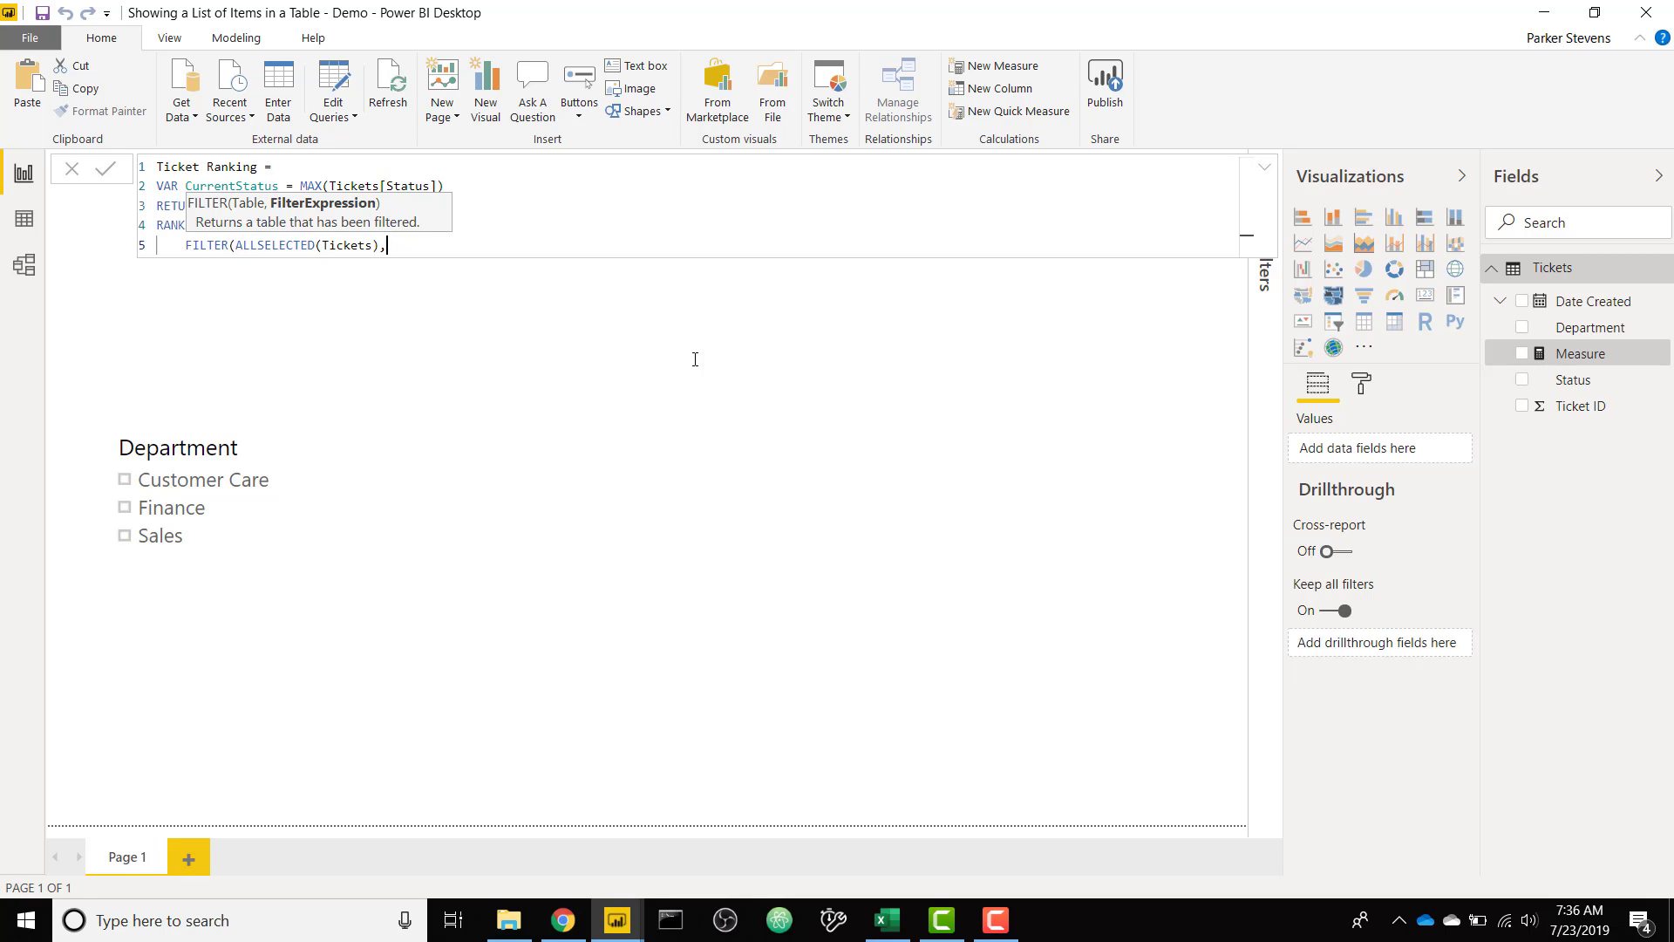
pyautogui.write('Tickets[Status]=CurrentStatus')
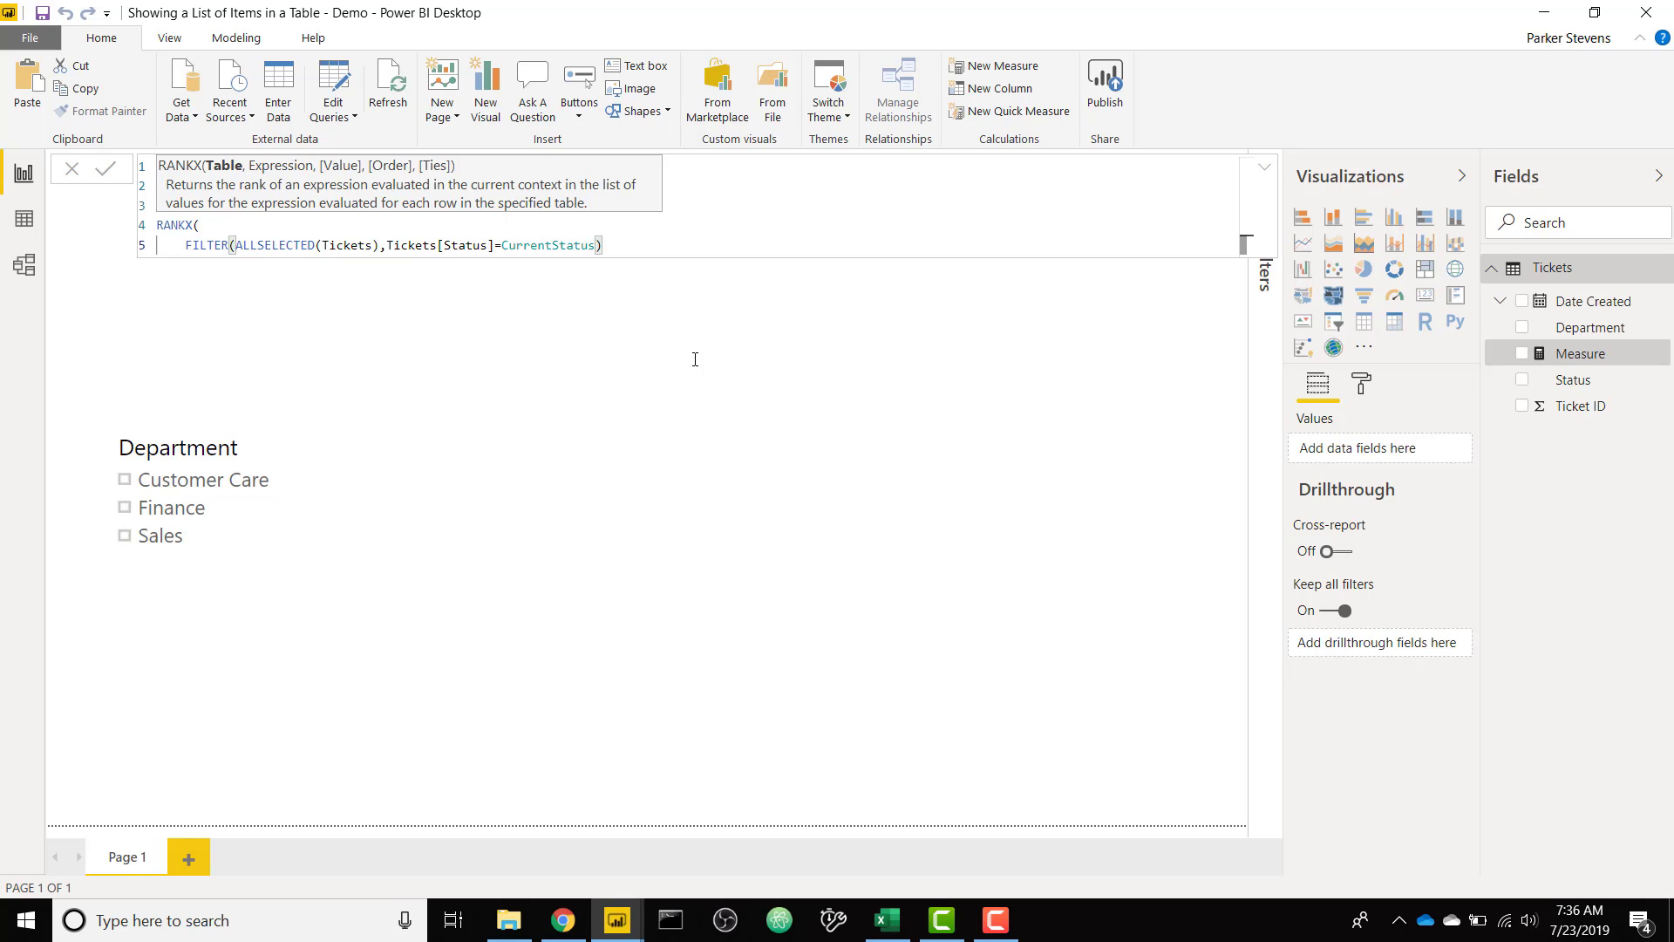
# Use CALCULATE(MAX(Tickets[Ticket ID])) as the RANKX expression
pyautogui.write(',')
pyautogui.hotkey('shift', 'Return')
pyautogui.write('CALCULATE(')
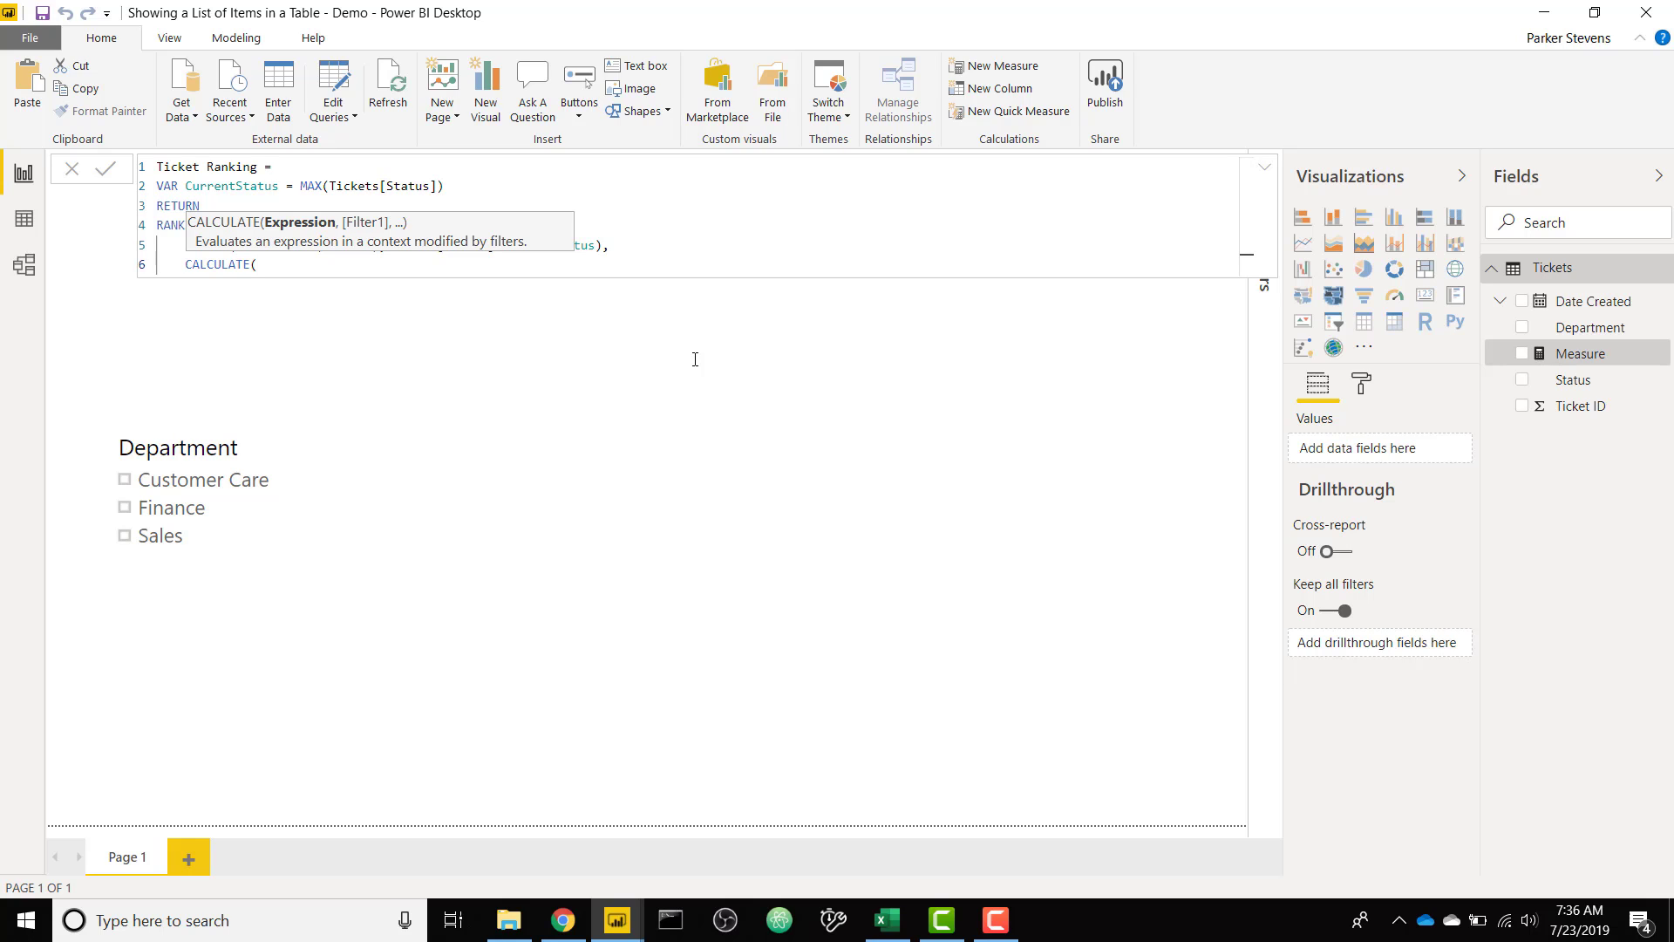
pyautogui.write('MAX(')
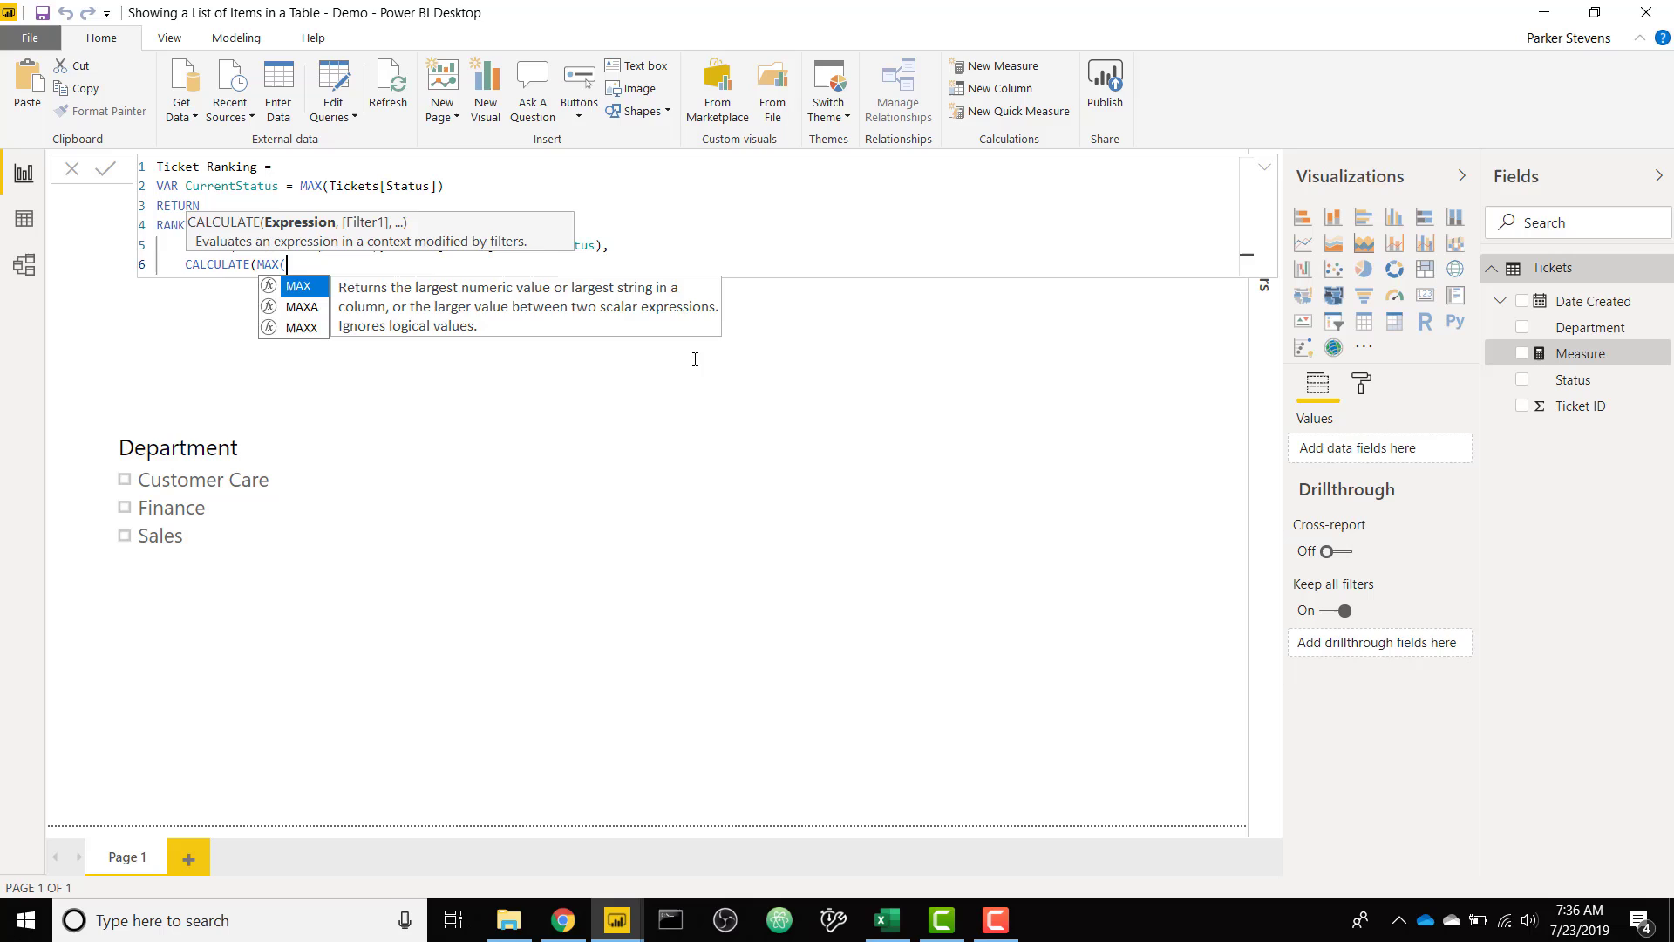
pyautogui.write('tick')
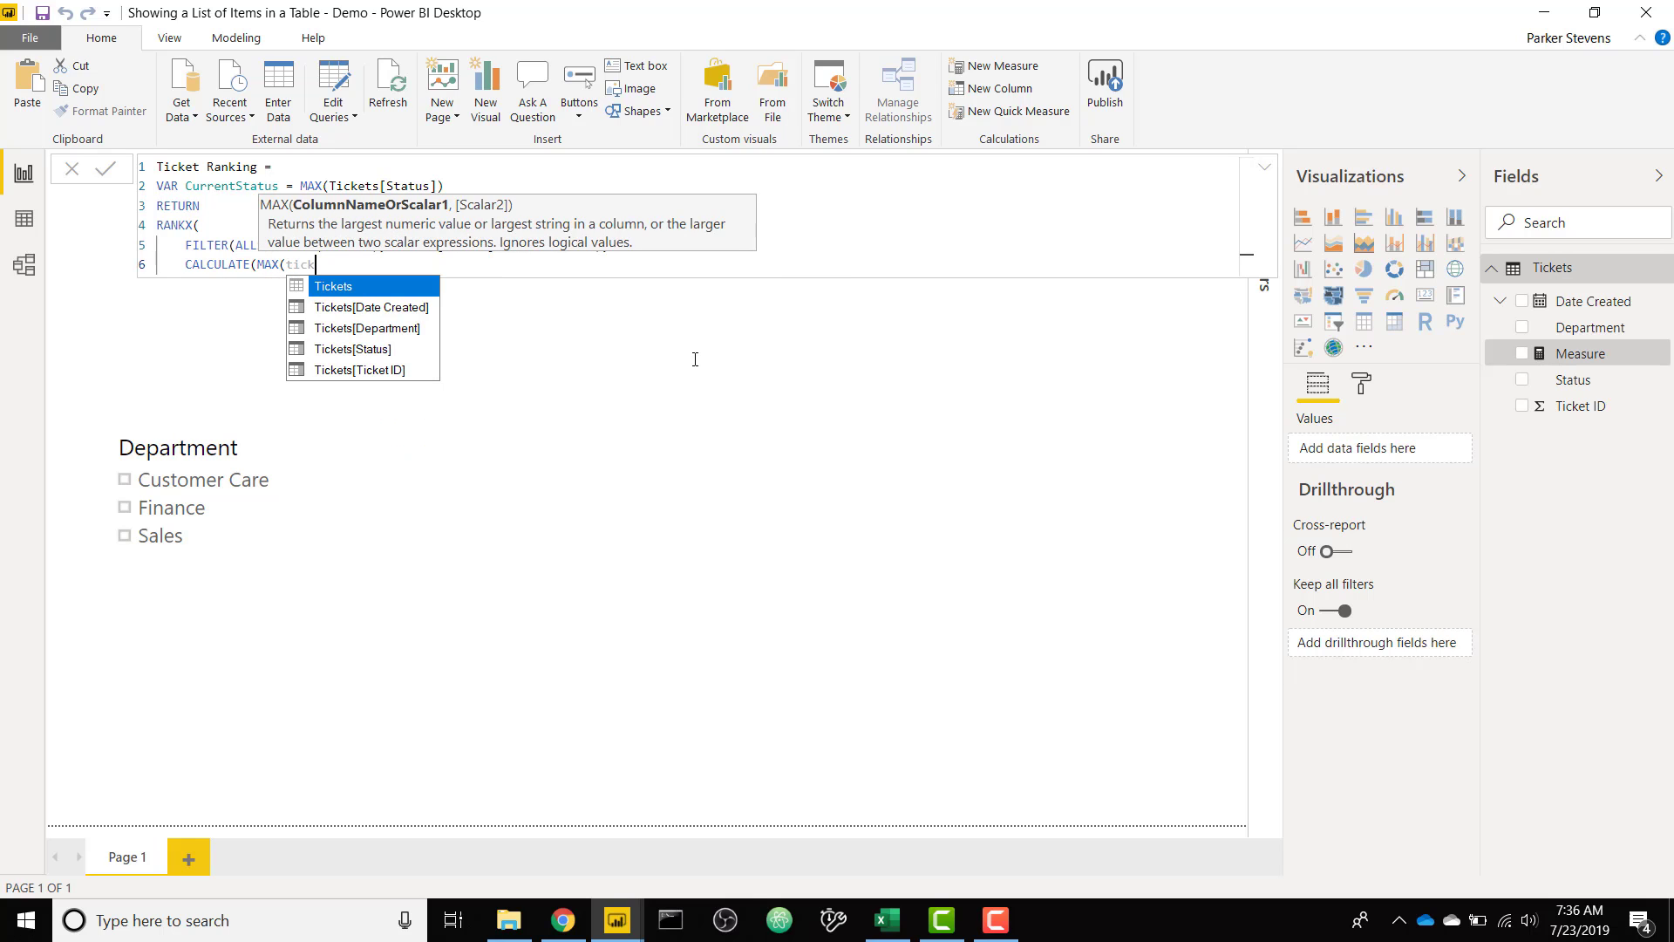
pyautogui.press('Down')
pyautogui.press('Down')
pyautogui.press('Down')
pyautogui.press('Down')
pyautogui.press('Tab')
pyautogui.write(')),')
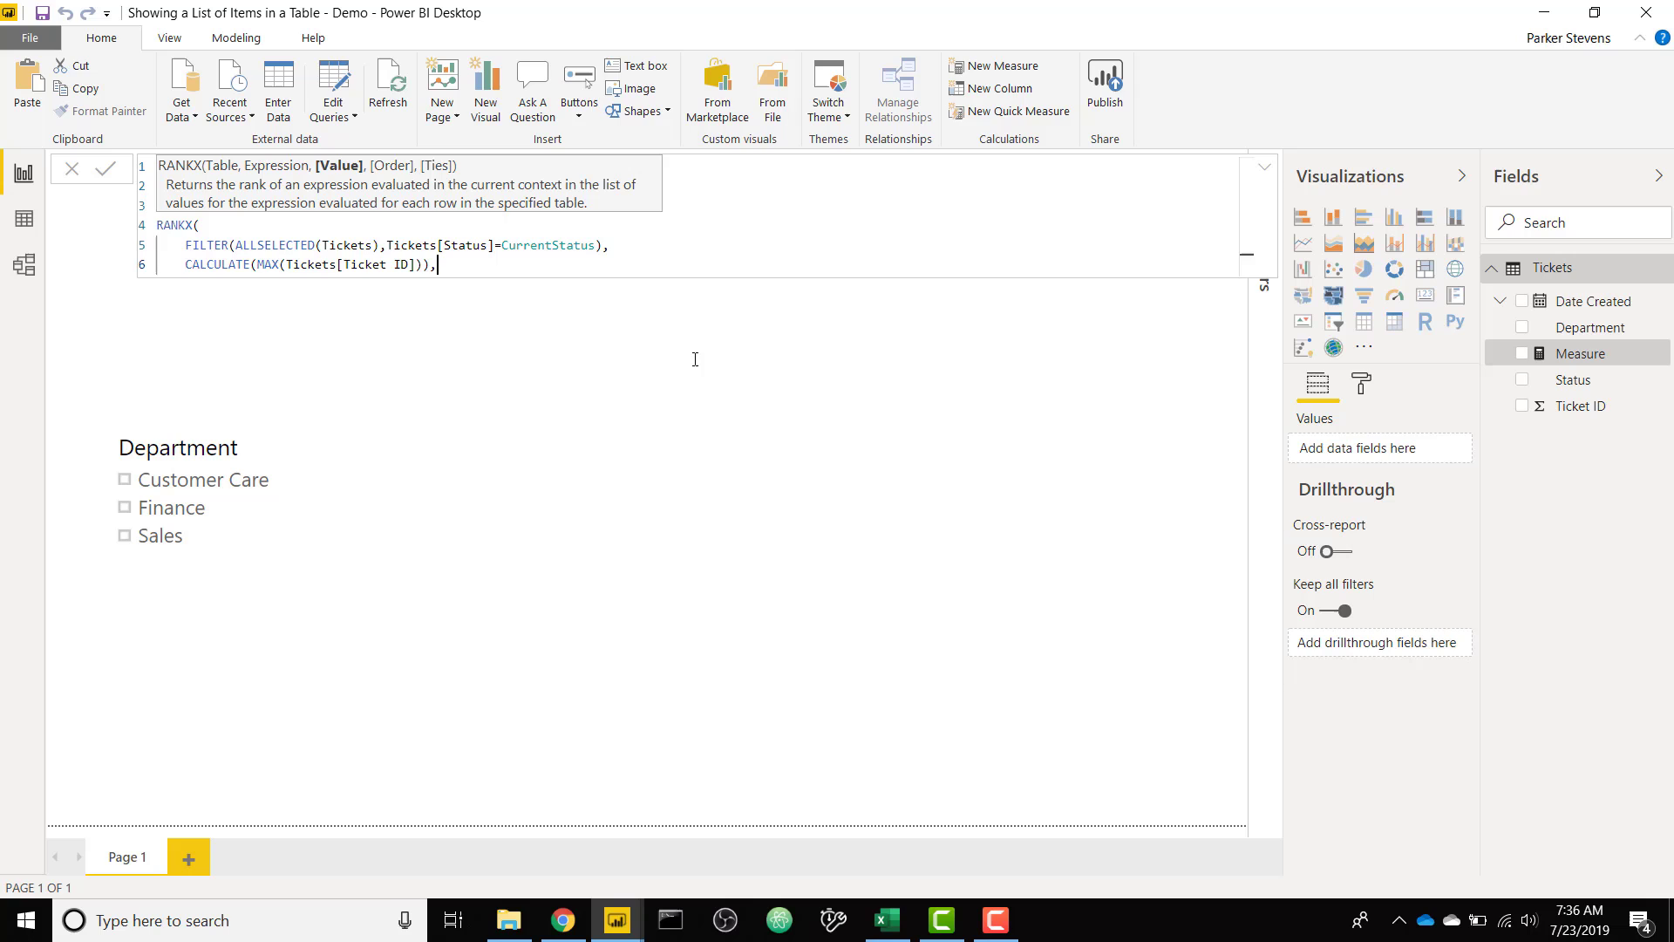
# Add ASC sort order, close the RANKX parenthesis, and commit the Ticket Ranking measure
pyautogui.press('Return')
pyautogui.write('s')
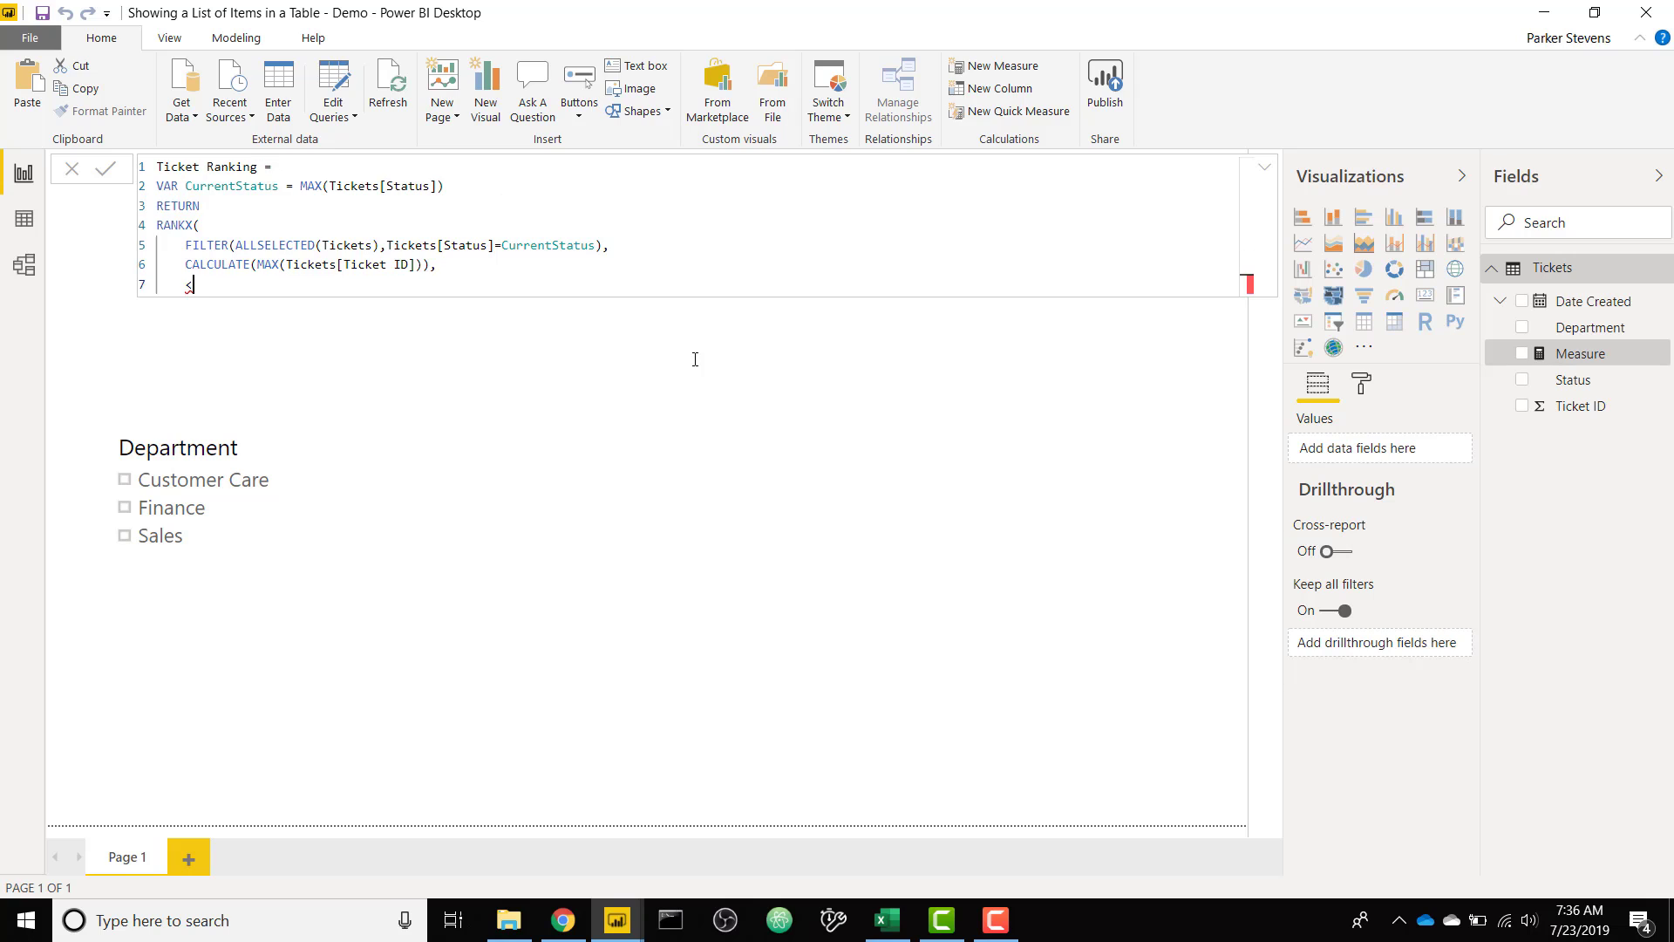
pyautogui.press('BackSpace')
pyautogui.write(',ASC')
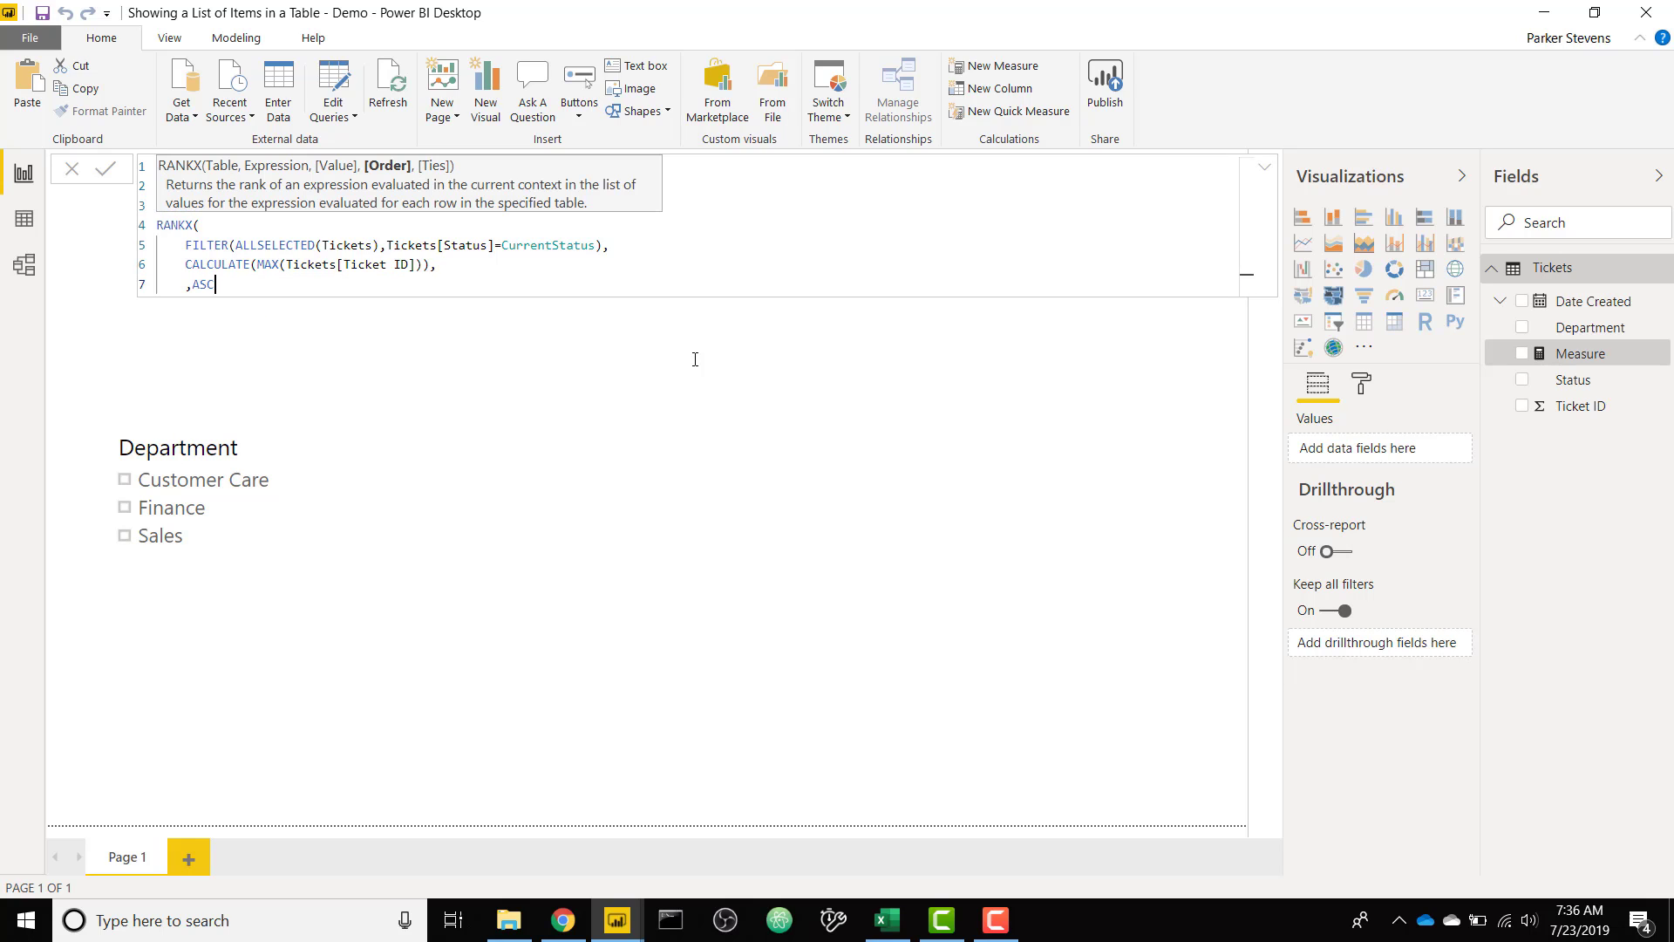
pyautogui.press('Return')
pyautogui.write(')')
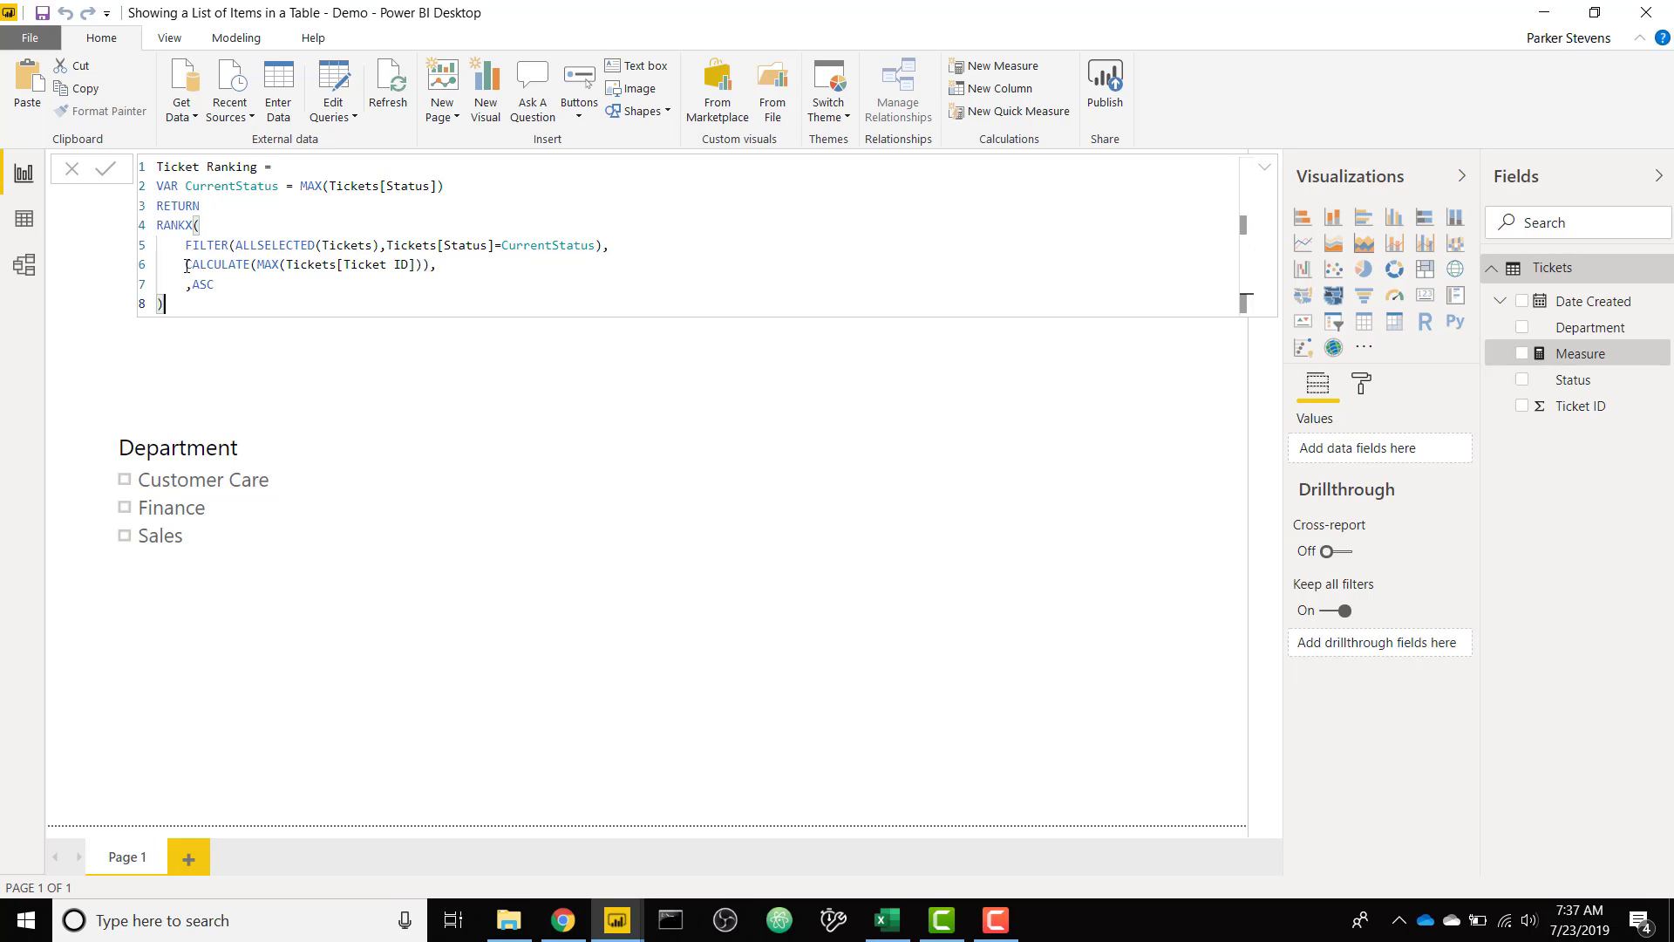
pyautogui.click(320, 293)
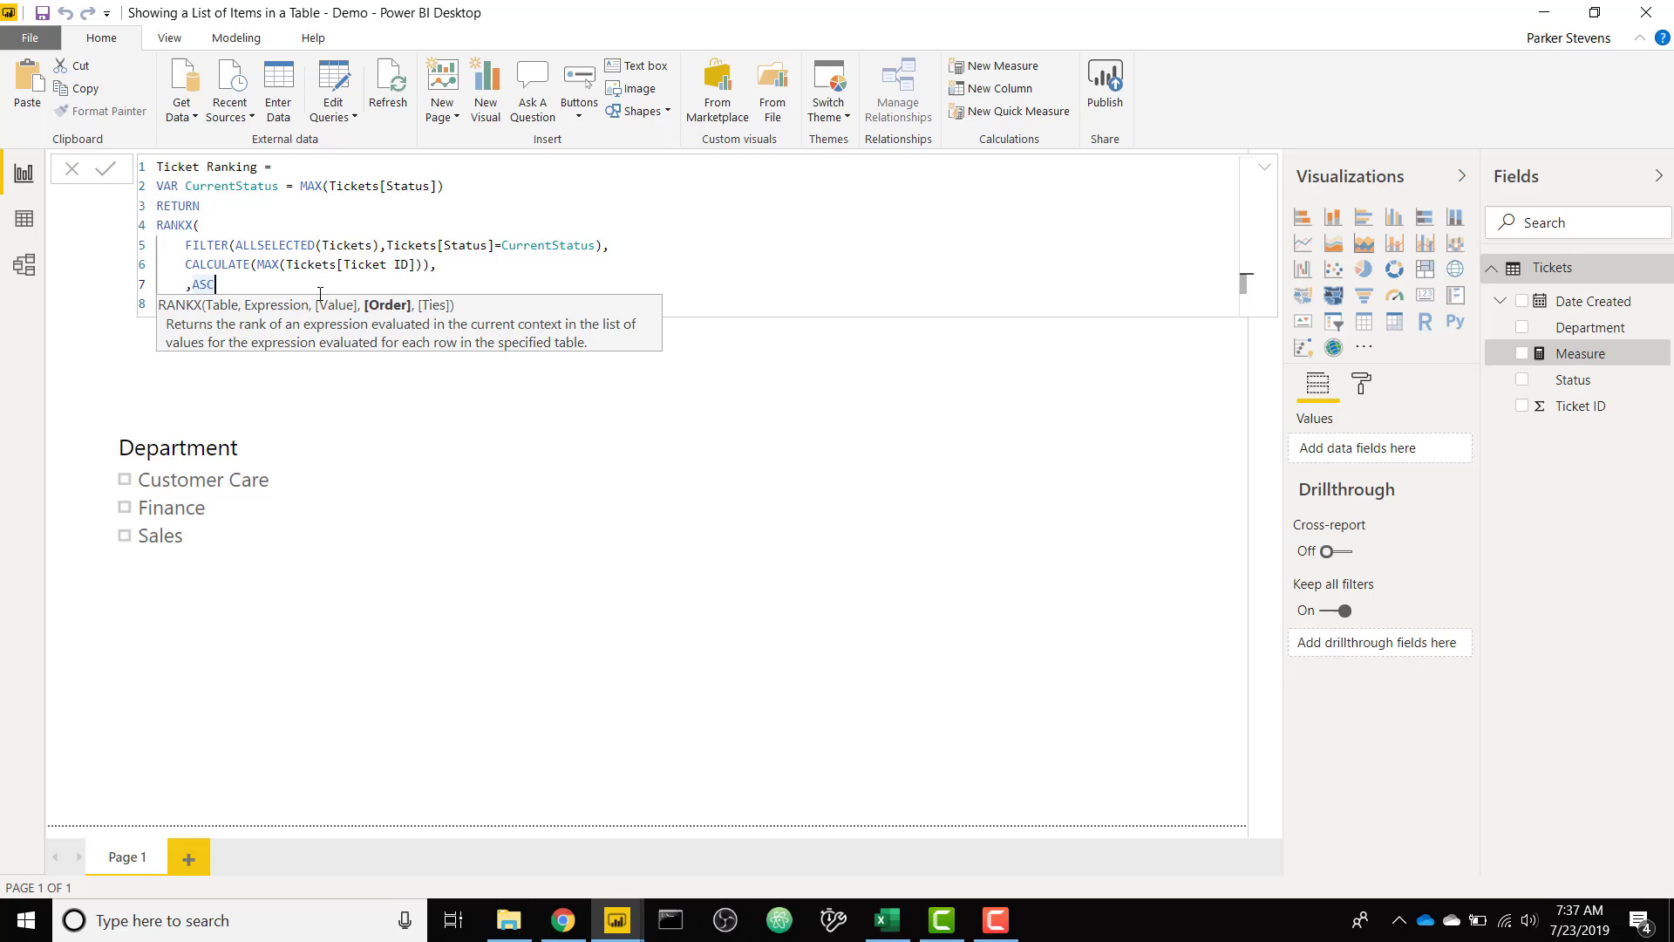
pyautogui.click(968, 321)
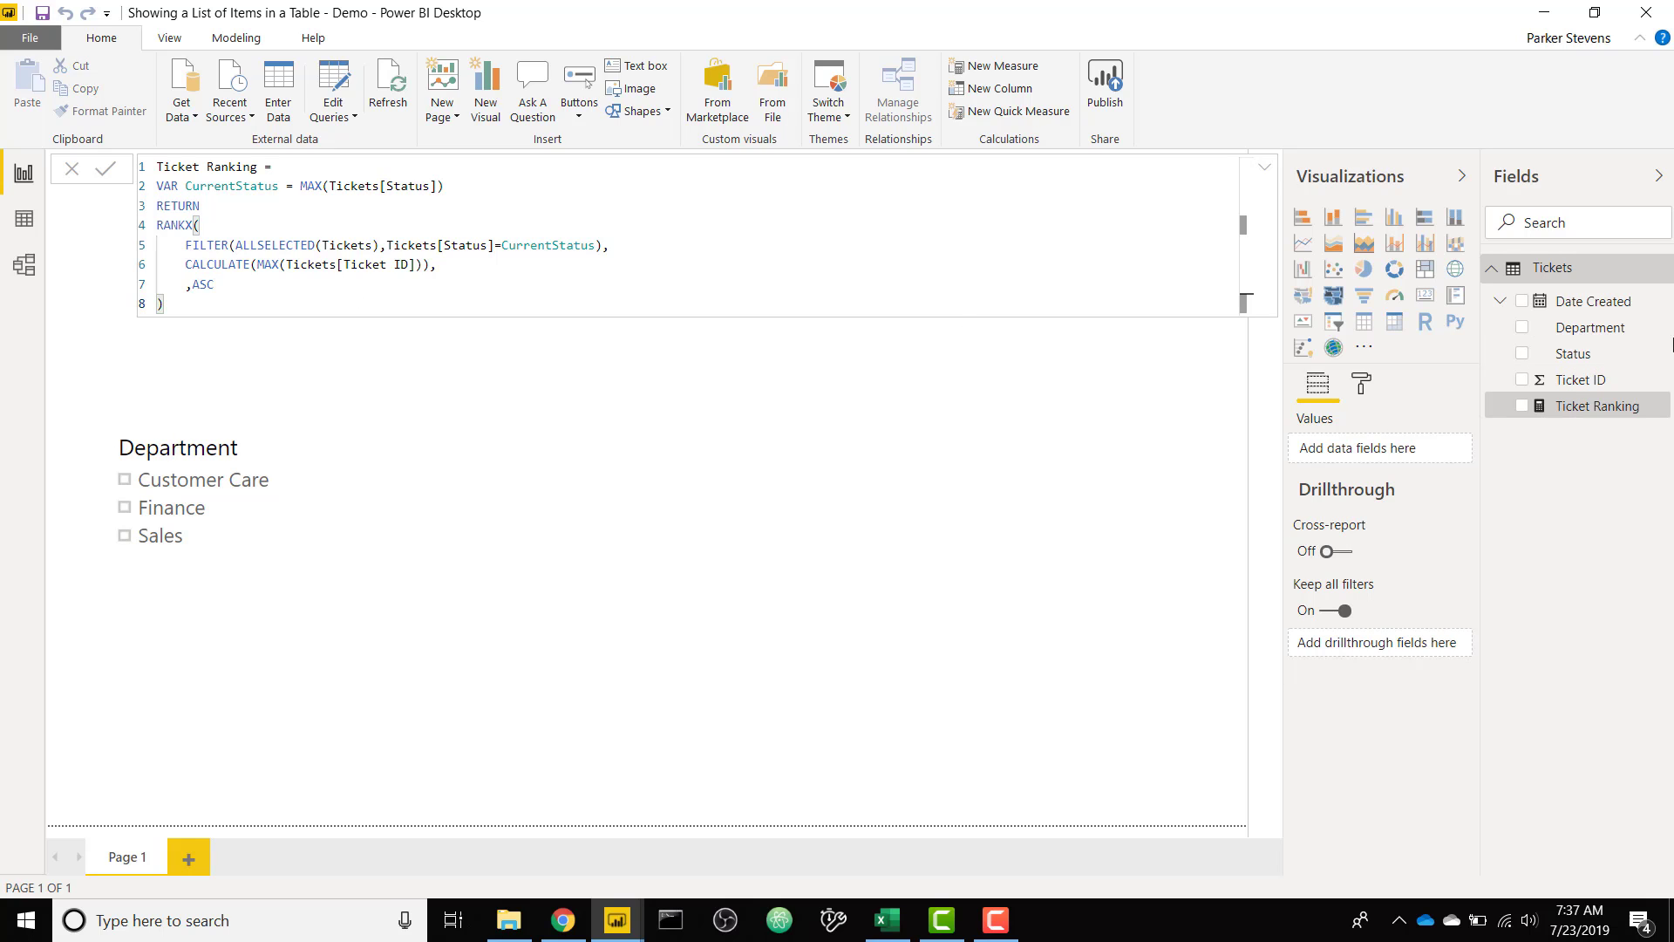
# Add a centred table visual with Ticket ID, Status and Ticket Ranking
pyautogui.click(1264, 166)
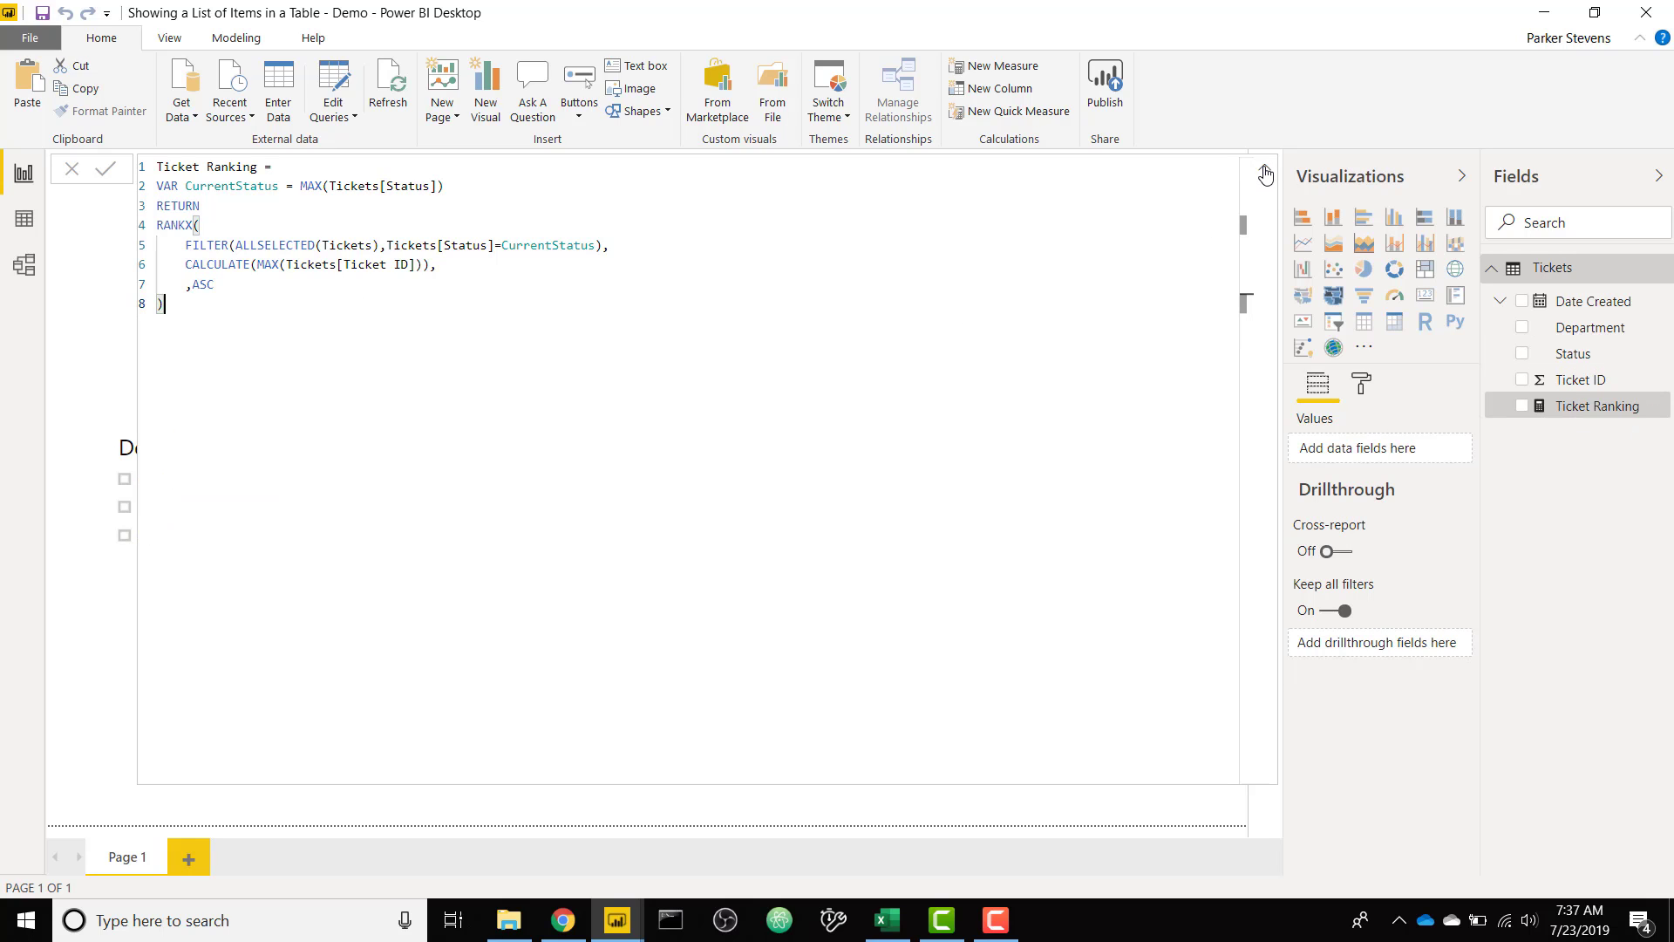
pyautogui.click(1364, 321)
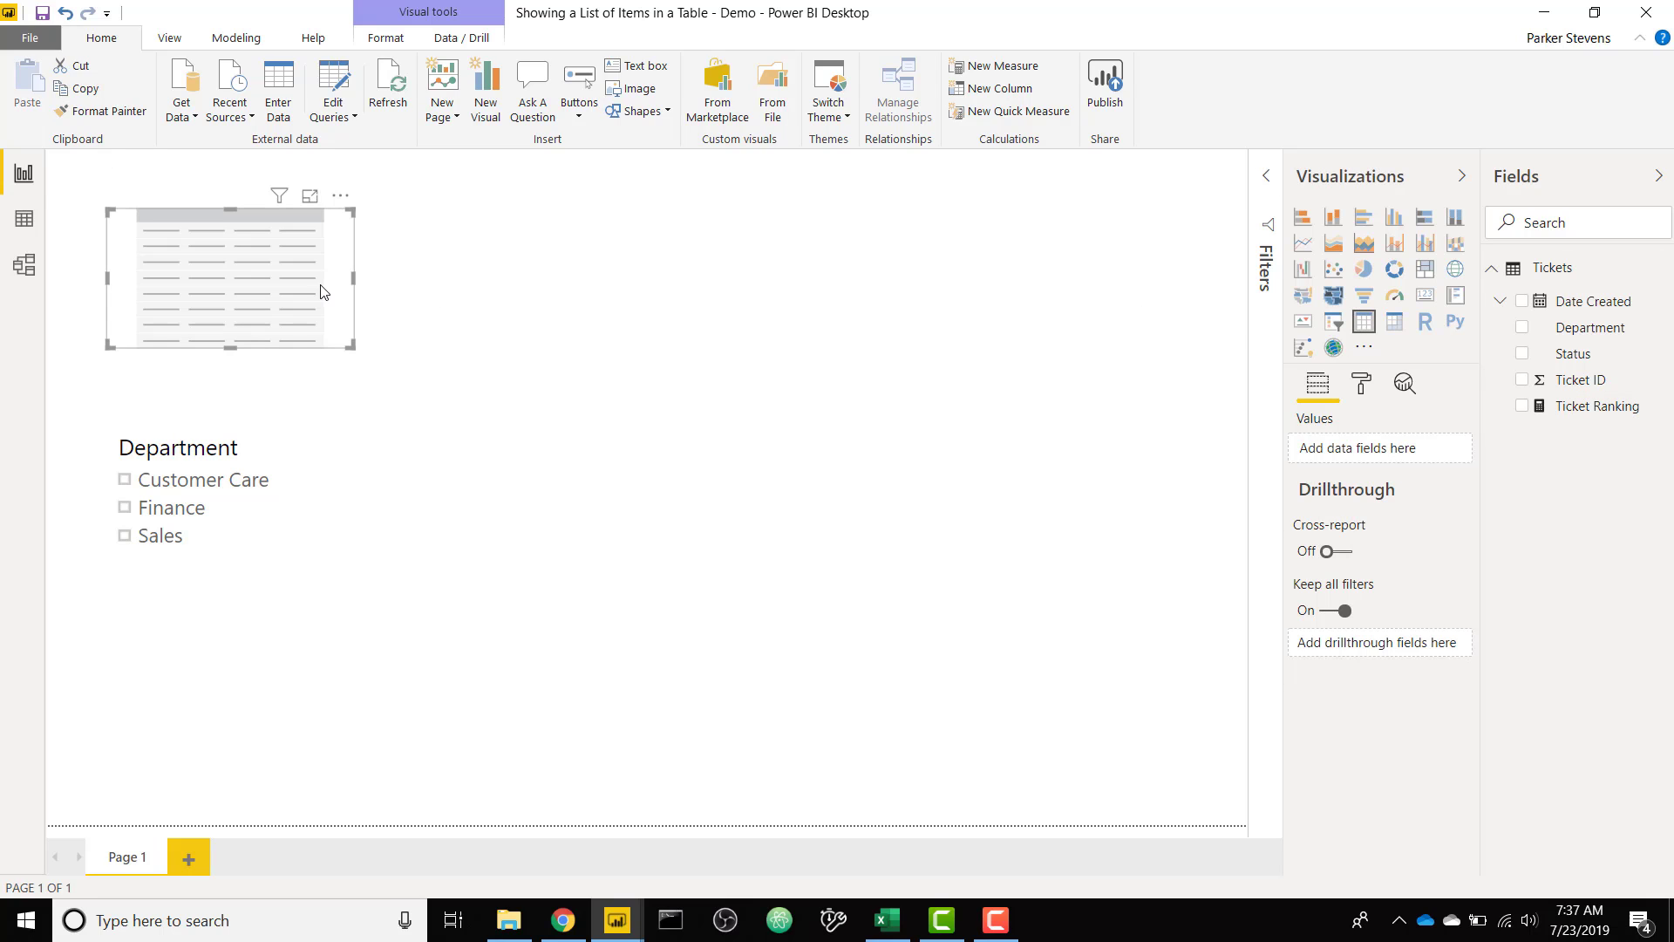
pyautogui.moveTo(325, 290); pyautogui.dragTo(753, 369)
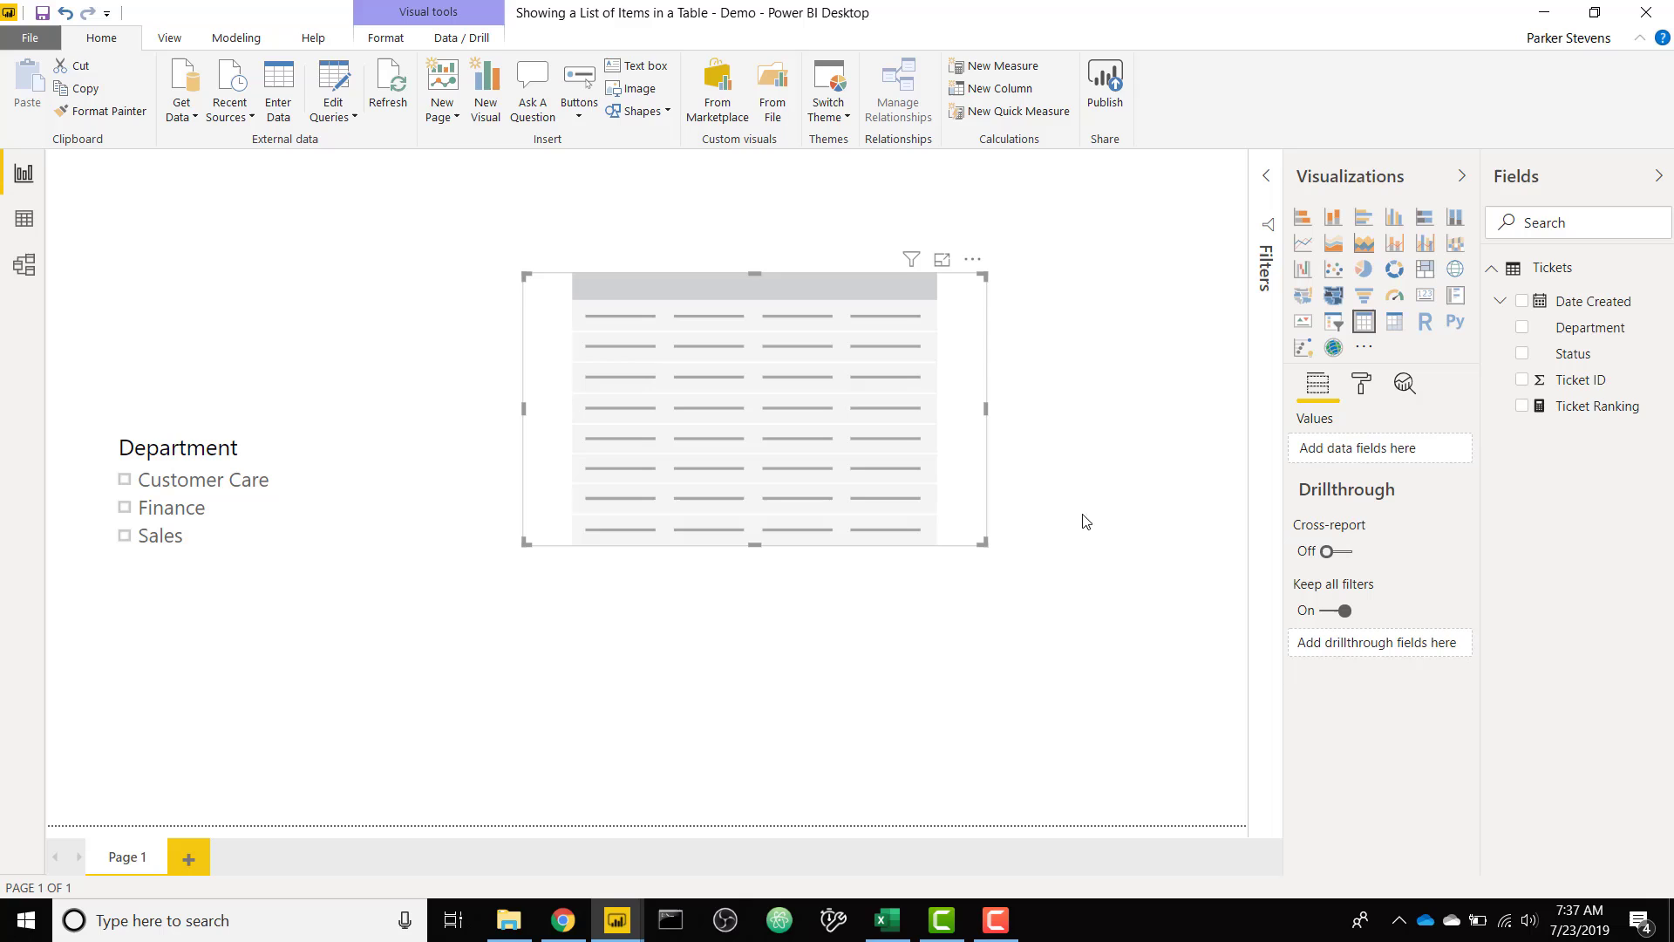
pyautogui.click(1522, 384)
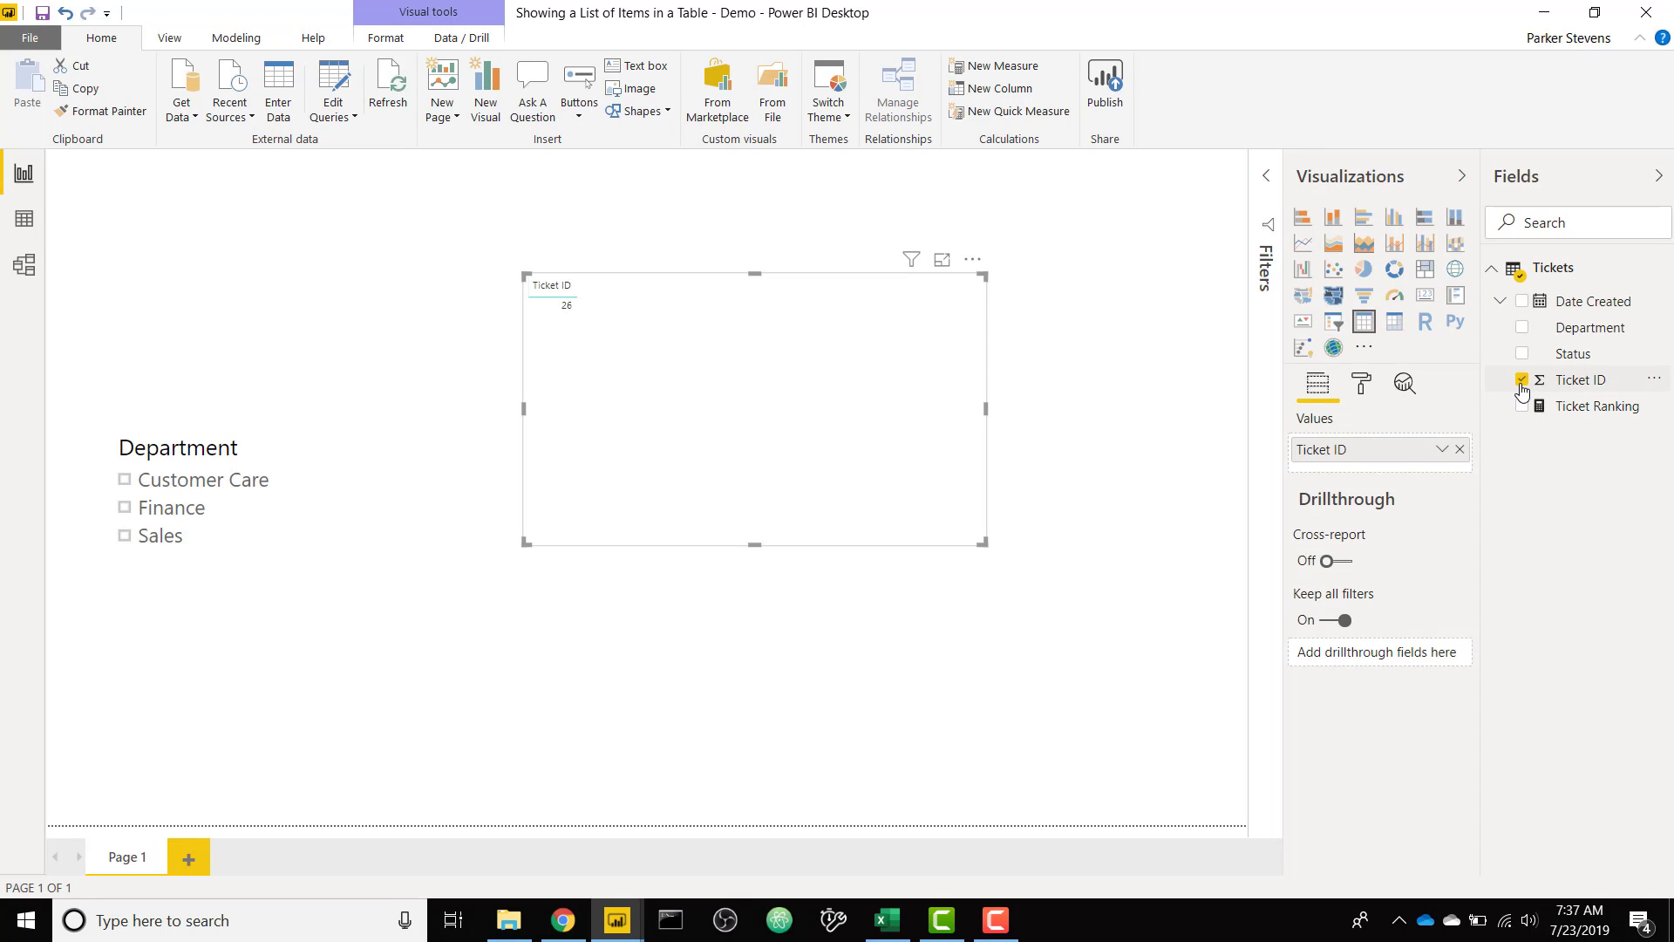
pyautogui.click(1521, 354)
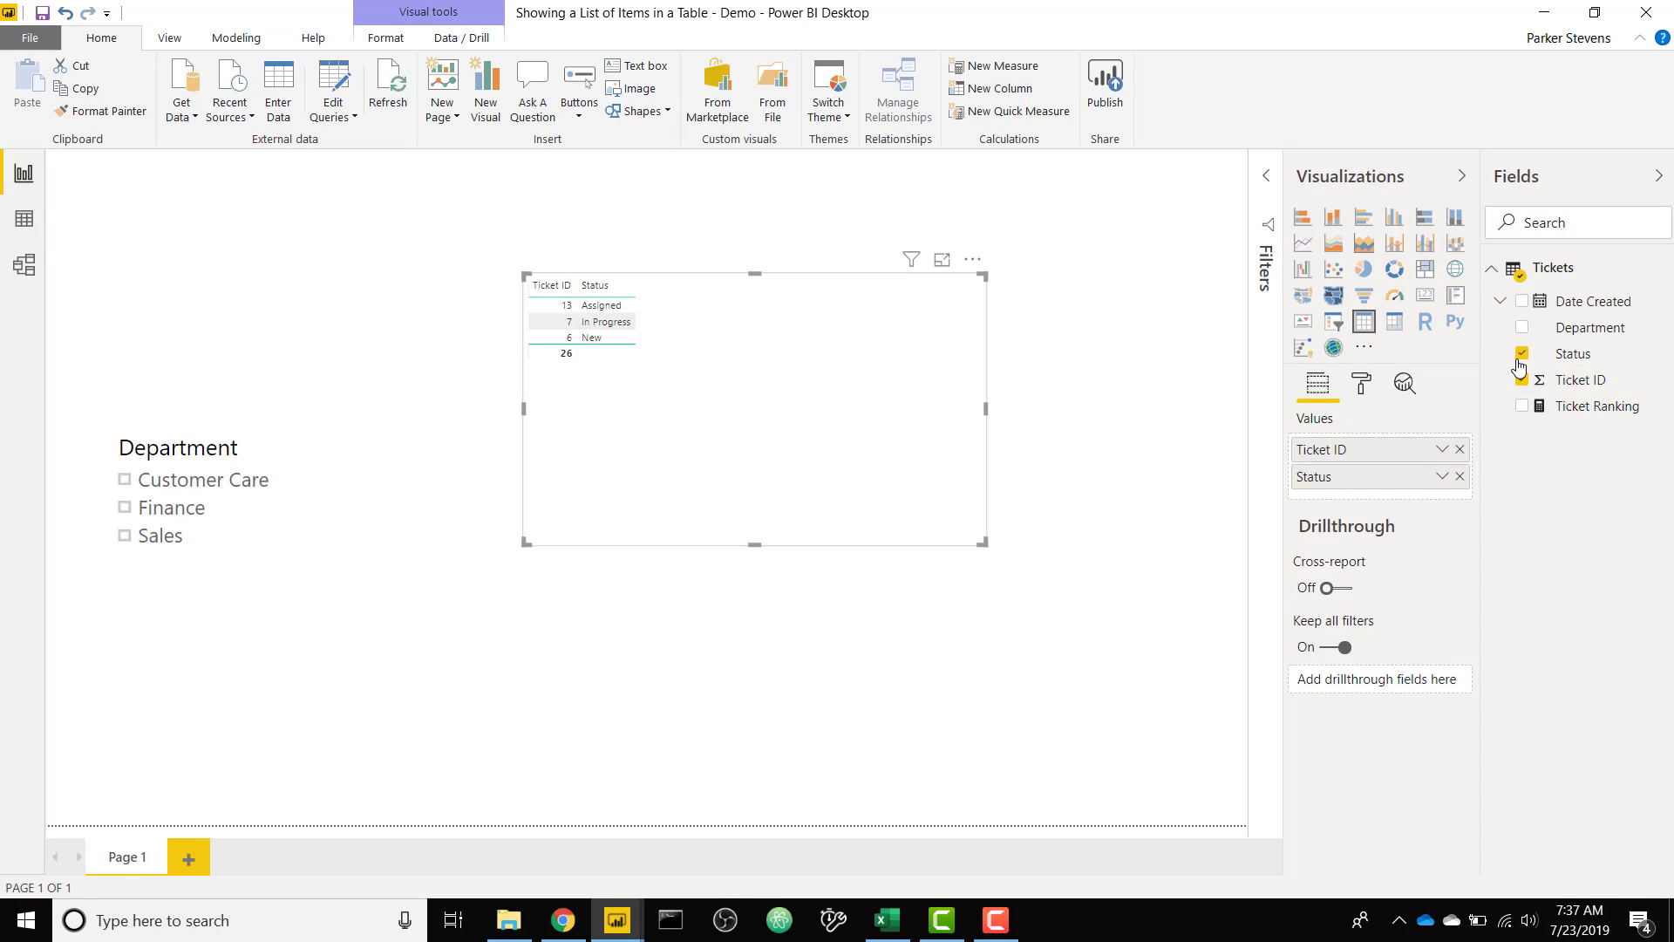
pyautogui.click(1523, 407)
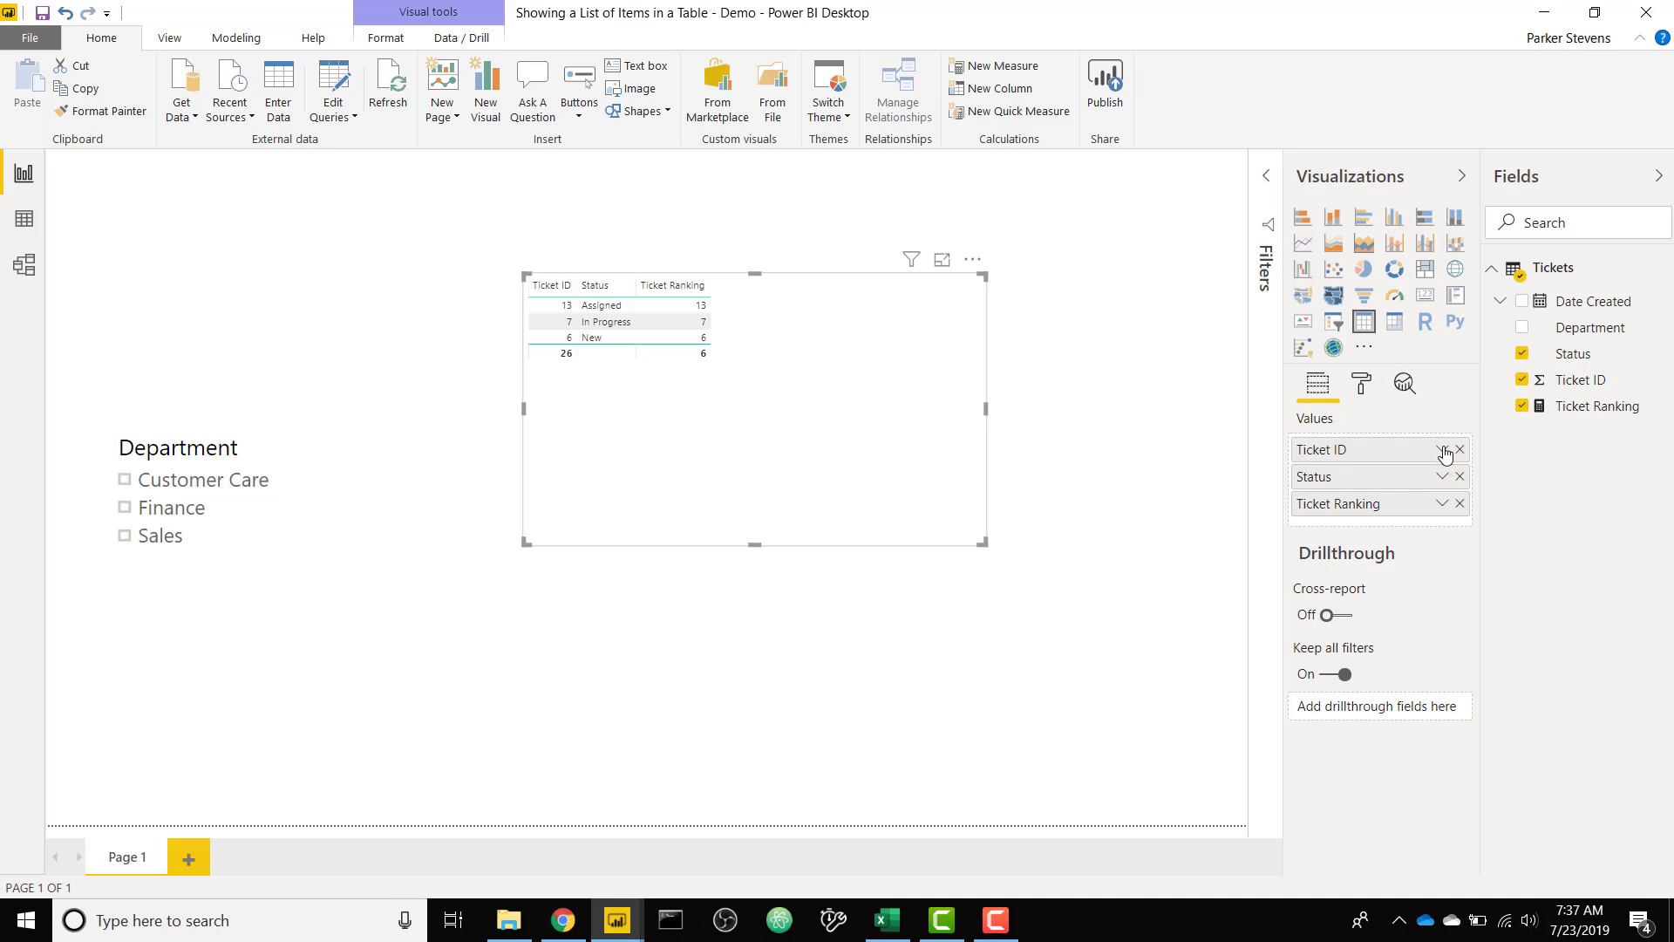
# Set Ticket ID to Don't summarize and scroll through the per-status rankings
pyautogui.click(1442, 451)
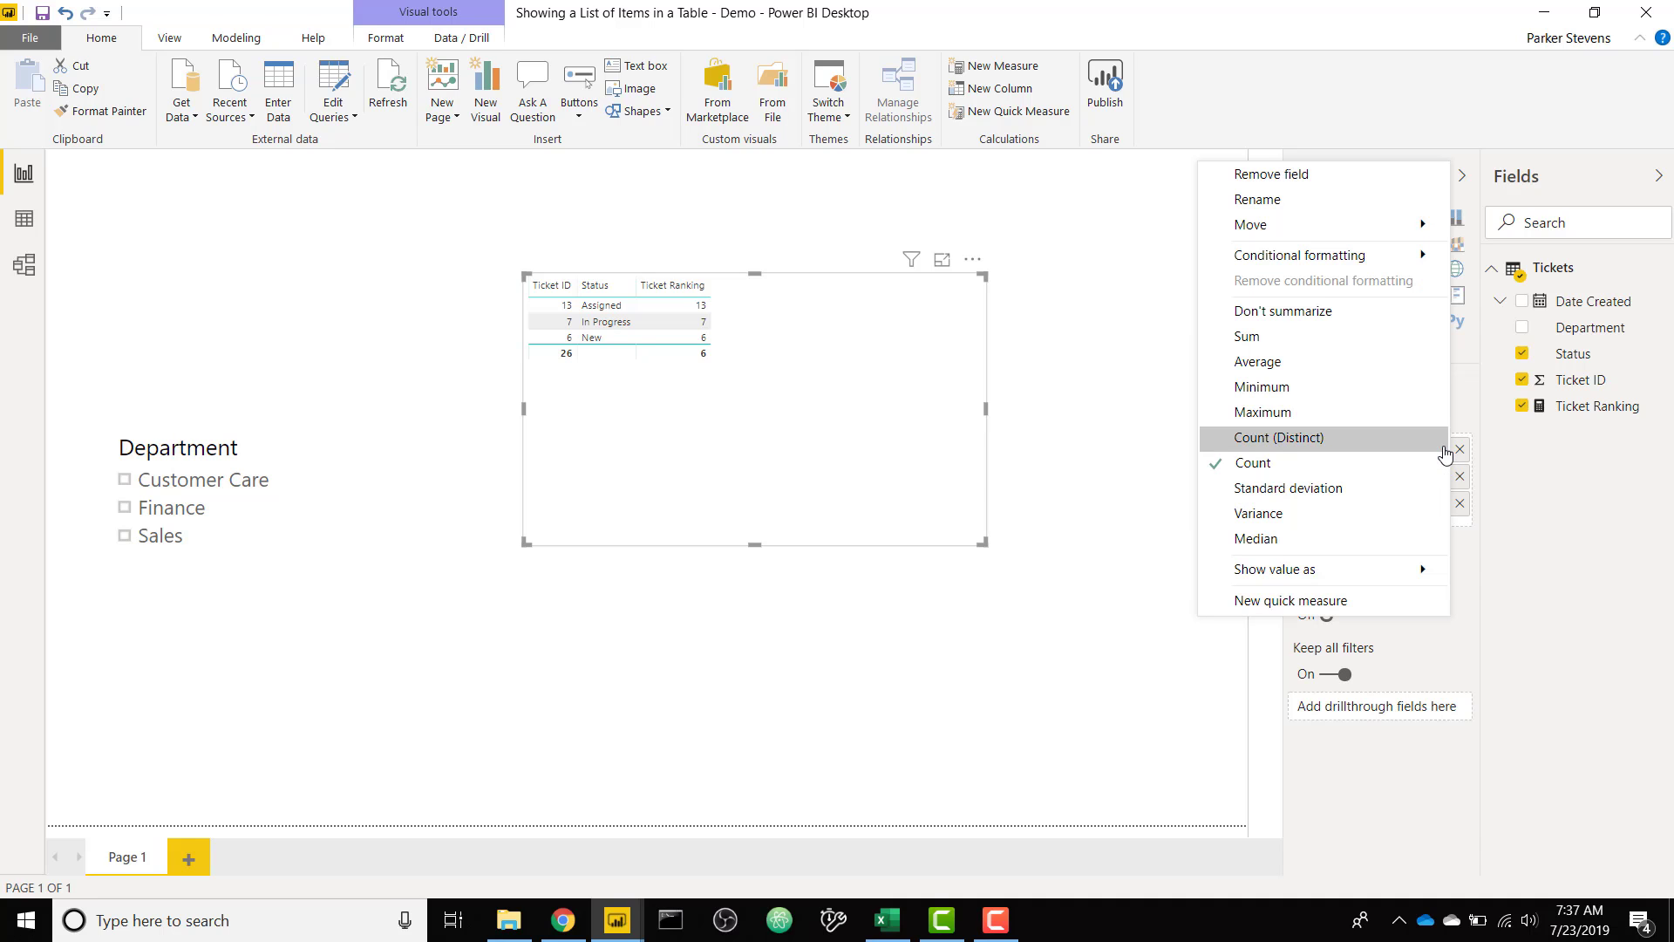
pyautogui.click(1353, 312)
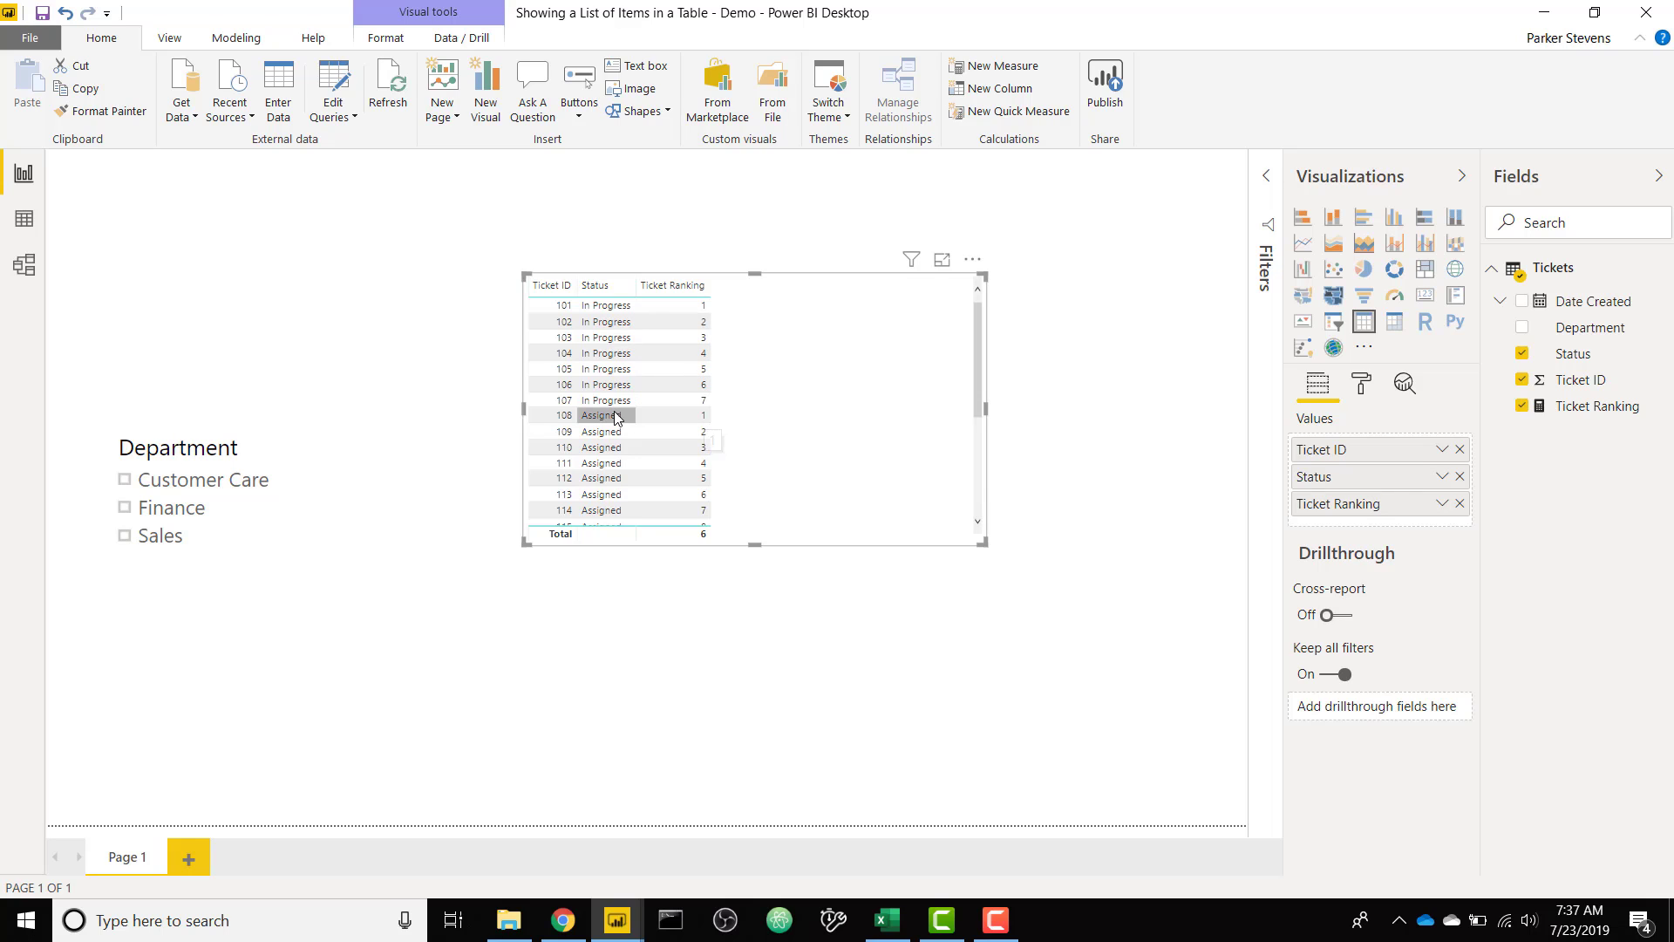
pyautogui.scroll(-3, 630, 418)
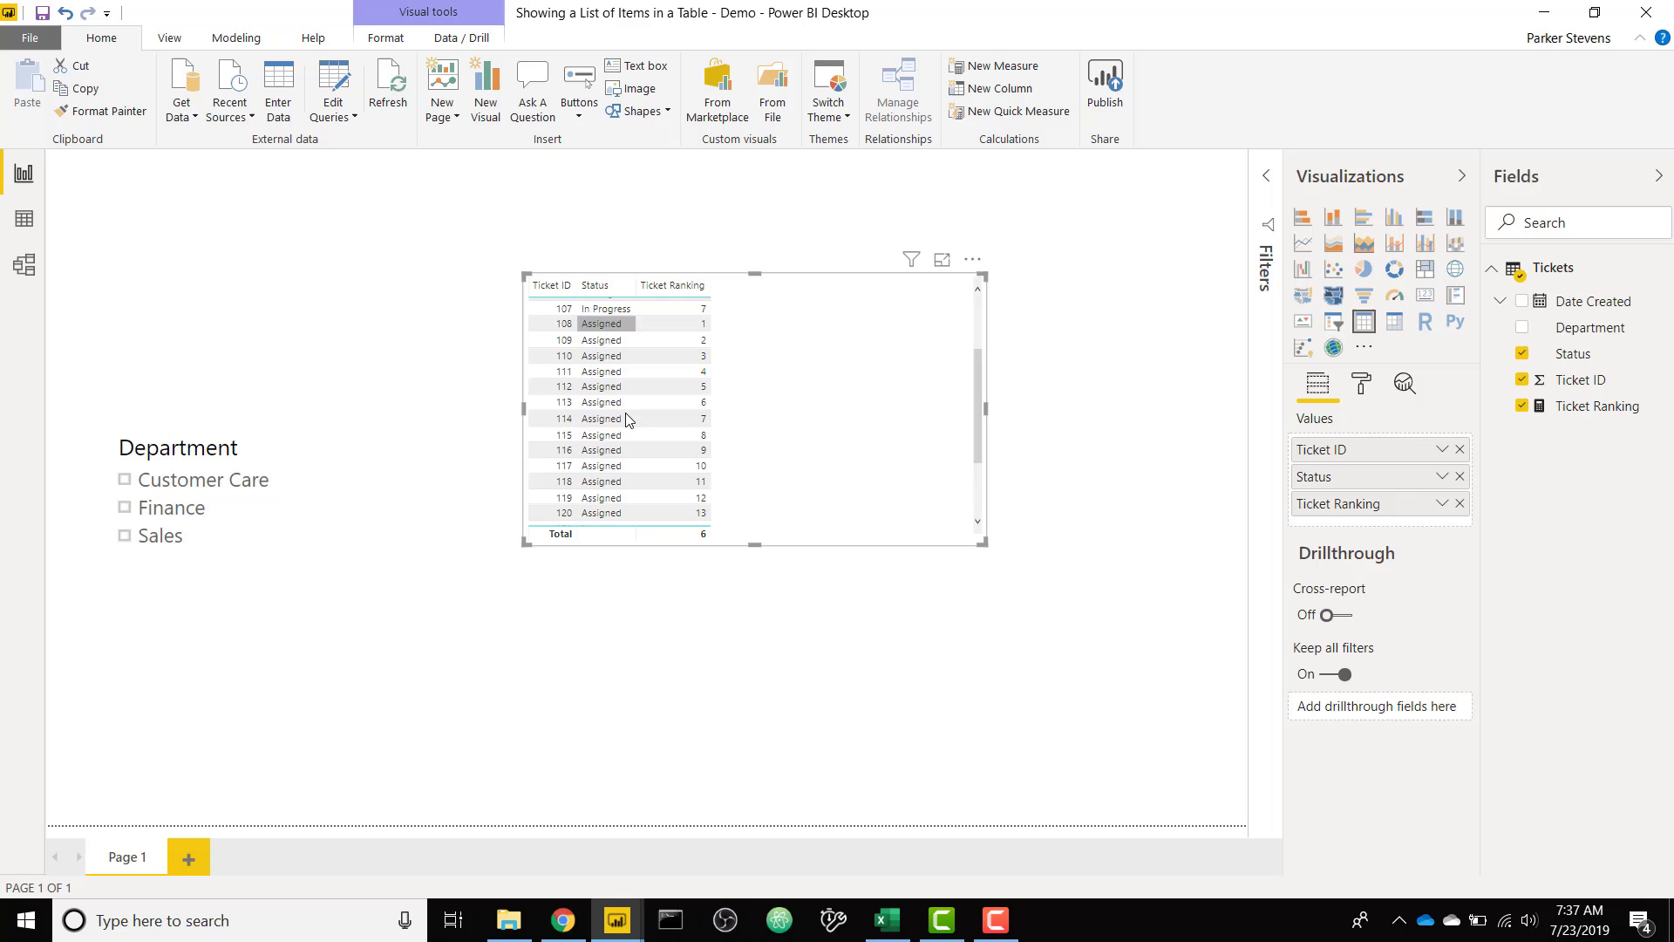
pyautogui.scroll(-3, 627, 419)
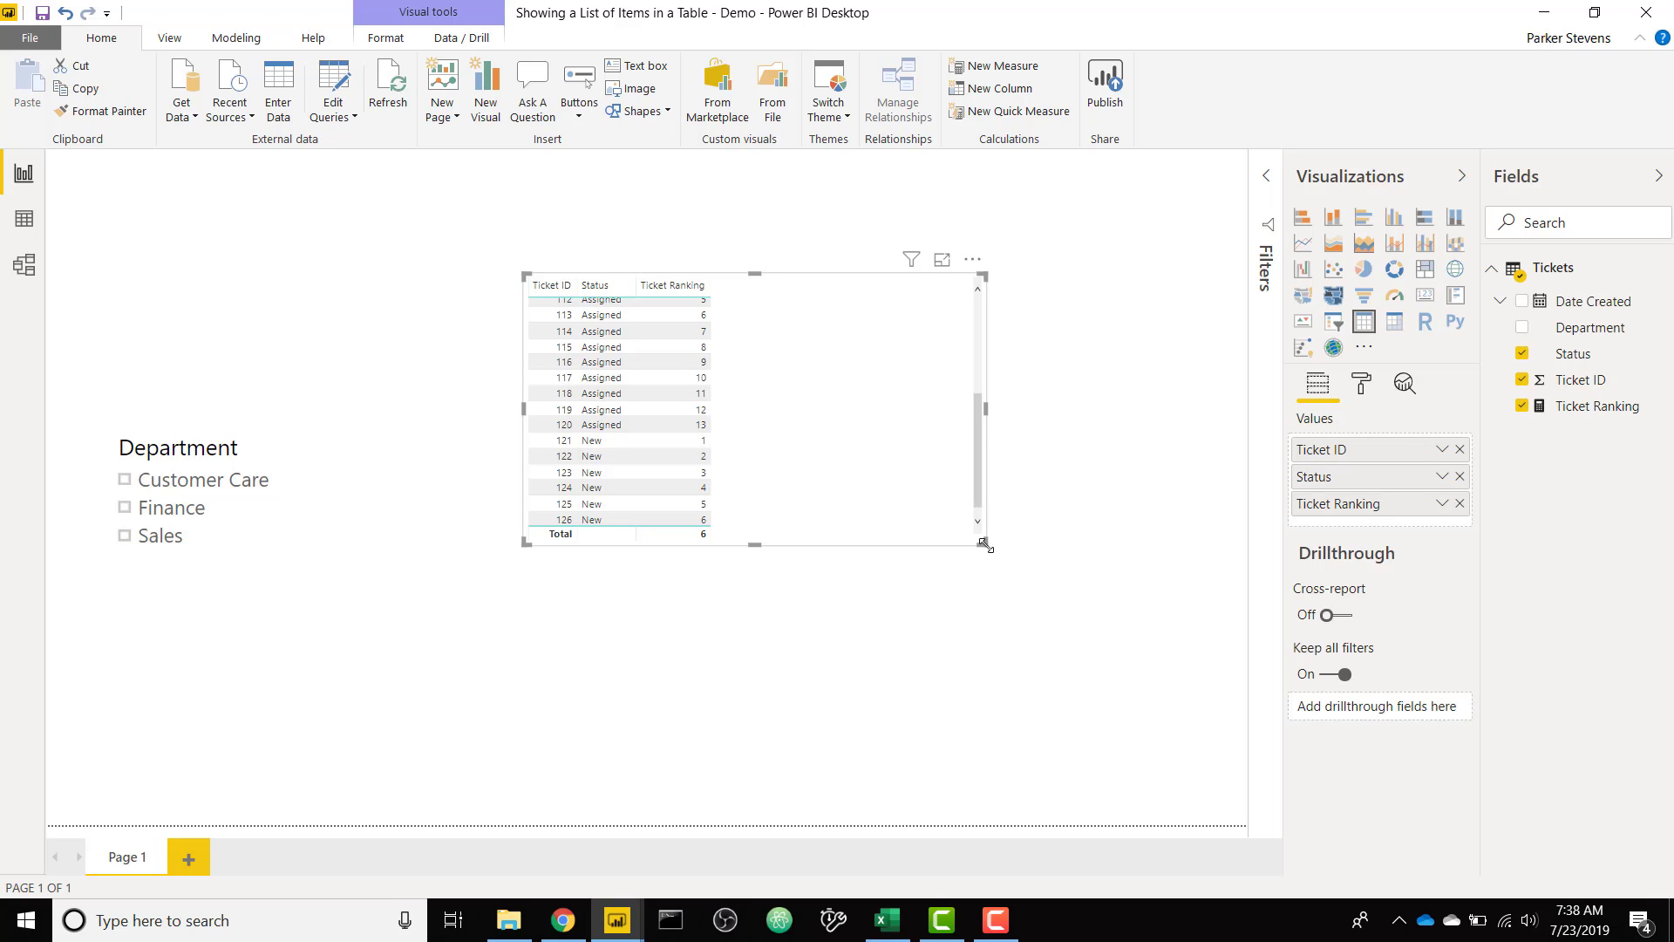
# Delete the test table and place a large, centred matrix visual beside the slicer
pyautogui.press('Delete')
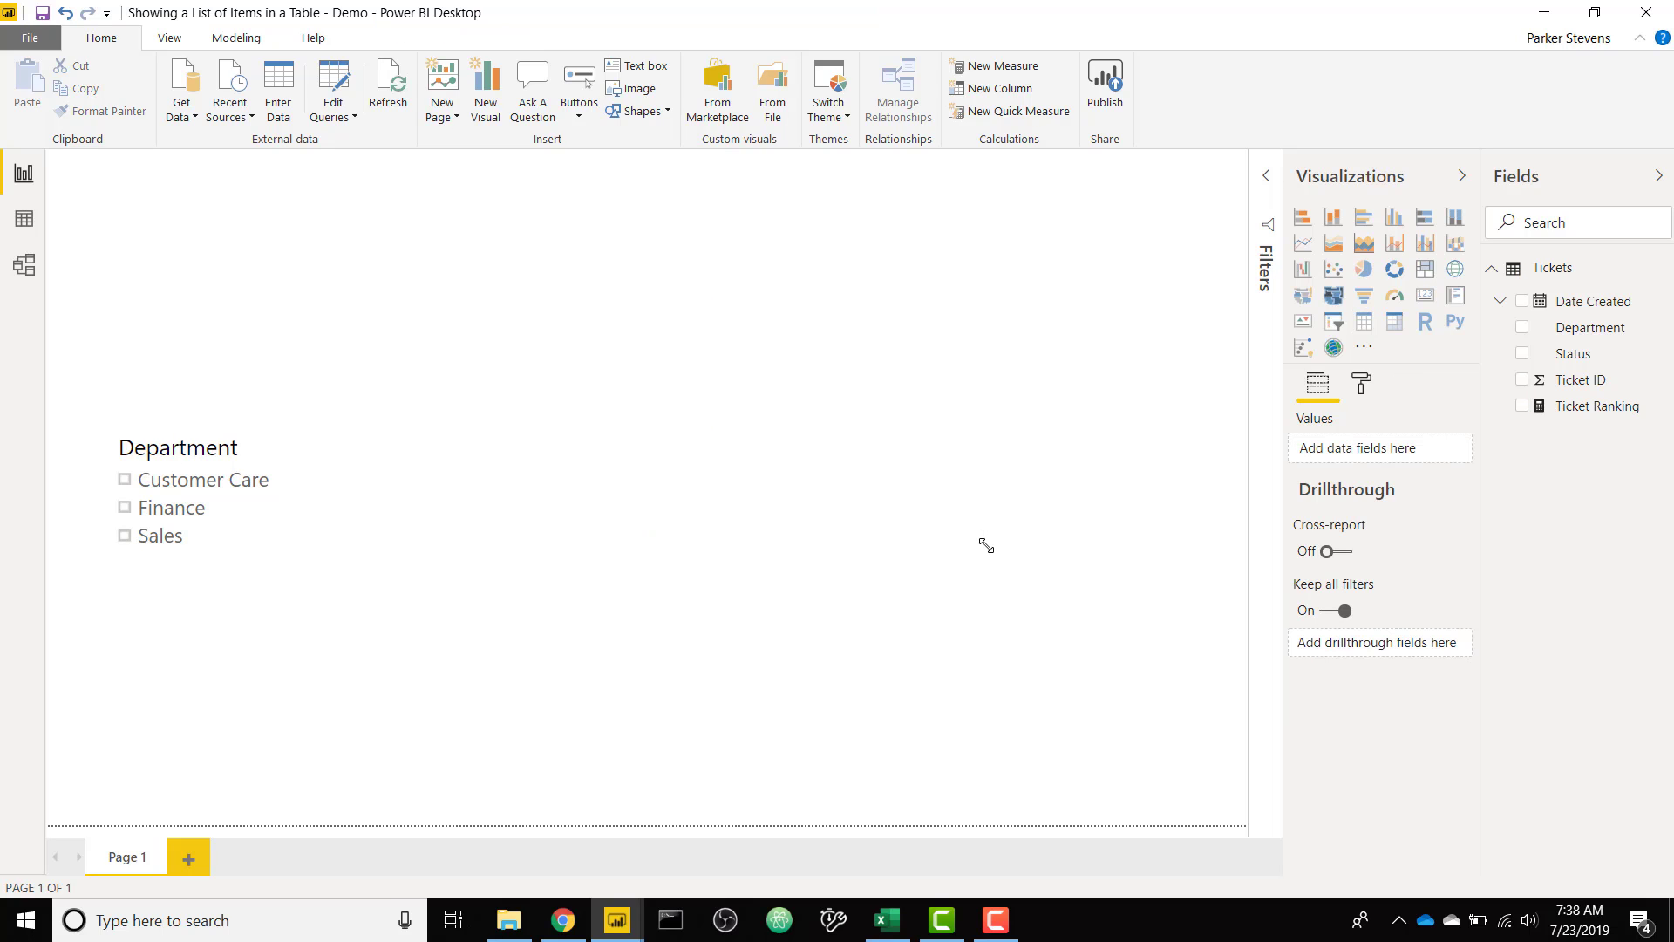
pyautogui.click(1400, 332)
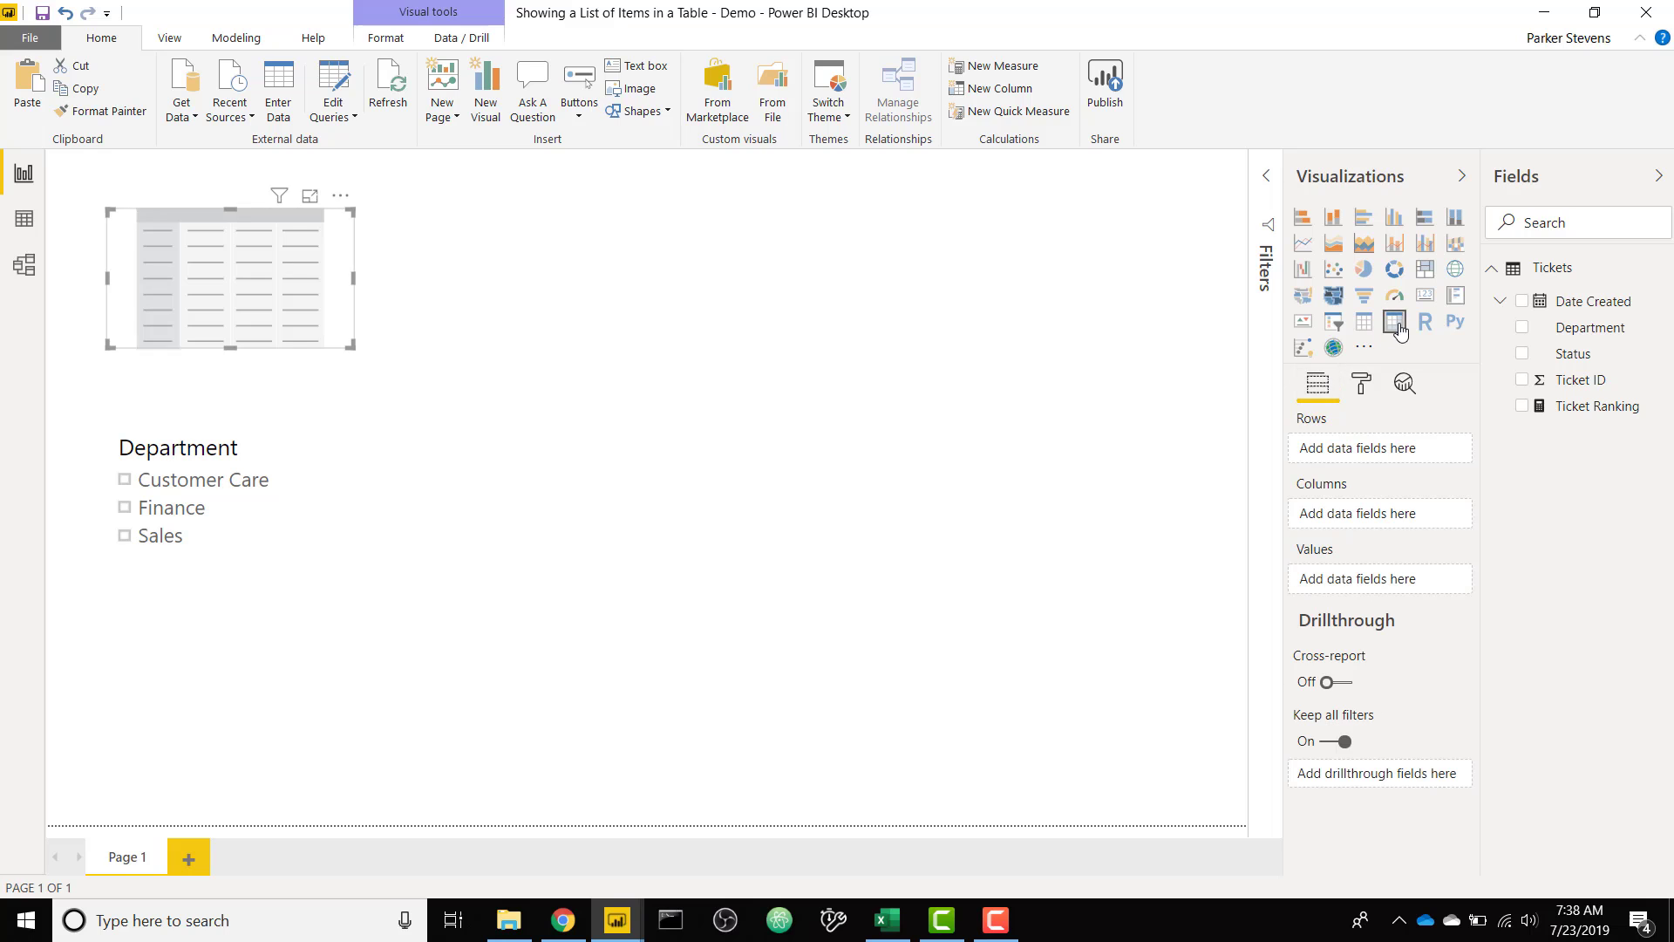
pyautogui.moveTo(271, 336); pyautogui.dragTo(872, 614)
pyautogui.moveTo(759, 508); pyautogui.dragTo(834, 515)
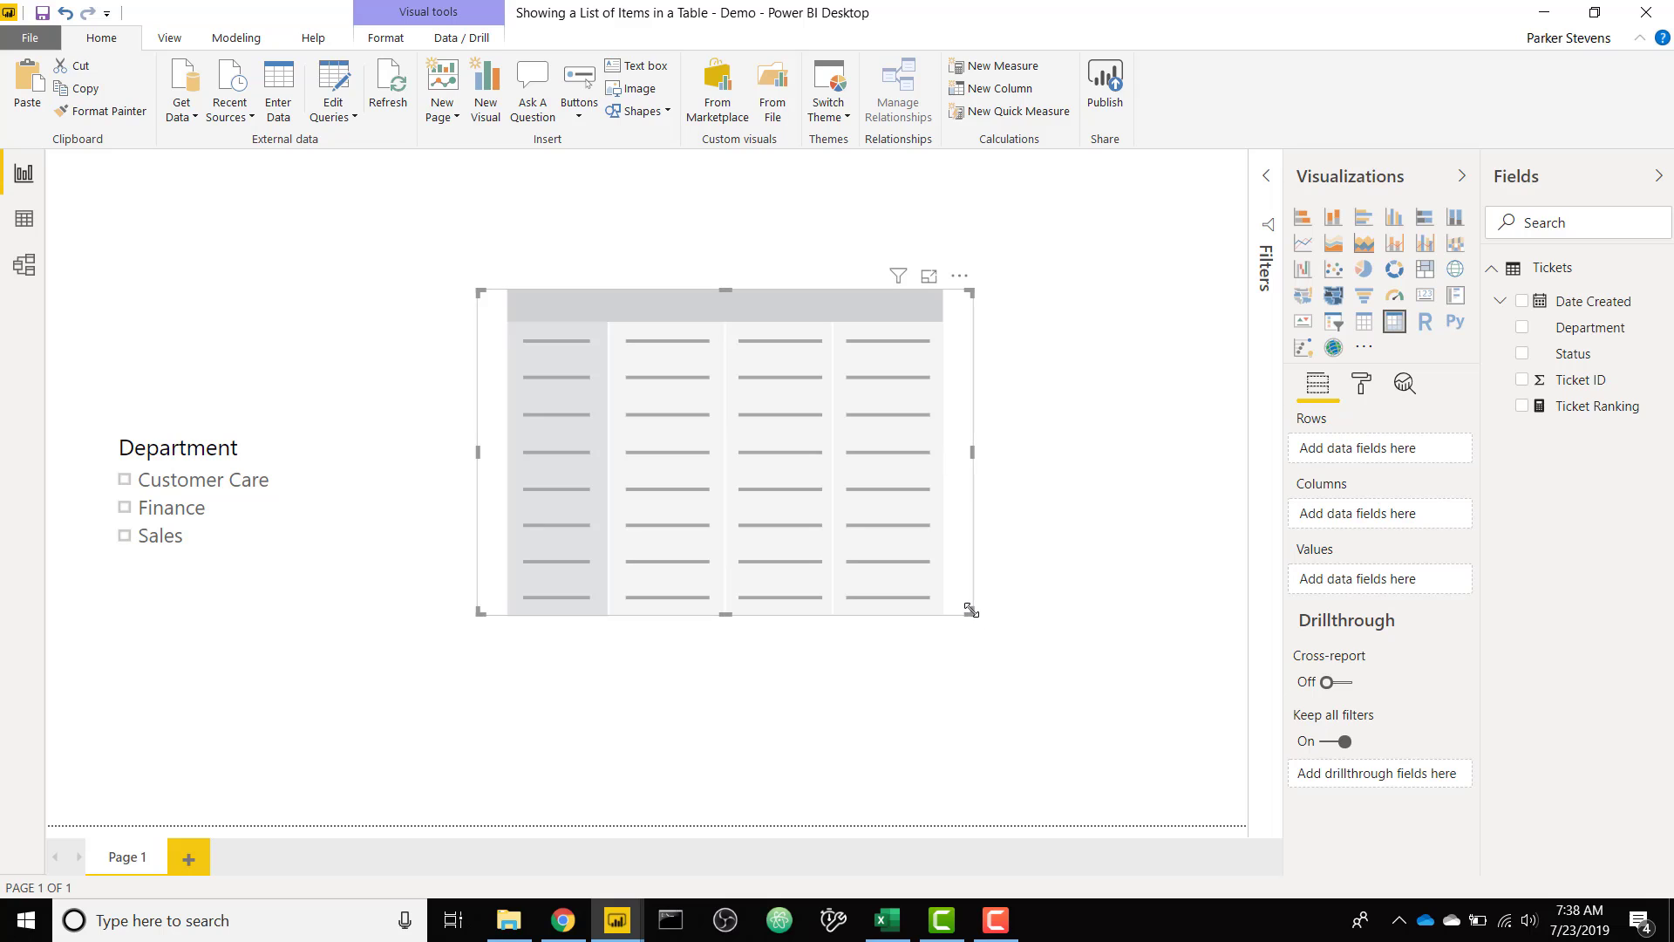
pyautogui.moveTo(970, 610); pyautogui.dragTo(1018, 659)
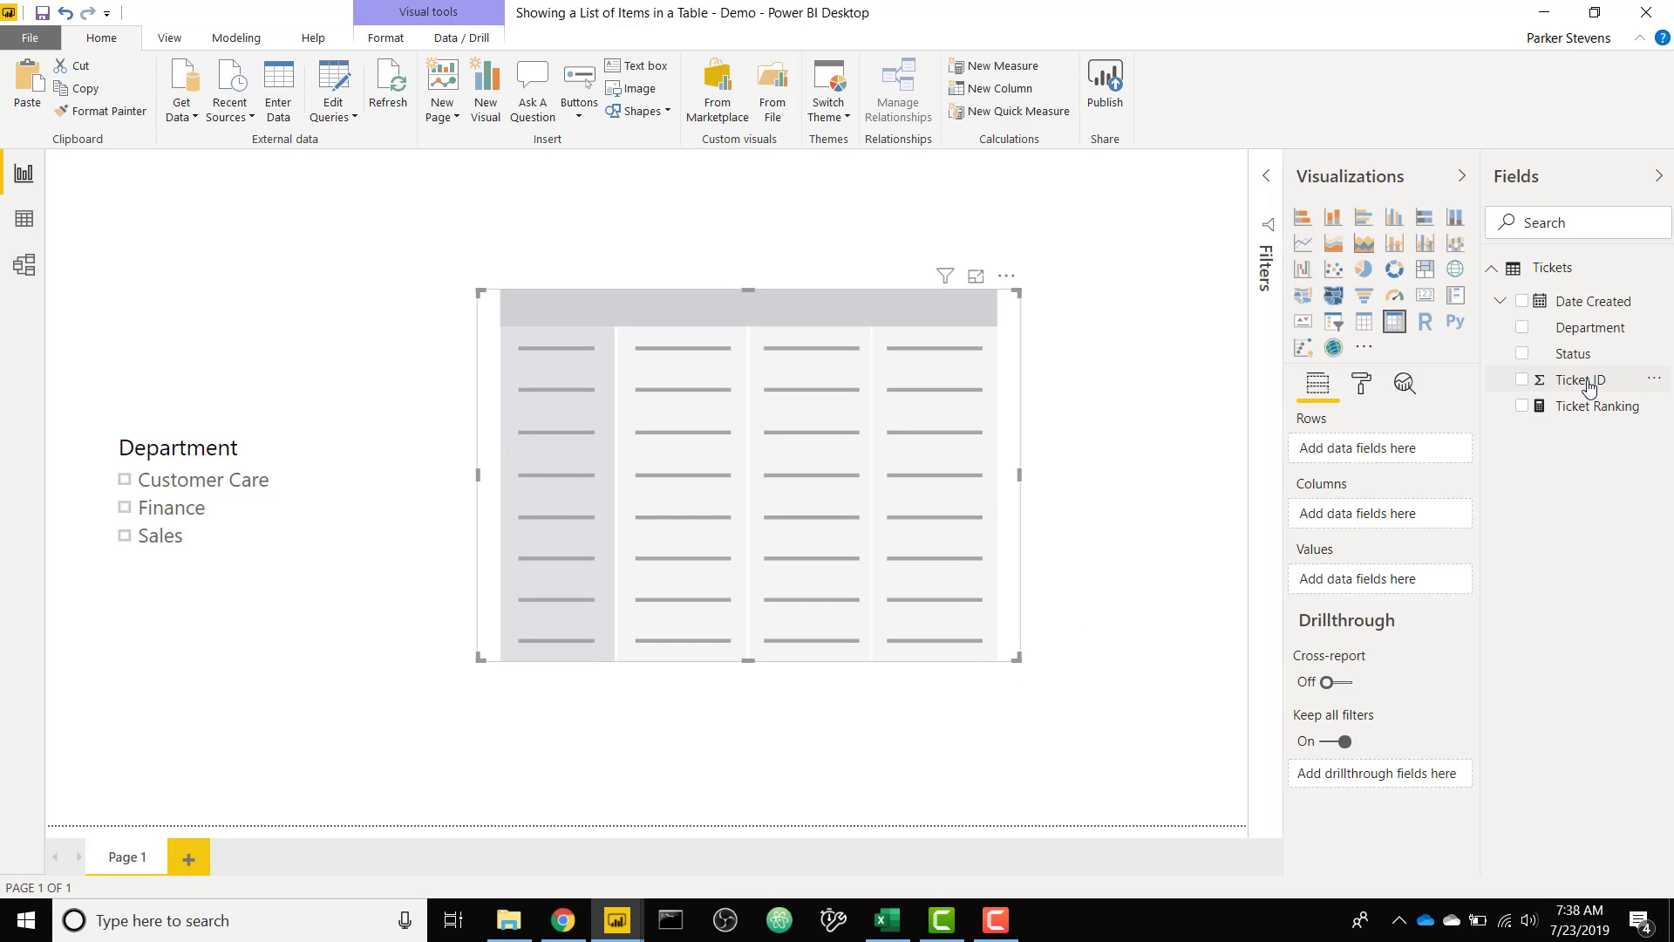
# Put Ticket ID on rows, Status on columns, with Ticket ID counts as values
pyautogui.moveTo(1589, 386); pyautogui.dragTo(1379, 452)
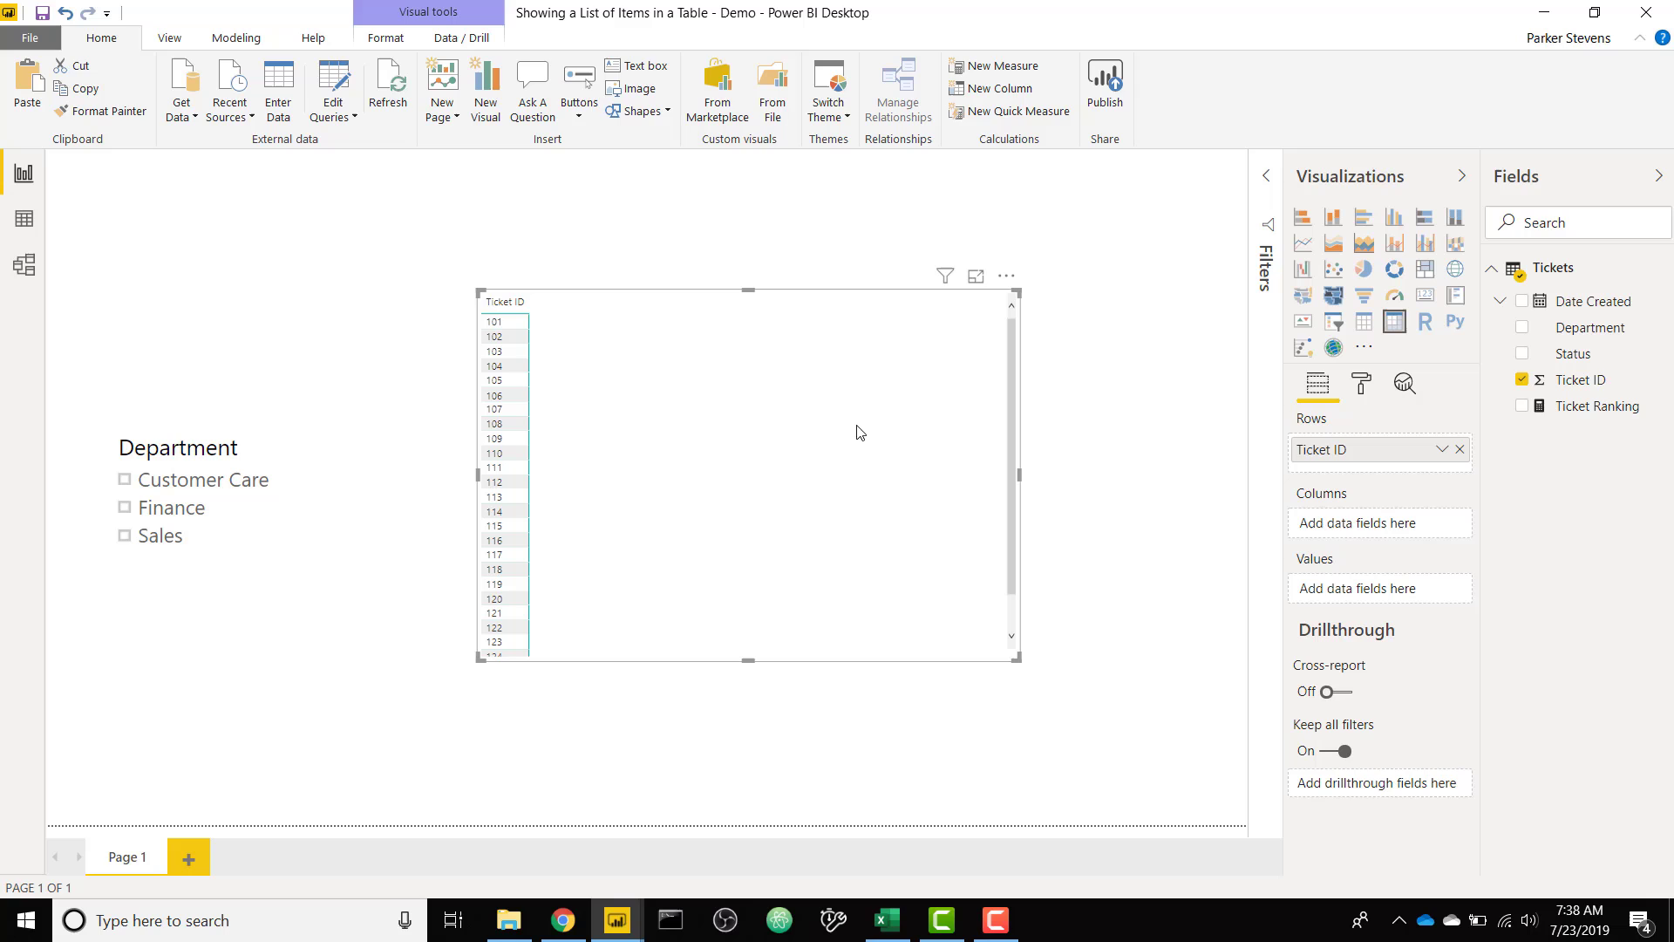
pyautogui.moveTo(1613, 358); pyautogui.dragTo(1413, 524)
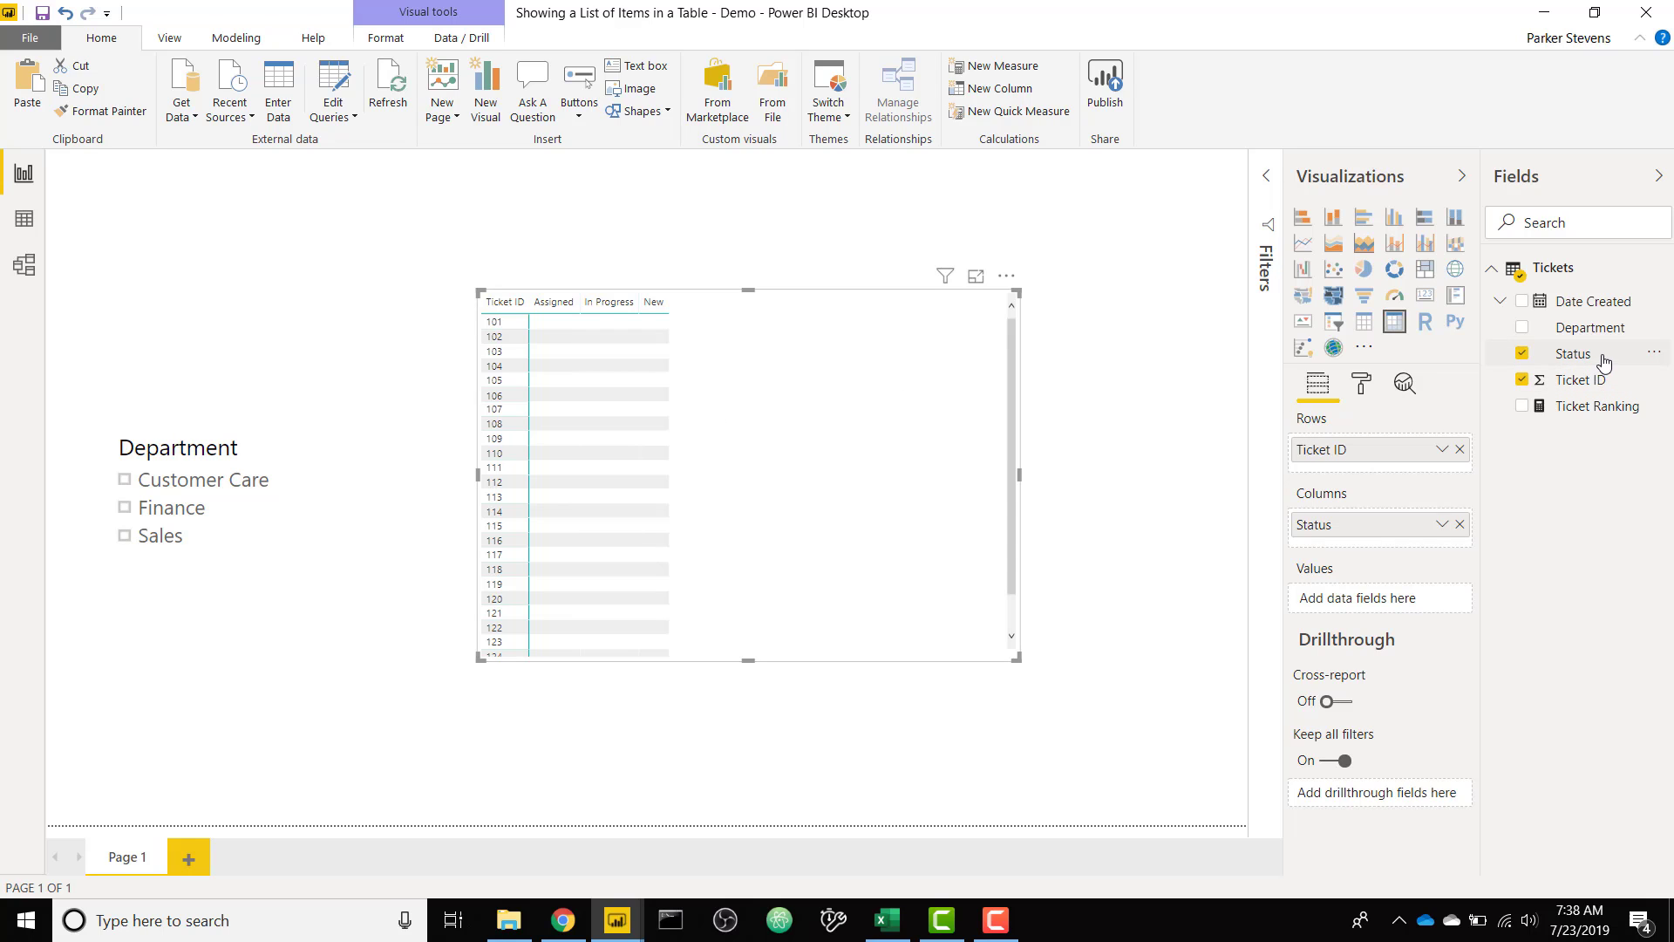
pyautogui.moveTo(1605, 360); pyautogui.dragTo(1408, 599)
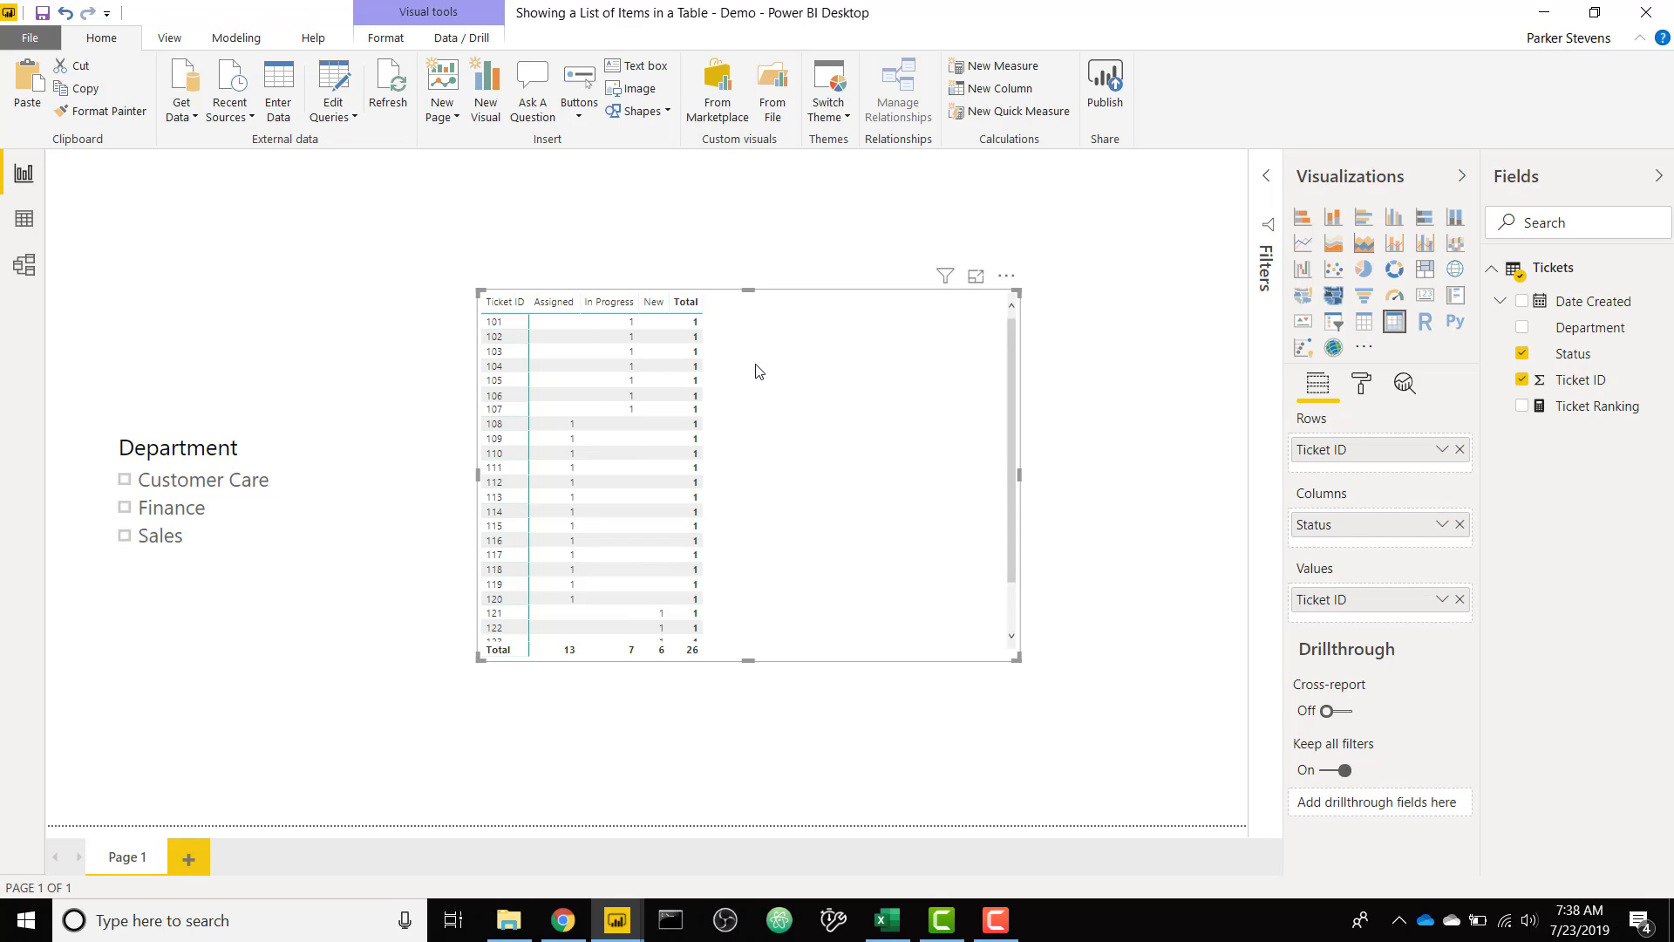
pyautogui.click(1444, 601)
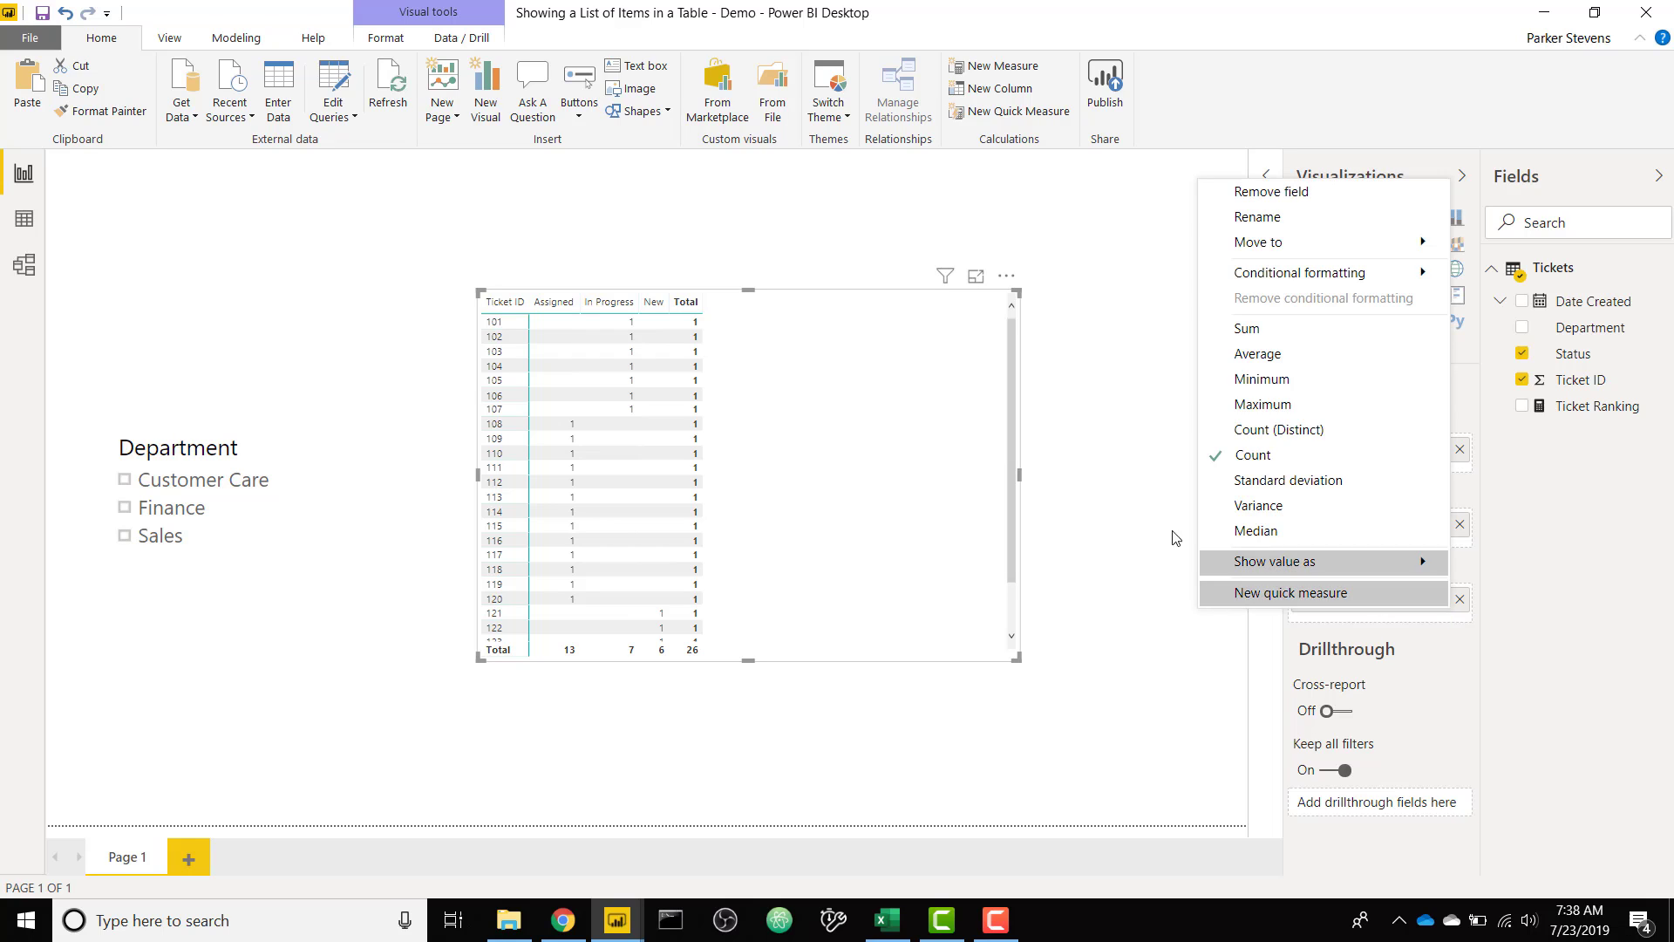
# Create the calculated table Range = GENERATESERIES(1,100) from the Modeling tab
pyautogui.moveTo(1275, 561)
pyautogui.click(1112, 491)
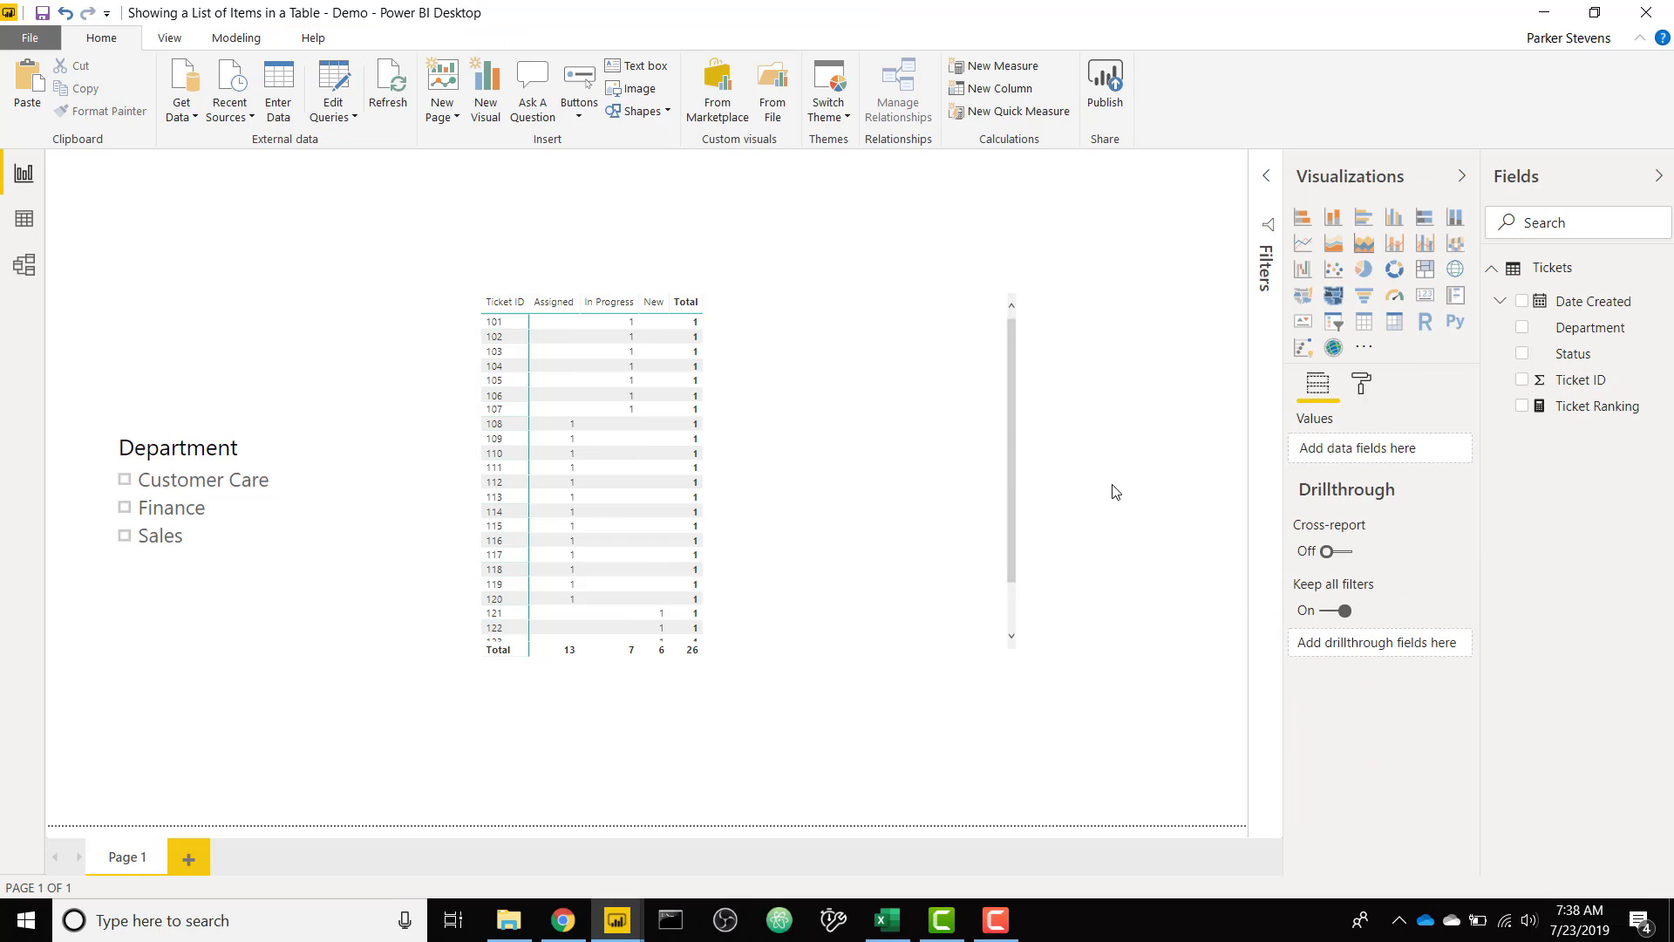
pyautogui.click(212, 51)
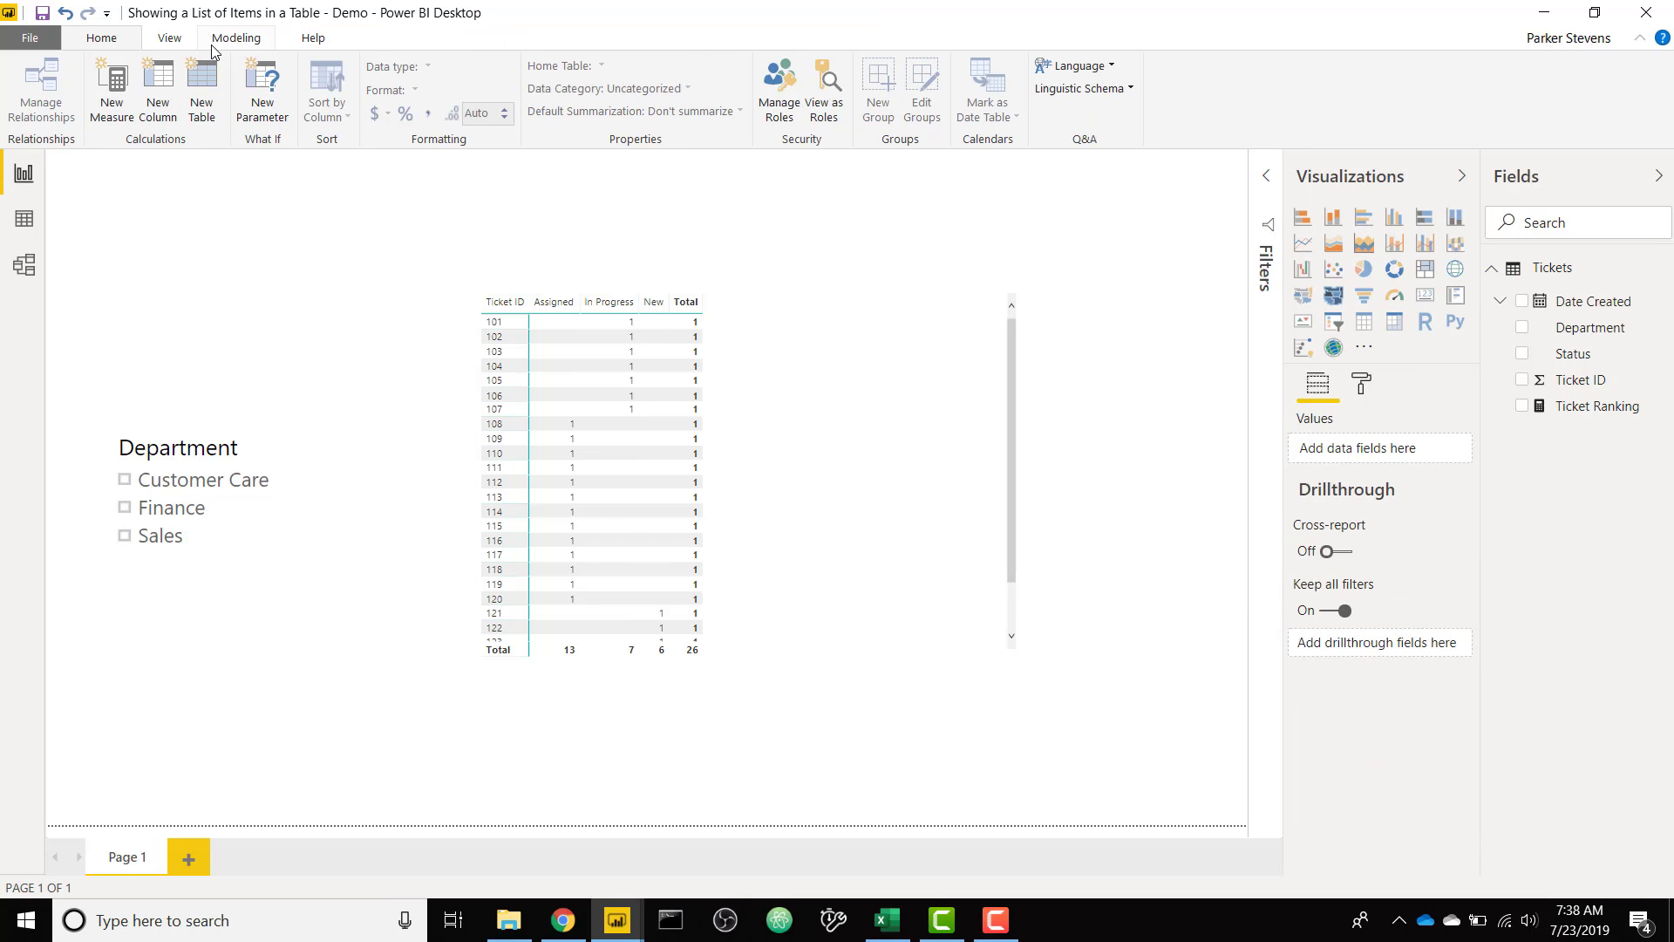
pyautogui.click(202, 103)
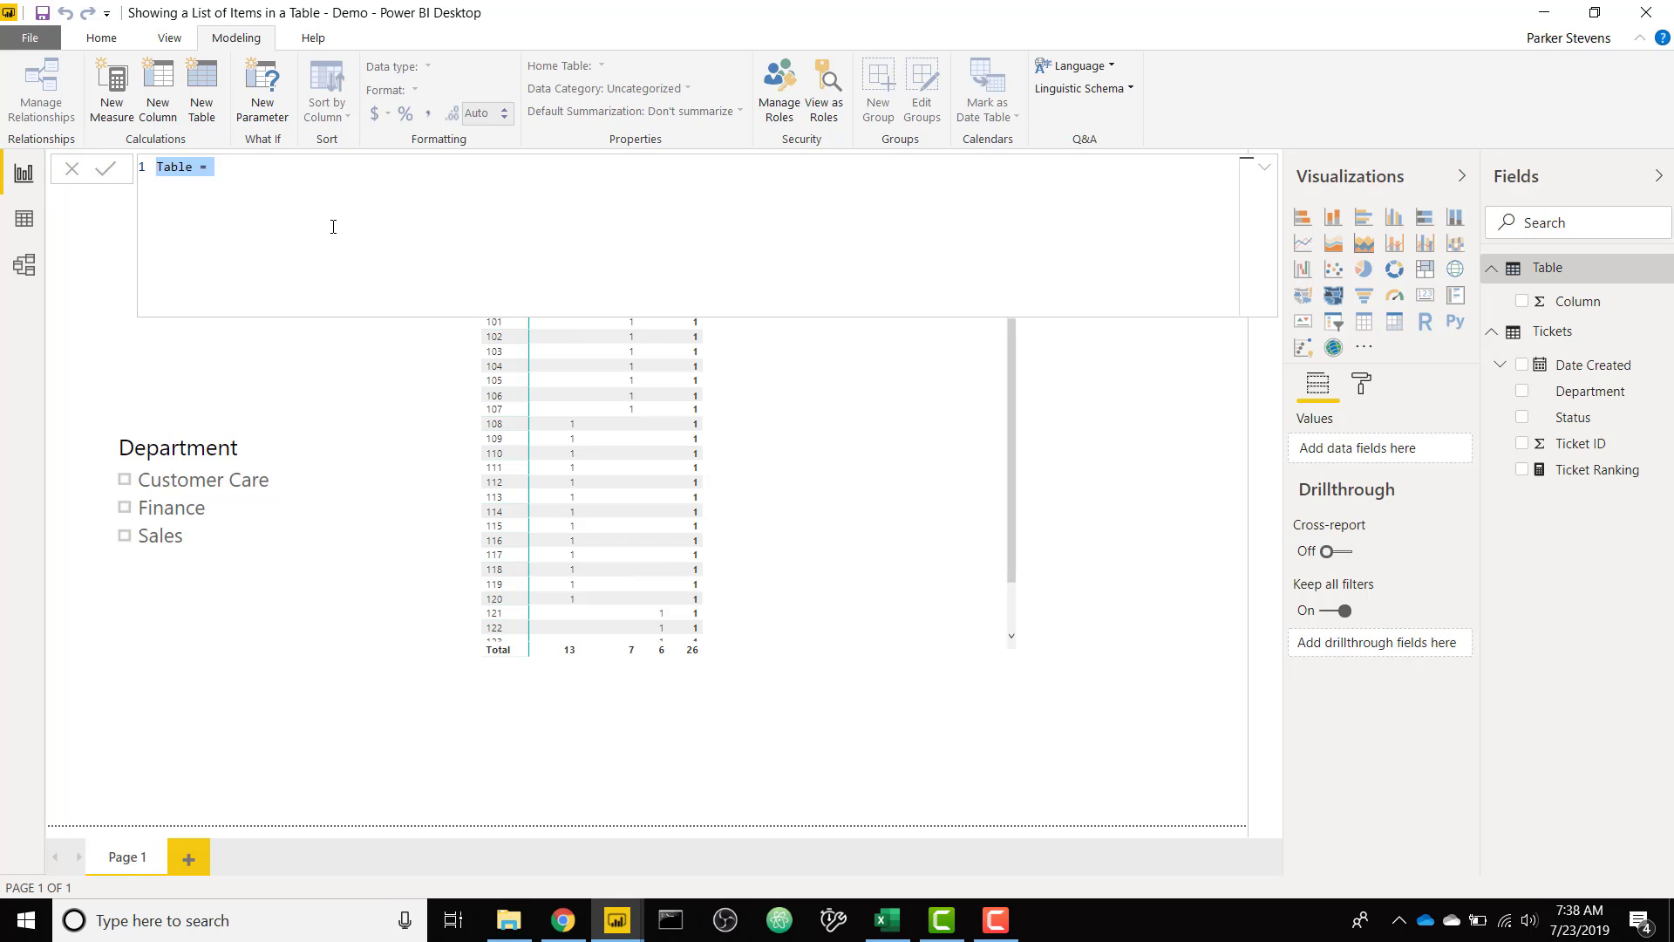
pyautogui.write('Ran')
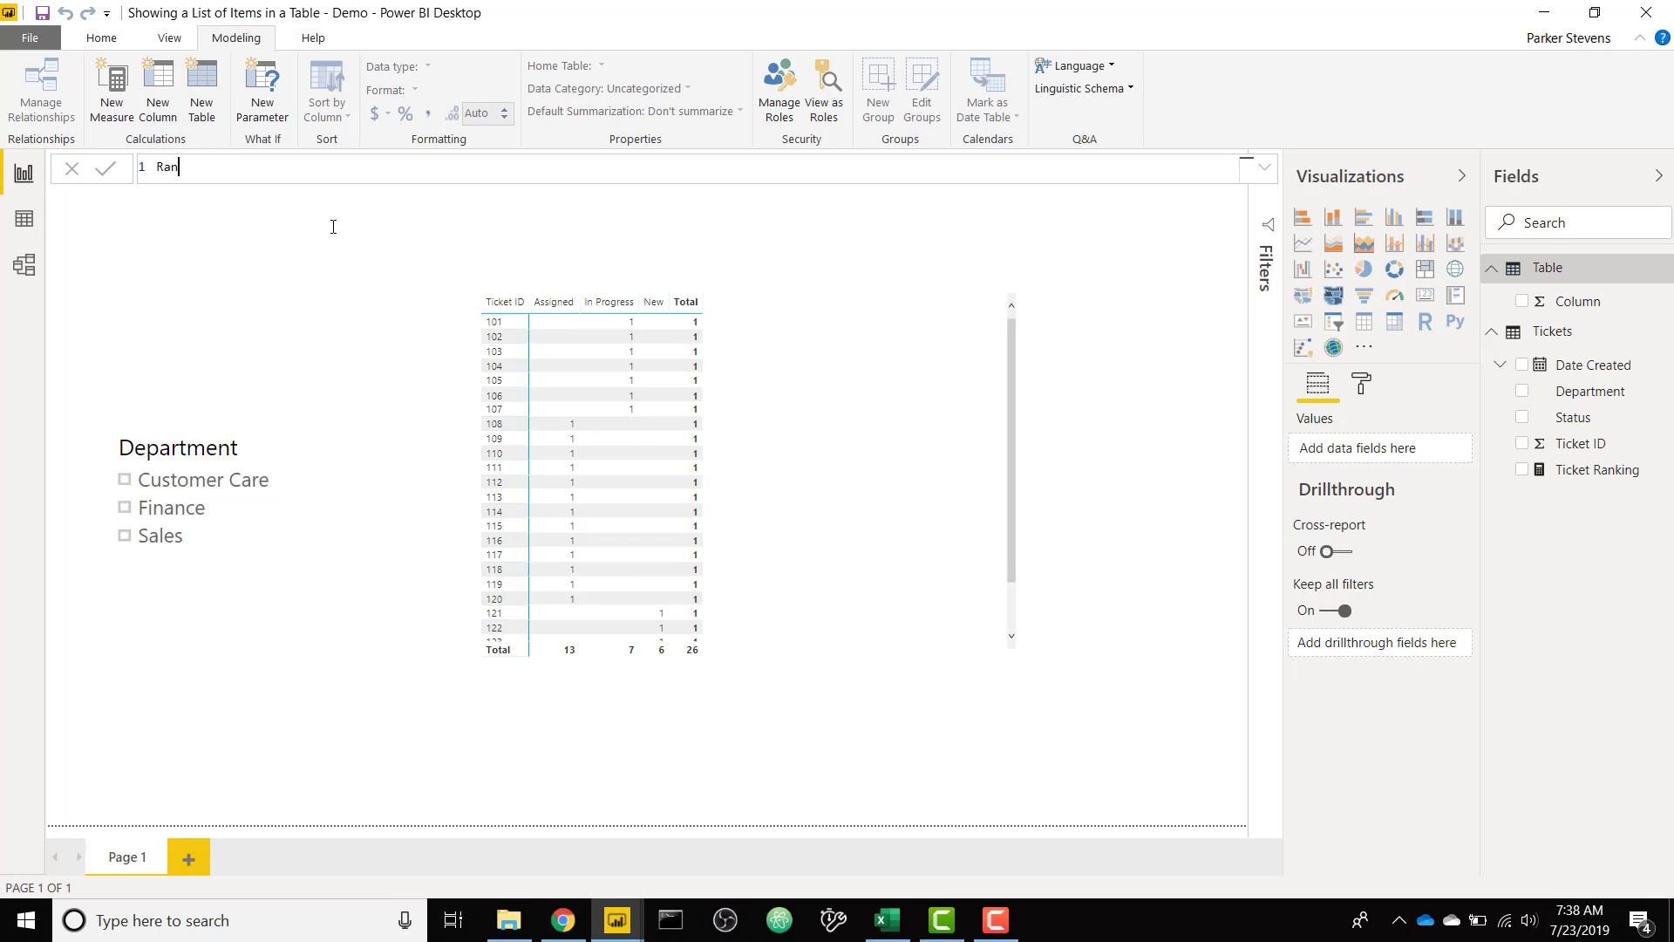
pyautogui.write('ge = gener')
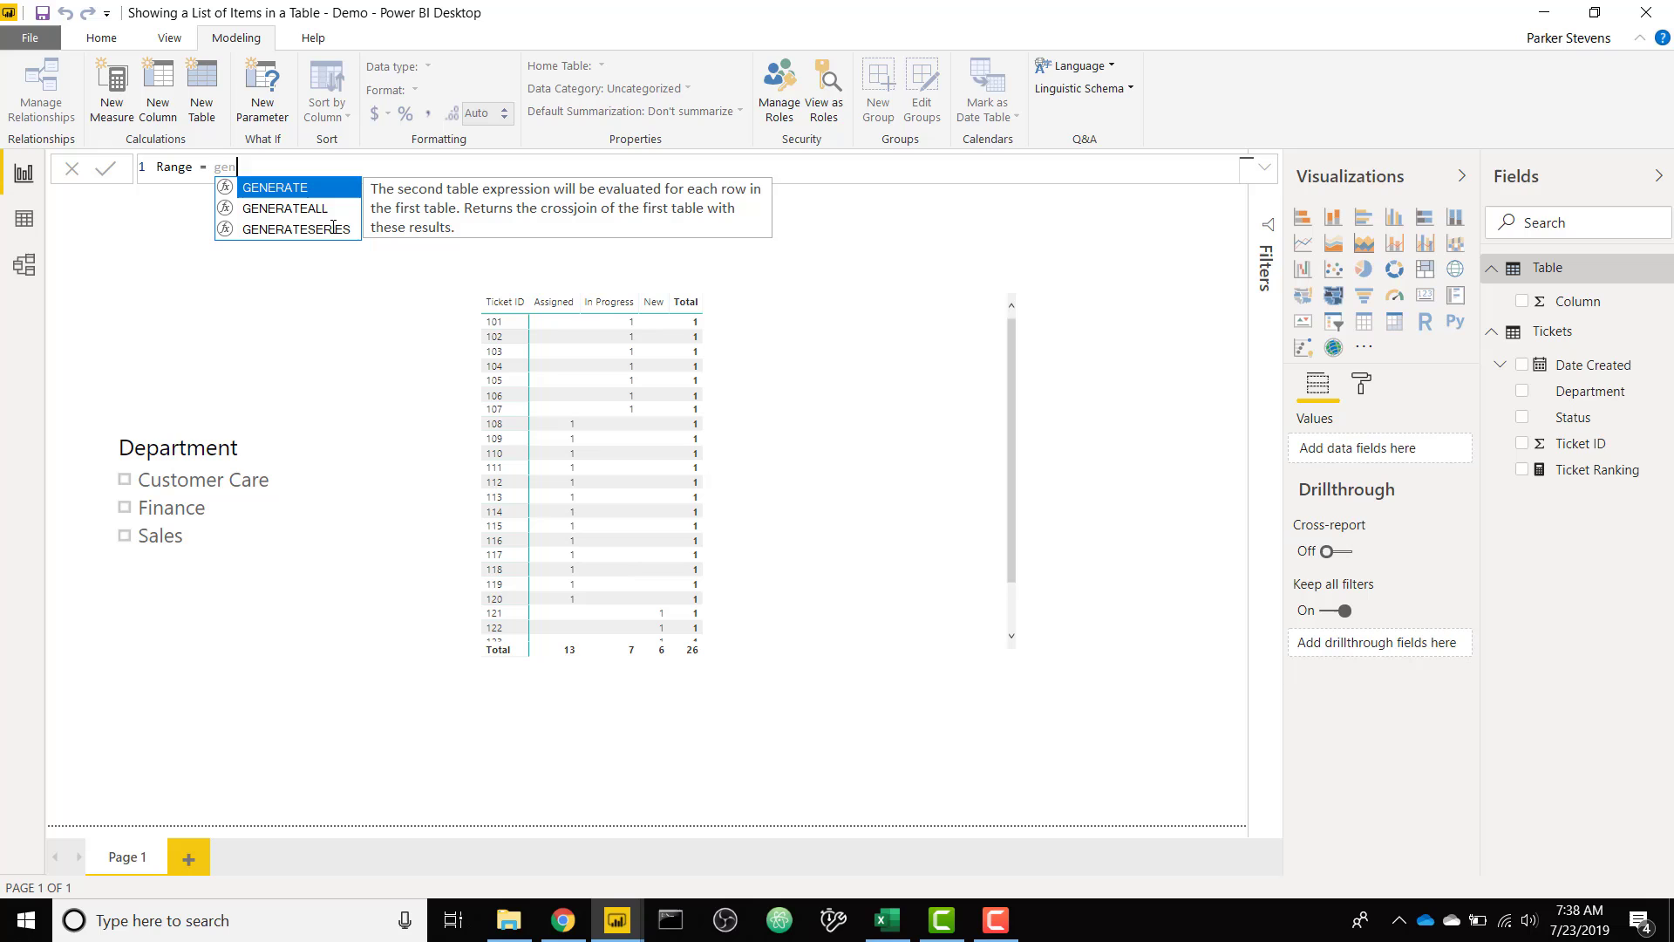
pyautogui.press('Down')
pyautogui.press('Down')
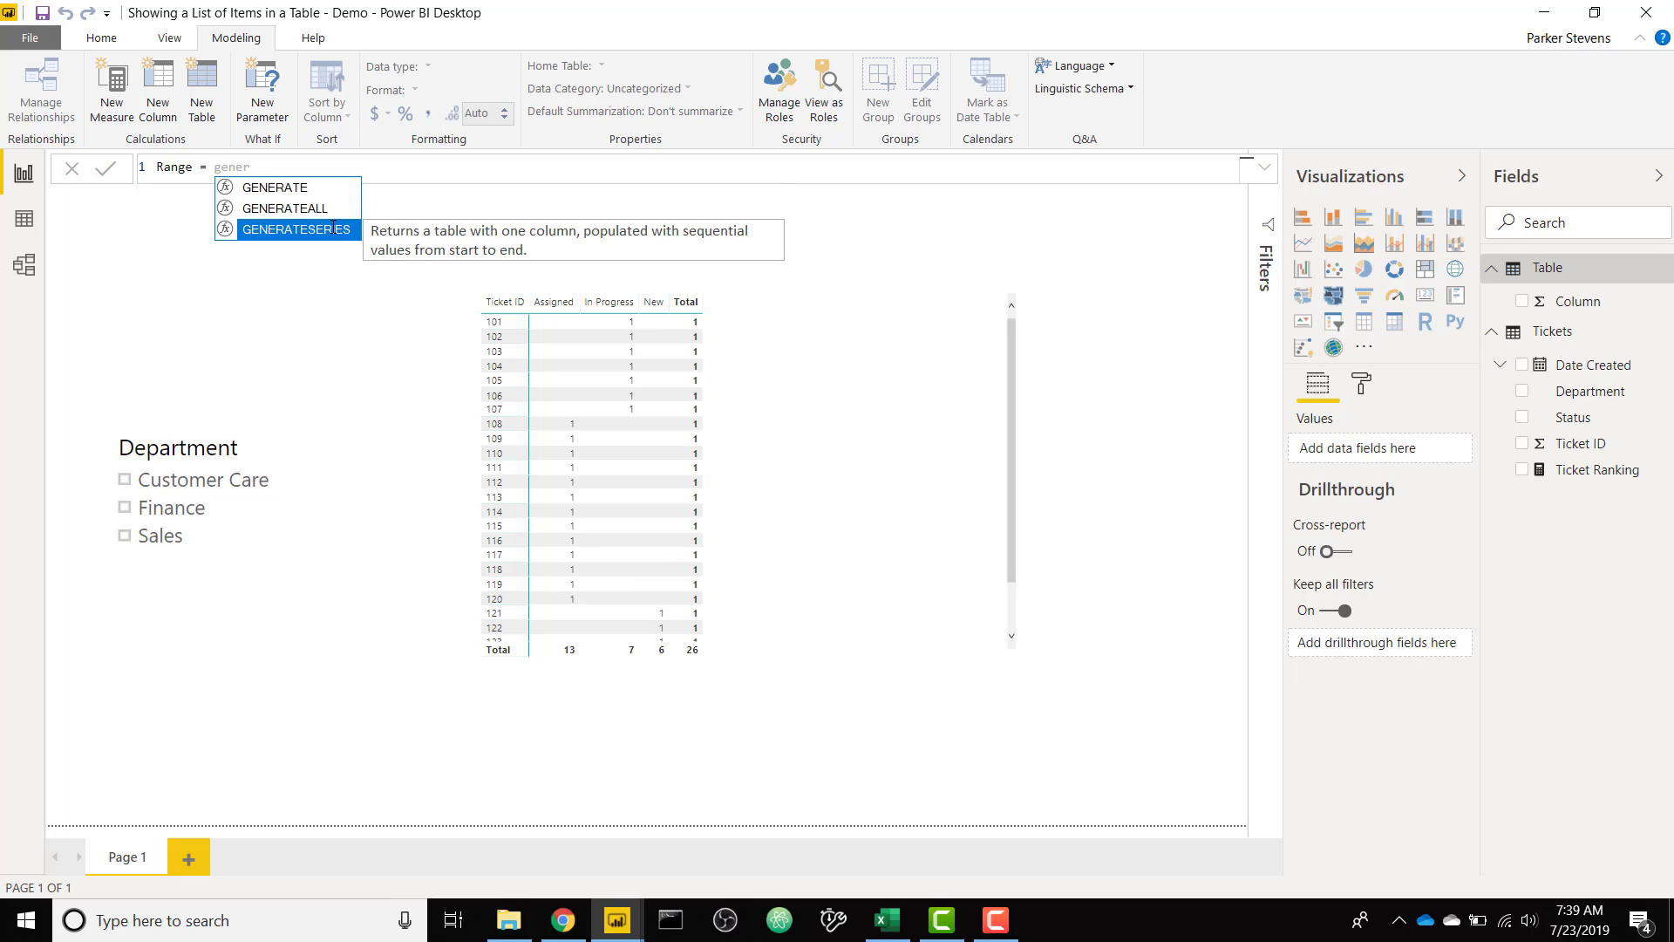
pyautogui.click(333, 228)
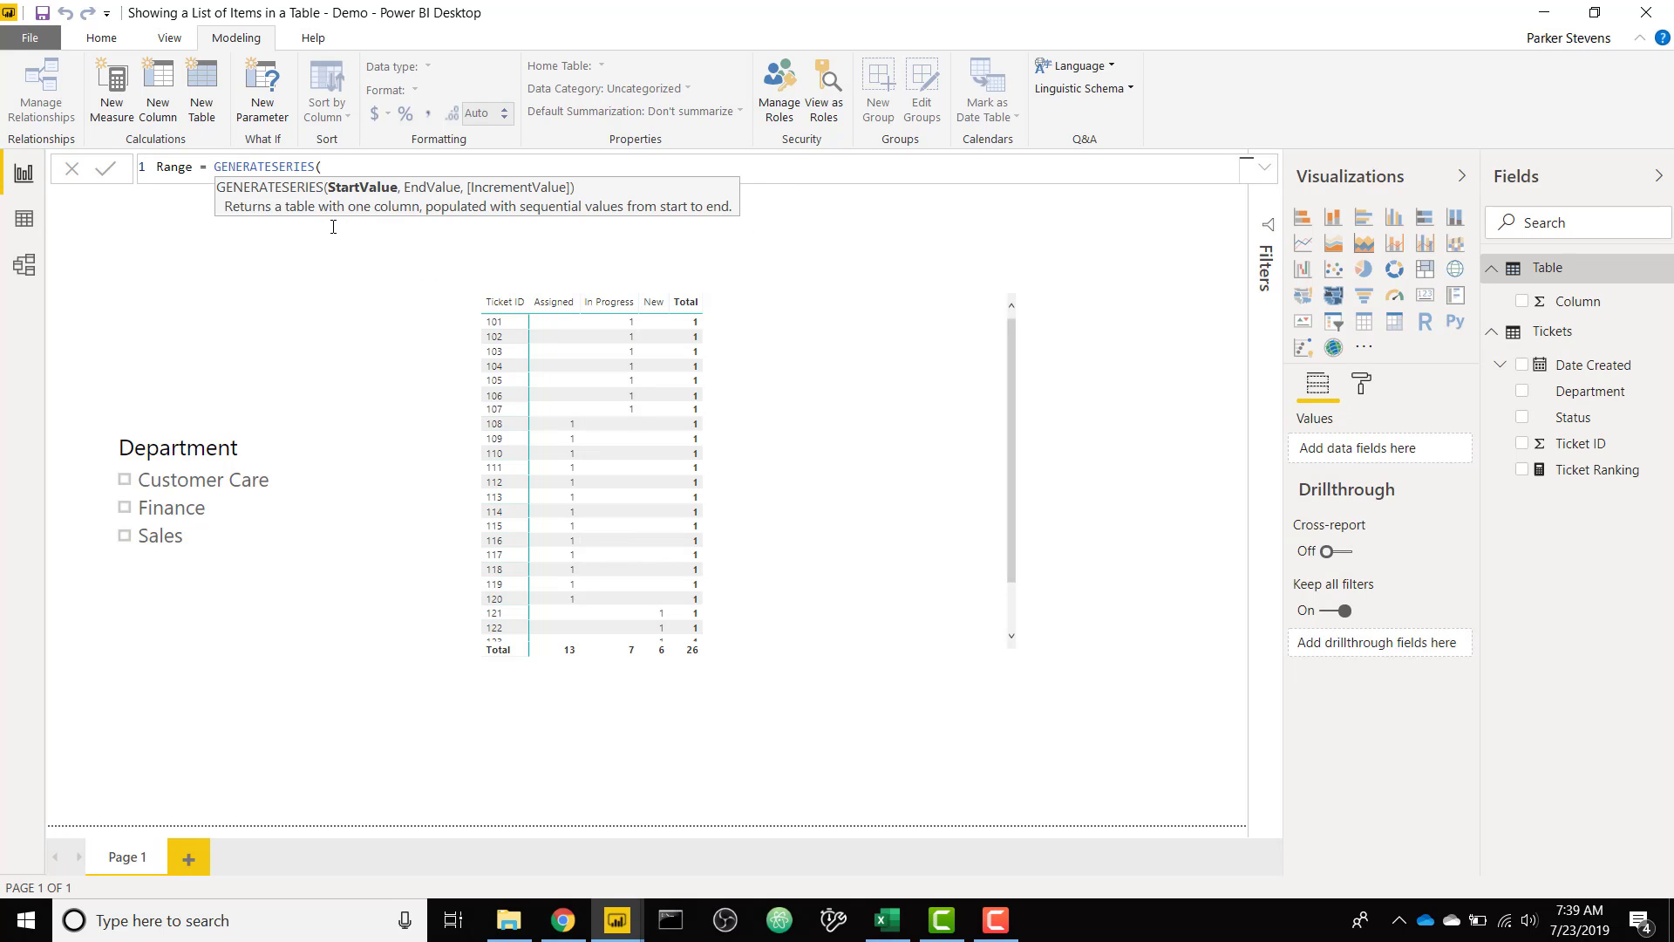
pyautogui.write('1,100')
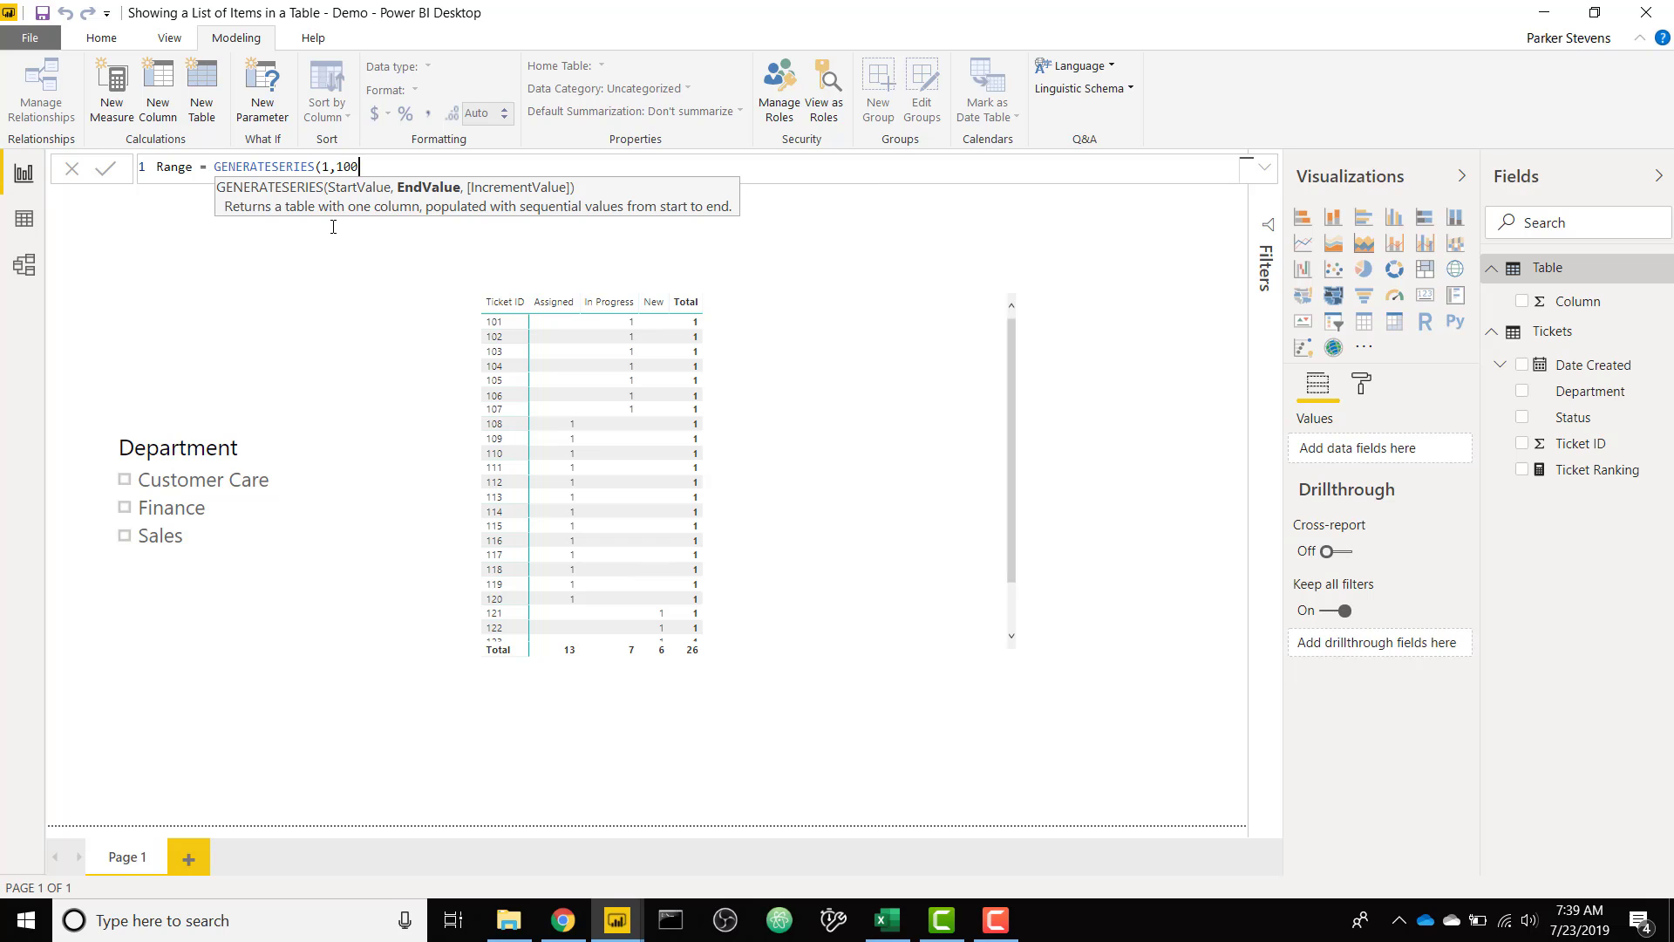
pyautogui.write(')')
pyautogui.press('Return')
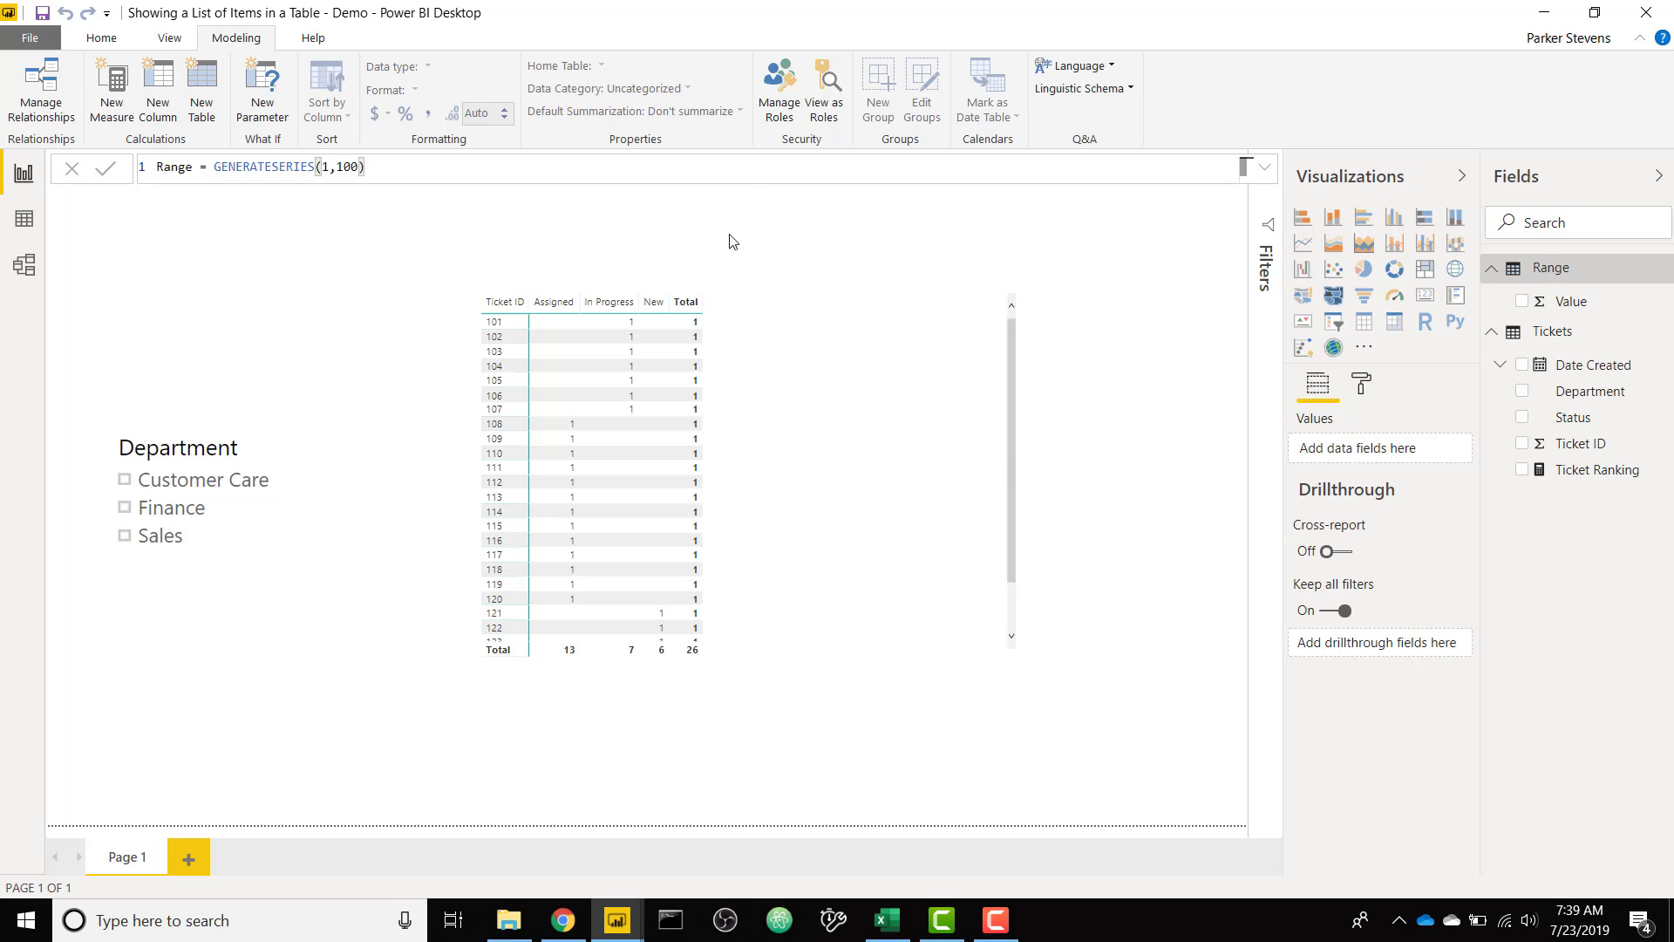
pyautogui.click(906, 333)
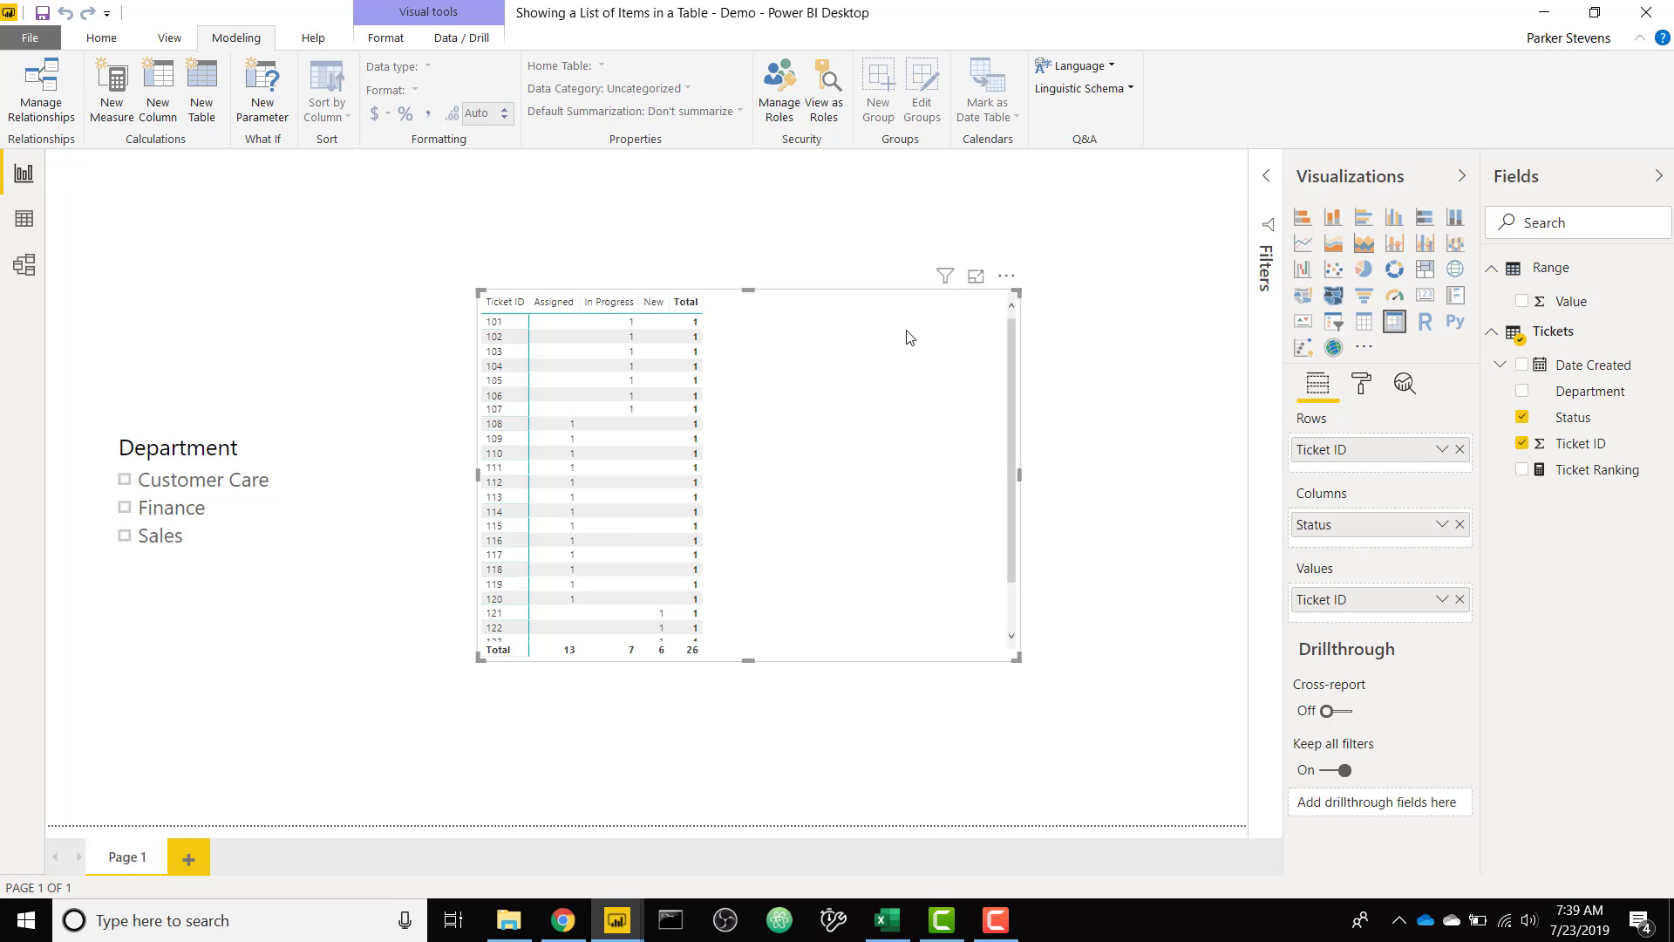
# Replace Ticket ID on the matrix rows with the Range Value field
pyautogui.click(1460, 450)
pyautogui.moveTo(1587, 303); pyautogui.dragTo(1364, 459)
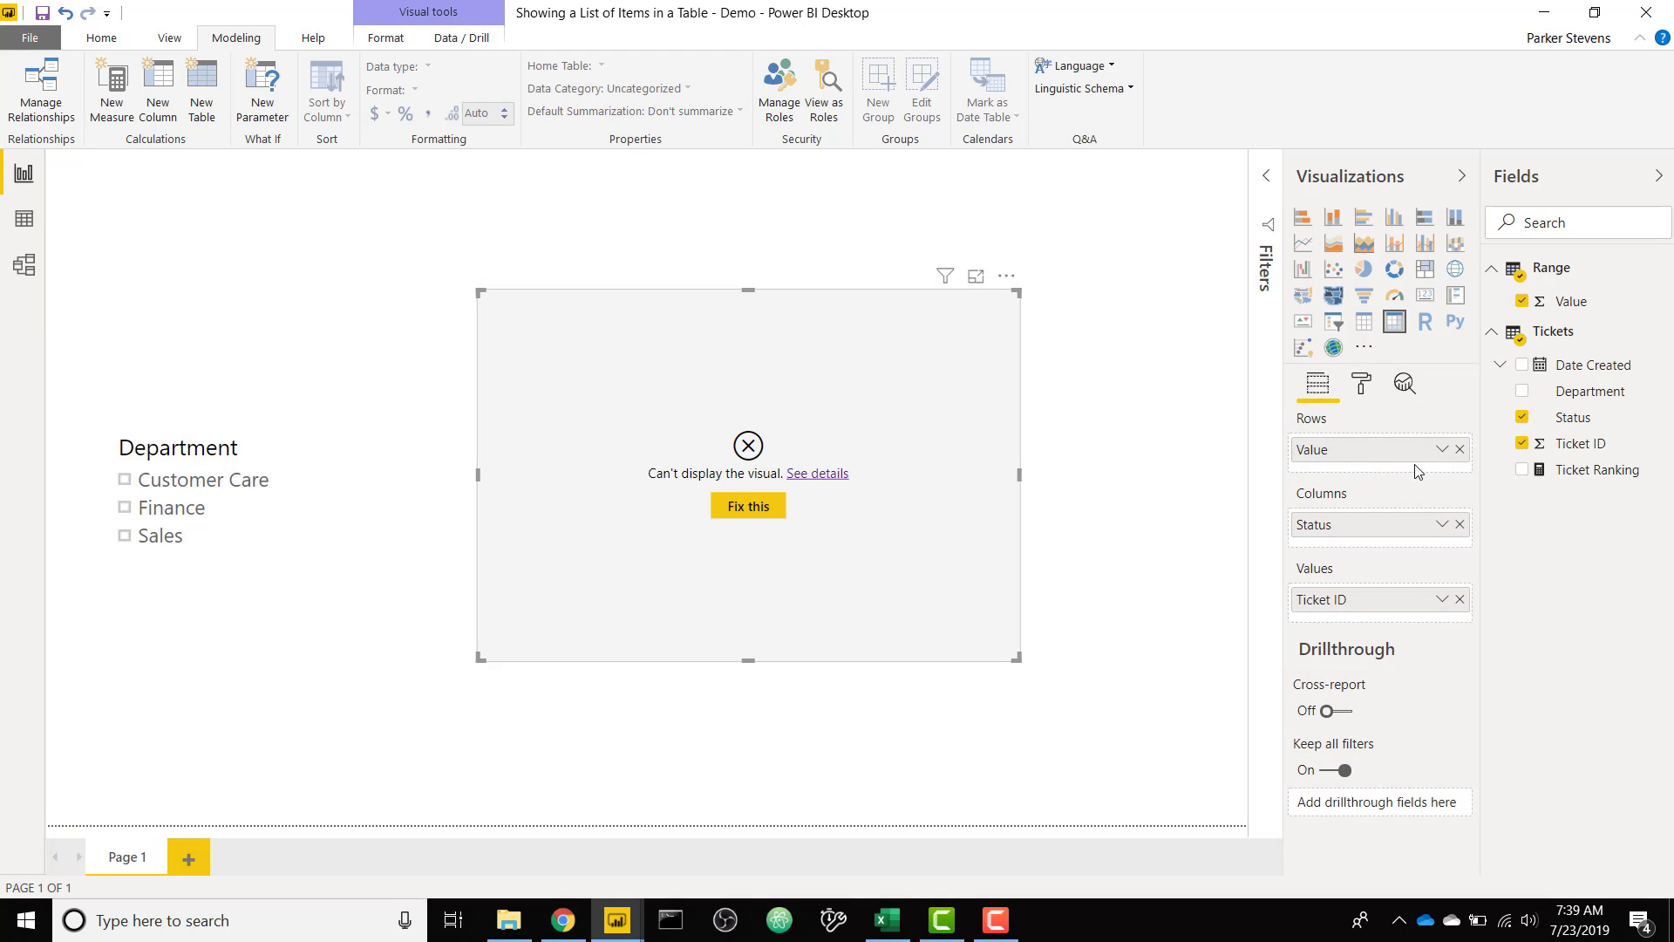
pyautogui.click(1441, 450)
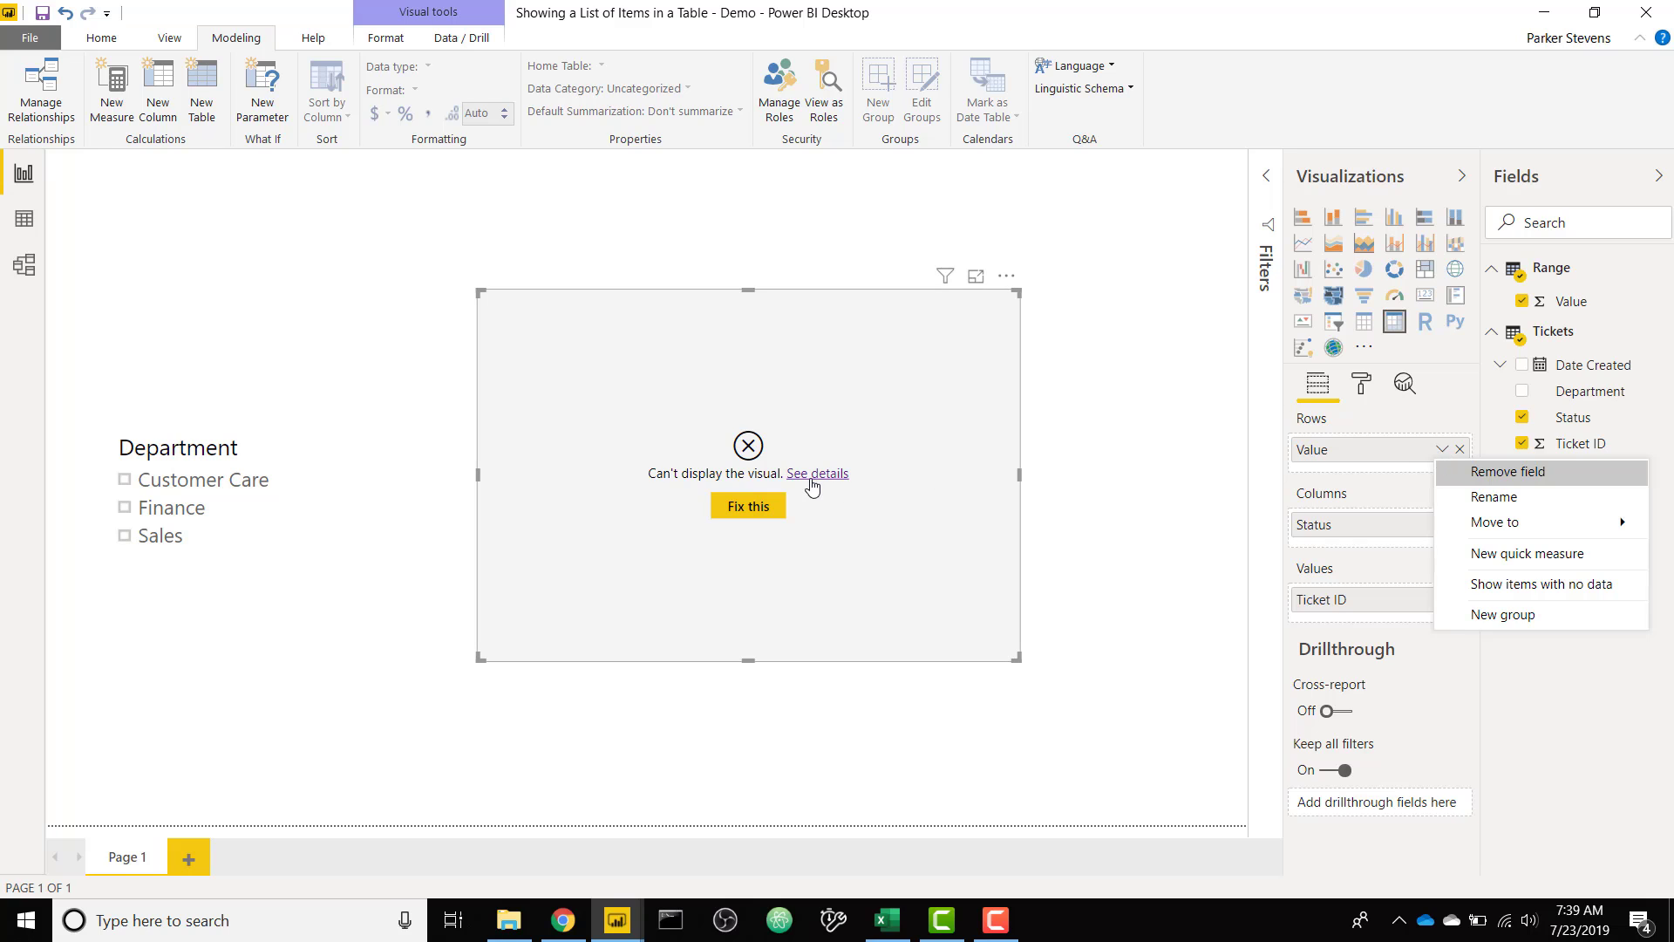
# Dismiss the relationship error, then remove Ticket ID from values and Status from columns
pyautogui.click(812, 477)
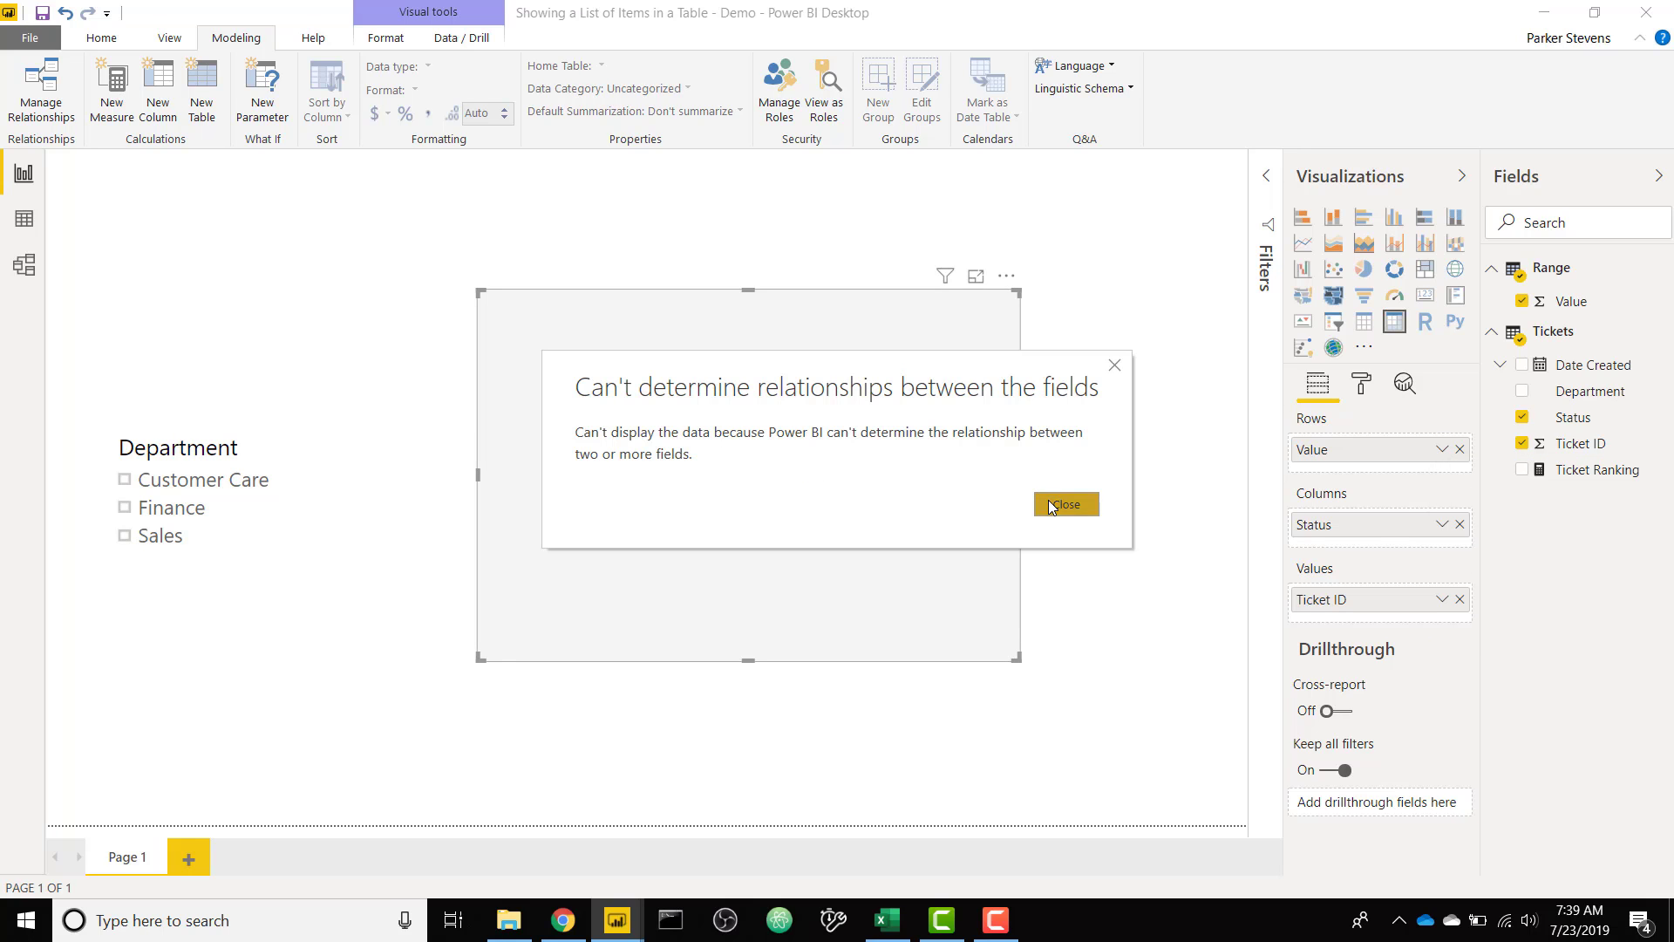
pyautogui.click(1051, 504)
pyautogui.click(1459, 599)
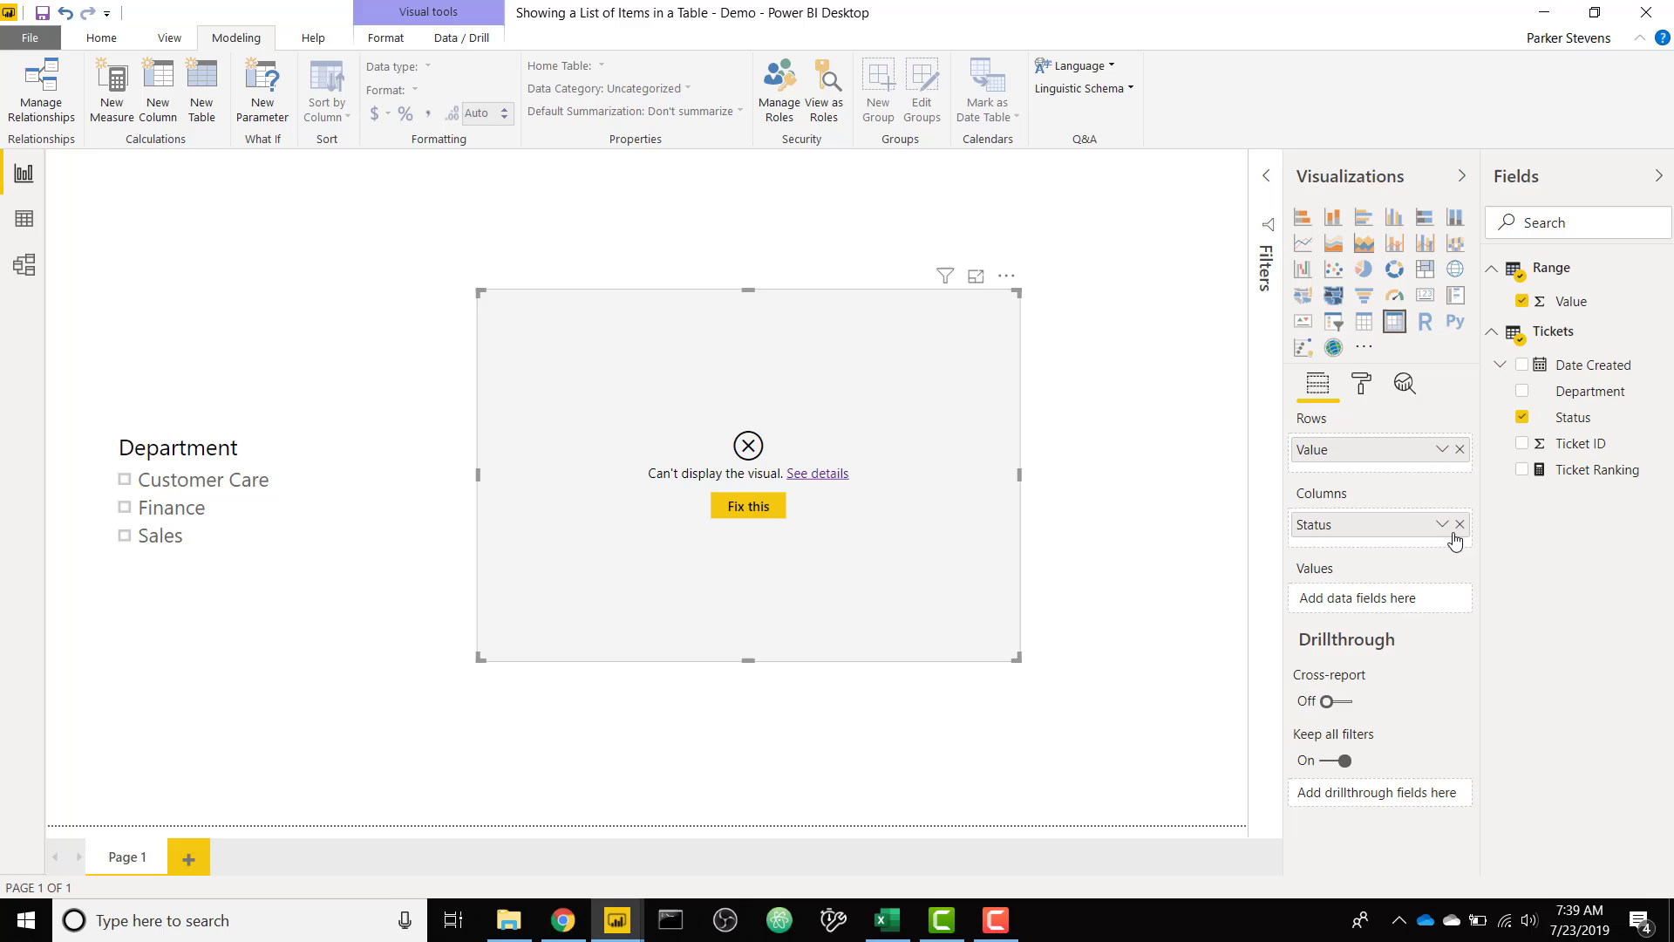
pyautogui.click(1460, 524)
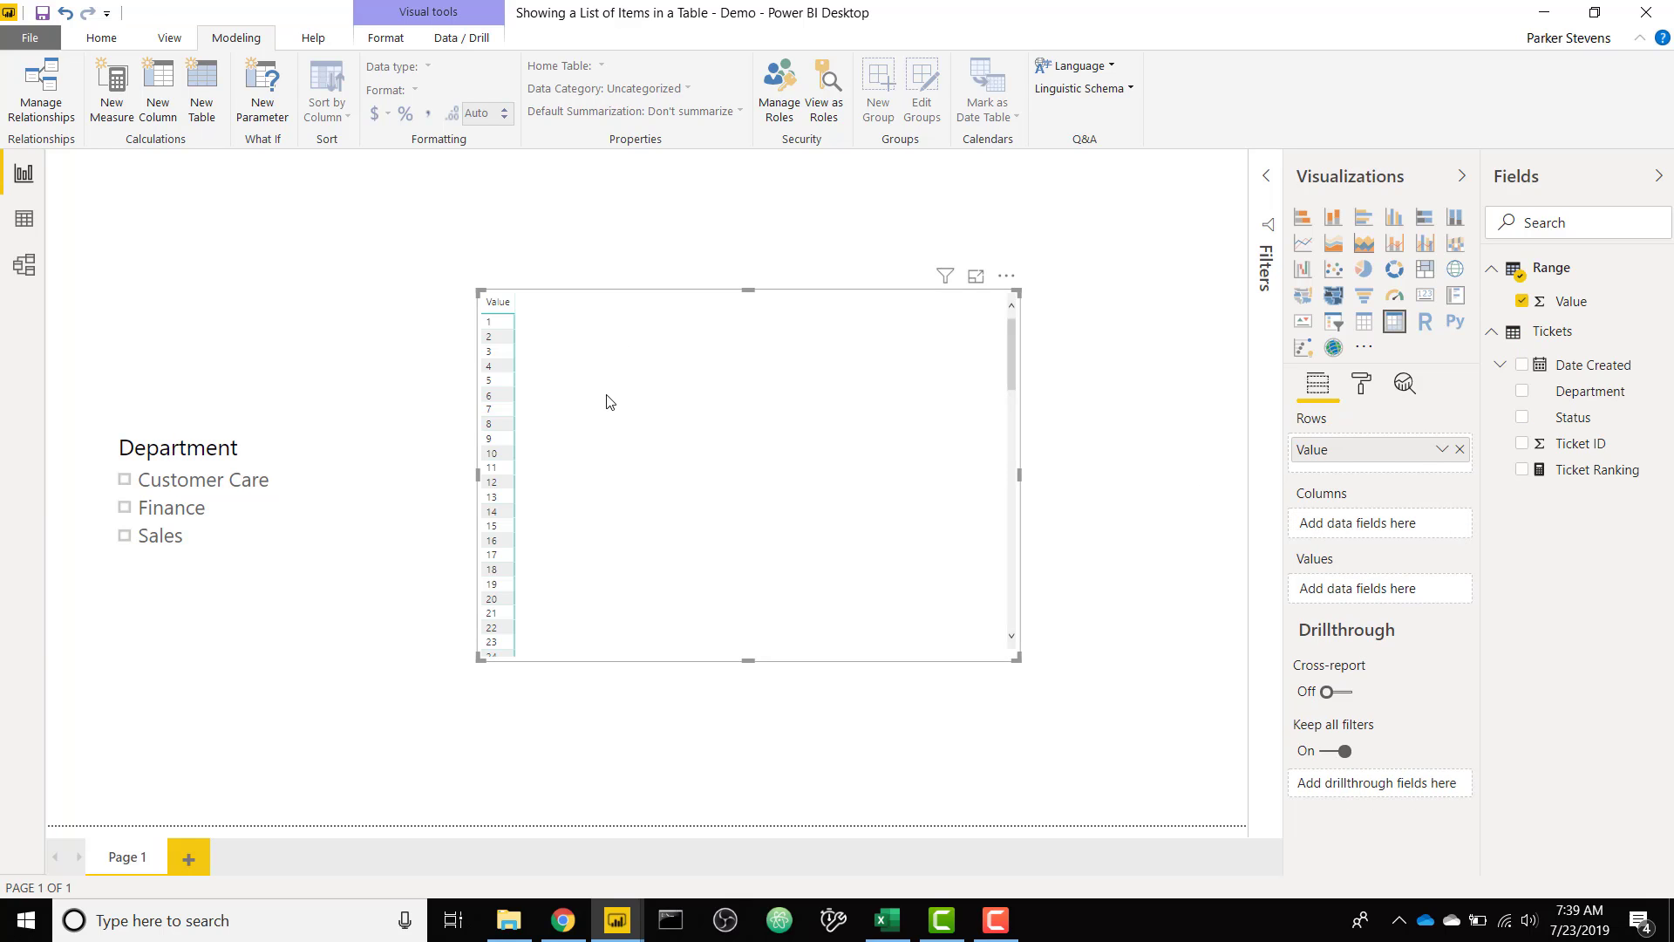
pyautogui.scroll(-5, 608, 401)
pyautogui.scroll(-10, 609, 402)
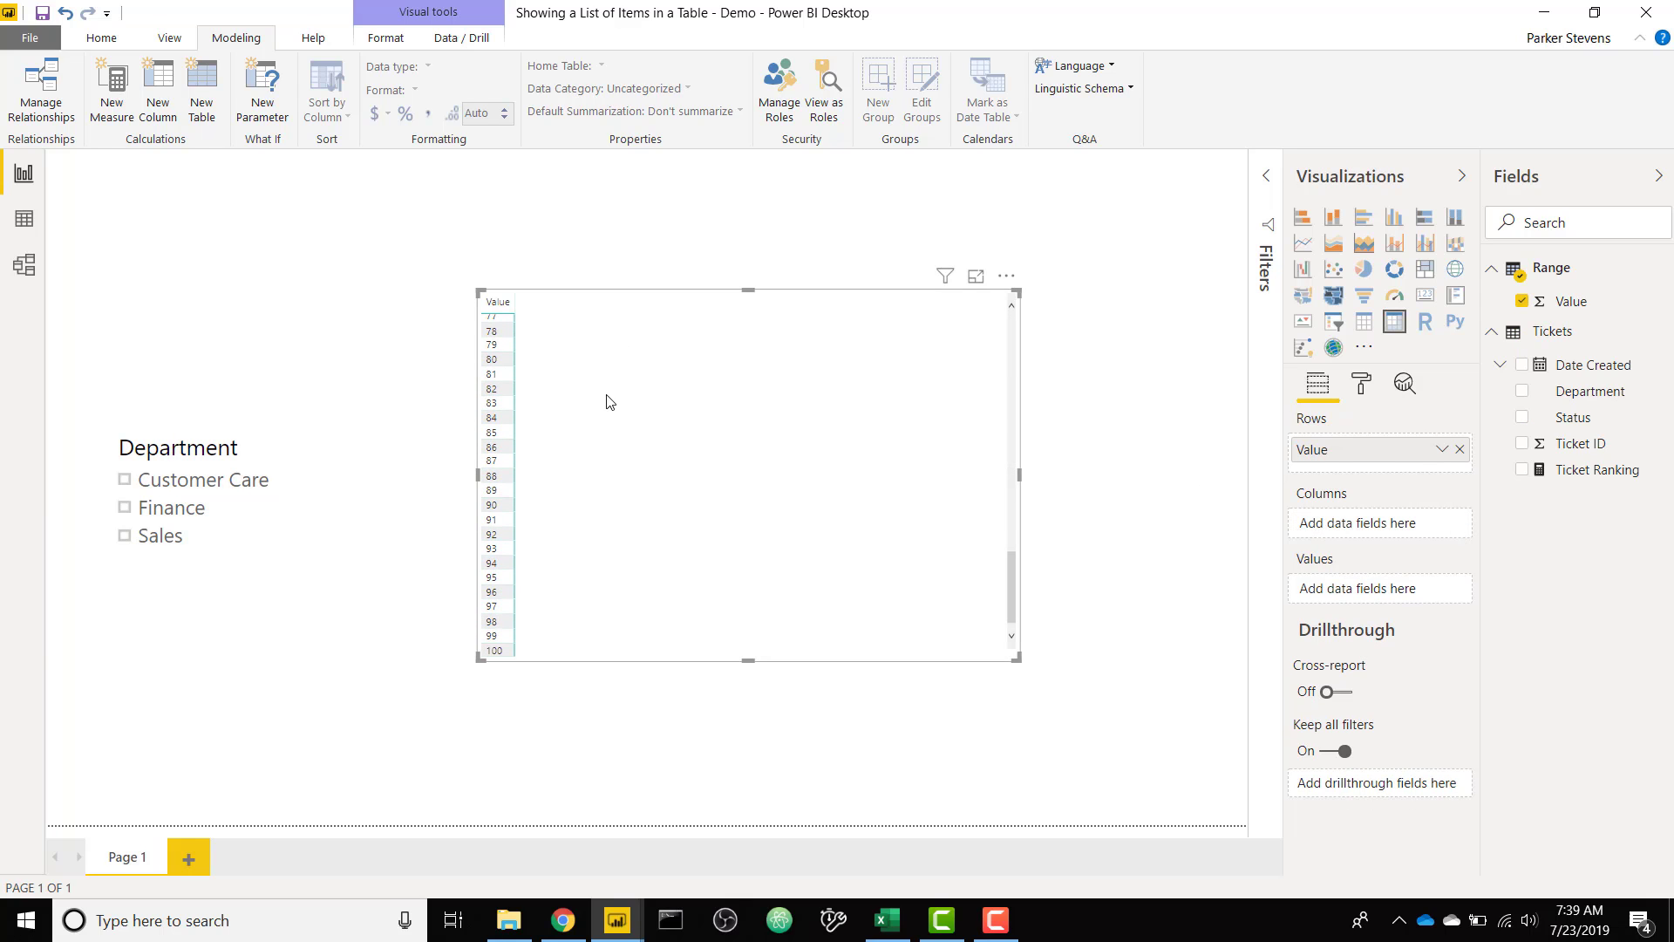
pyautogui.scroll(15, 608, 402)
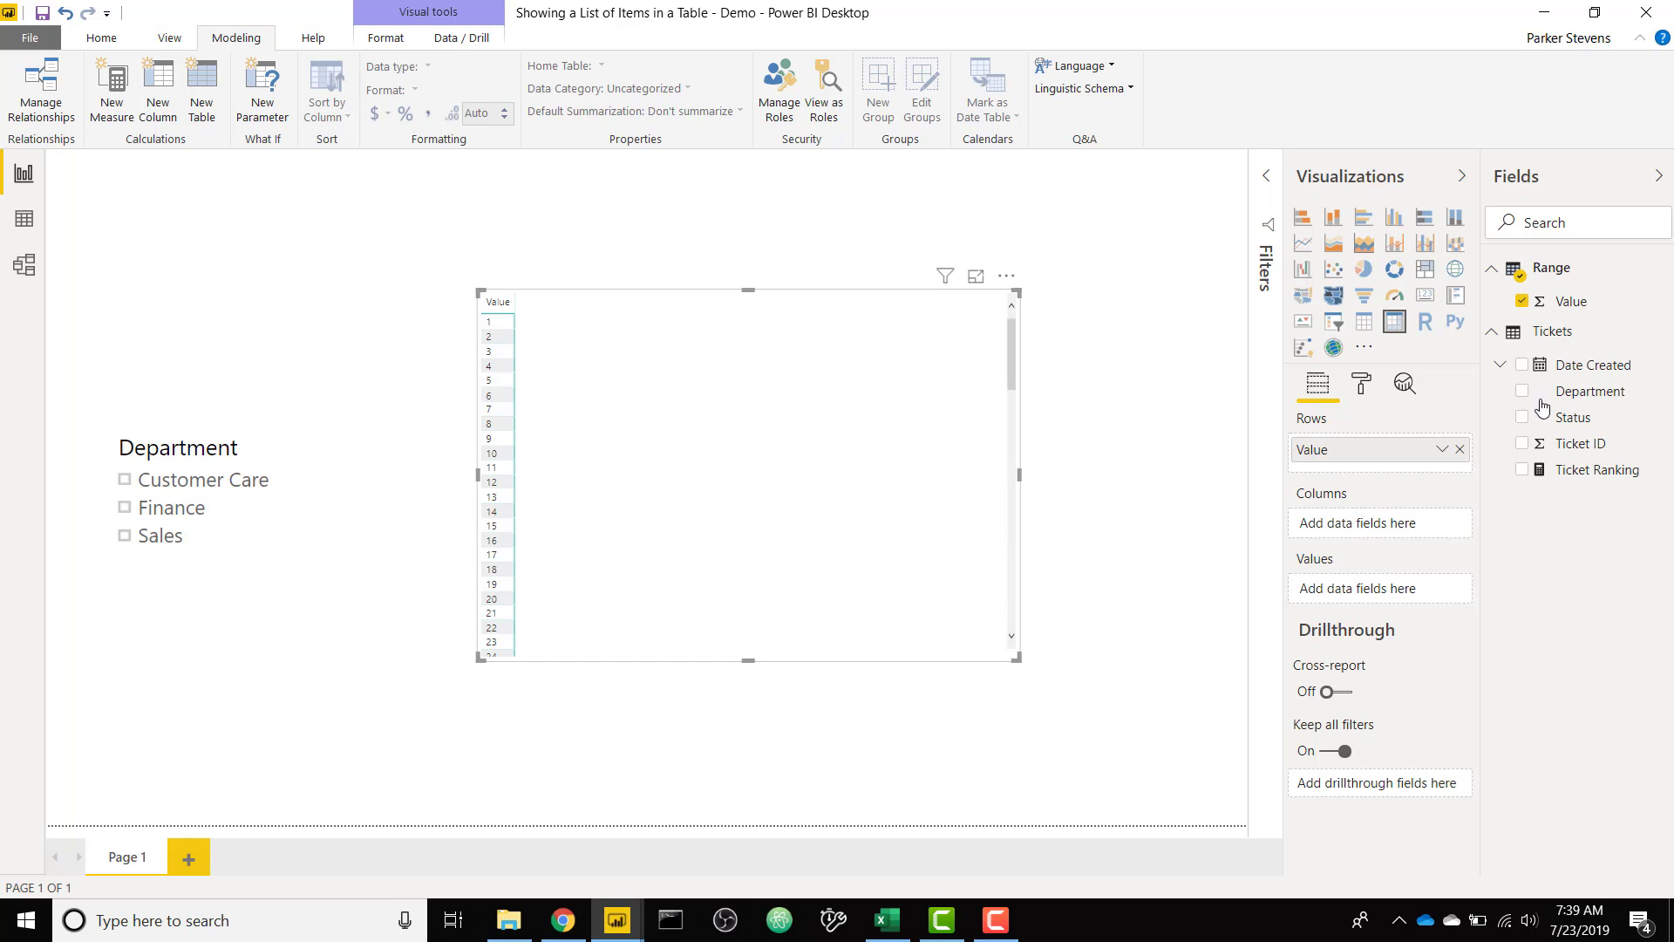
# Create a new Tickets measure named 'Tickets by Status'
pyautogui.rightClick(1611, 339)
pyautogui.click(1598, 364)
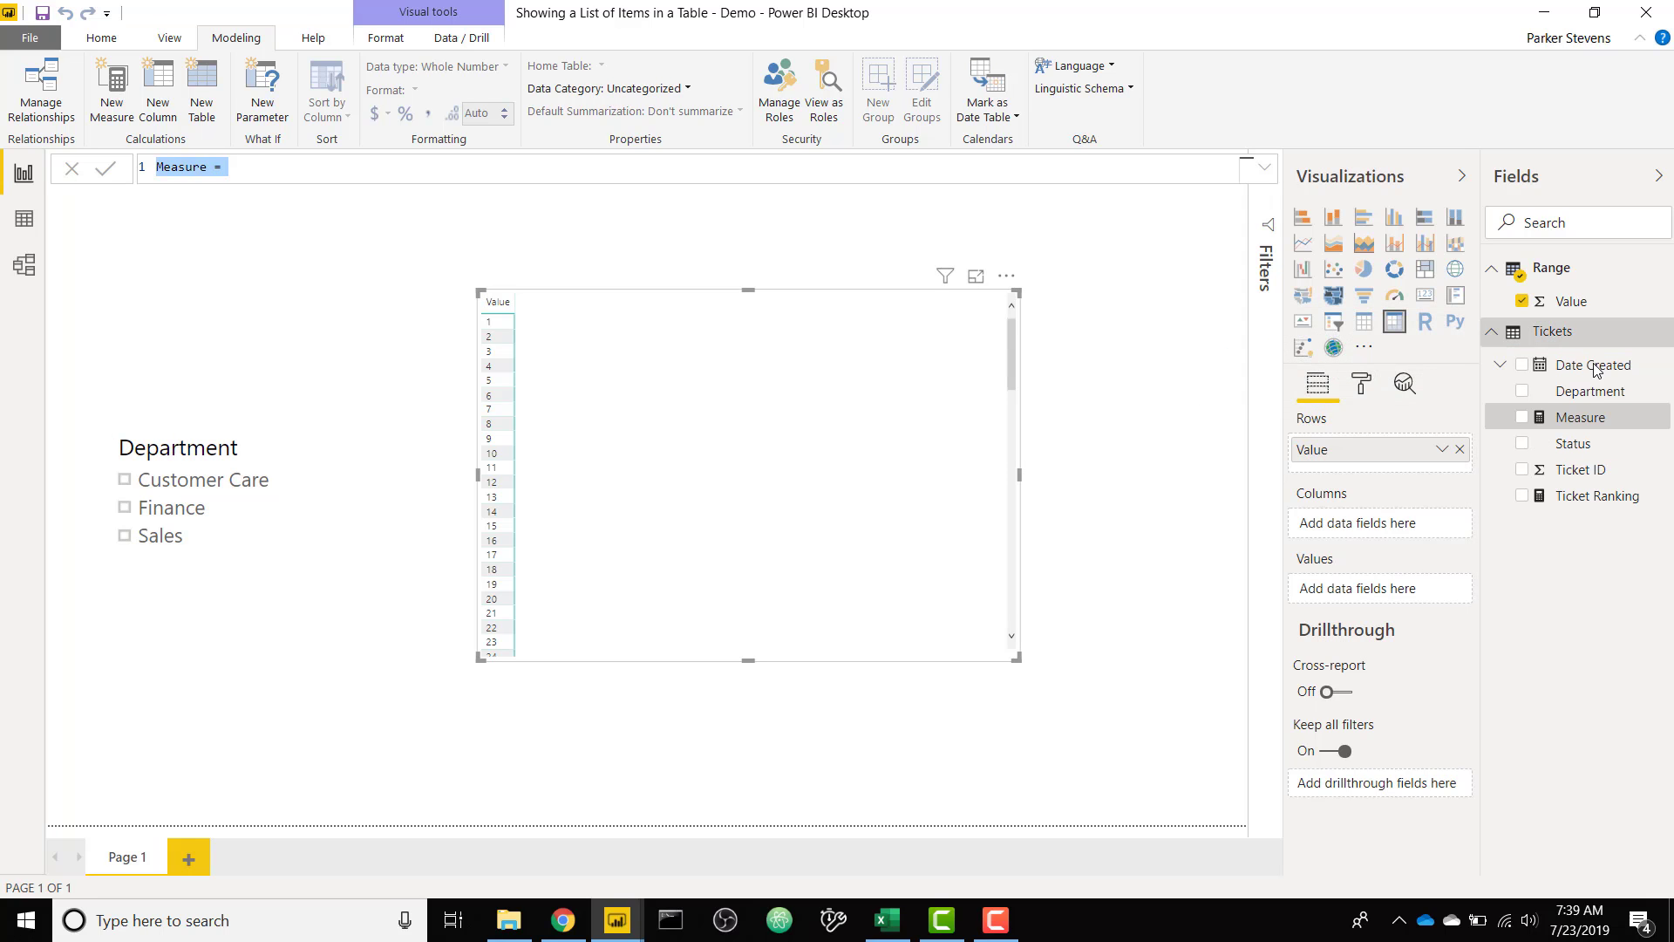
pyautogui.write('Tickets by S')
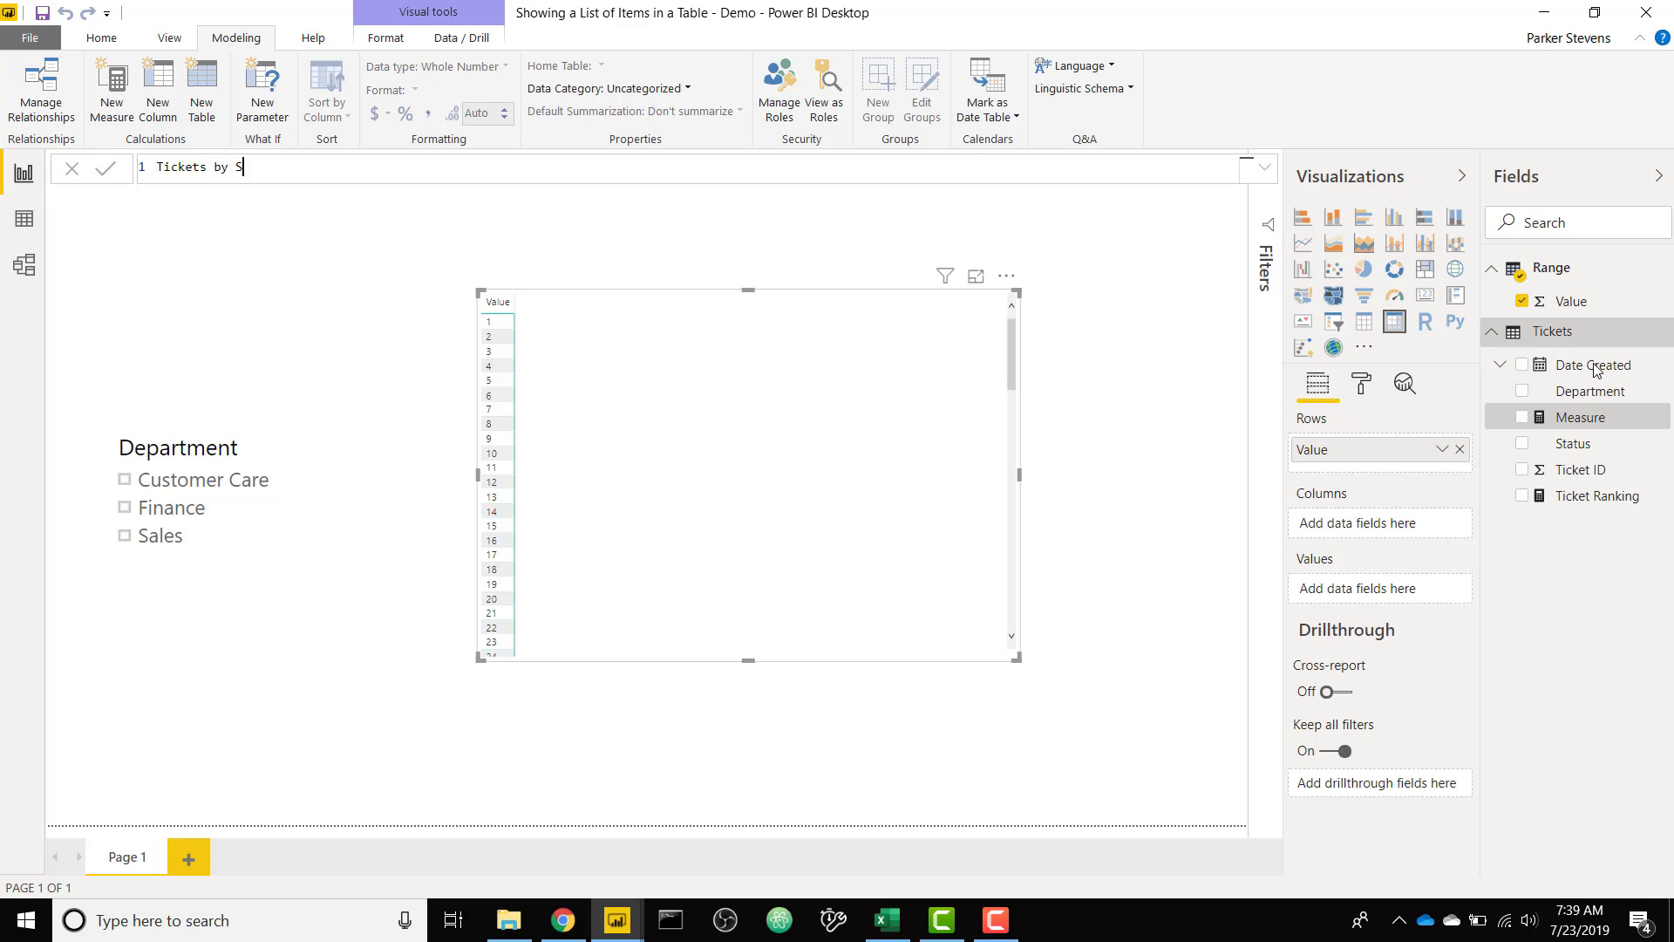
pyautogui.write('tatus =')
pyautogui.press('Return')
# Add a new, widened table visual below the Value list
pyautogui.click(1125, 471)
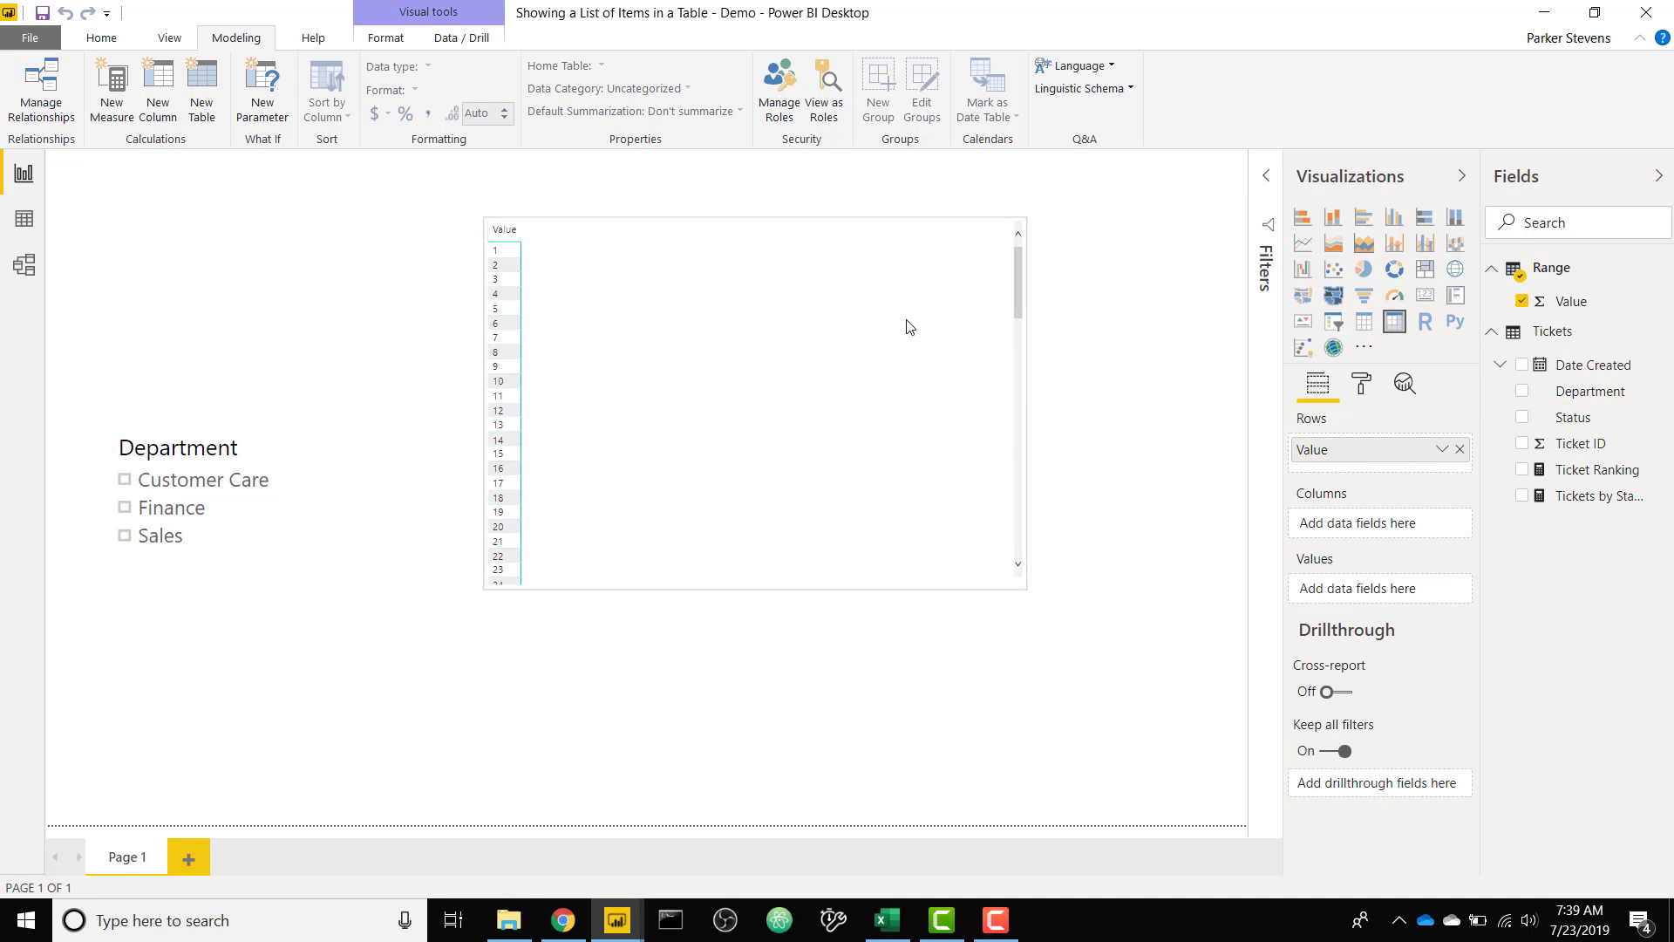
pyautogui.click(1106, 448)
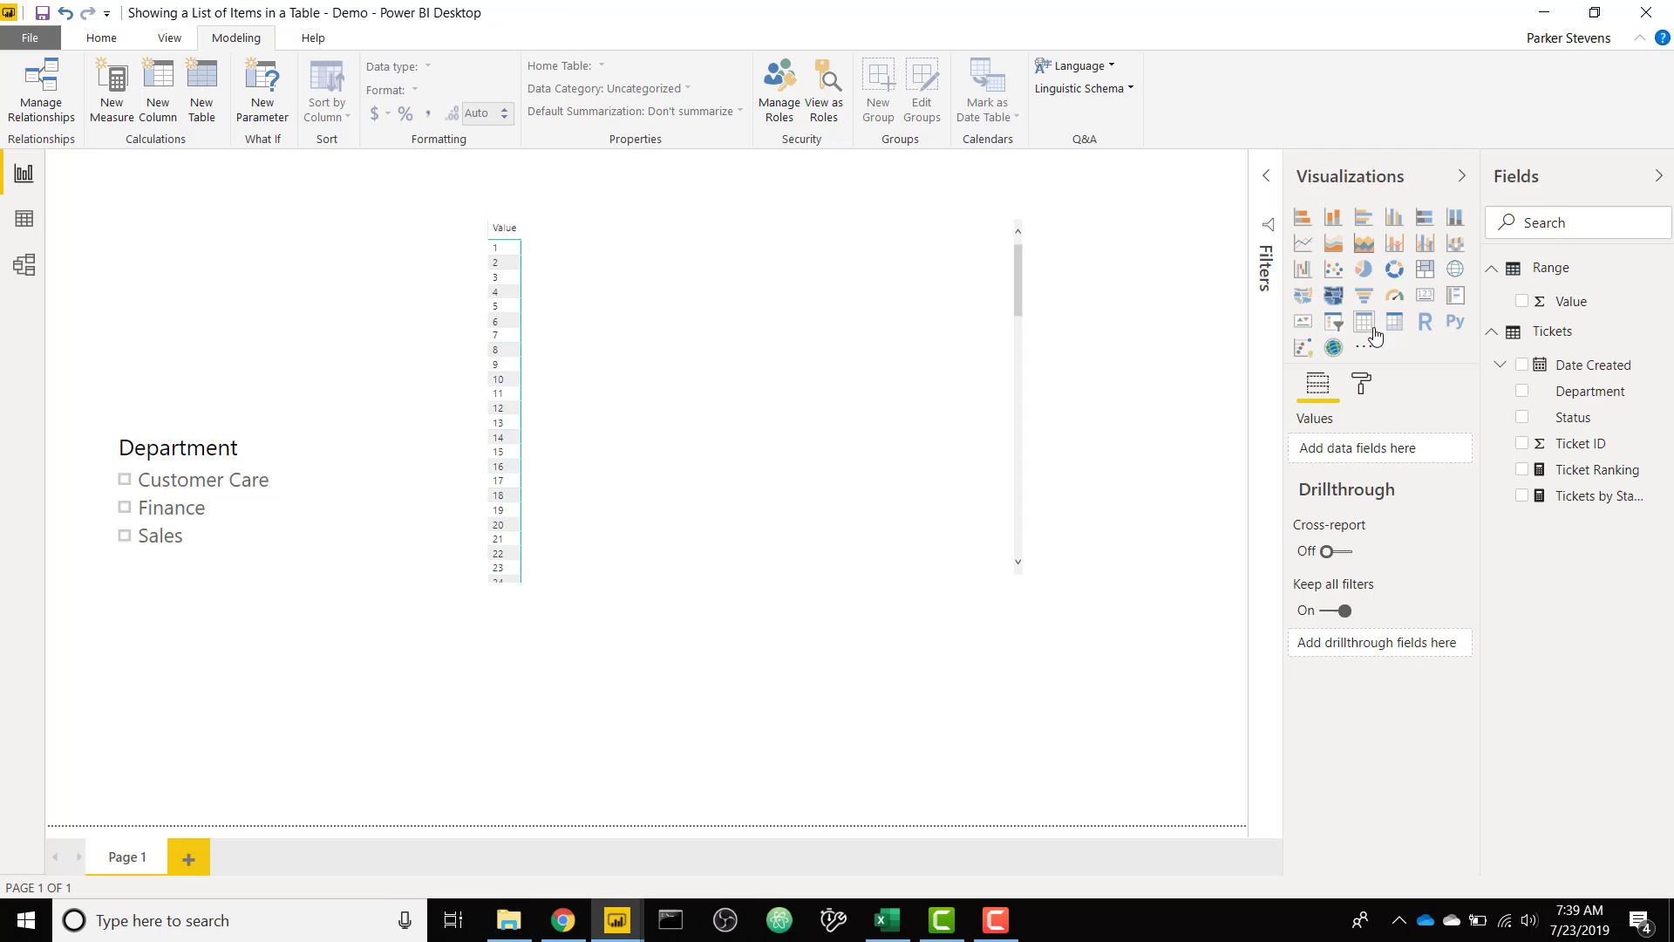
pyautogui.click(1364, 321)
pyautogui.moveTo(251, 277); pyautogui.dragTo(546, 684)
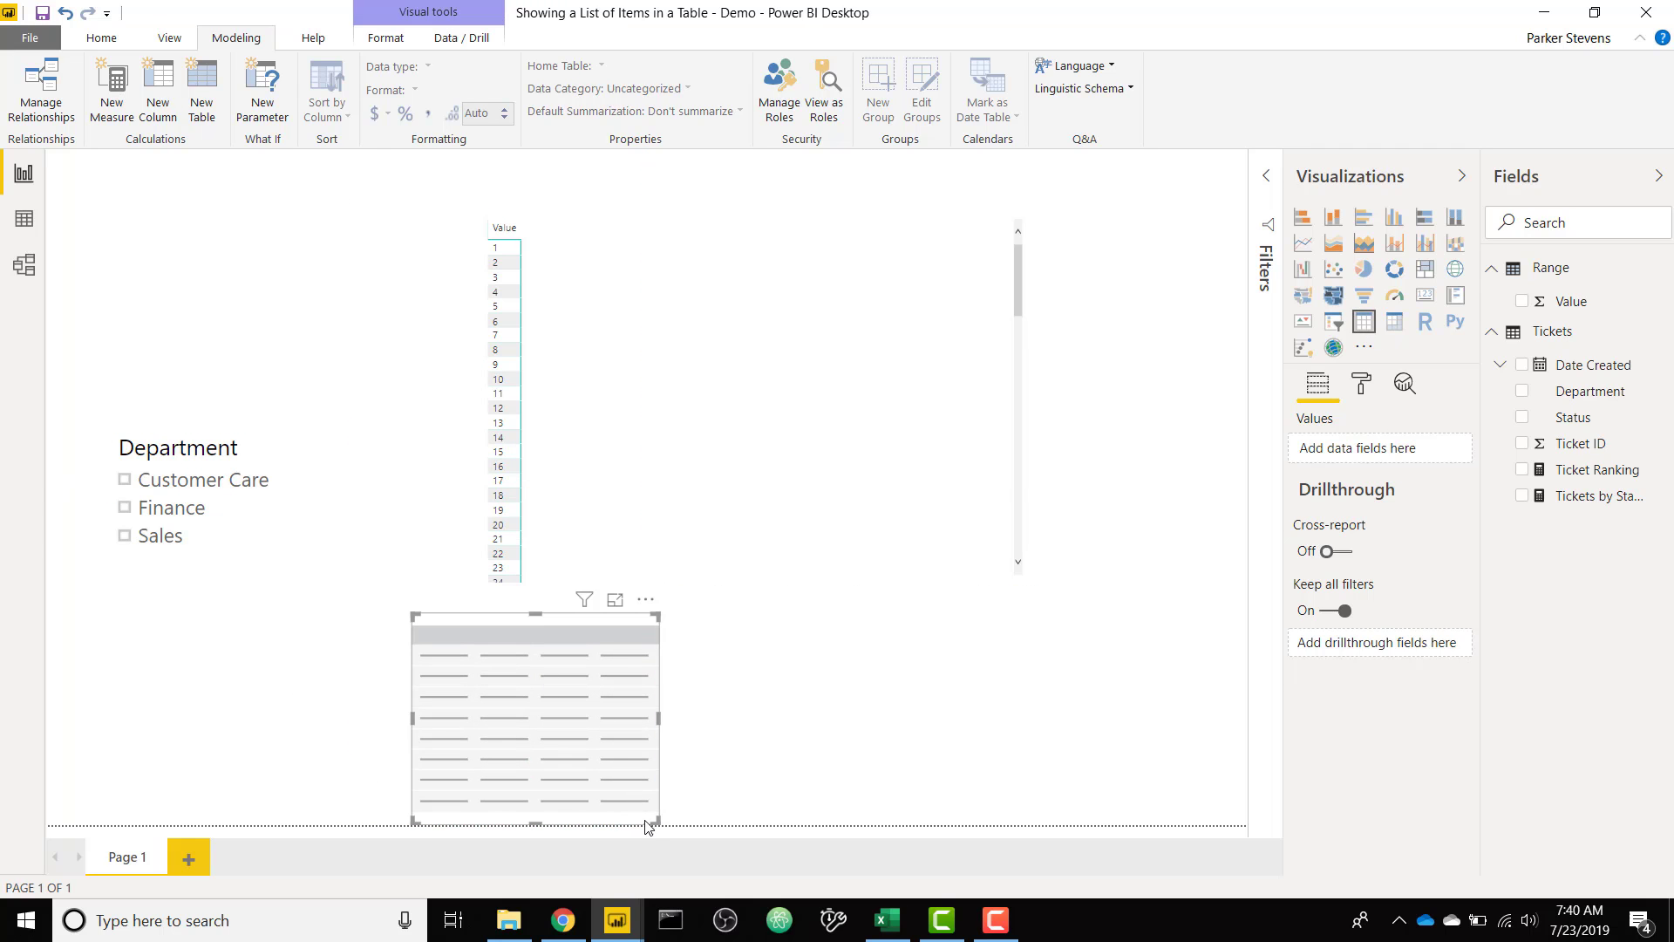
pyautogui.moveTo(657, 819); pyautogui.dragTo(1026, 822)
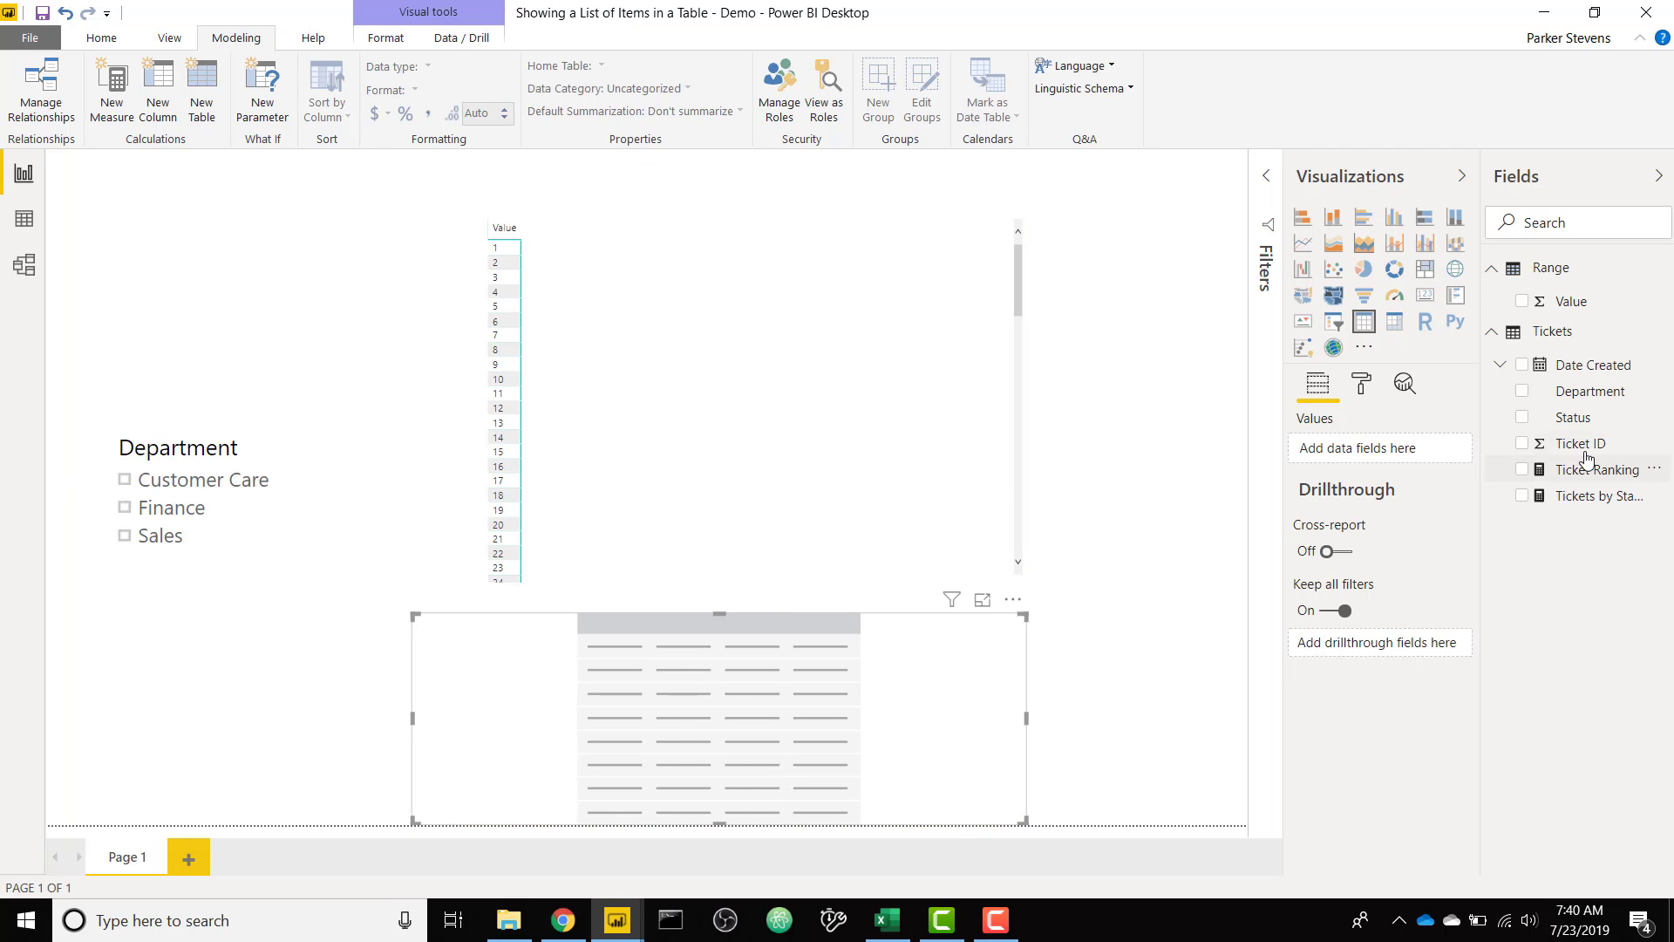
# Fill it with Ticket ID (Don't summarize), Status and Ticket Ranking
pyautogui.moveTo(1585, 444); pyautogui.dragTo(1378, 448)
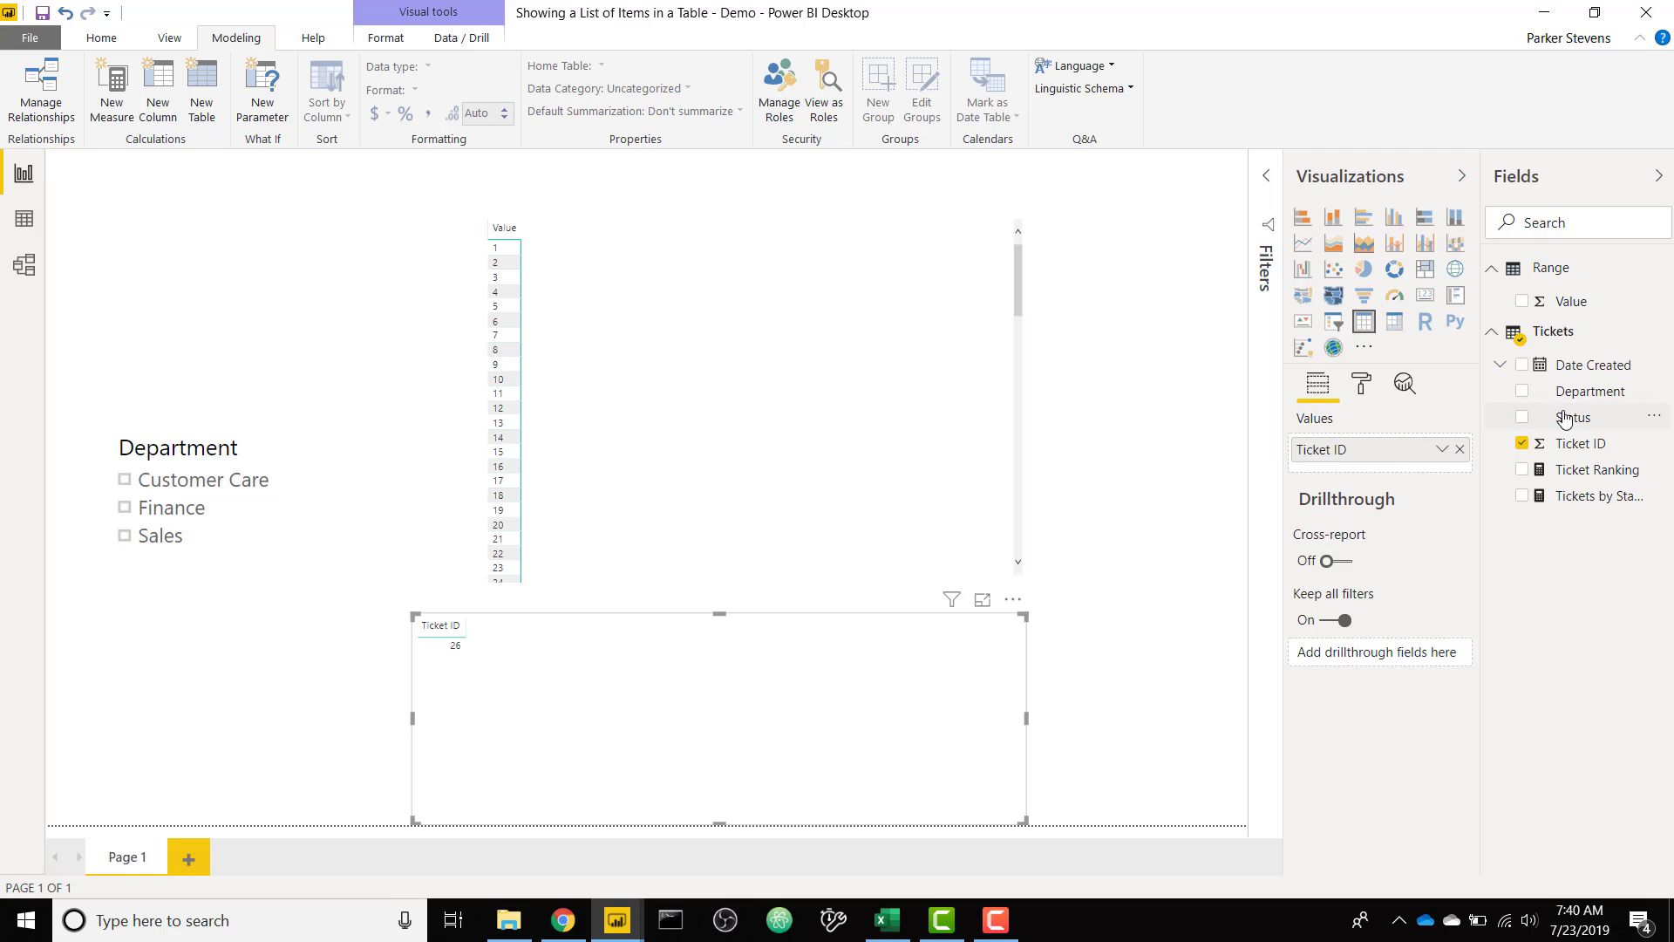
pyautogui.moveTo(1566, 419); pyautogui.dragTo(1383, 475)
pyautogui.moveTo(1596, 471); pyautogui.dragTo(1411, 485)
pyautogui.click(1442, 449)
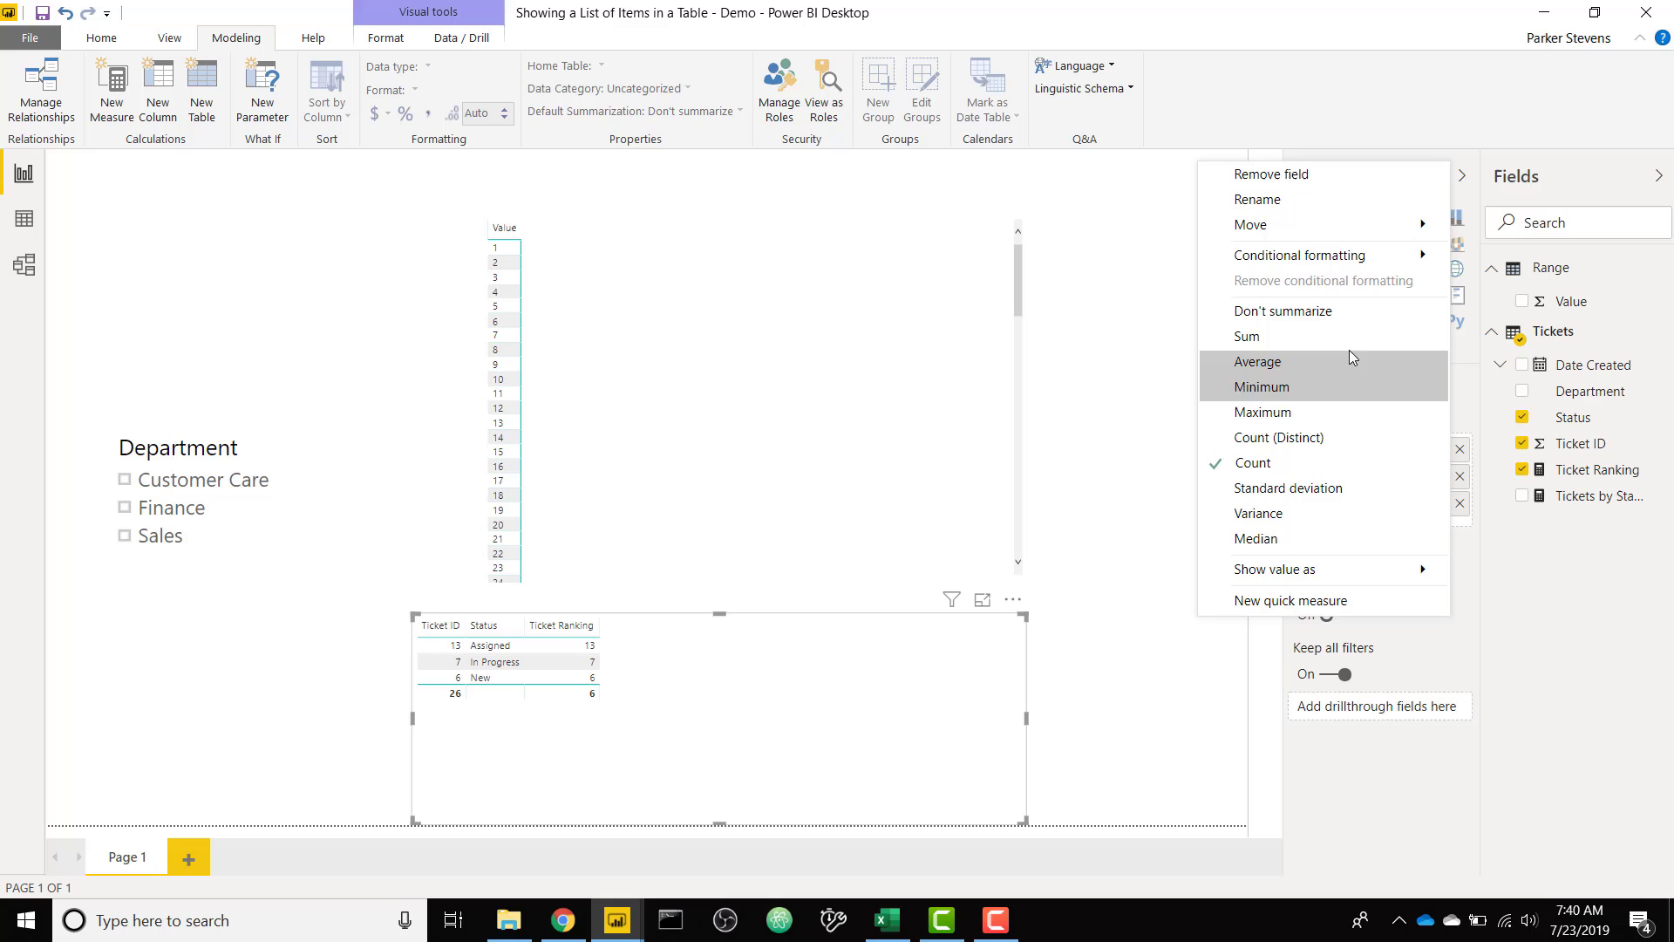
pyautogui.click(1282, 311)
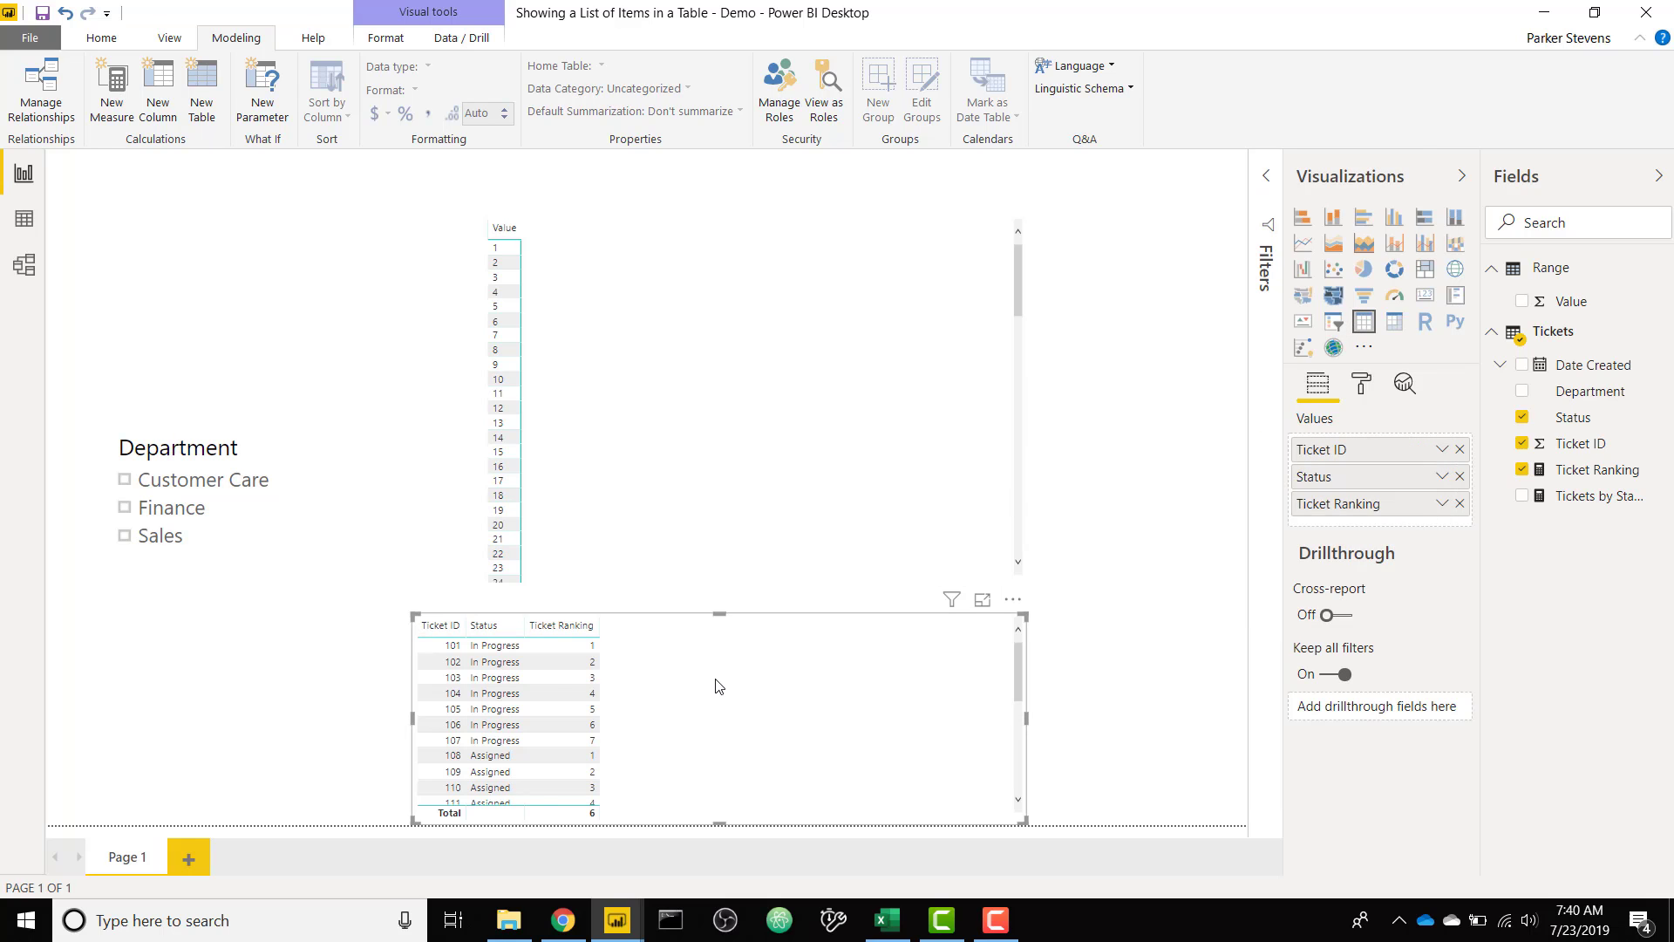
pyautogui.moveTo(716, 686); pyautogui.dragTo(754, 687)
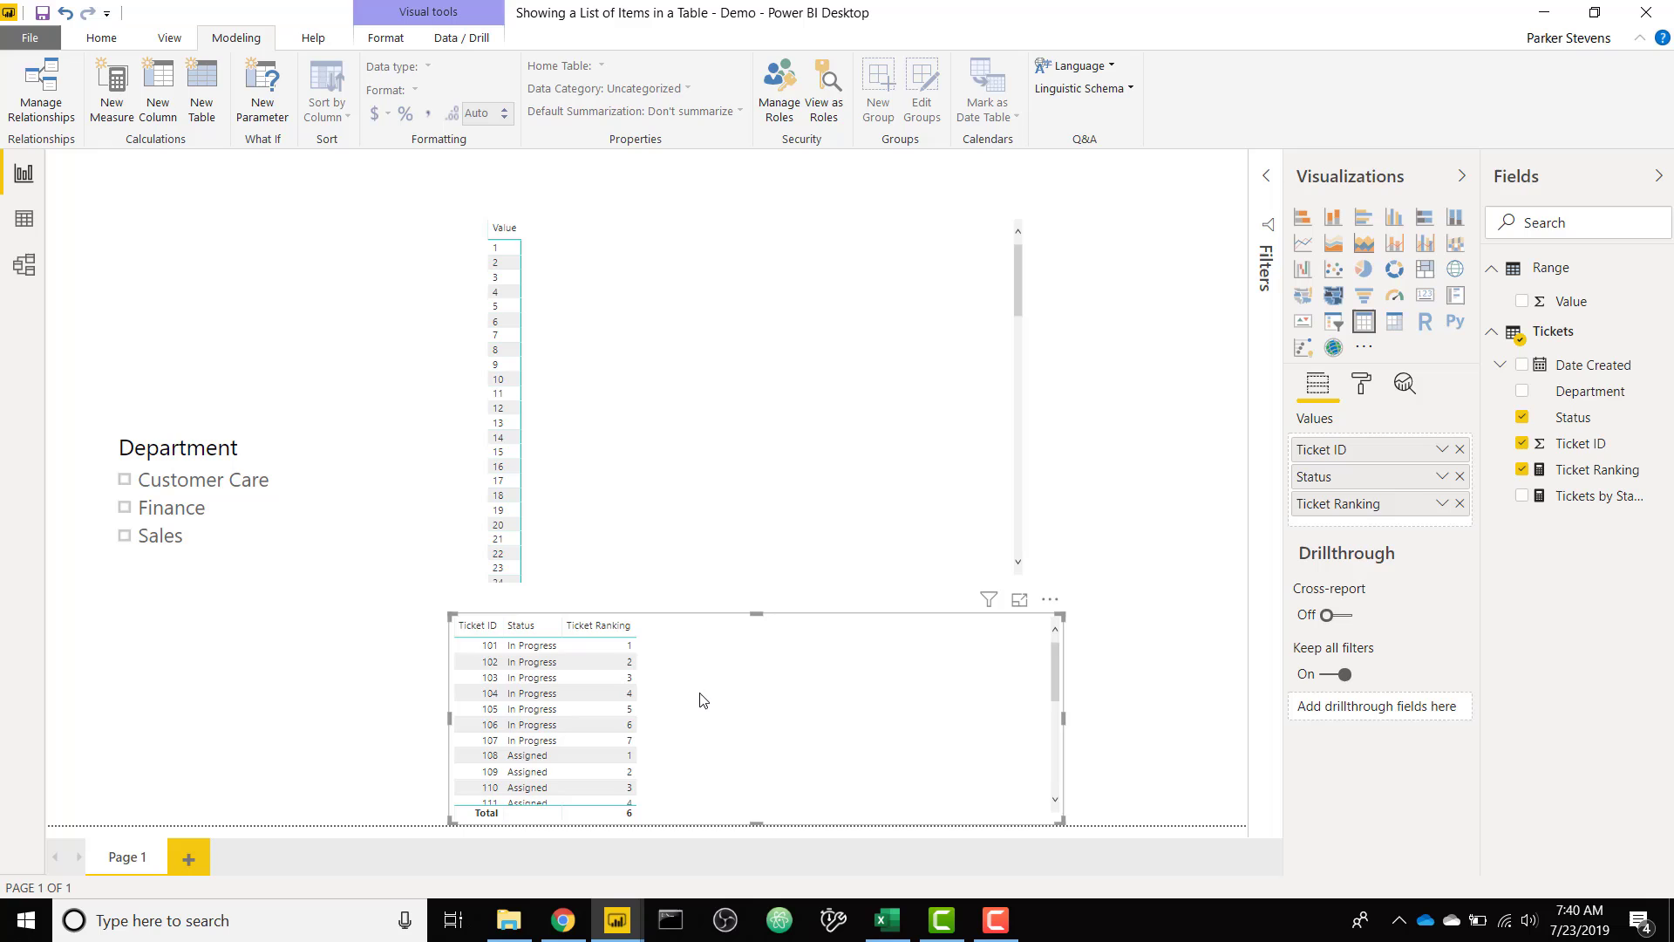
pyautogui.scroll(-1, 703, 700)
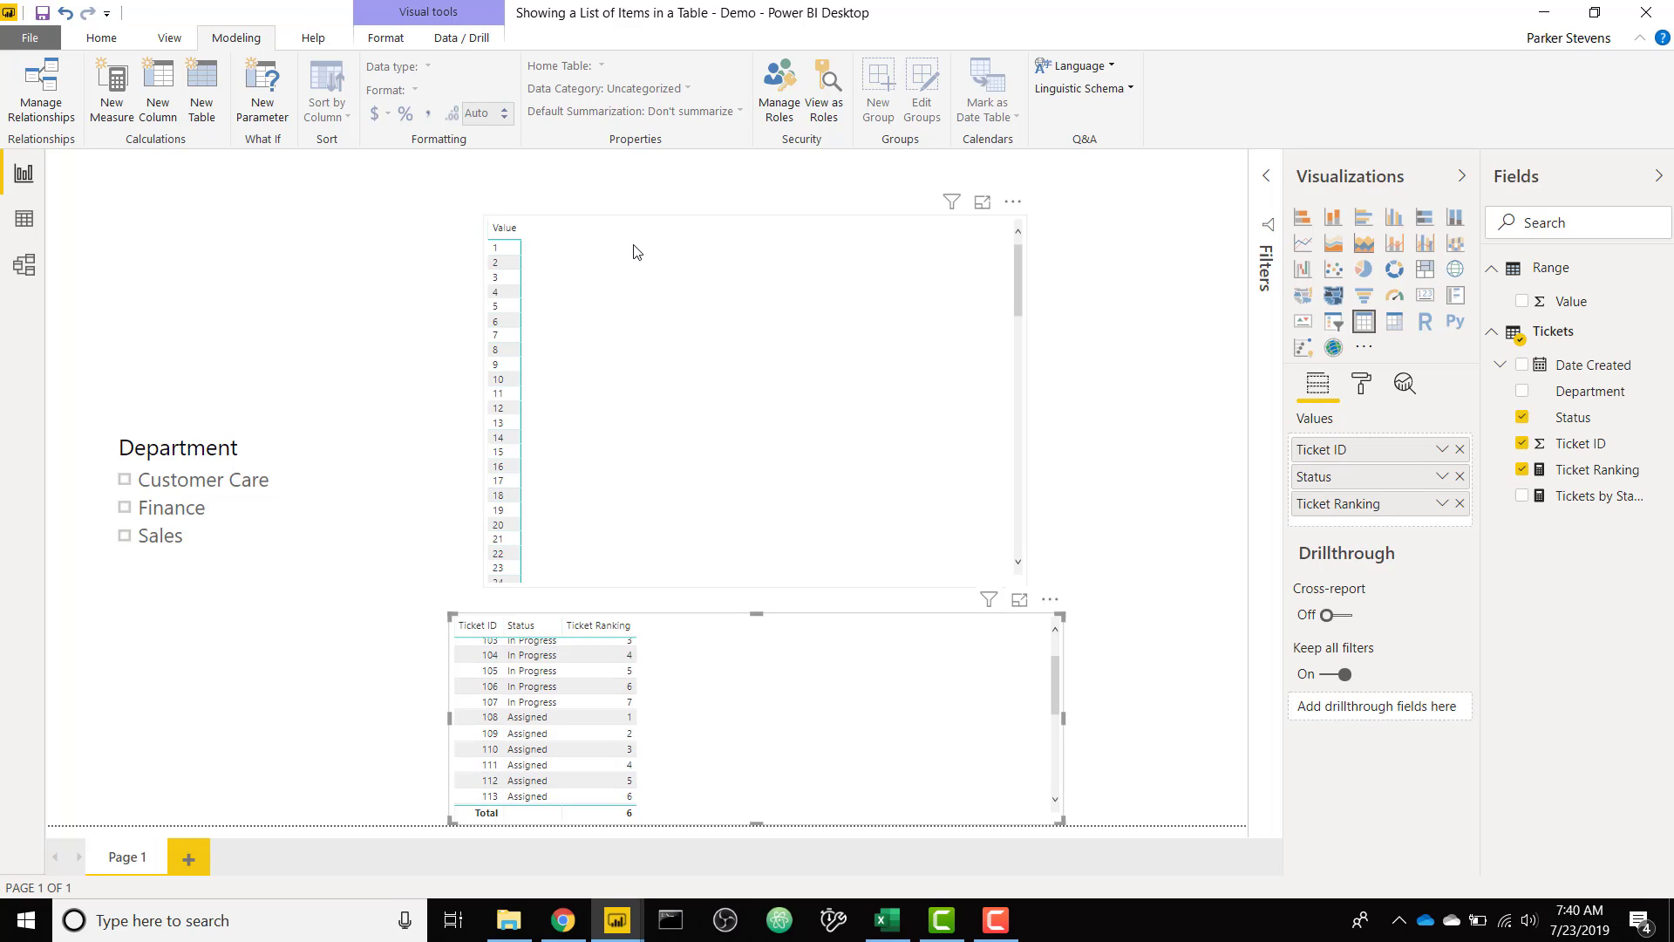
pyautogui.click(1174, 429)
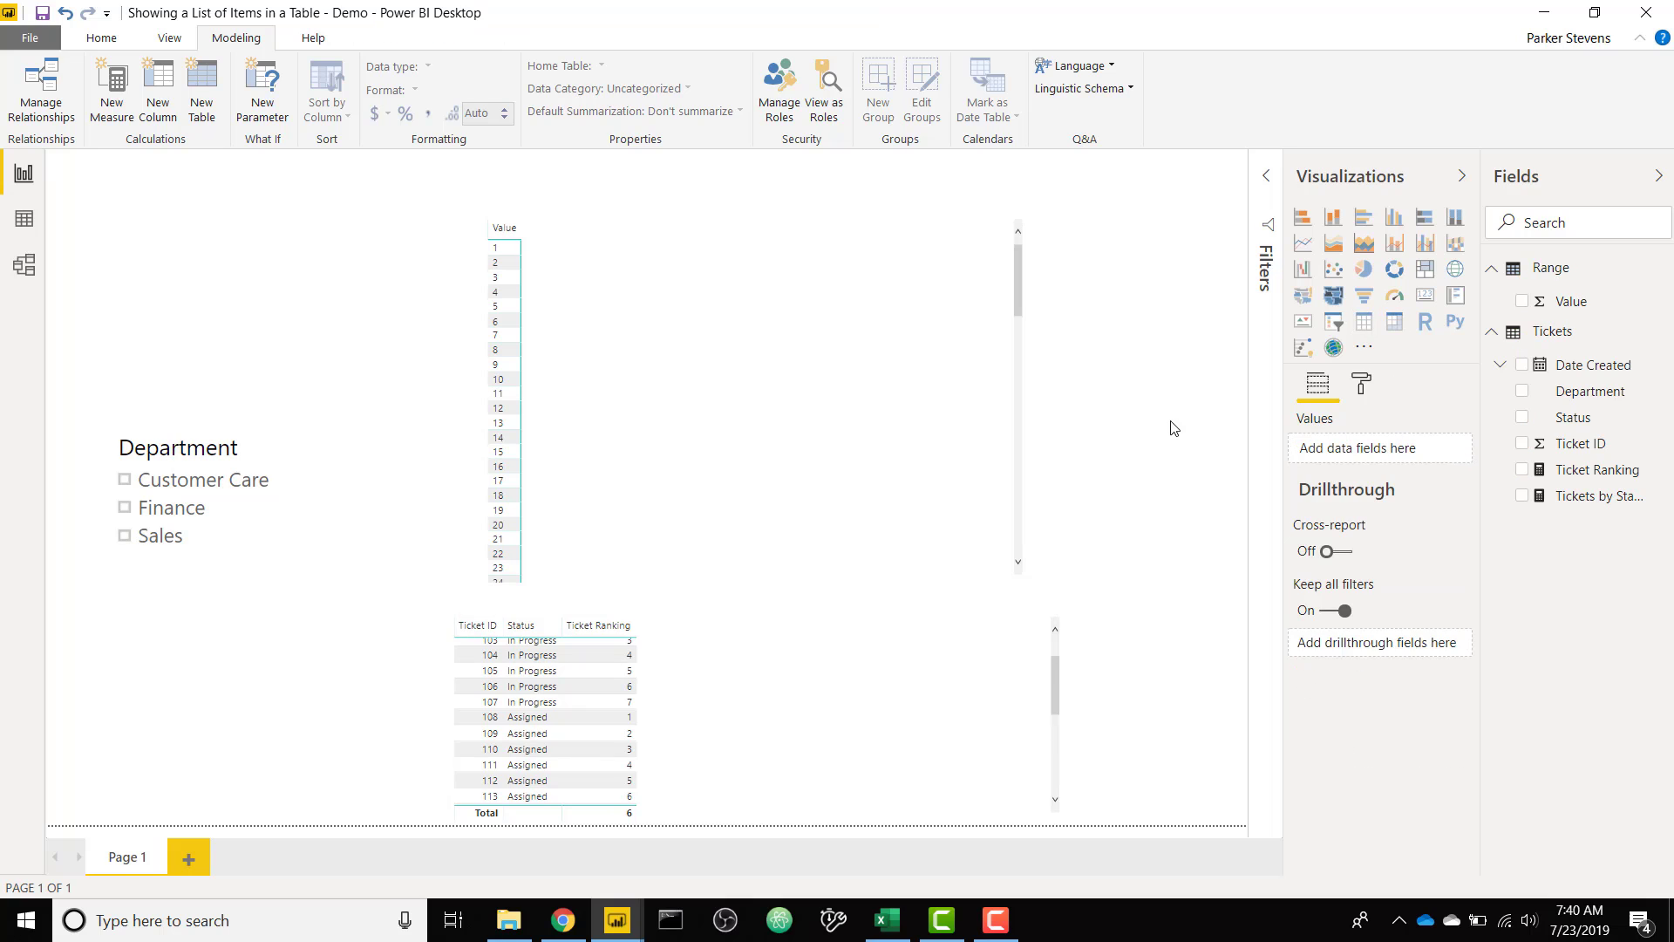
# Create a new measure in the Tickets table named 'Tickets by Status'
pyautogui.click(1579, 340)
pyautogui.rightClick(1581, 347)
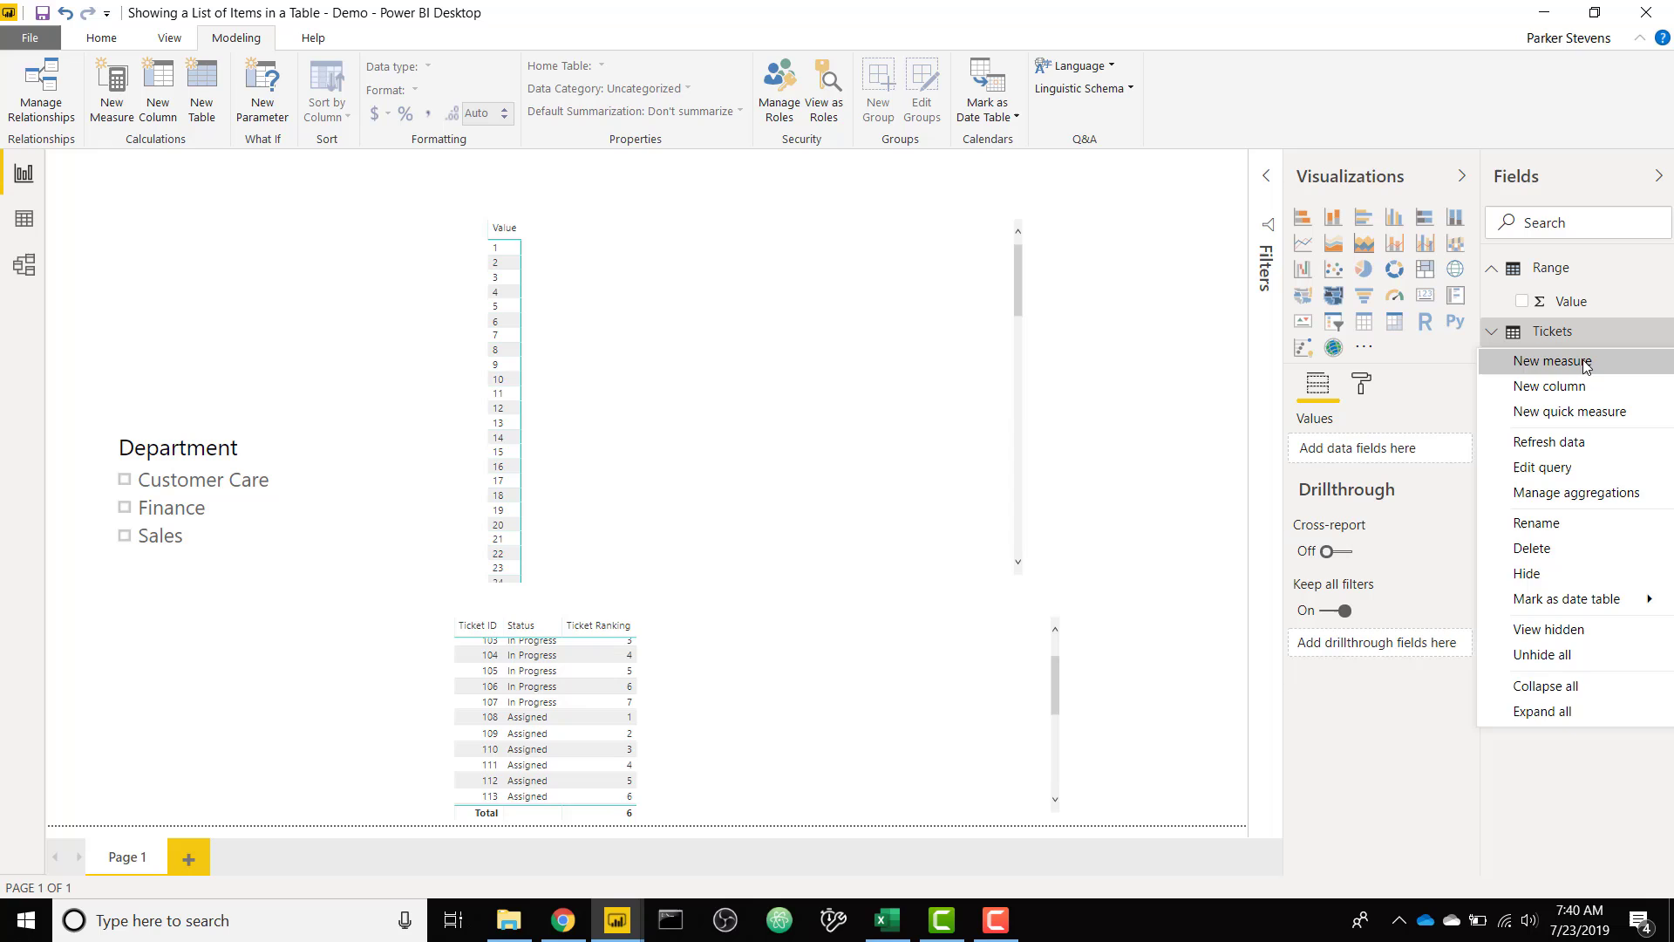
pyautogui.click(1581, 365)
pyautogui.write('Ticke')
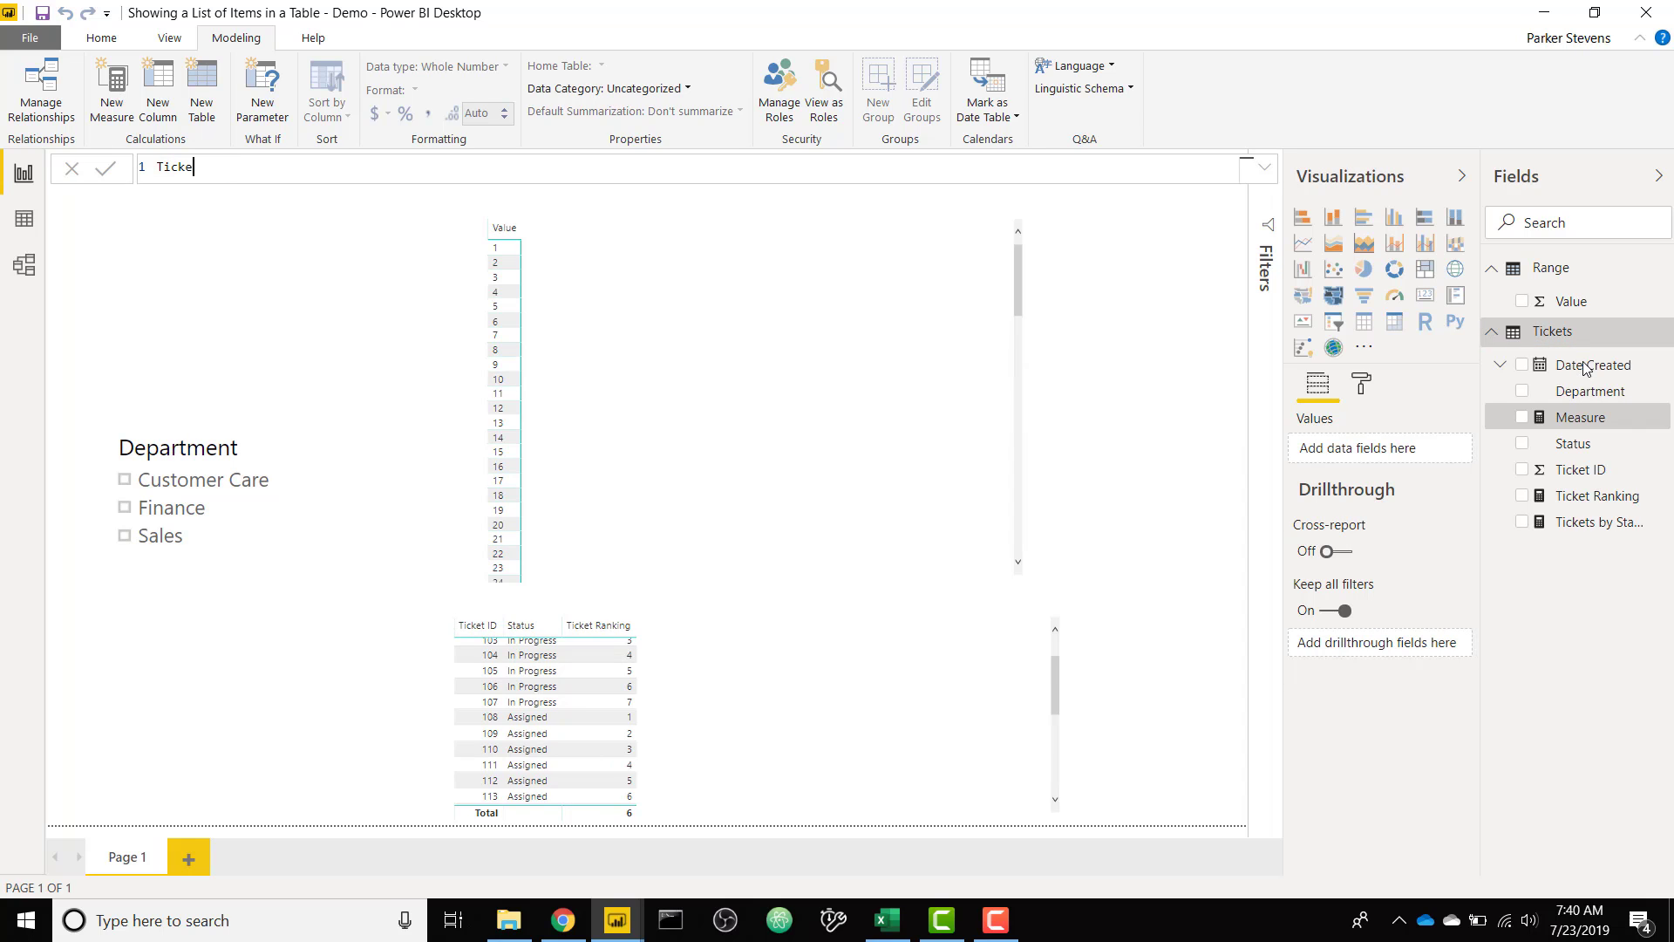
pyautogui.write('ts by Status =')
# On a new line, add the variable VAR CurrentRow = MAX(Range[Value])
pyautogui.hotkey('shift', 'Return')
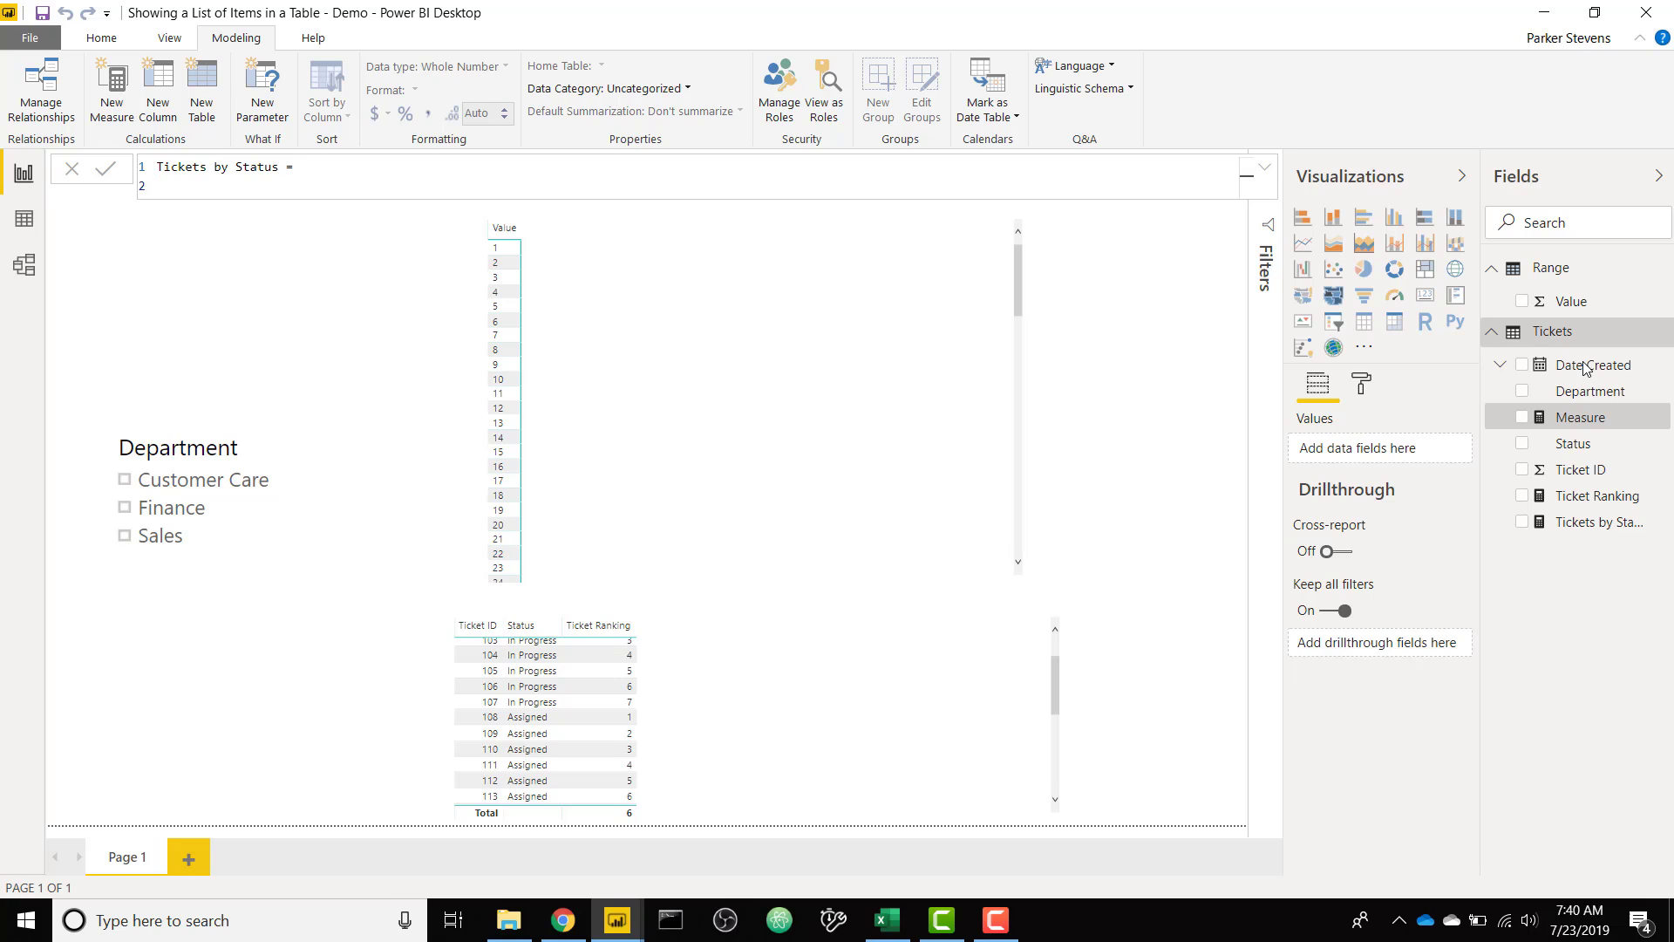
pyautogui.write('VAR')
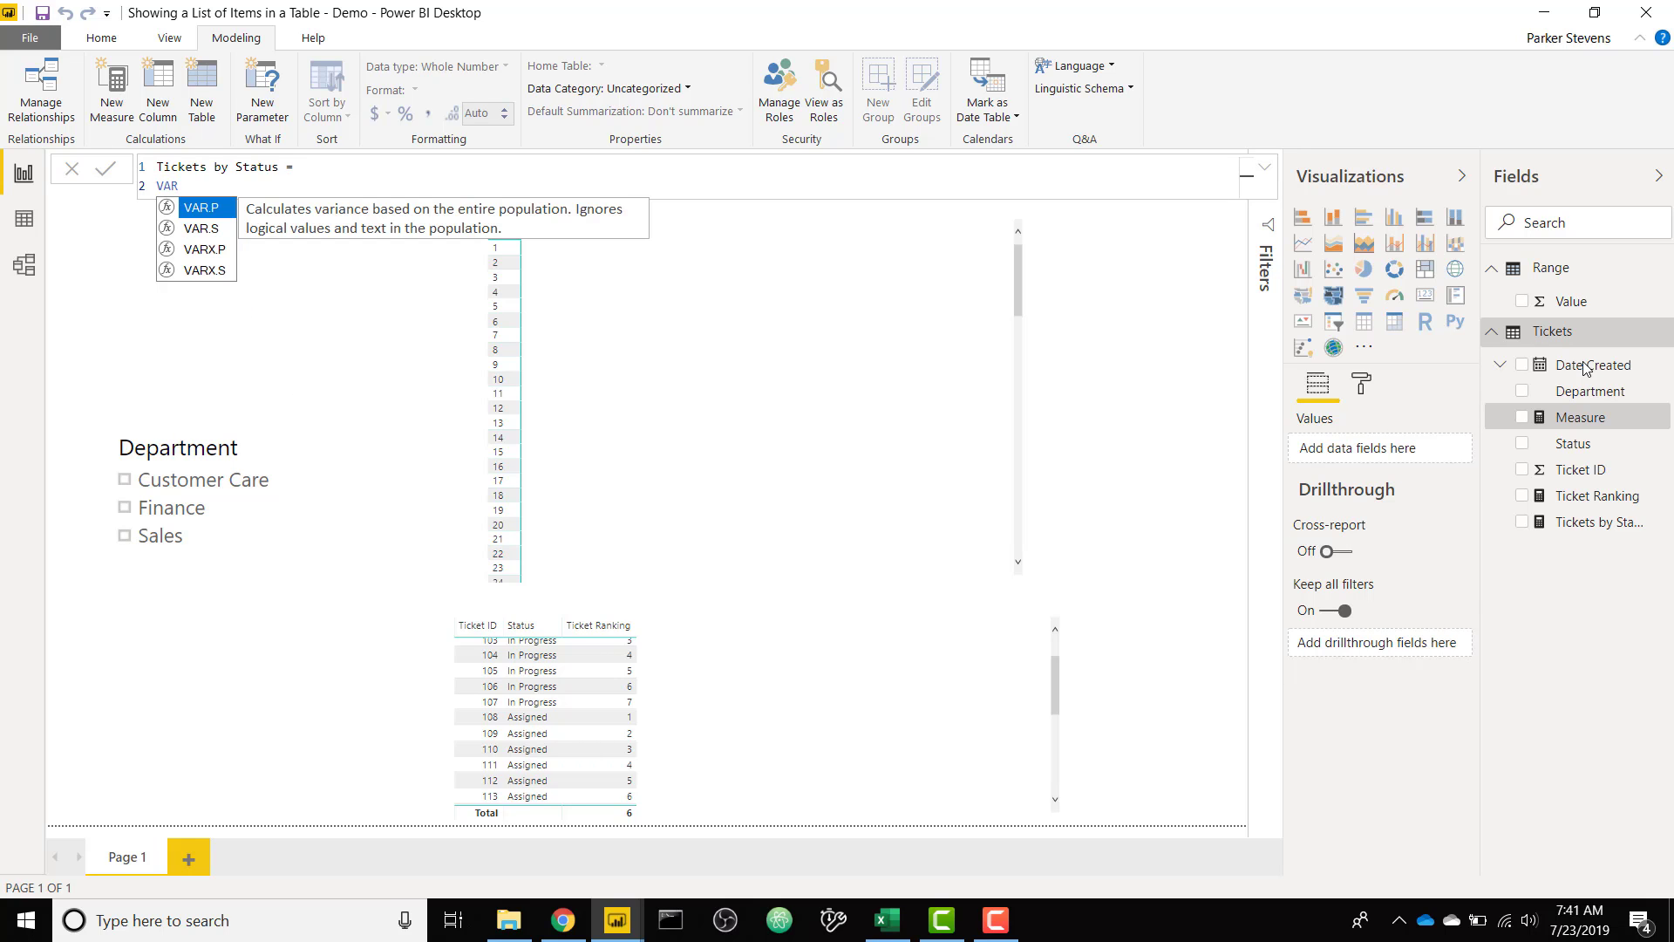
pyautogui.write(' Current')
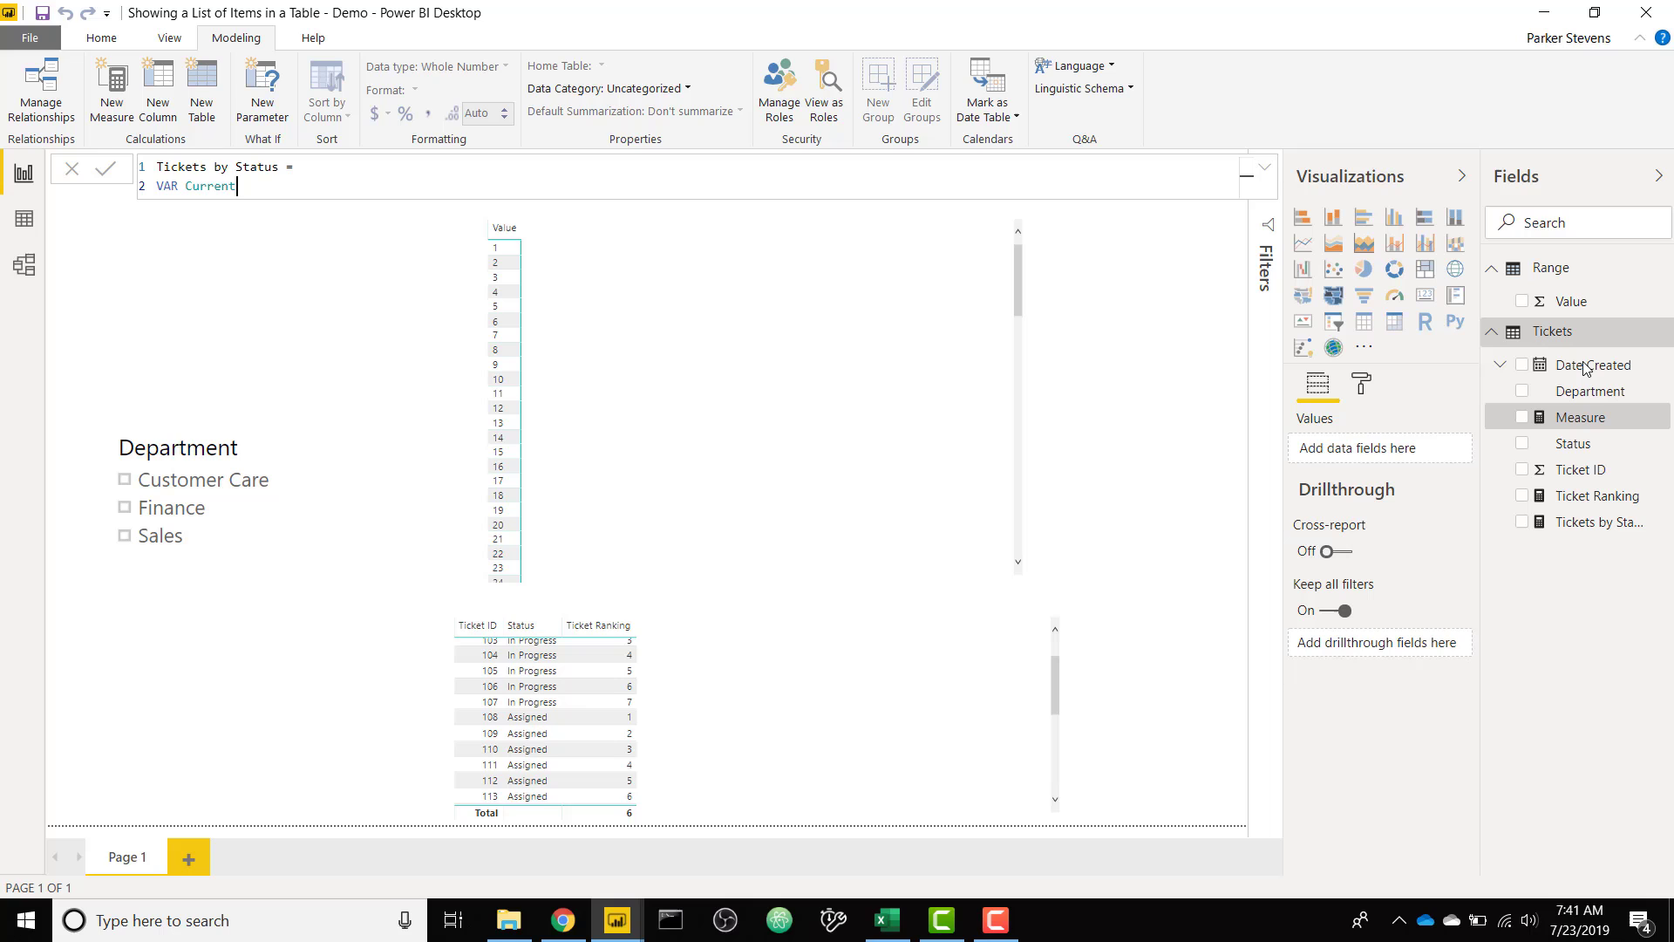
pyautogui.write('Row = MAX(')
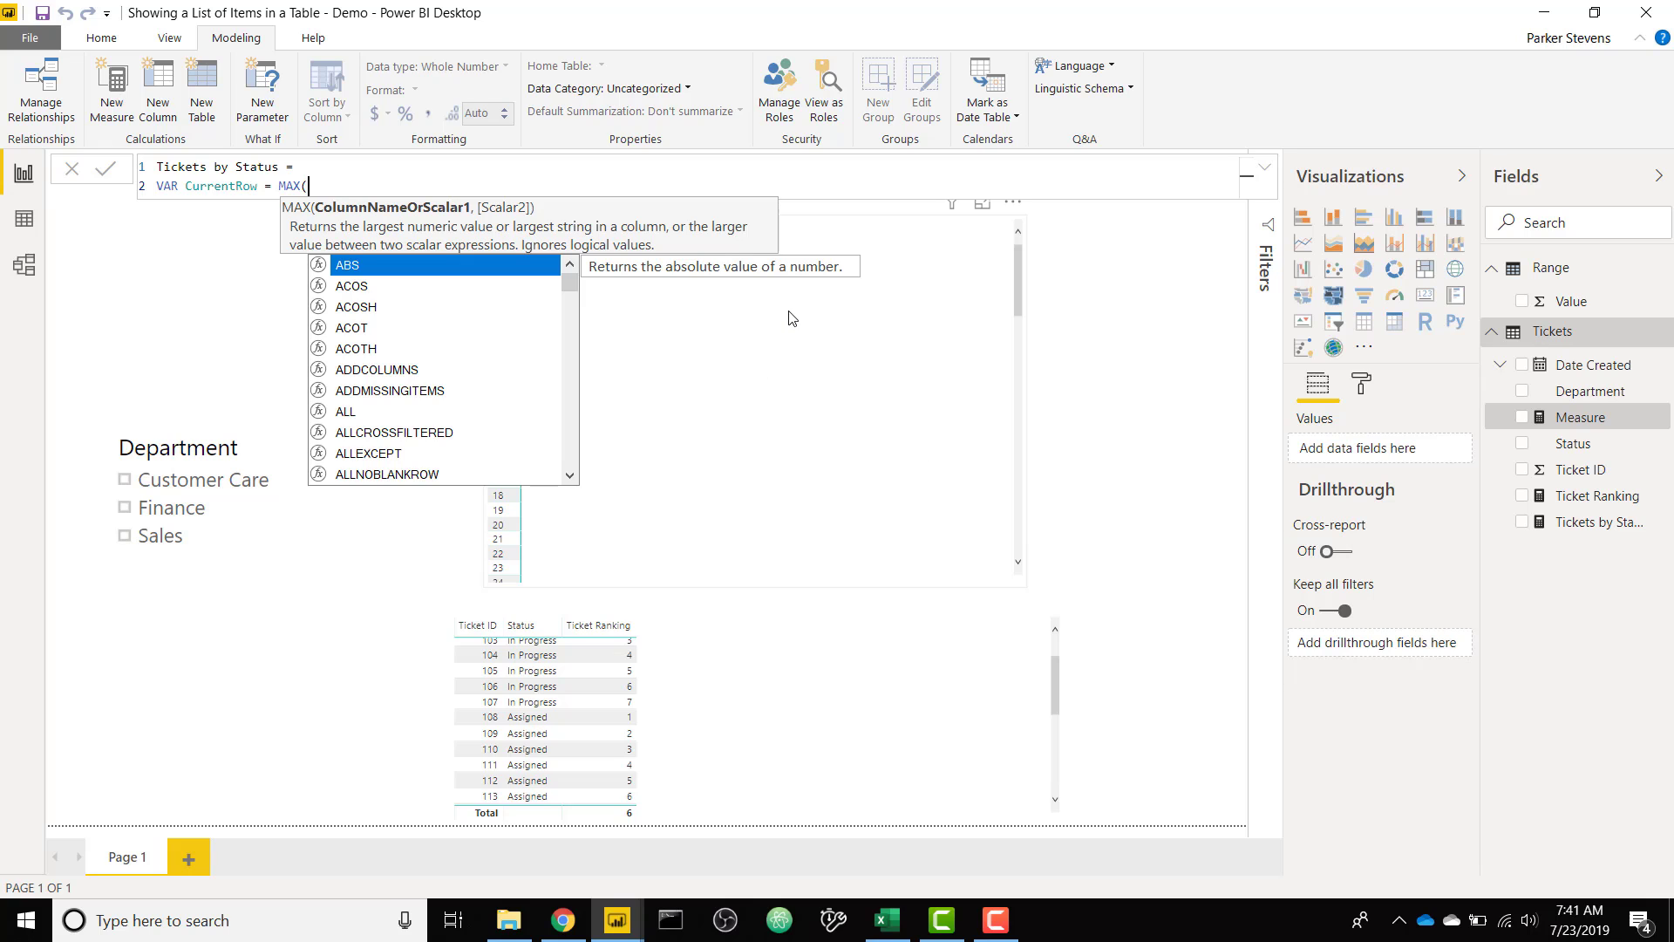
pyautogui.write('valu')
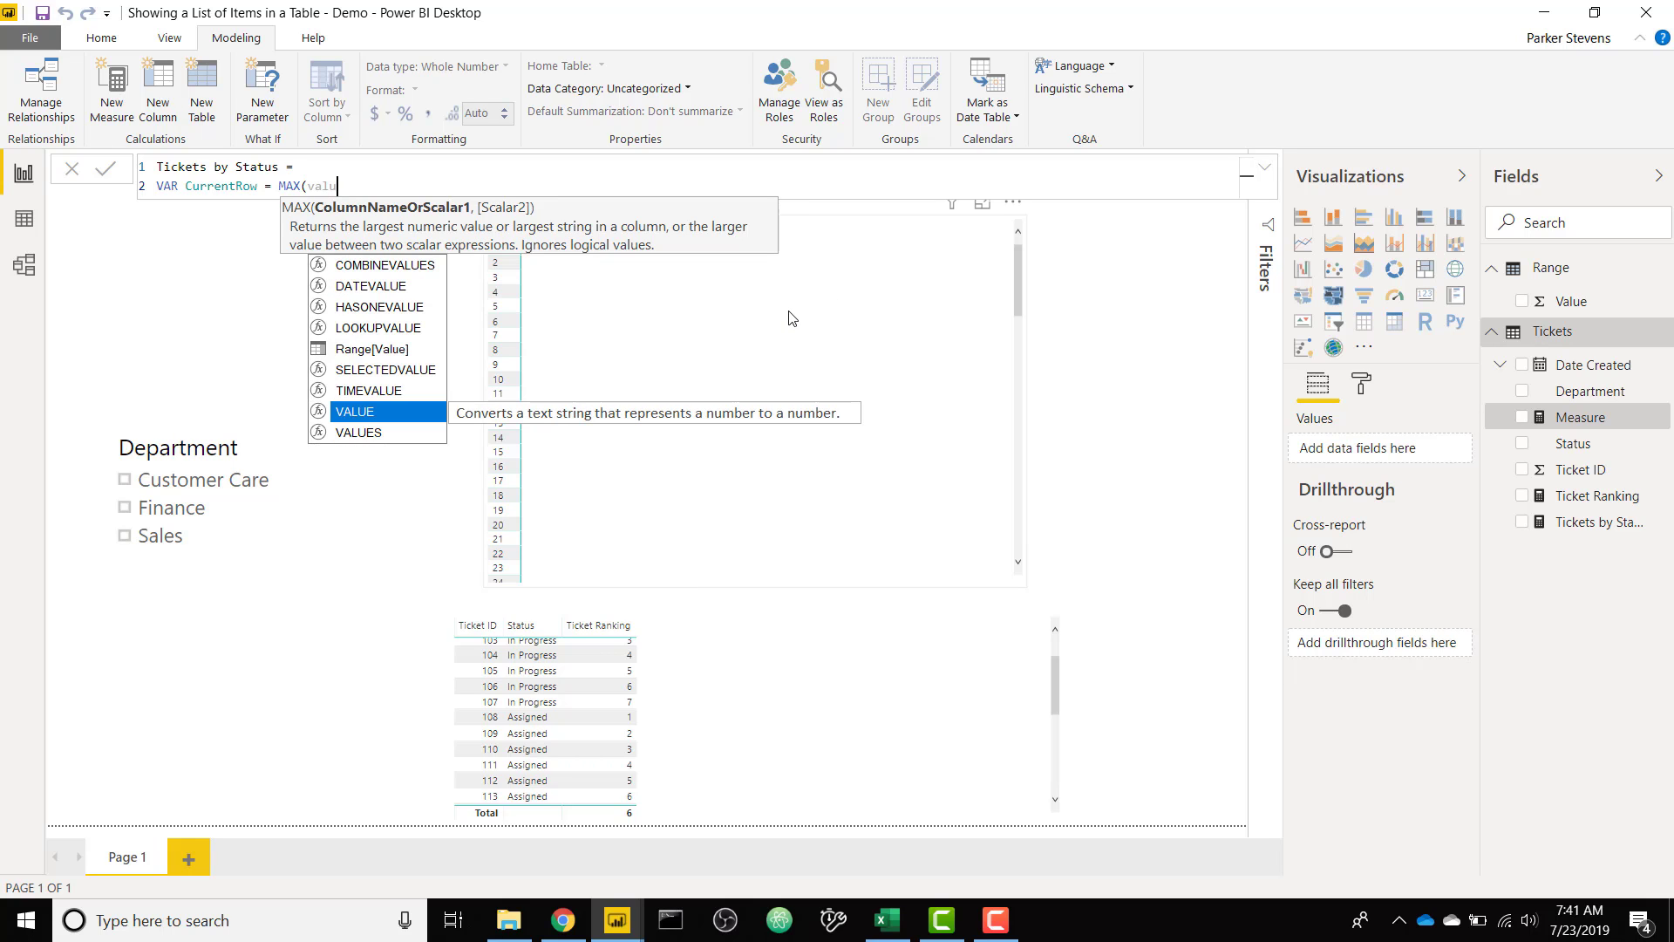
pyautogui.press('Up')
pyautogui.press('Up')
pyautogui.press('Up')
pyautogui.press('Tab')
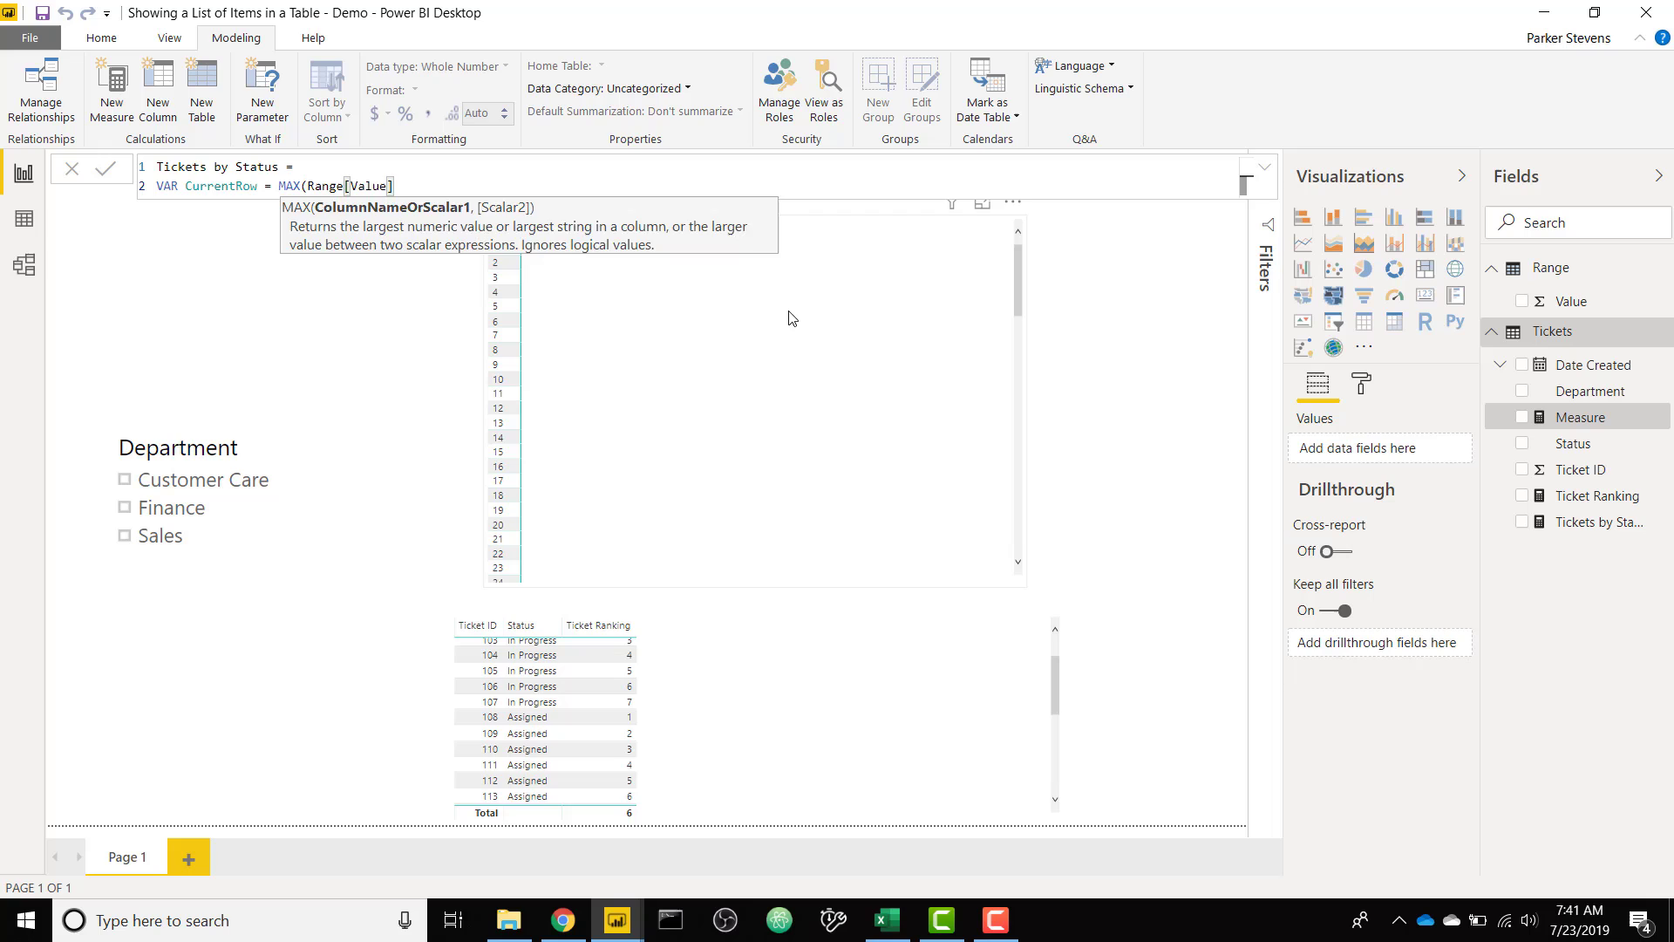
pyautogui.write(')')
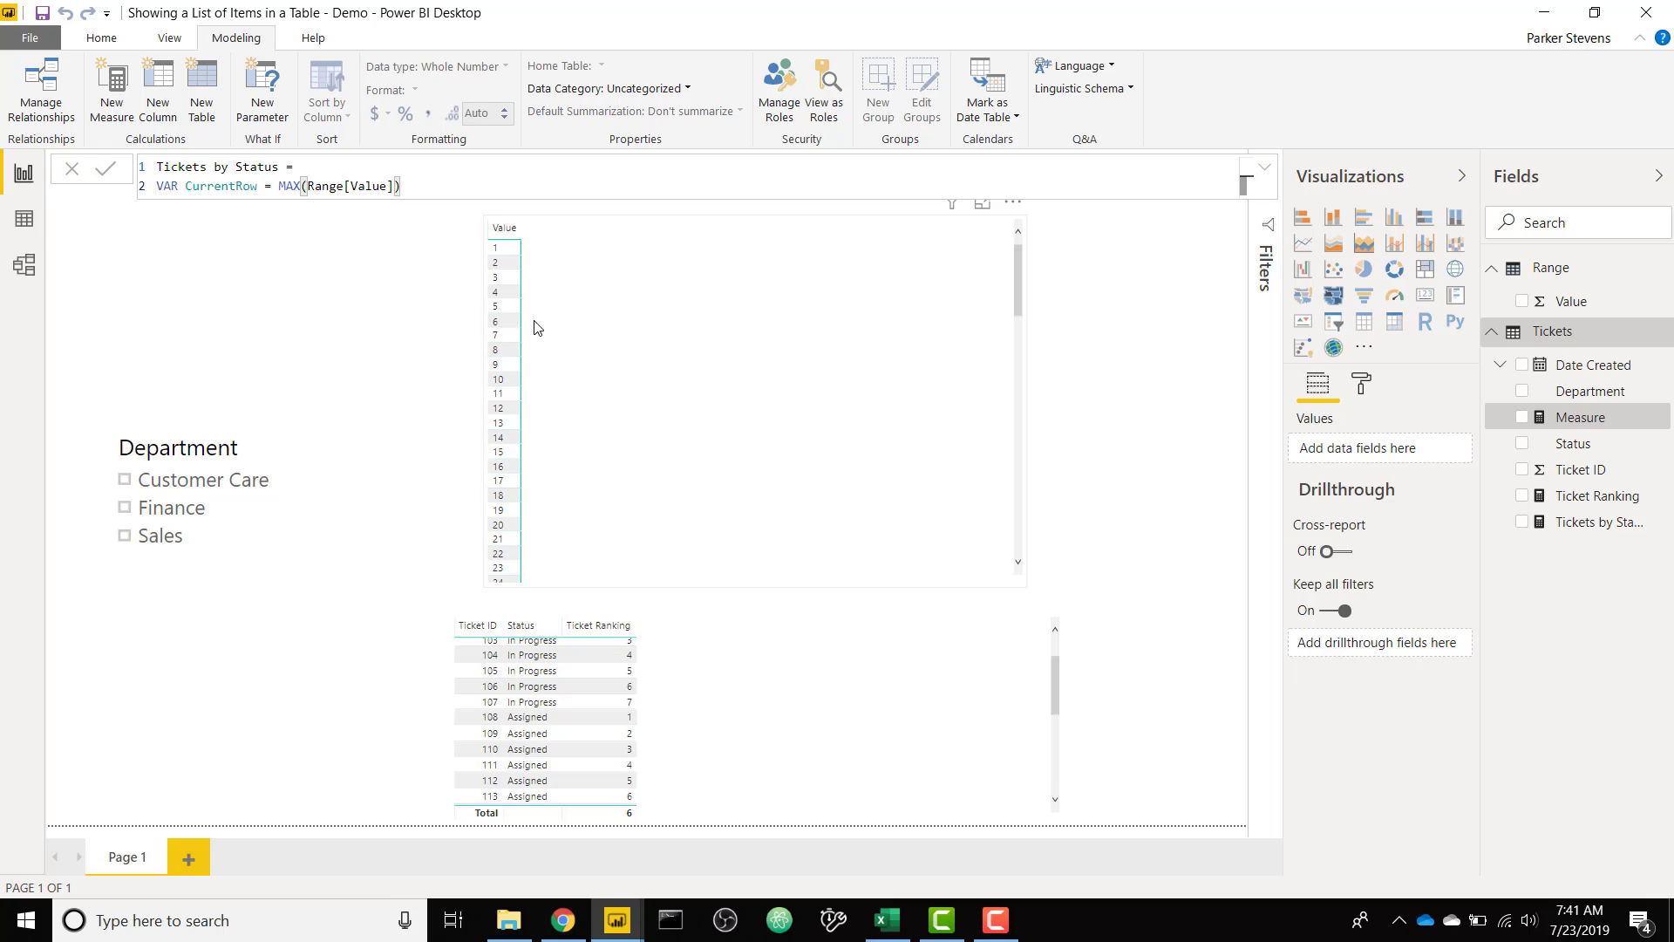
# Add VAR Virtual = SUMMARIZE( with Tickets as the first argument
pyautogui.hotkey('shift', 'Return')
pyautogui.write('VAR')
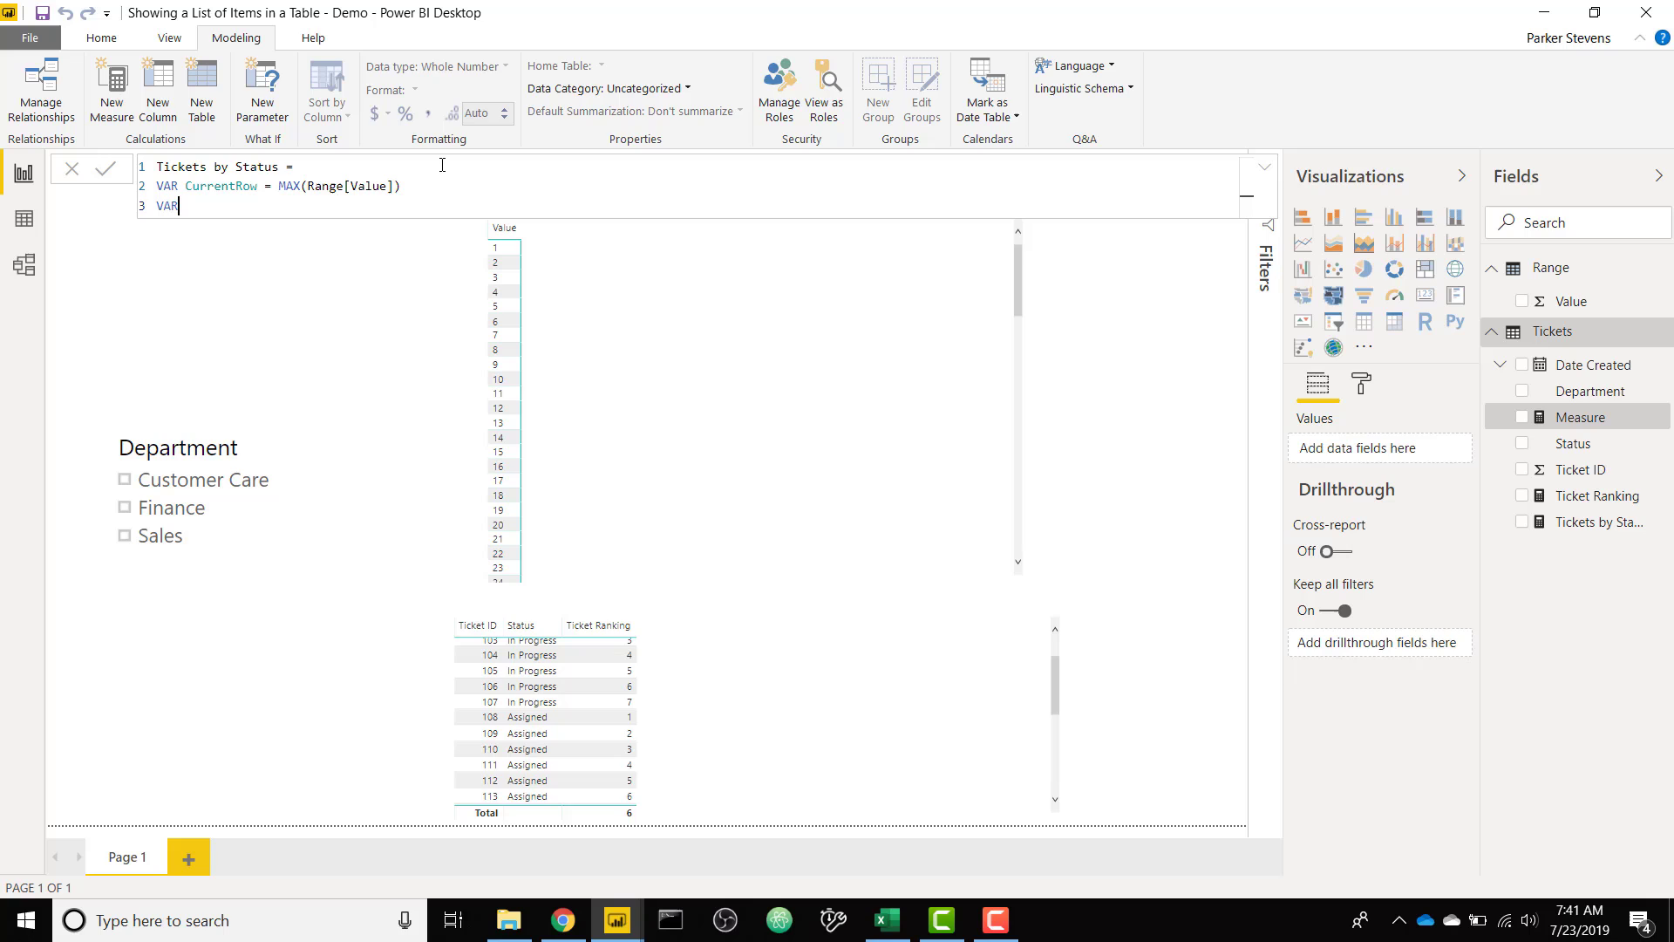
pyautogui.write(' Virtual =')
pyautogui.hotkey('shift', 'Return')
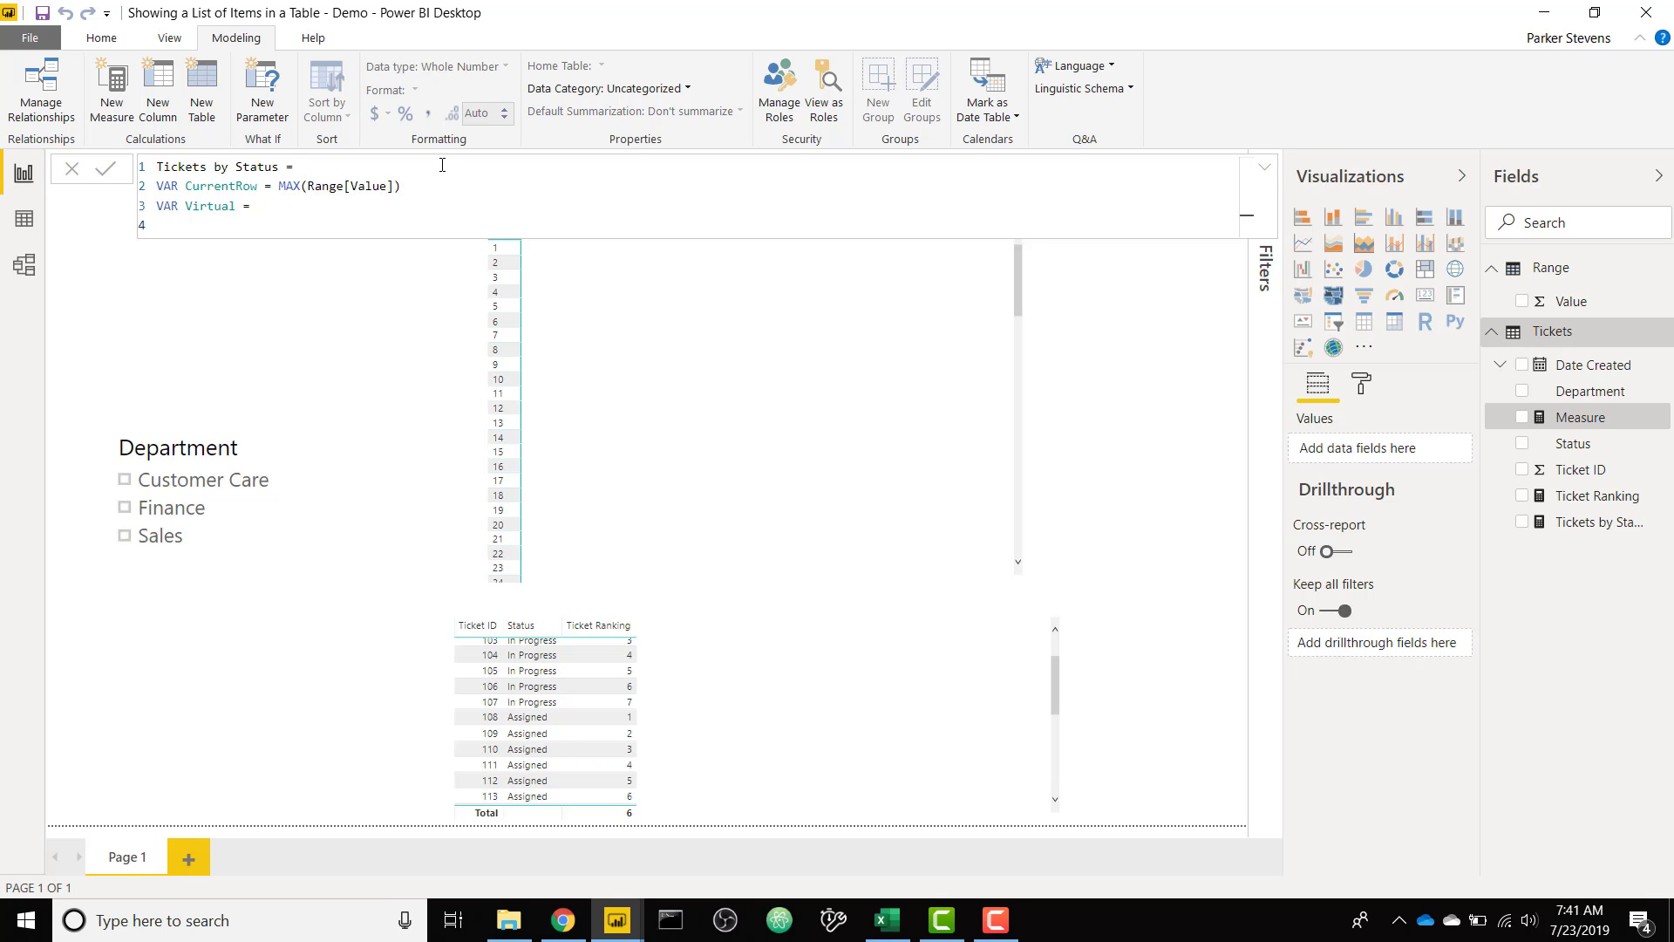
pyautogui.write('SUM')
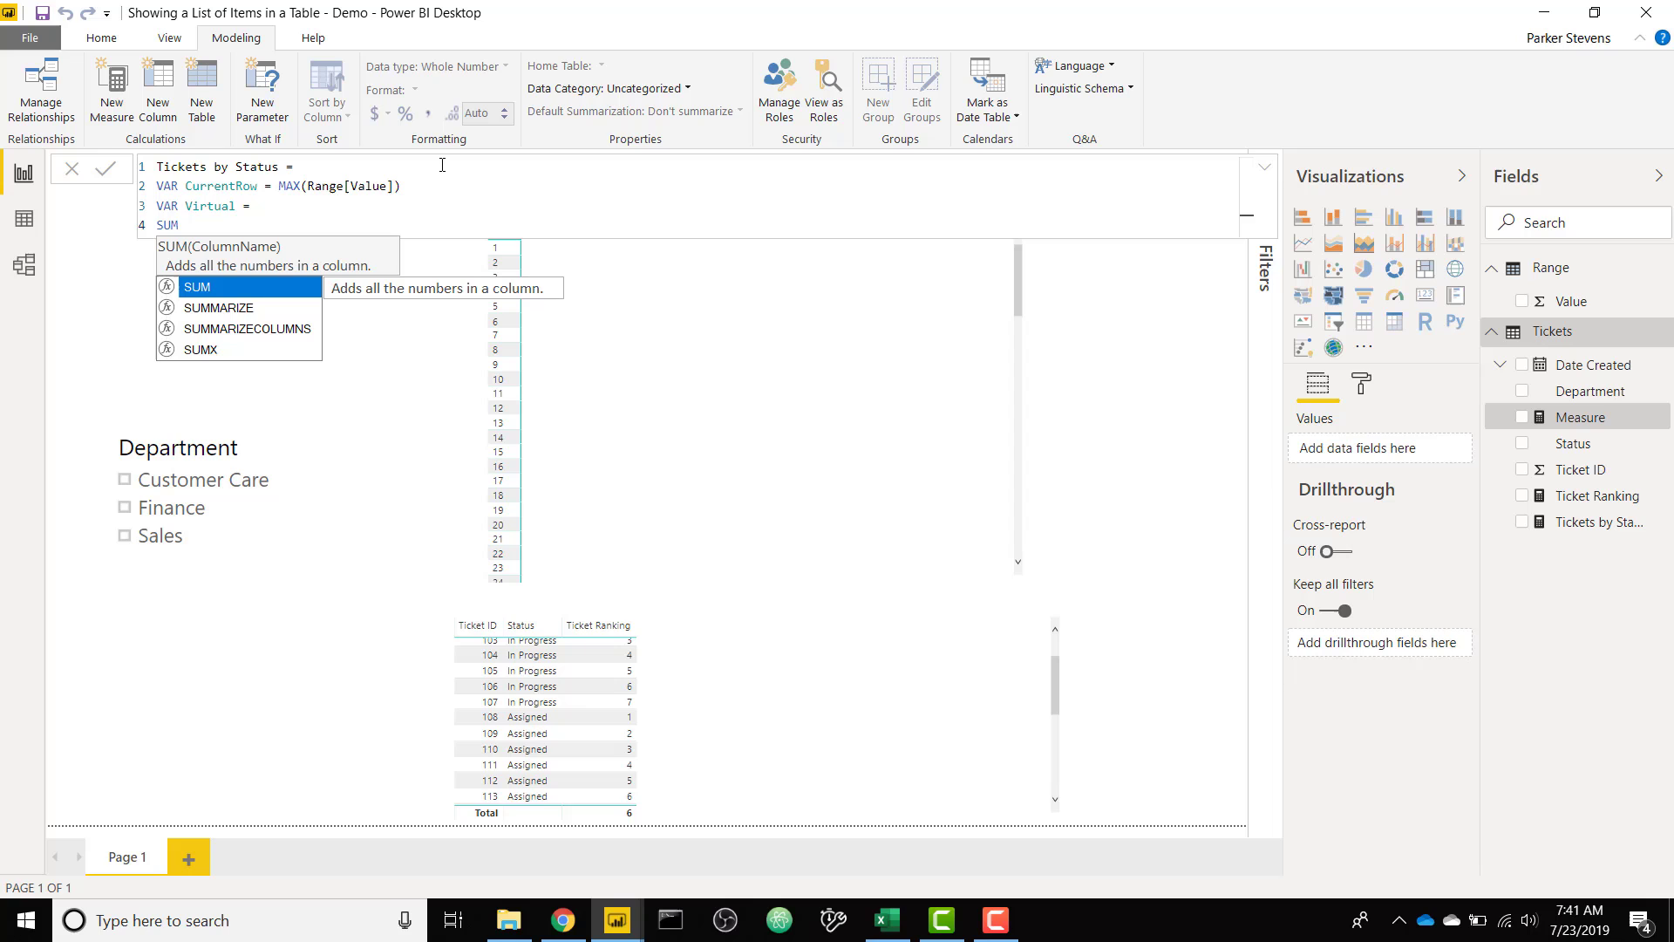
pyautogui.write('MARIZE(')
pyautogui.hotkey('shift', 'Return')
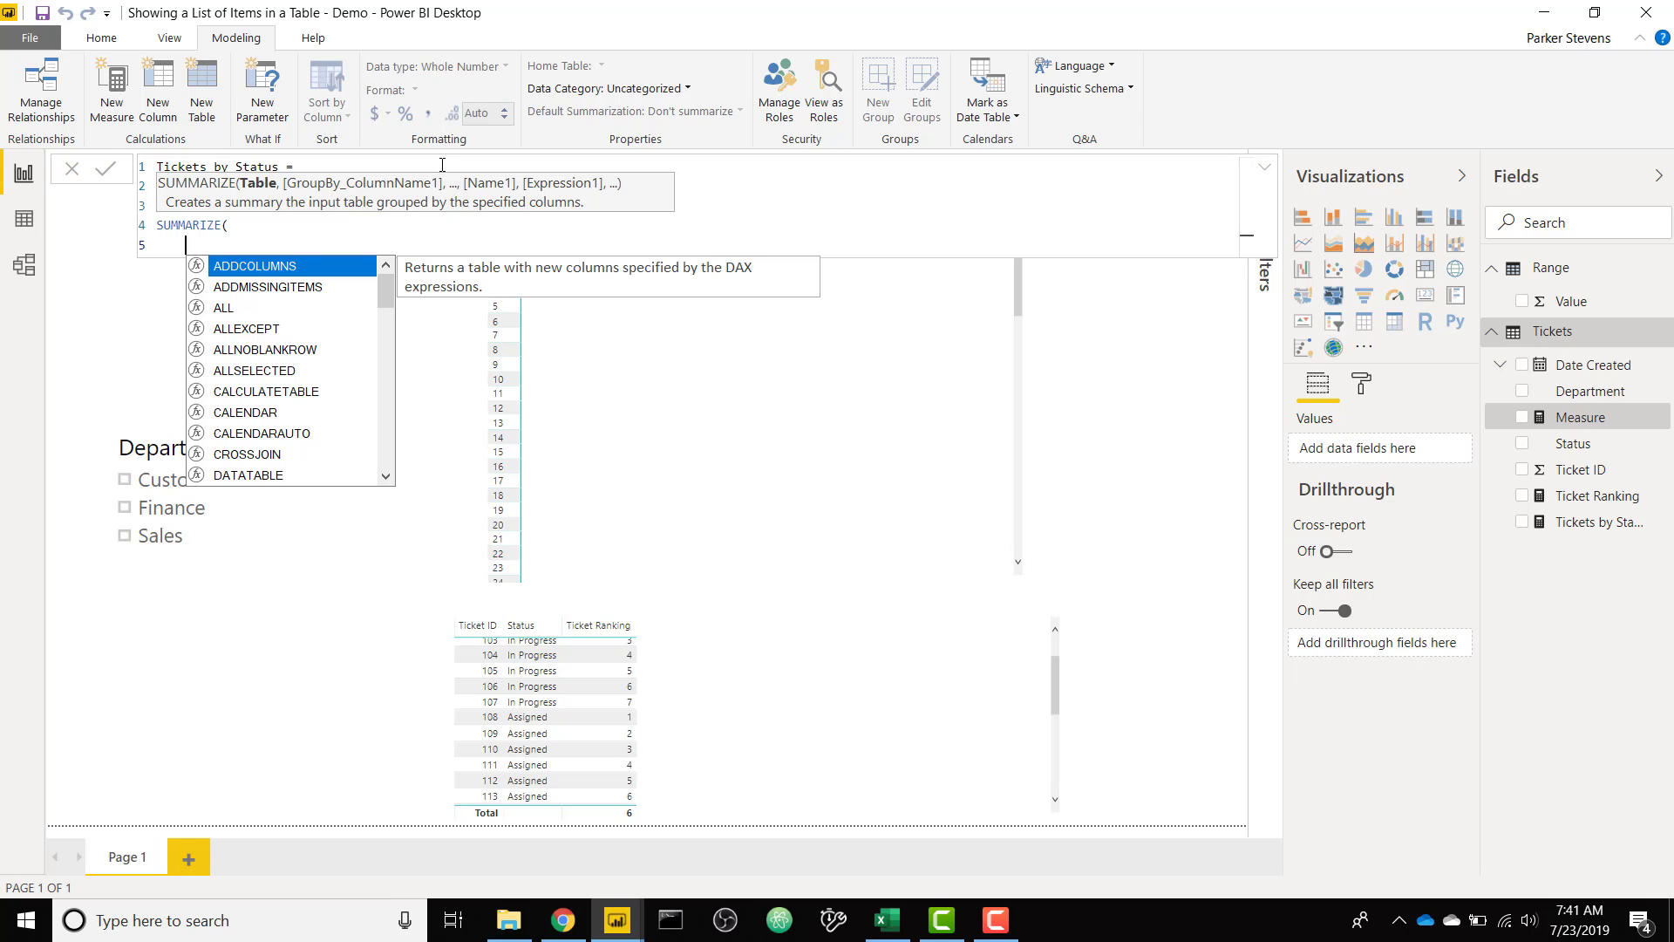
pyautogui.write('Tickets,')
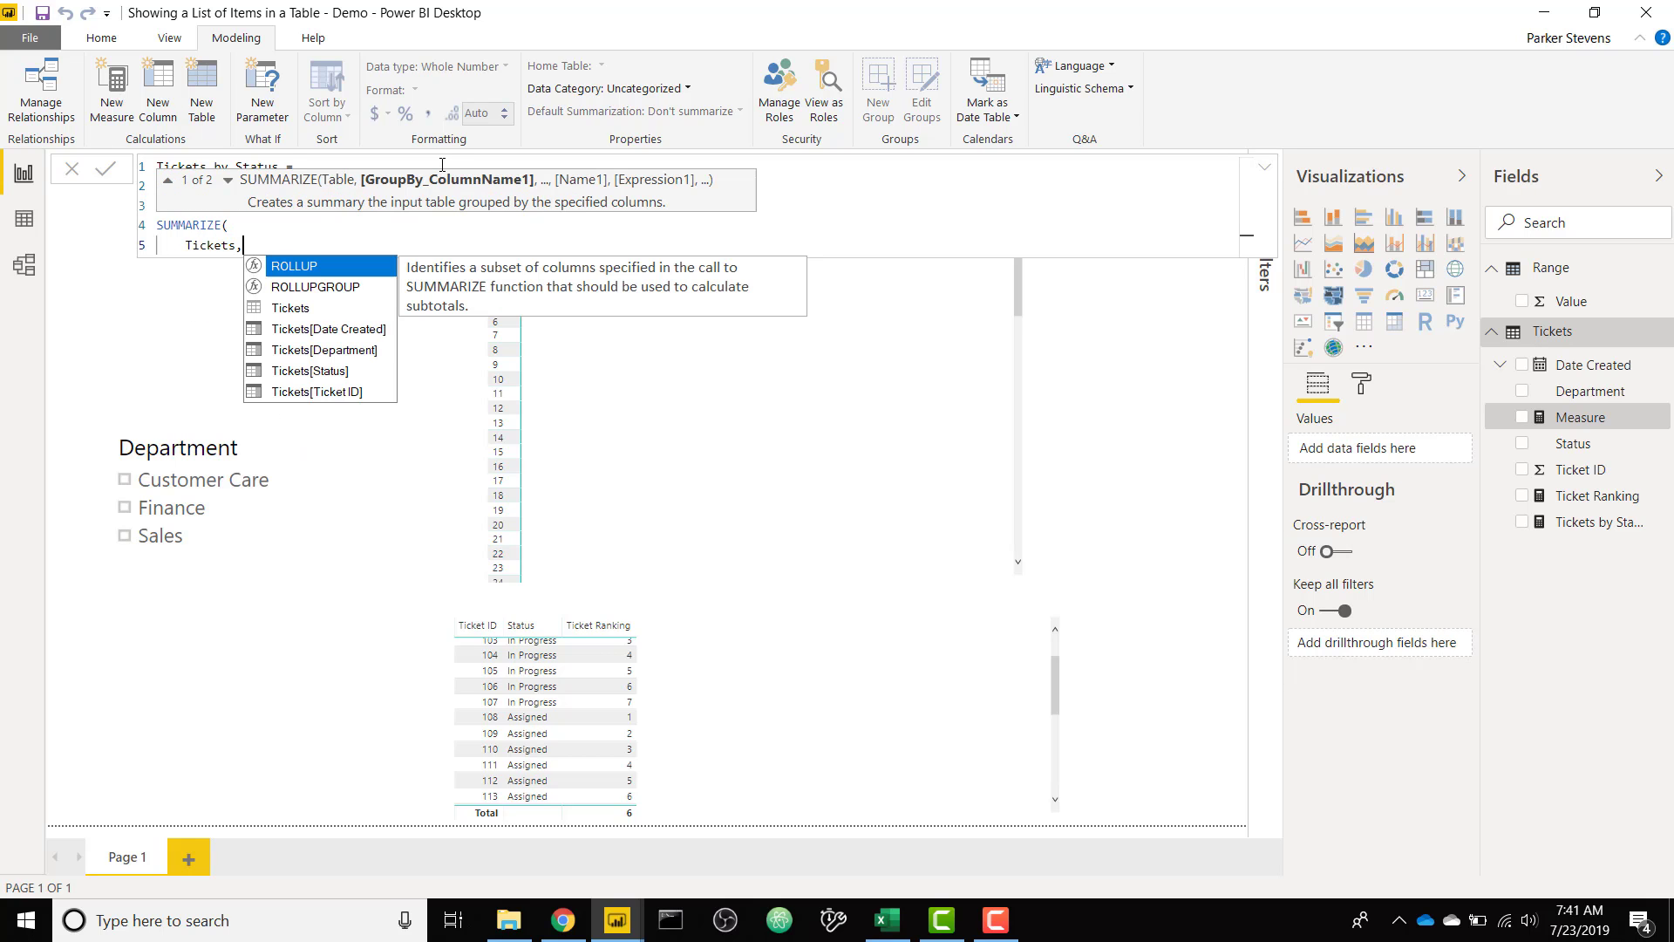
# Group by Tickets[Ticket ID], add a "Ranking" column from Tickets[Ticket Ranking], and close SUMMARIZE
pyautogui.hotkey('shift', 'Return')
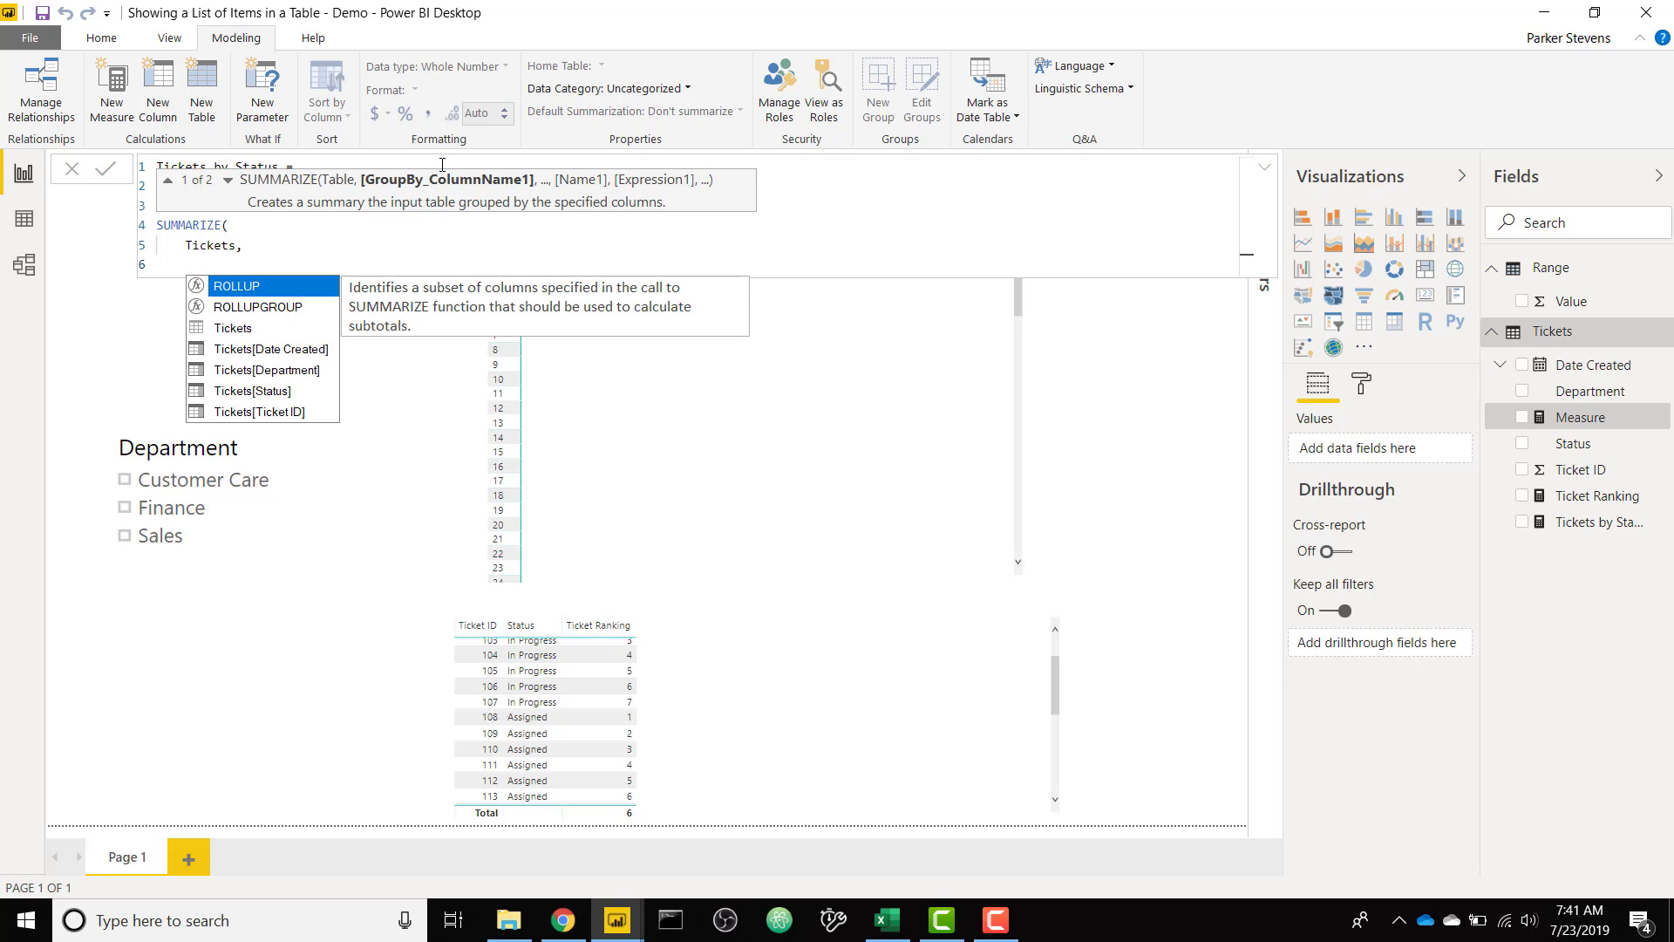
pyautogui.write('Tic')
pyautogui.press('Down')
pyautogui.press('Down')
pyautogui.press('Down')
pyautogui.press('Down')
pyautogui.press('Tab')
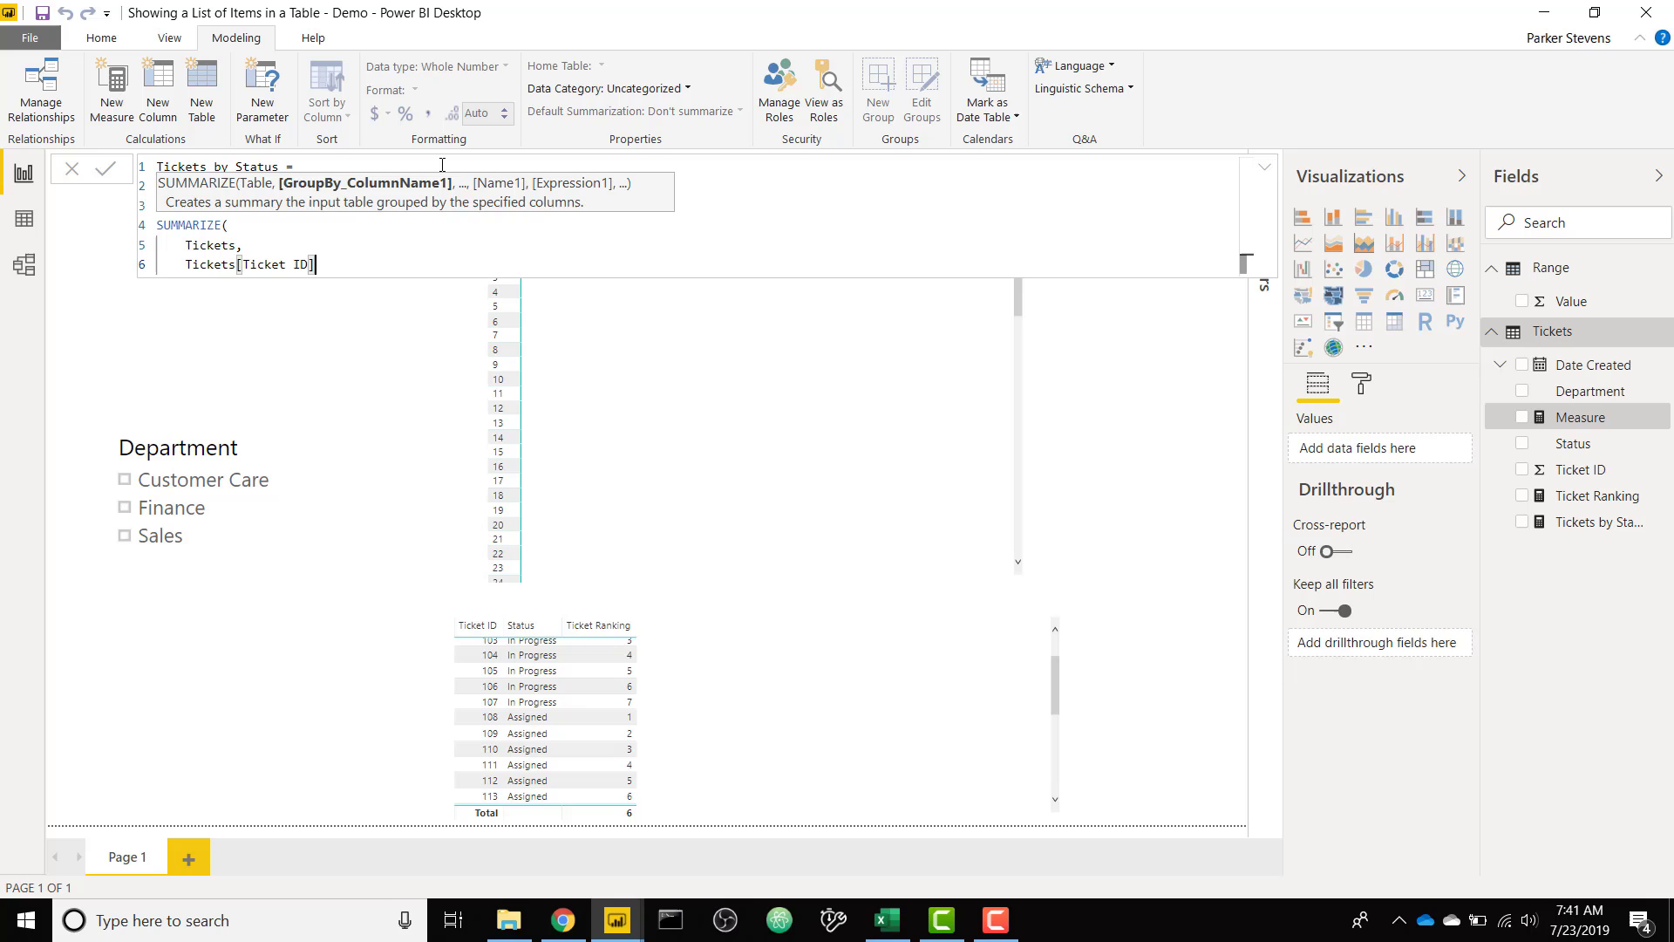
pyautogui.write(',')
pyautogui.hotkey('shift', 'Return')
pyautogui.write('"')
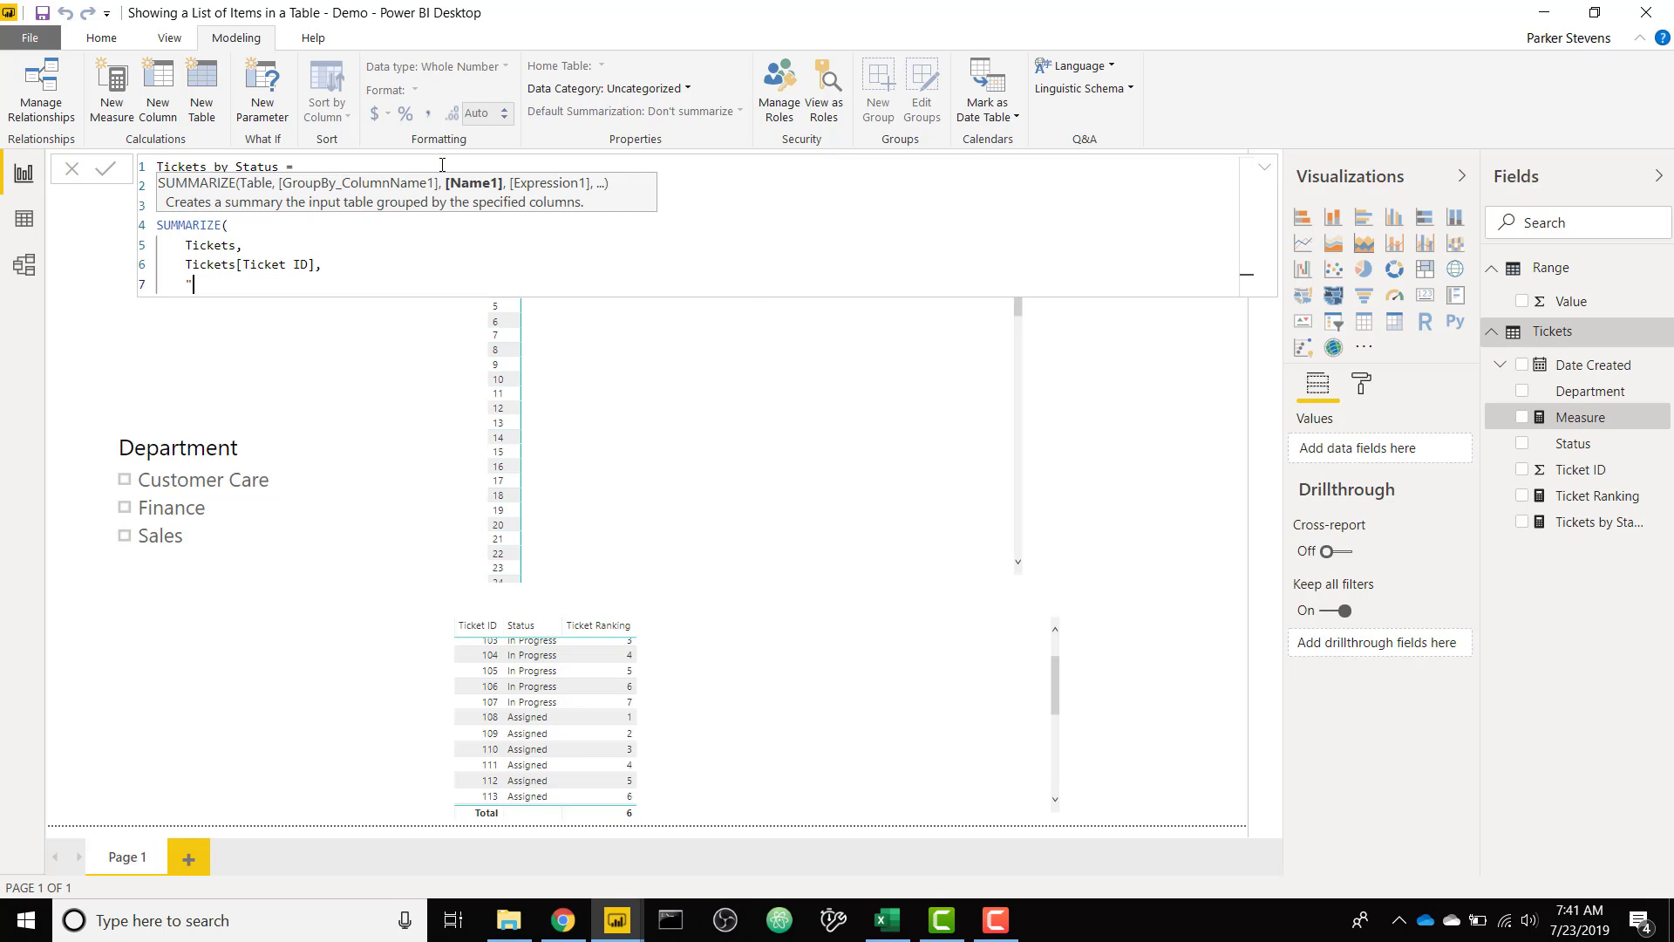
pyautogui.write('Ranking",')
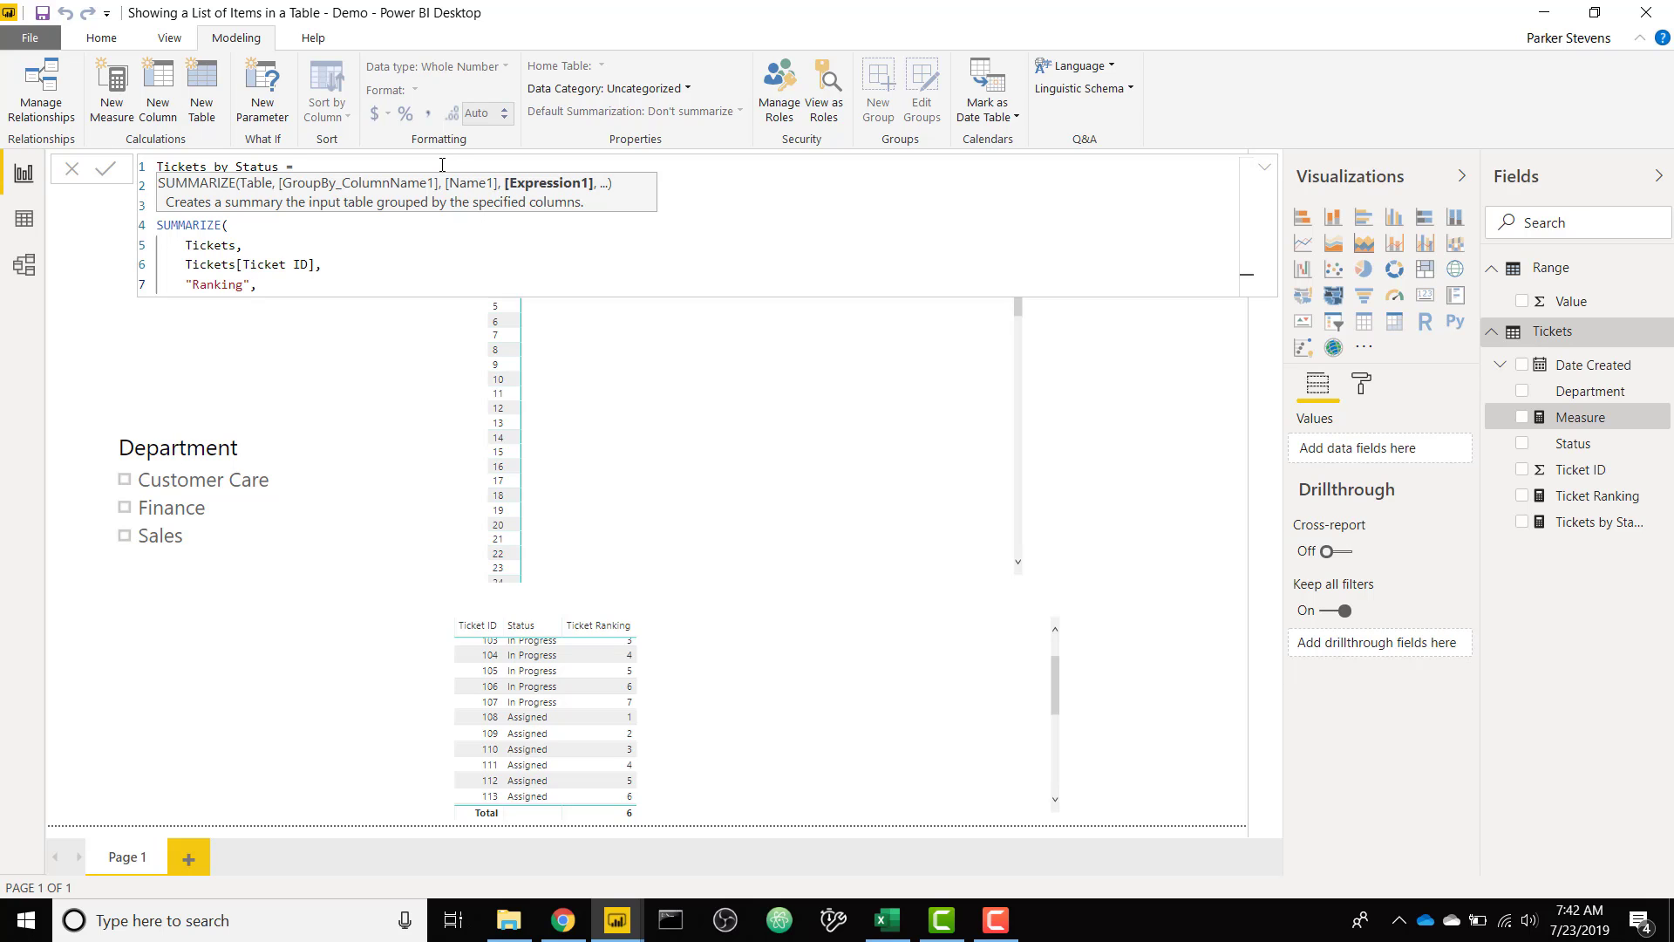
pyautogui.write('Tickets')
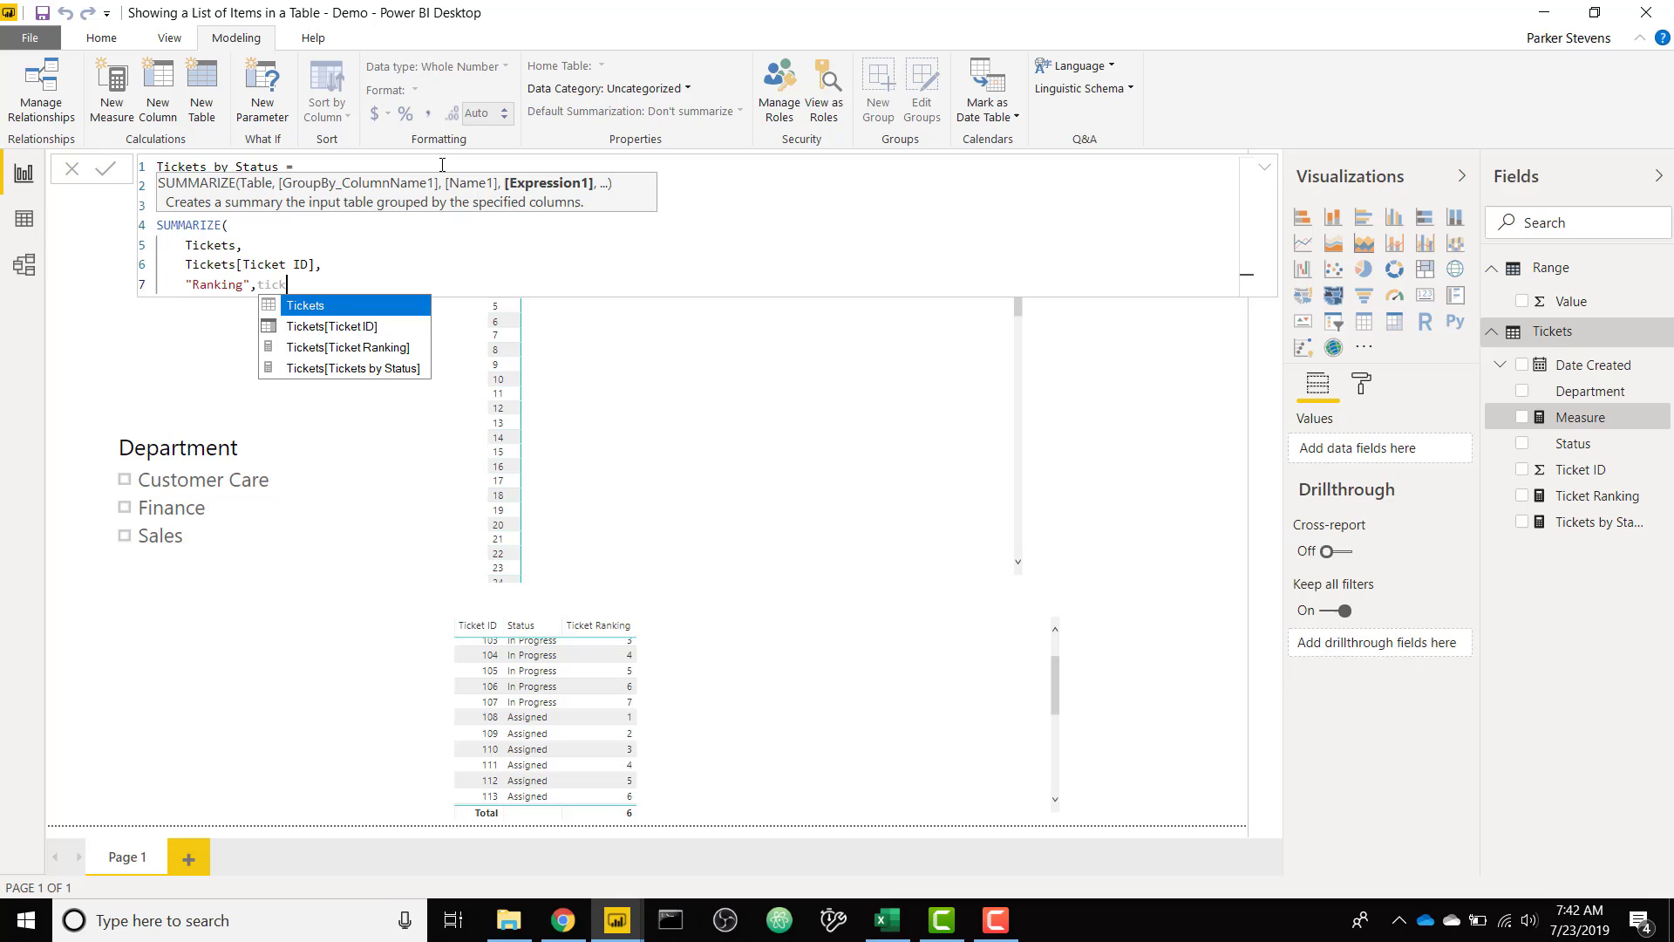
pyautogui.press('Down')
pyautogui.press('Down')
pyautogui.press('Tab')
pyautogui.hotkey('shift', 'Return')
pyautogui.write(')')
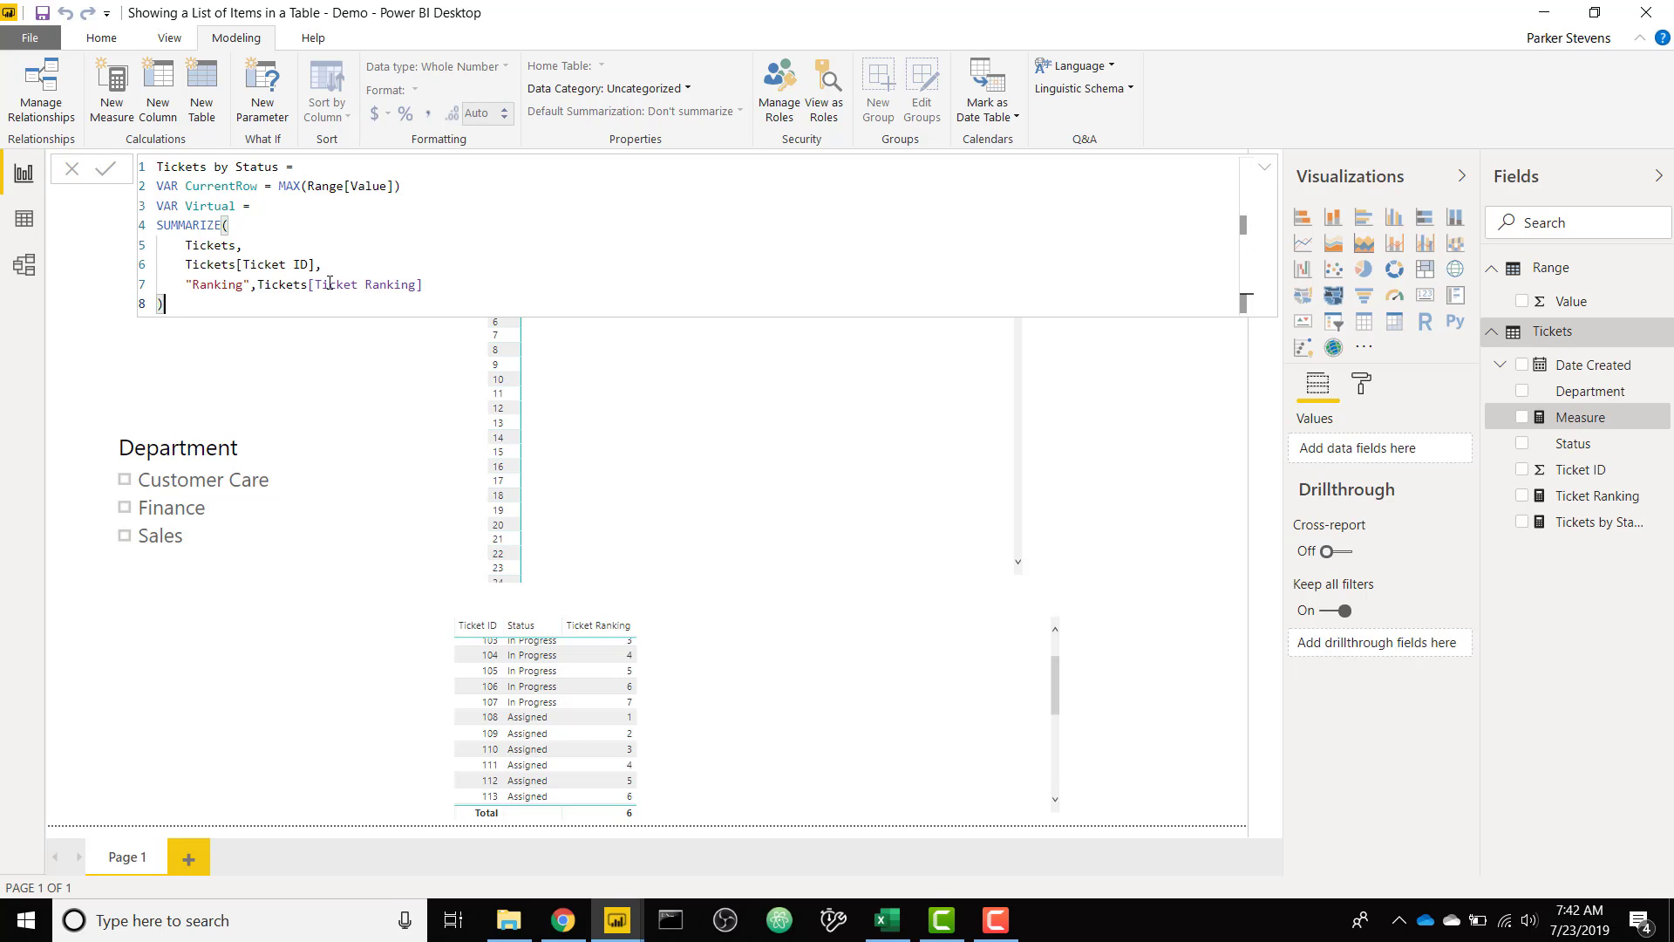
# Begin the return expression with RETURN MAXX( after the SUMMARIZE block
pyautogui.press('Return')
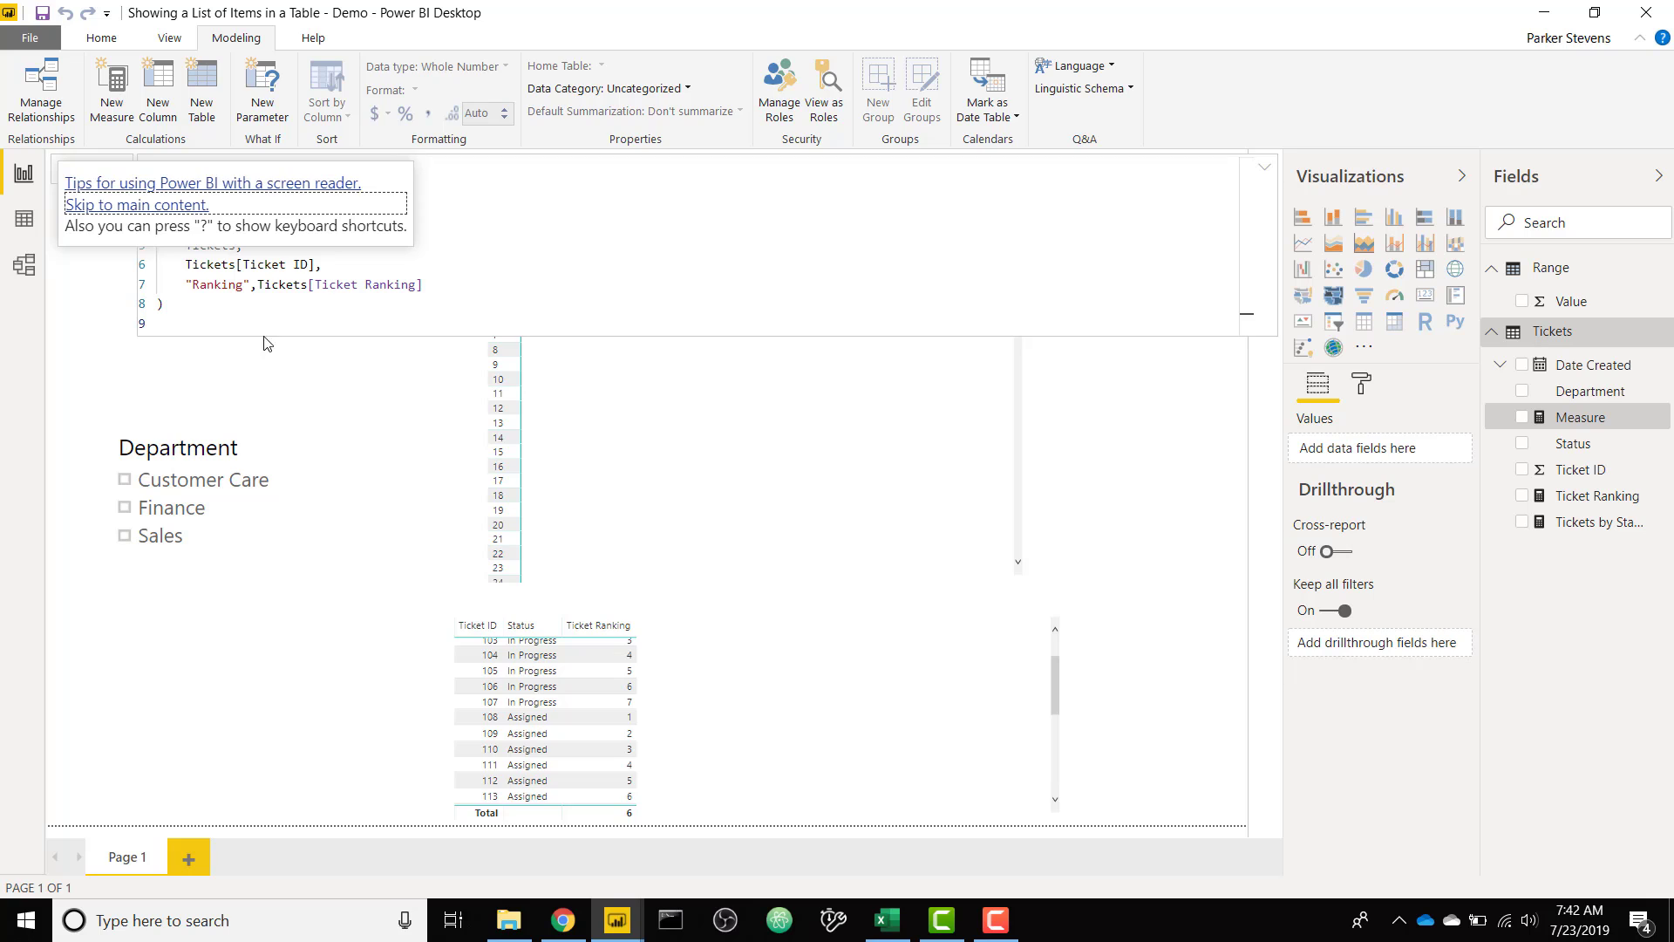
pyautogui.write('RETUR')
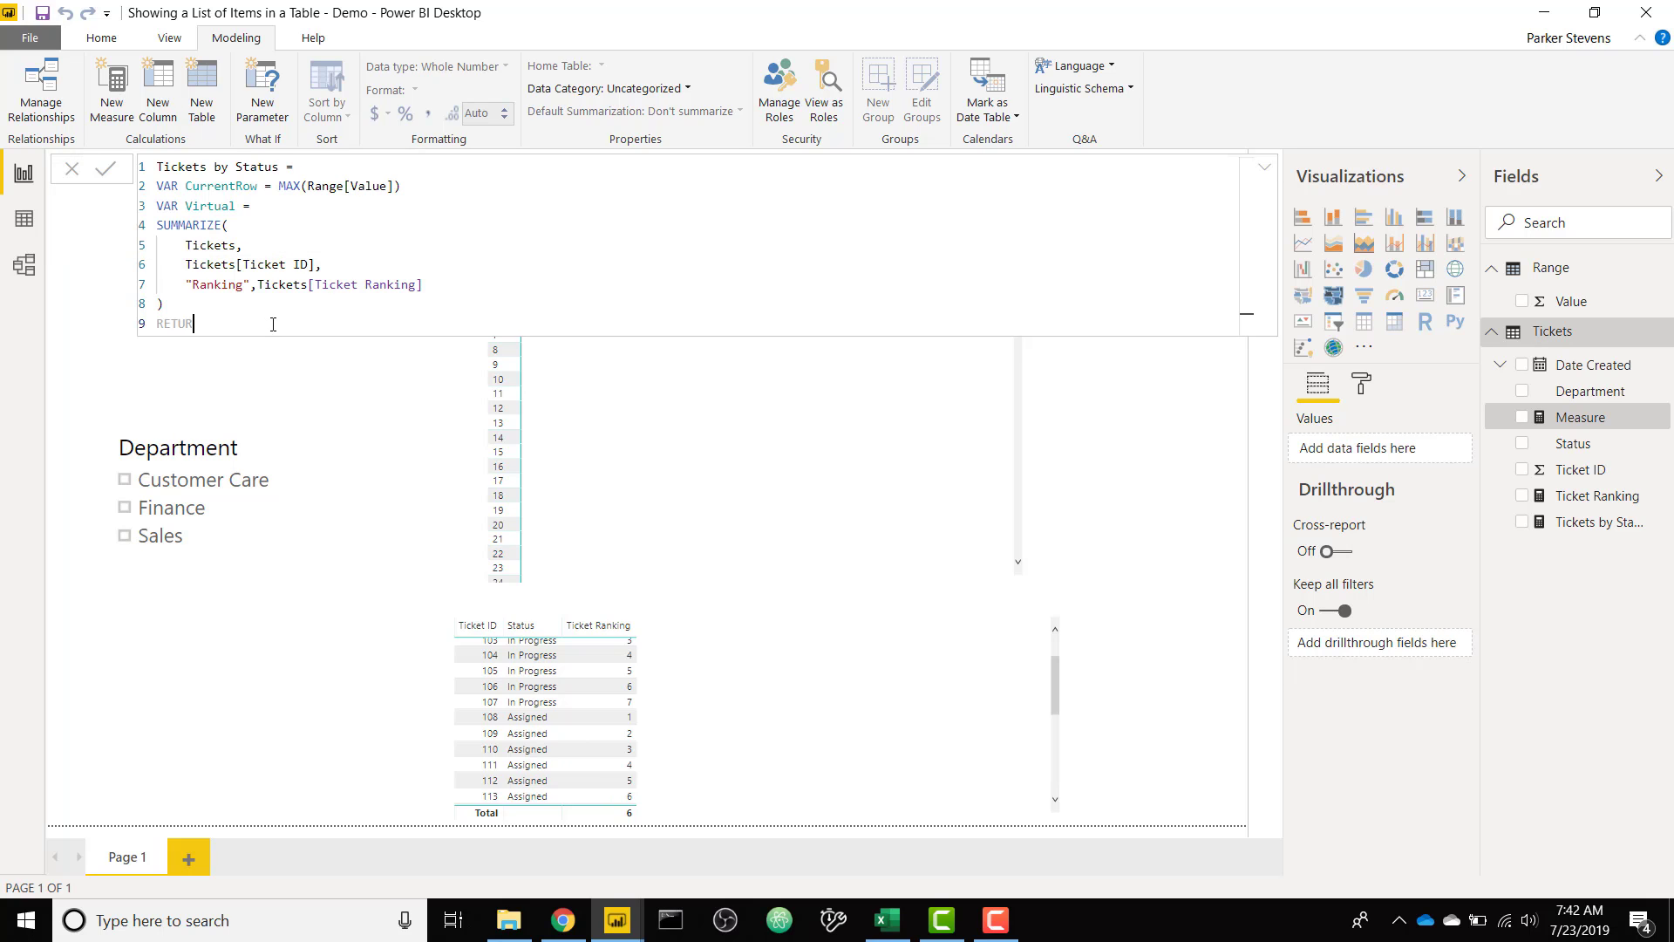
pyautogui.write('N')
pyautogui.press('Return')
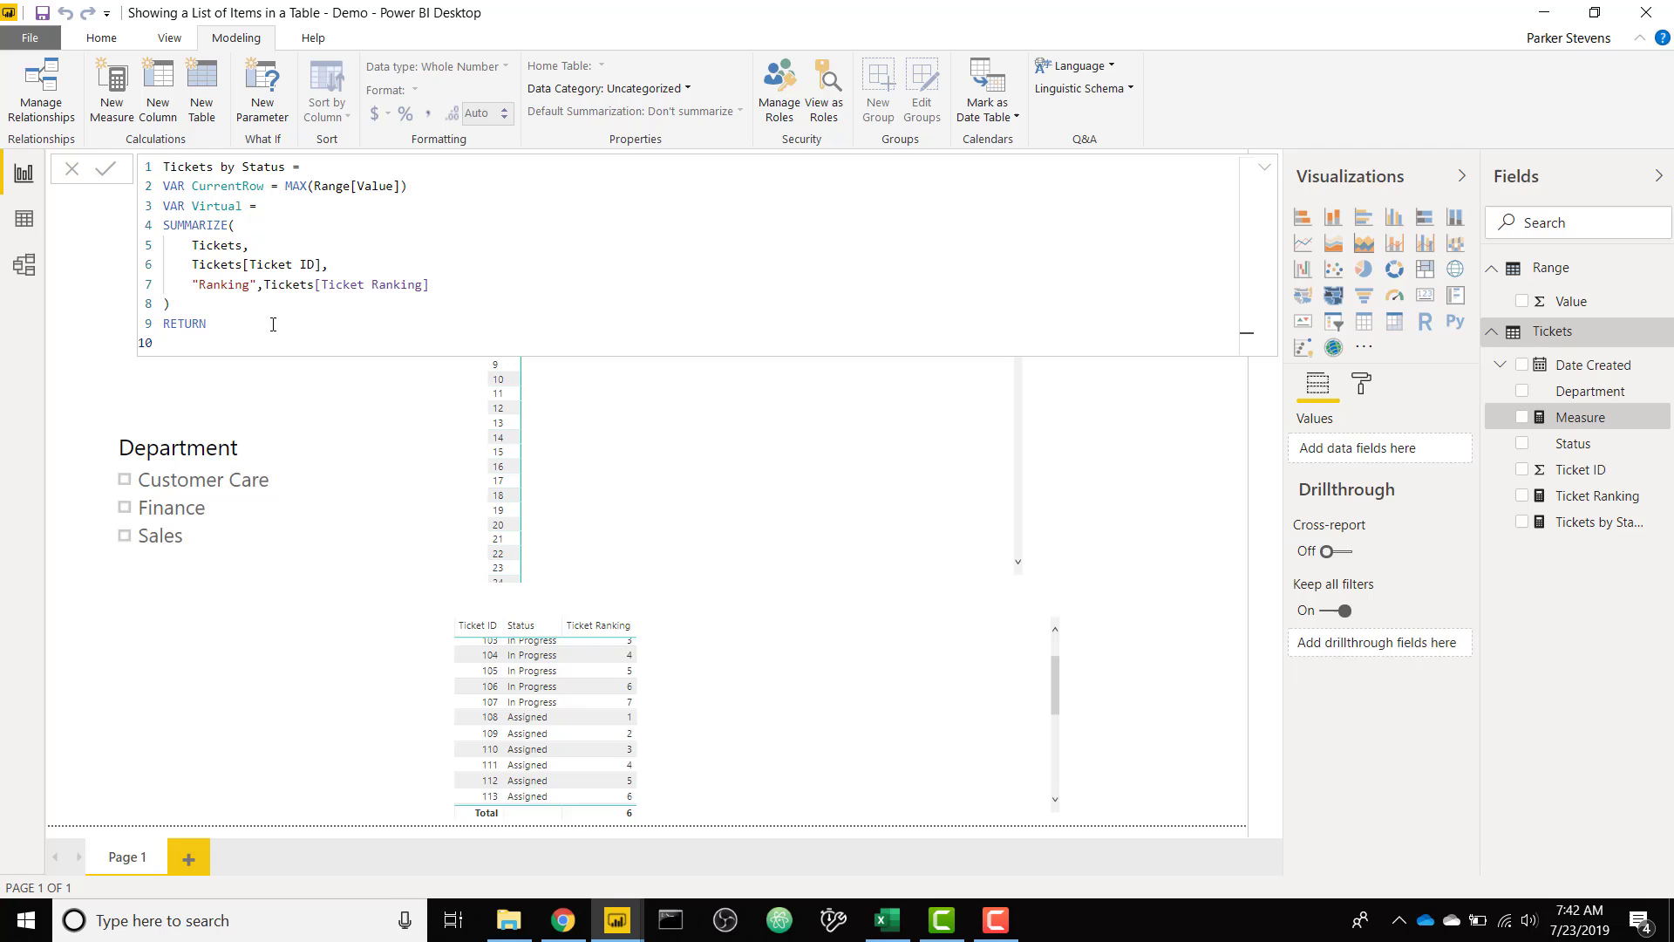
pyautogui.write('MAXX(')
pyautogui.hotkey('shift', 'Return')
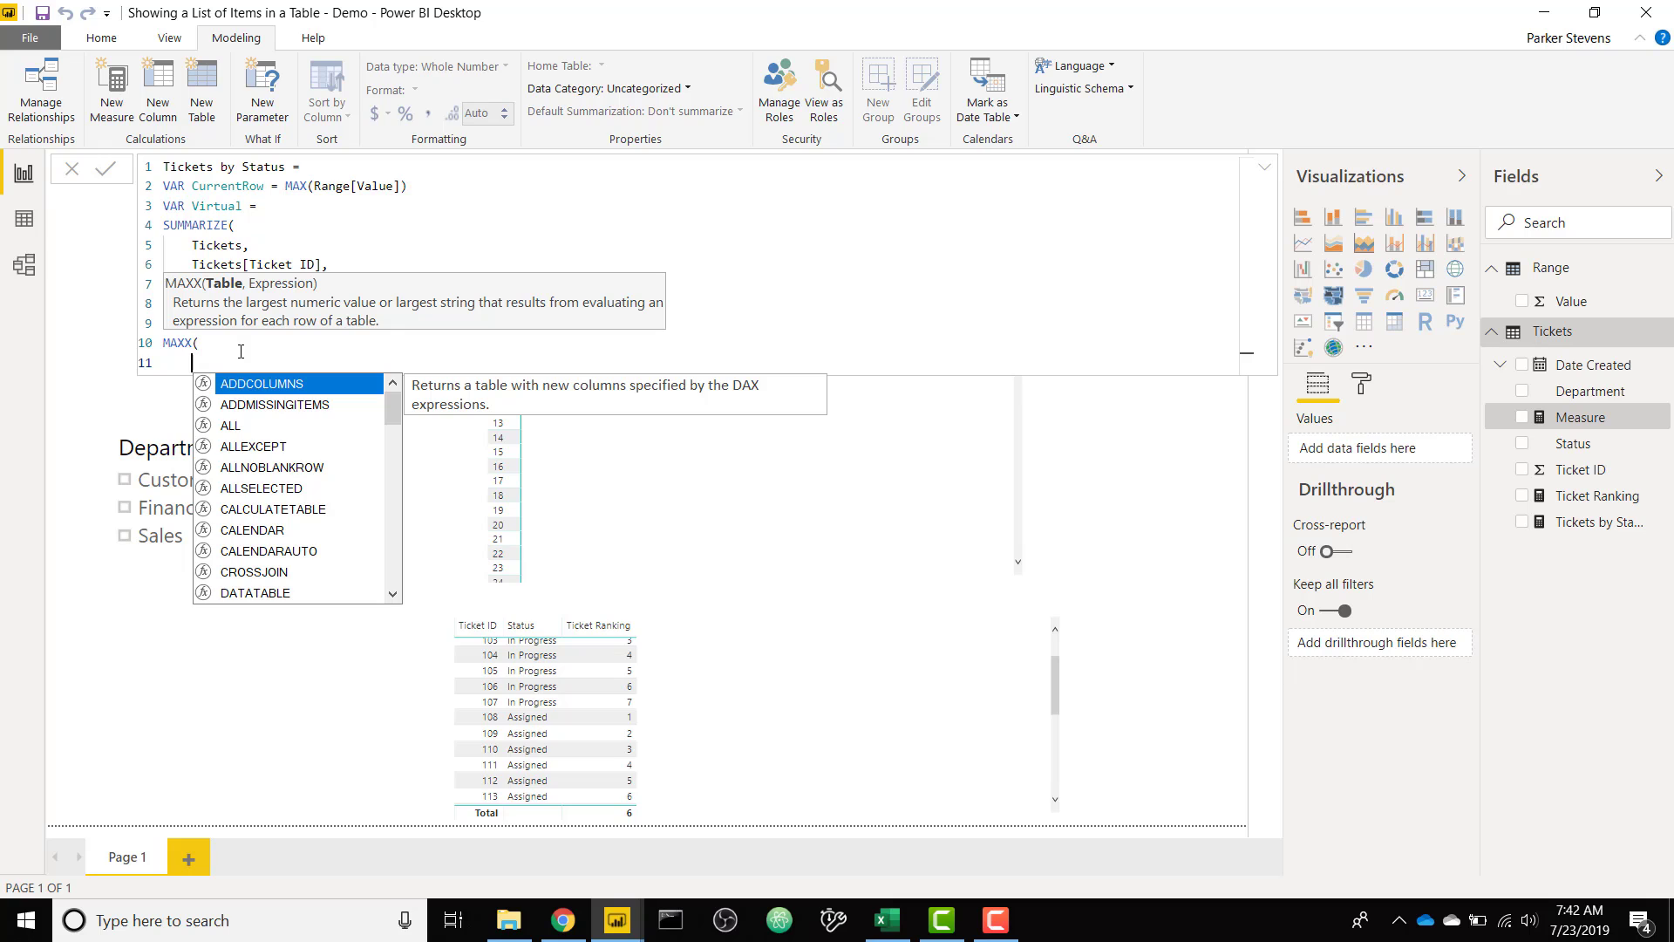
pyautogui.click(353, 246)
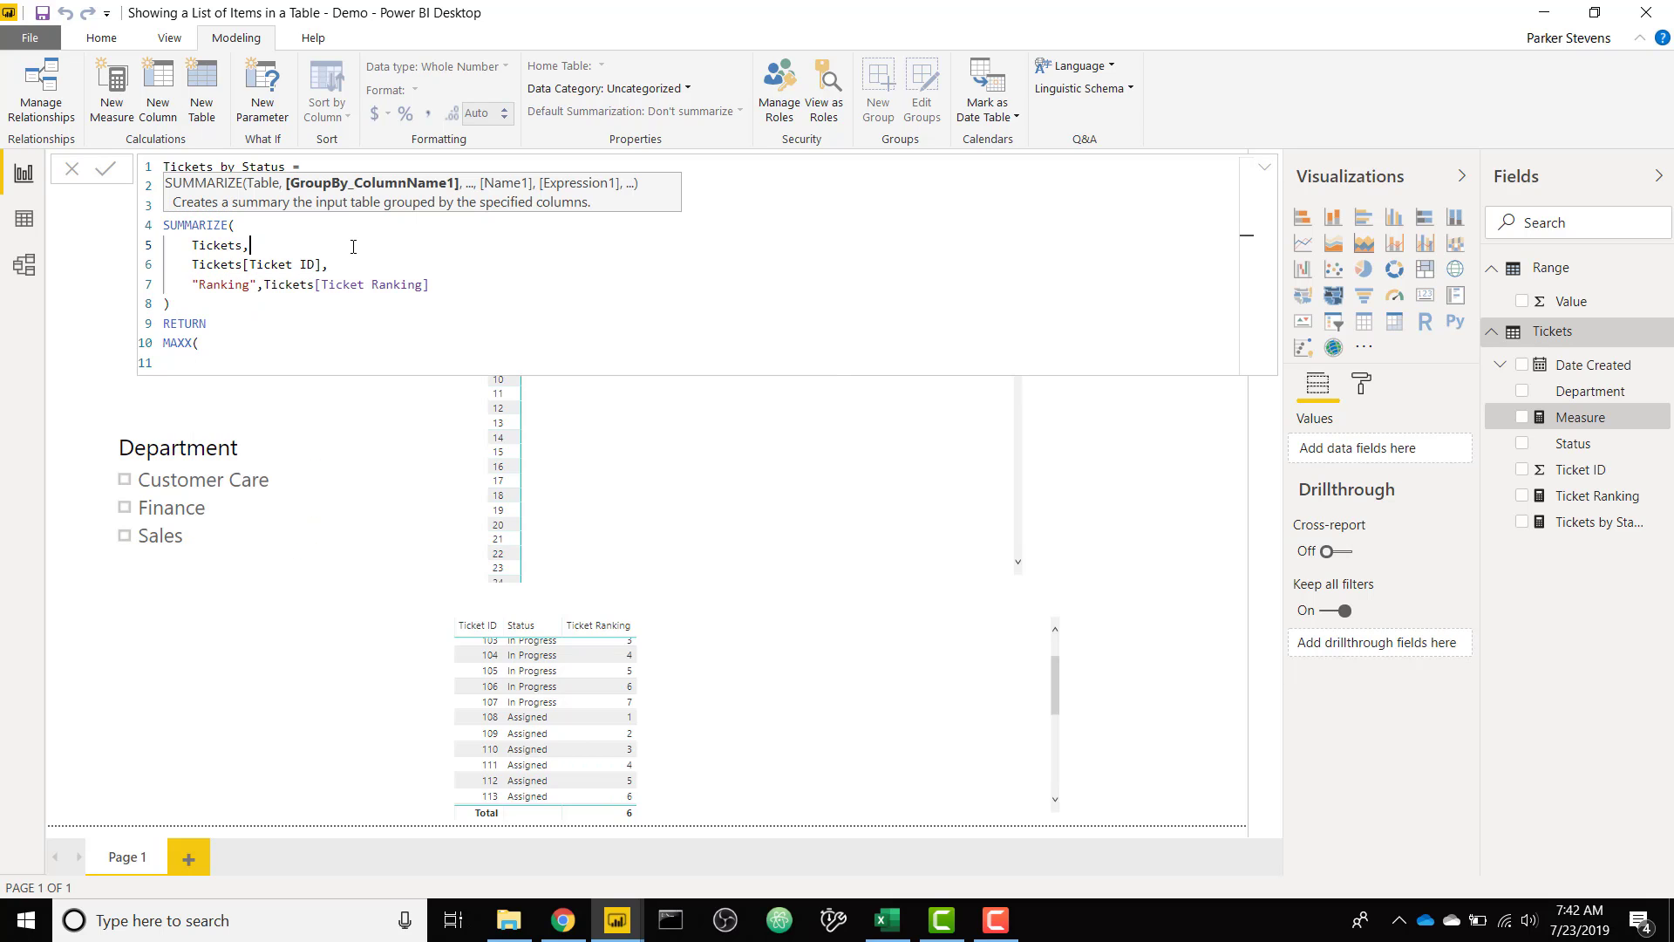
pyautogui.doubleClick(224, 286)
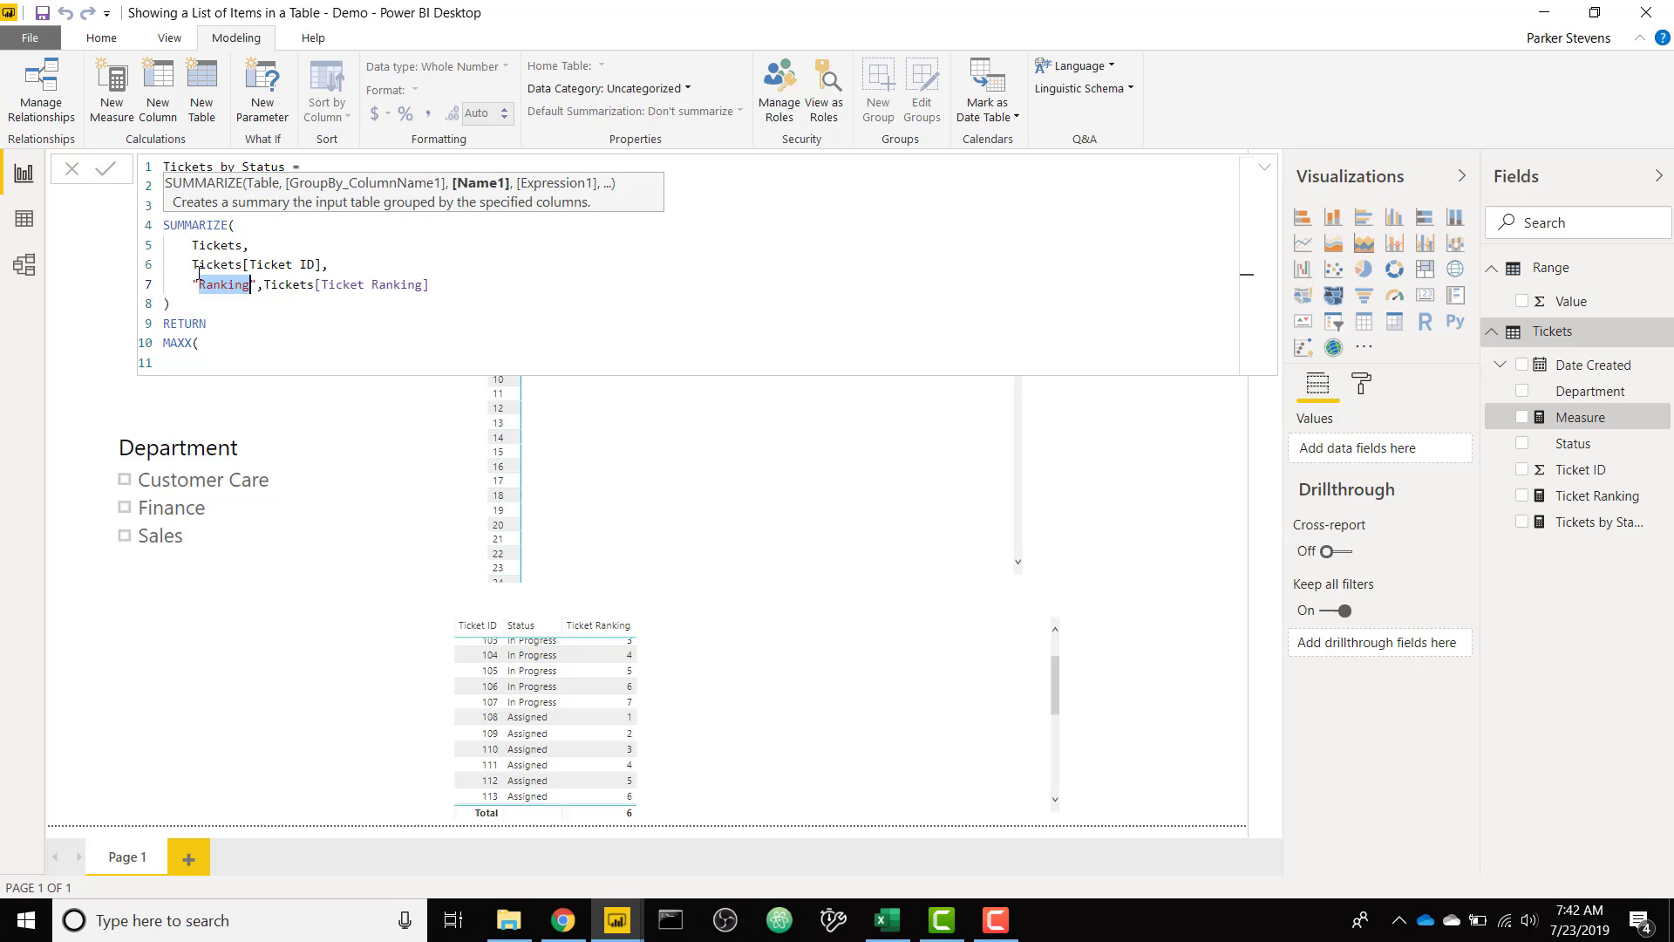
pyautogui.click(270, 232)
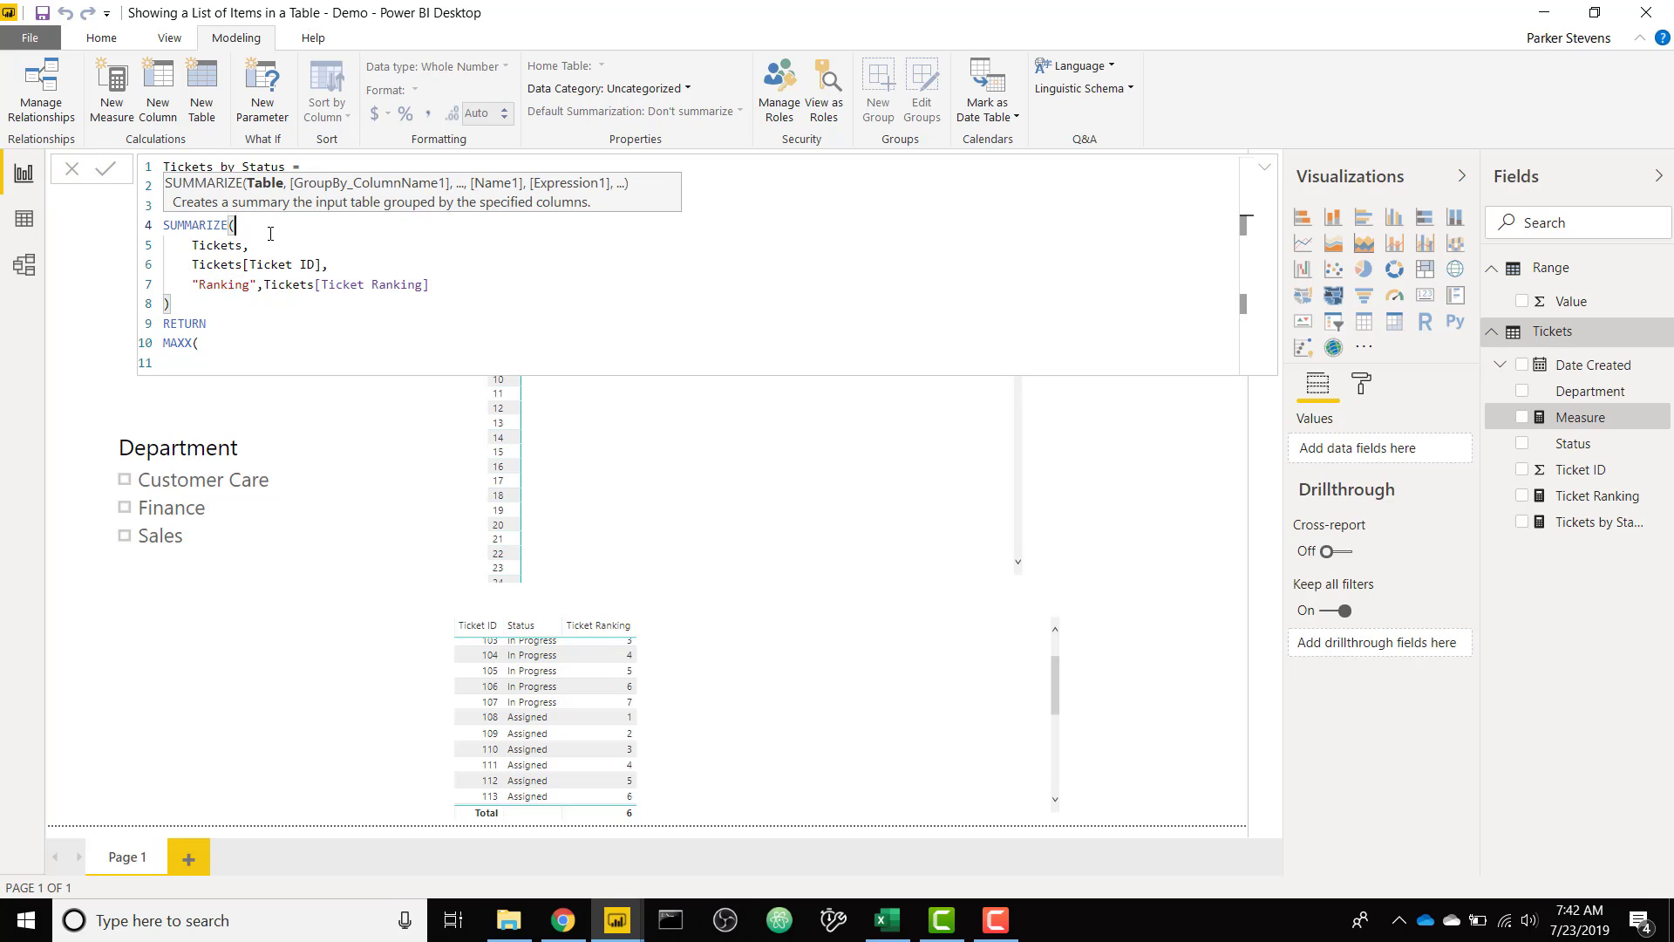
pyautogui.click(205, 363)
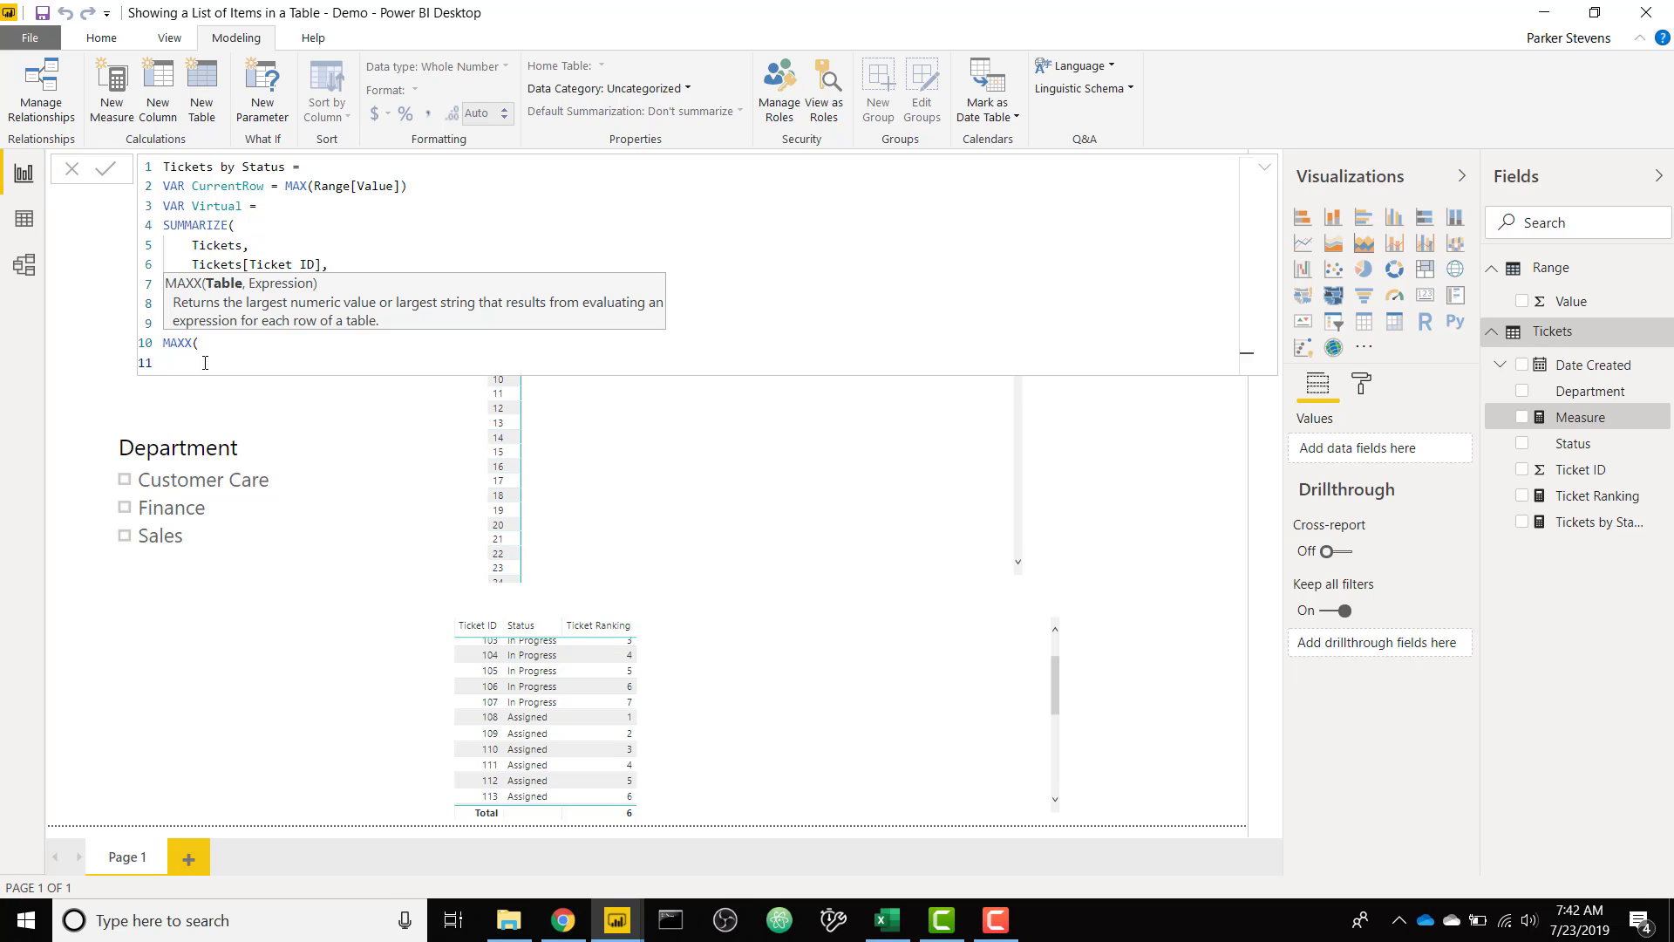
# Insert FILTER(Virtual,[Ranking]=CurrentRow) as the MAXX table argument
pyautogui.write('FILTER(')
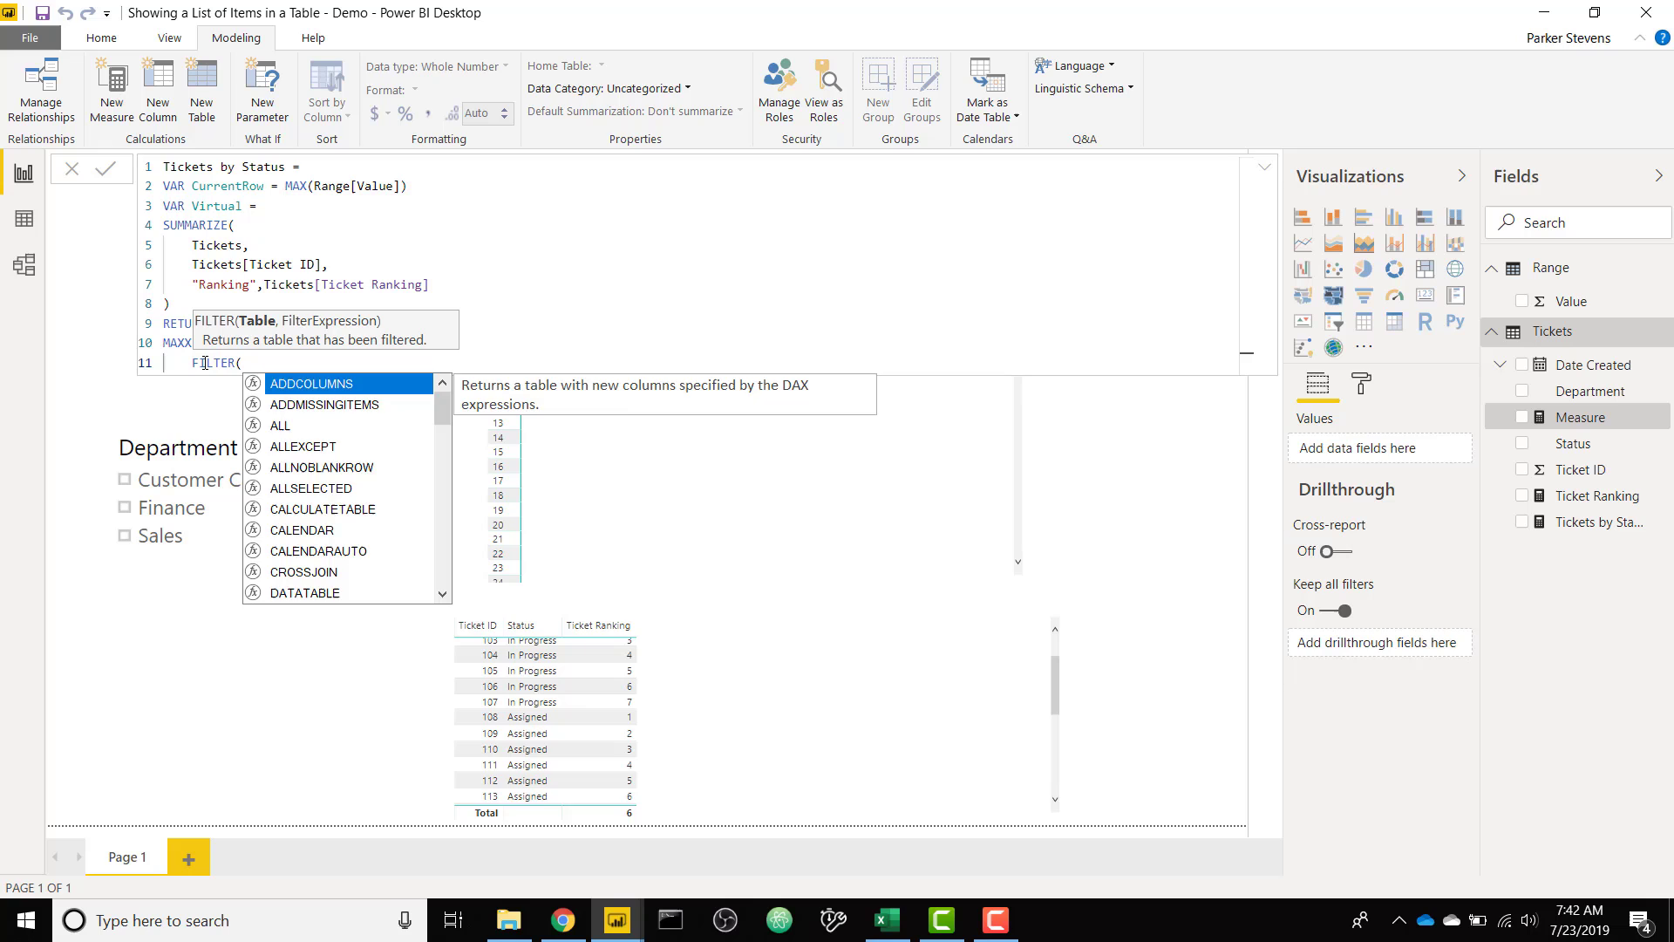
pyautogui.write('Virtual,')
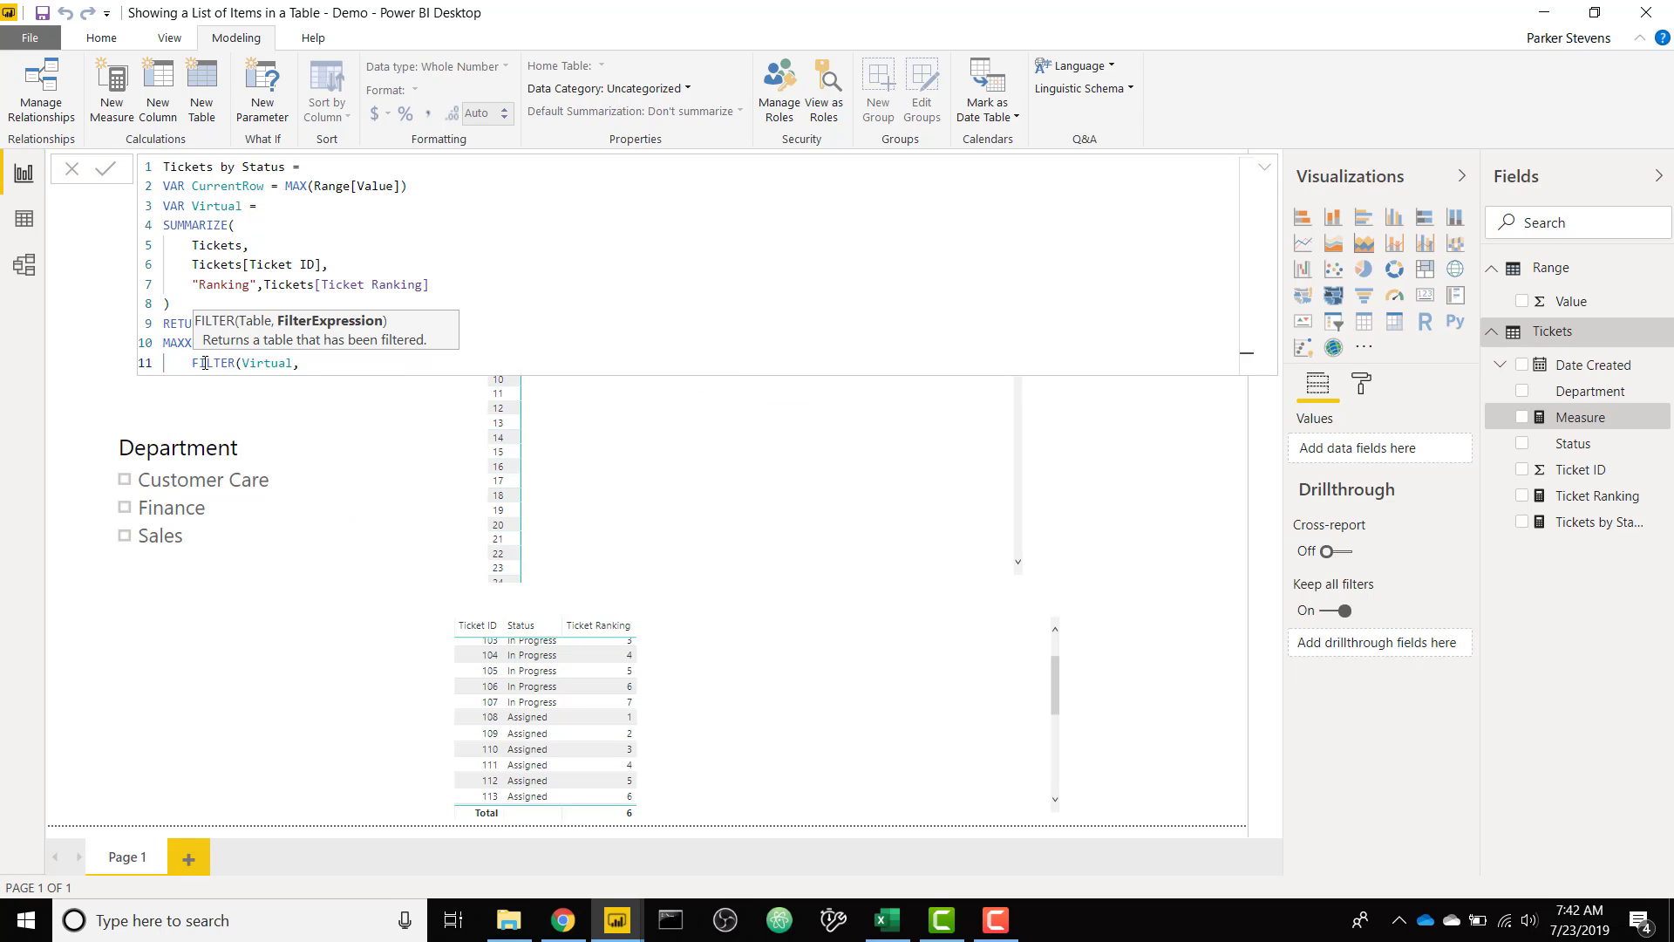
pyautogui.write('[')
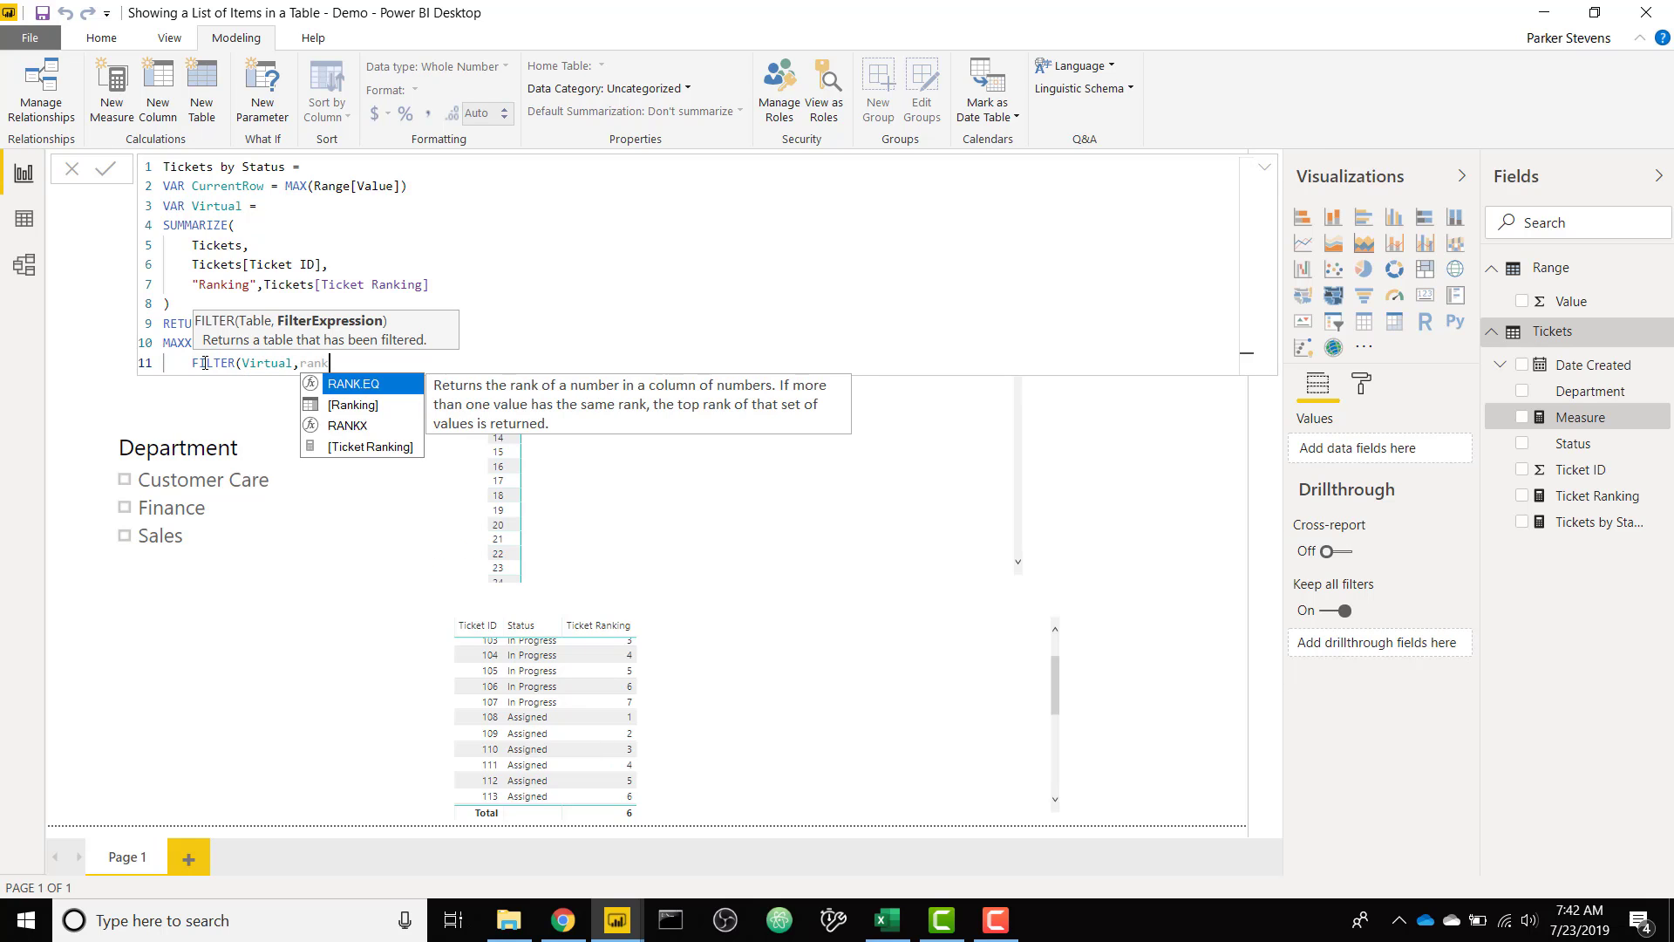
pyautogui.press('Down')
pyautogui.press('Tab')
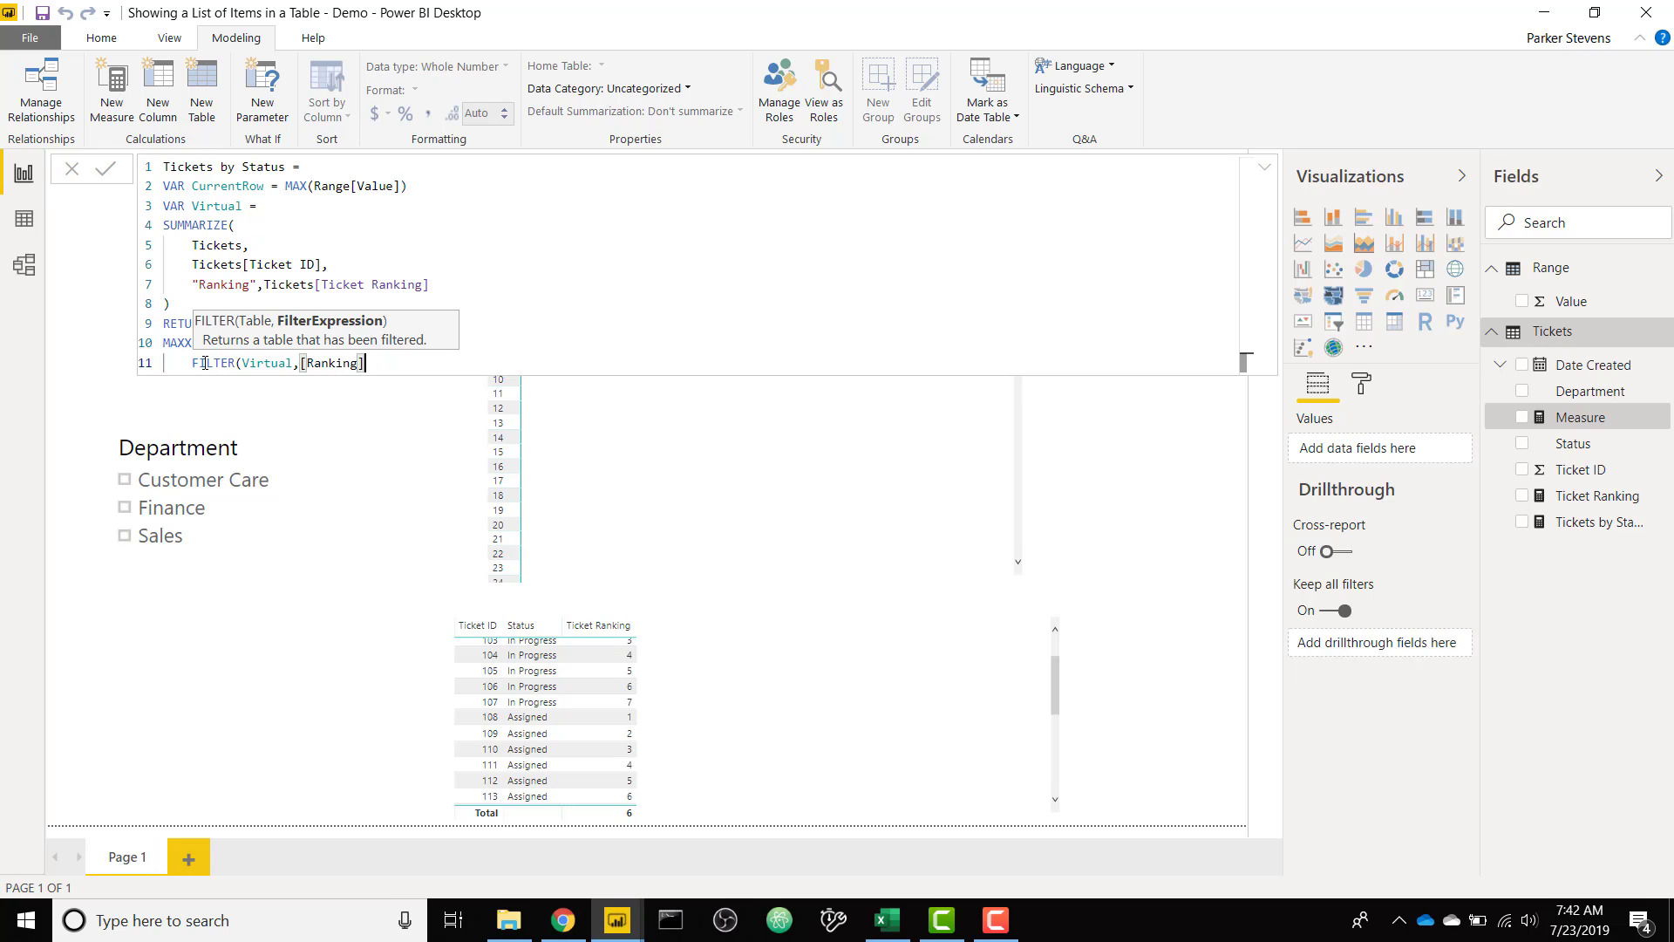
pyautogui.write('=Curr')
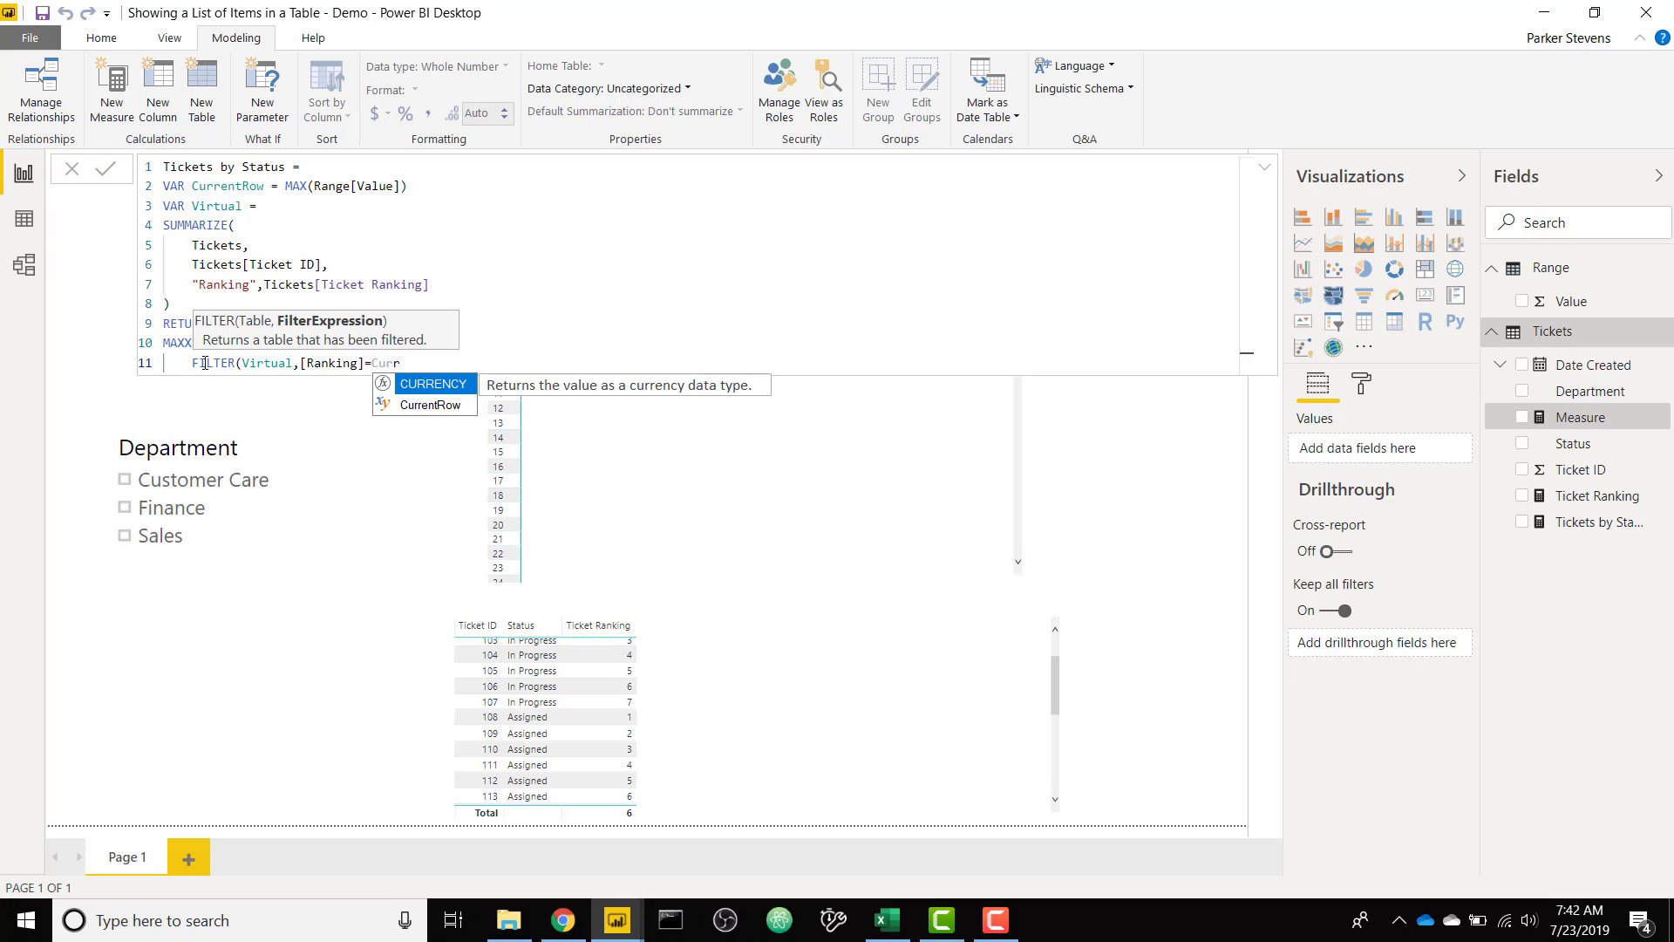
pyautogui.press('Down')
pyautogui.press('Tab')
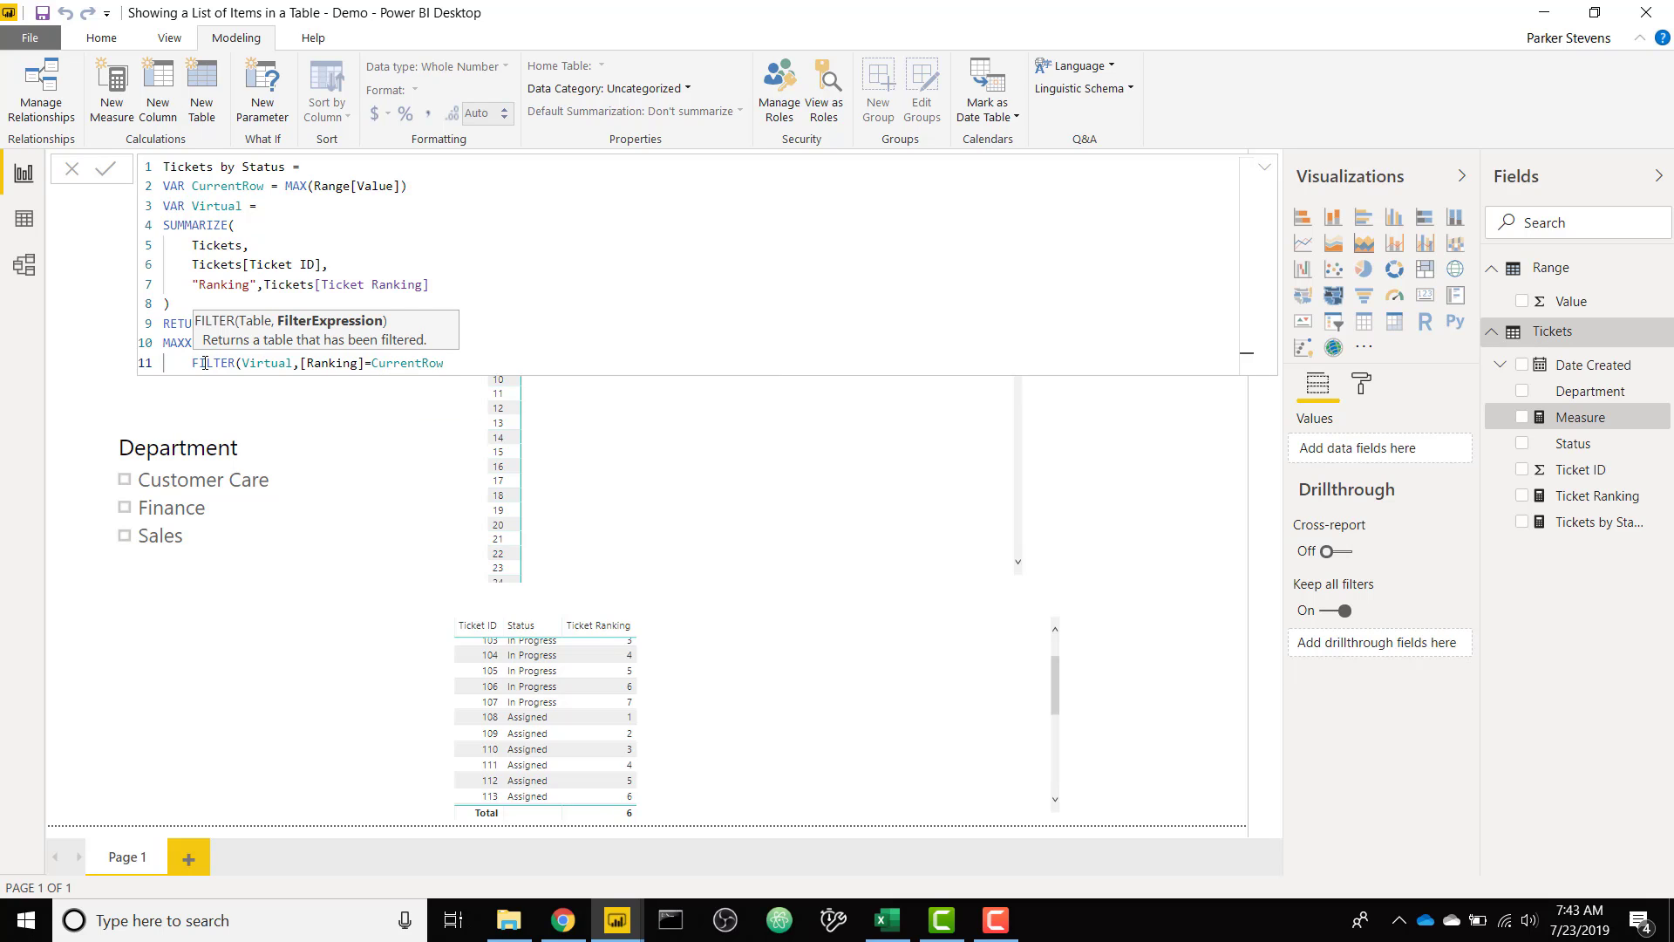
pyautogui.write(')')
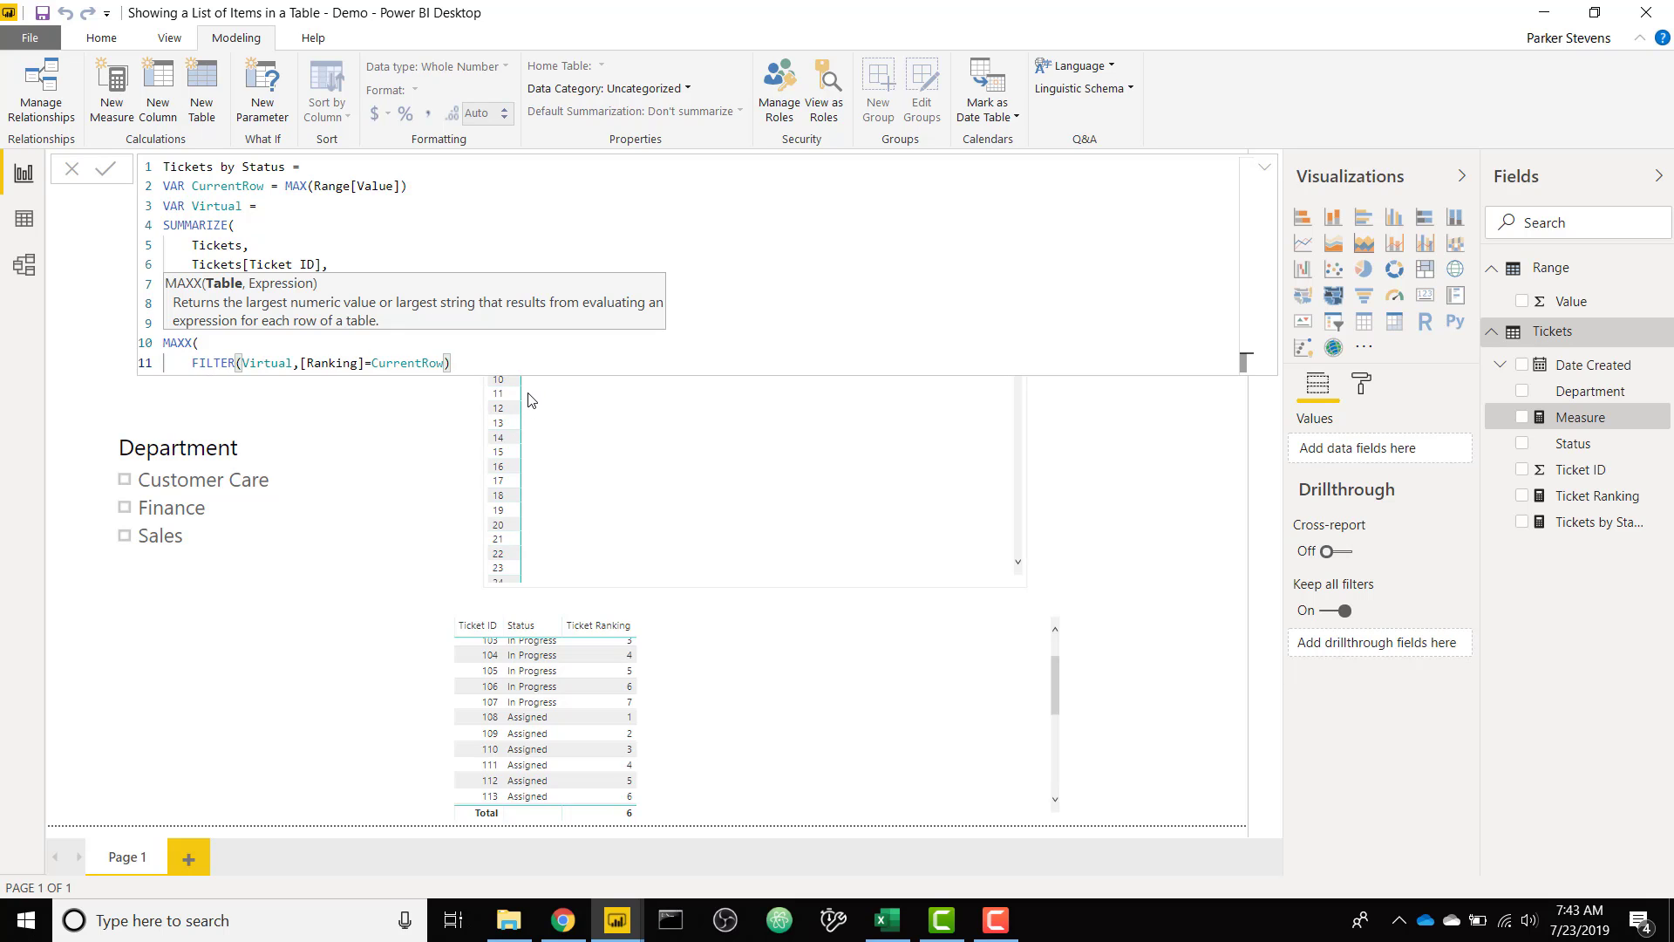
# Finish MAXX with Tickets[Ticket ID] and commit, hitting the duplicate-name error
pyautogui.write(',')
pyautogui.press('Return')
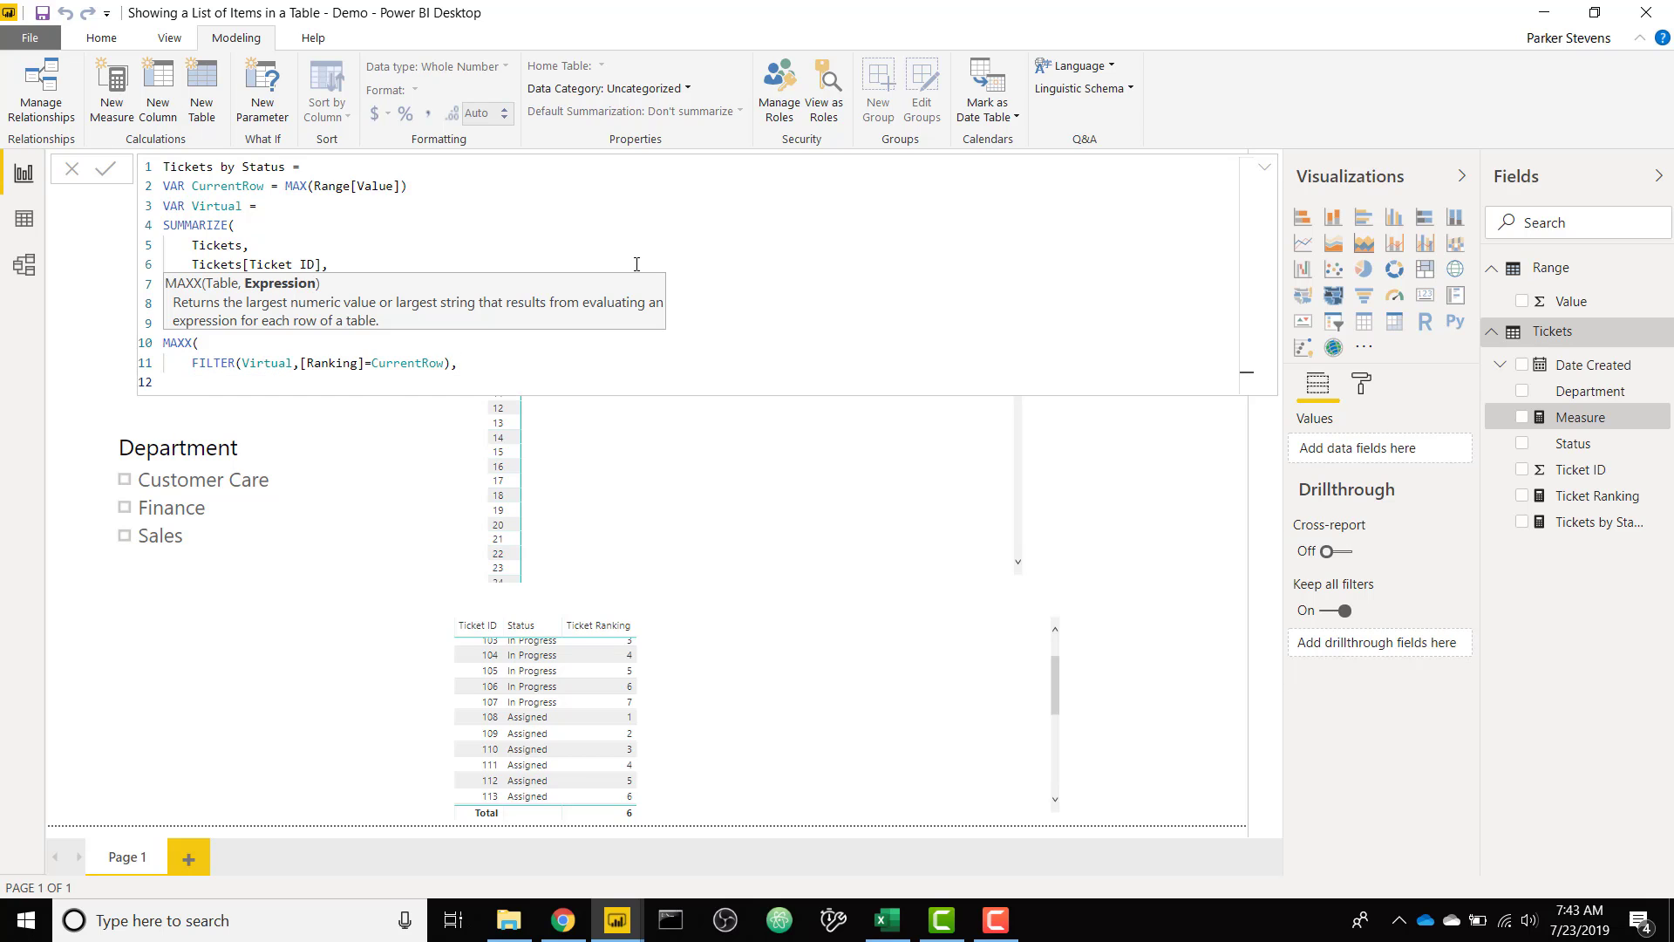
pyautogui.write('tick')
pyautogui.press('Down')
pyautogui.press('Tab')
pyautogui.press('Return')
pyautogui.write(')')
pyautogui.press('Return')
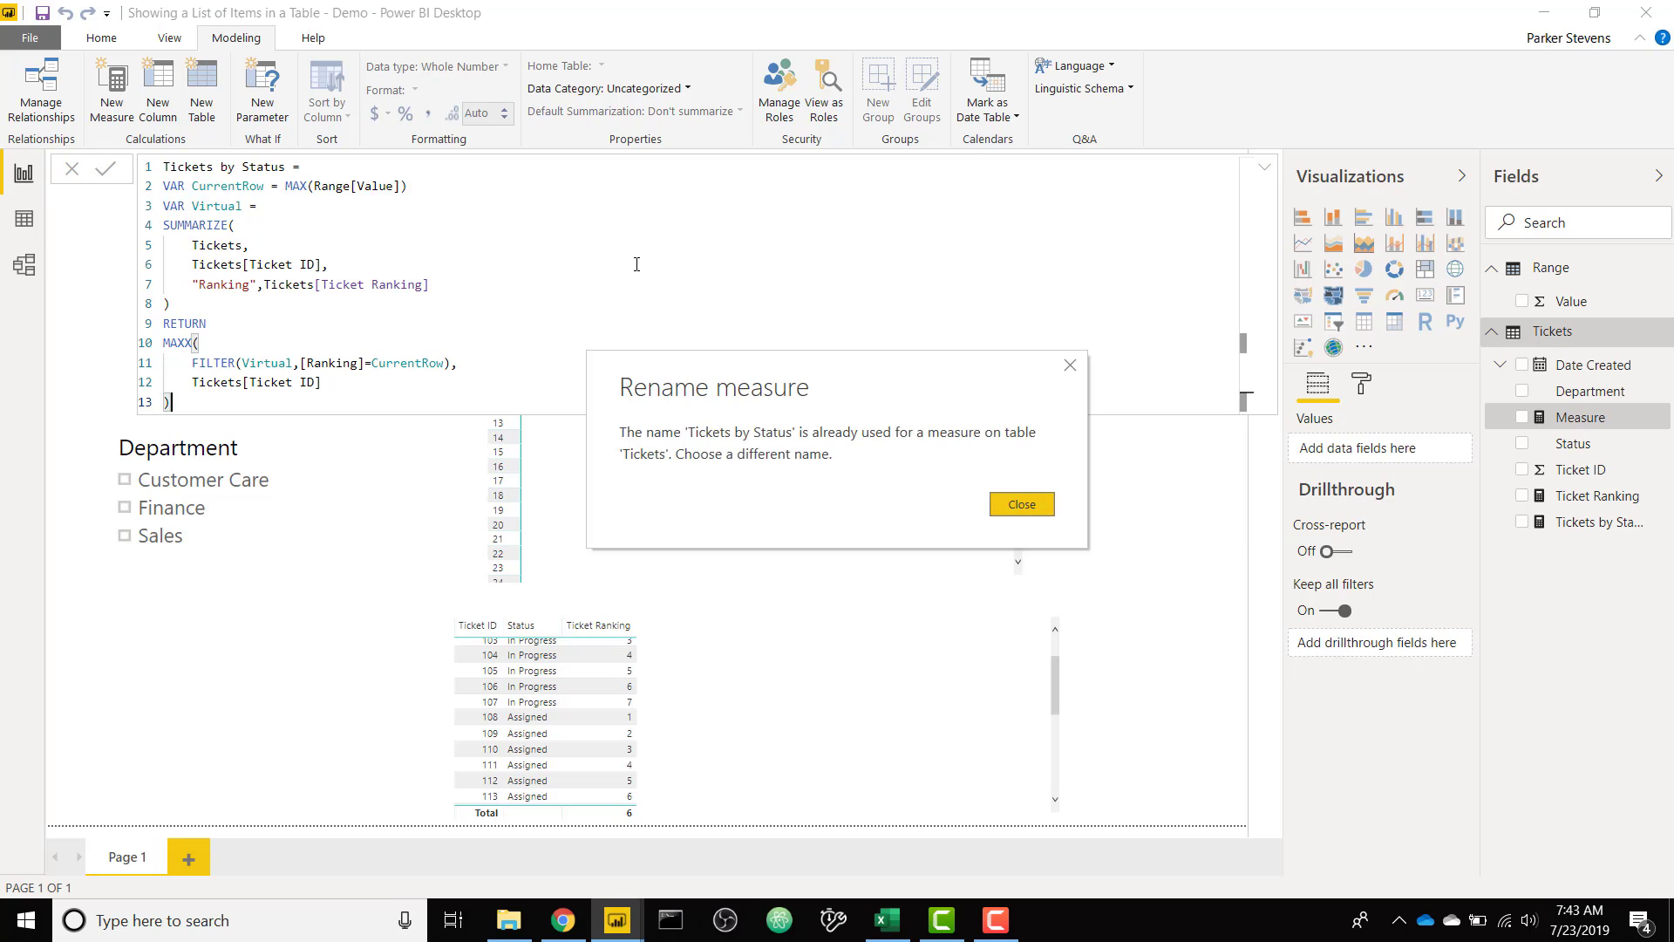
# Dismiss the error and rename the new measure to 'Tickets by Status Measure'
pyautogui.click(1008, 507)
pyautogui.press('Right')
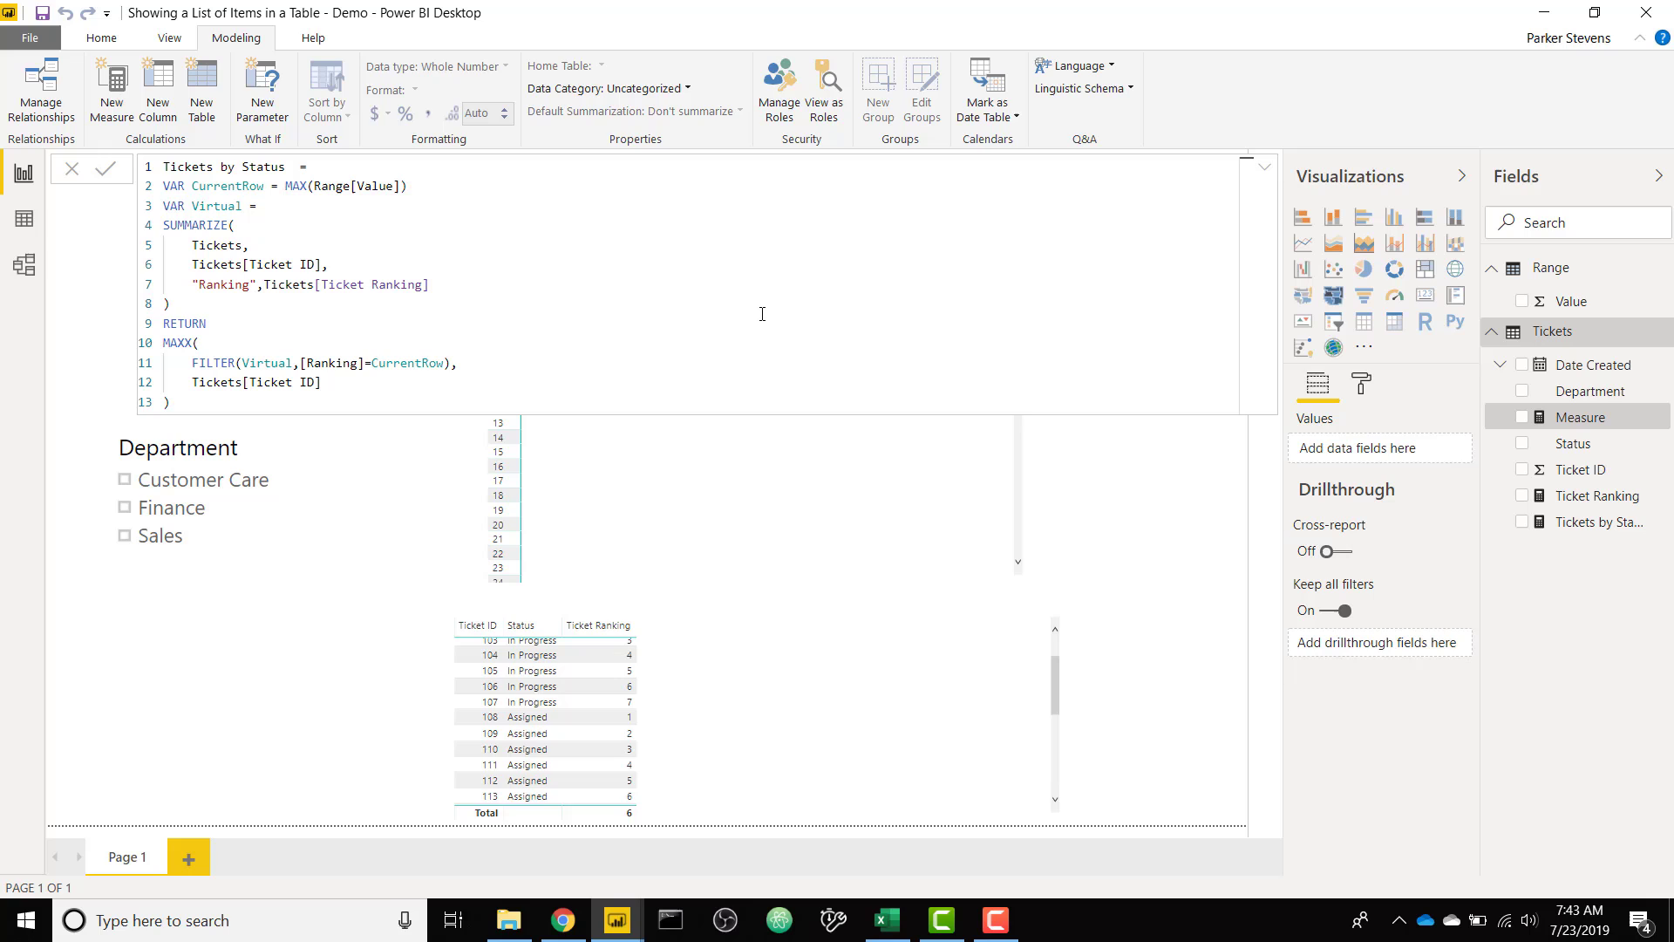
pyautogui.write('Measure')
pyautogui.press('Return')
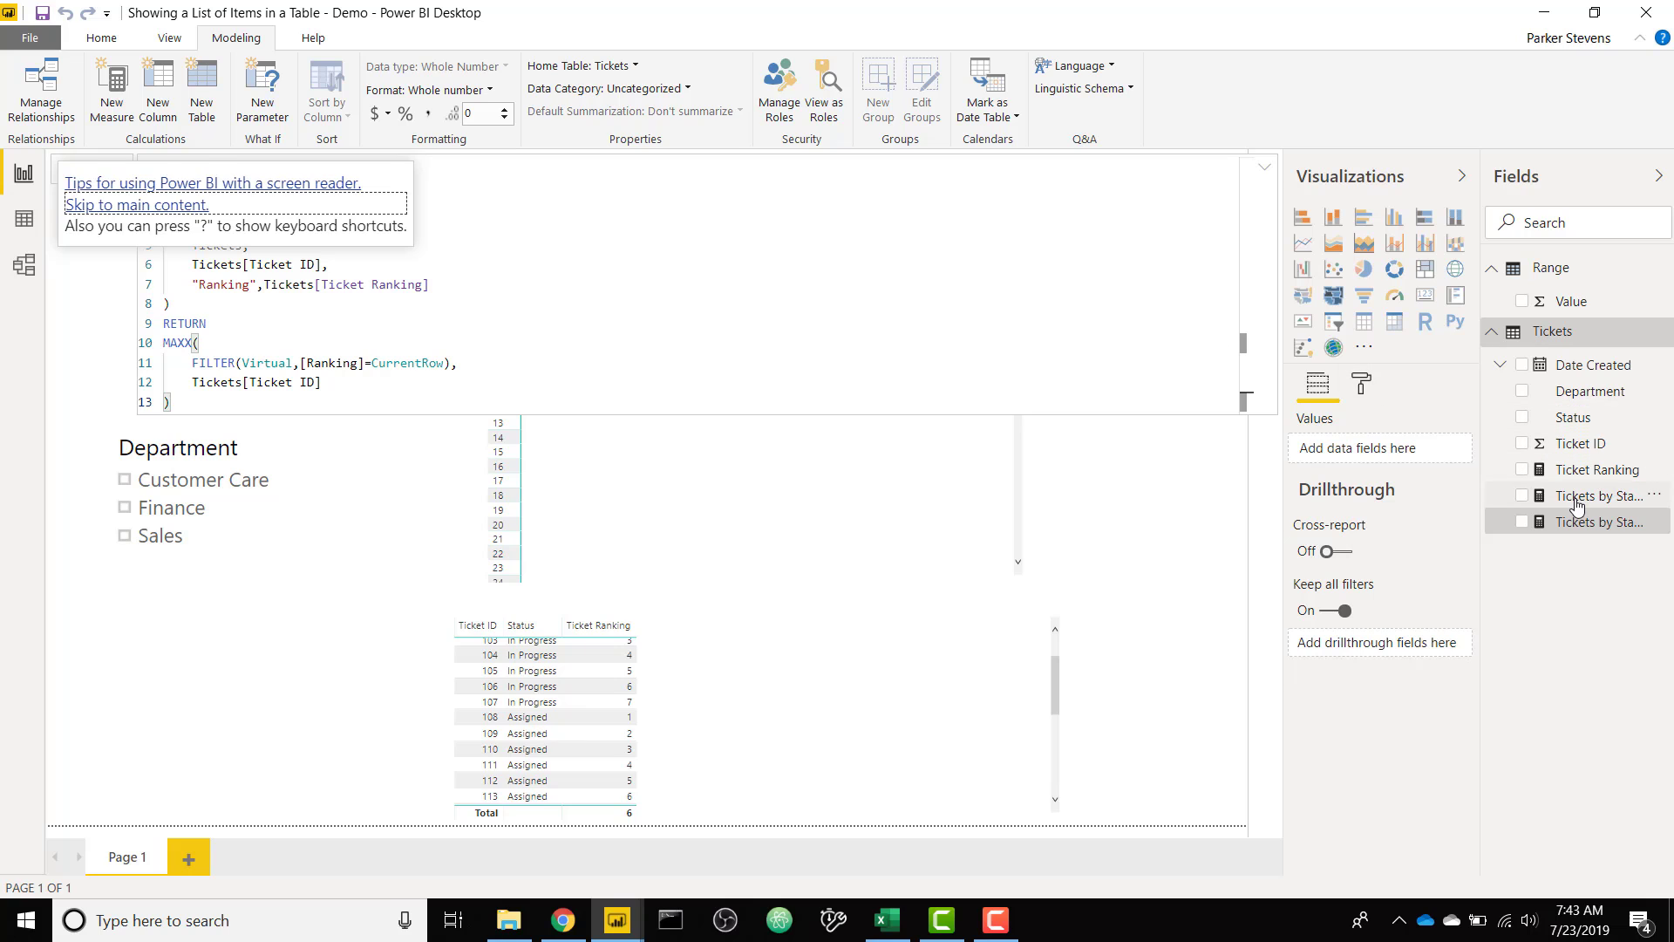
# Delete the old Tickets by Status measure and reopen Tickets by Status Measure's formula
pyautogui.click(1577, 499)
pyautogui.rightClick(1577, 499)
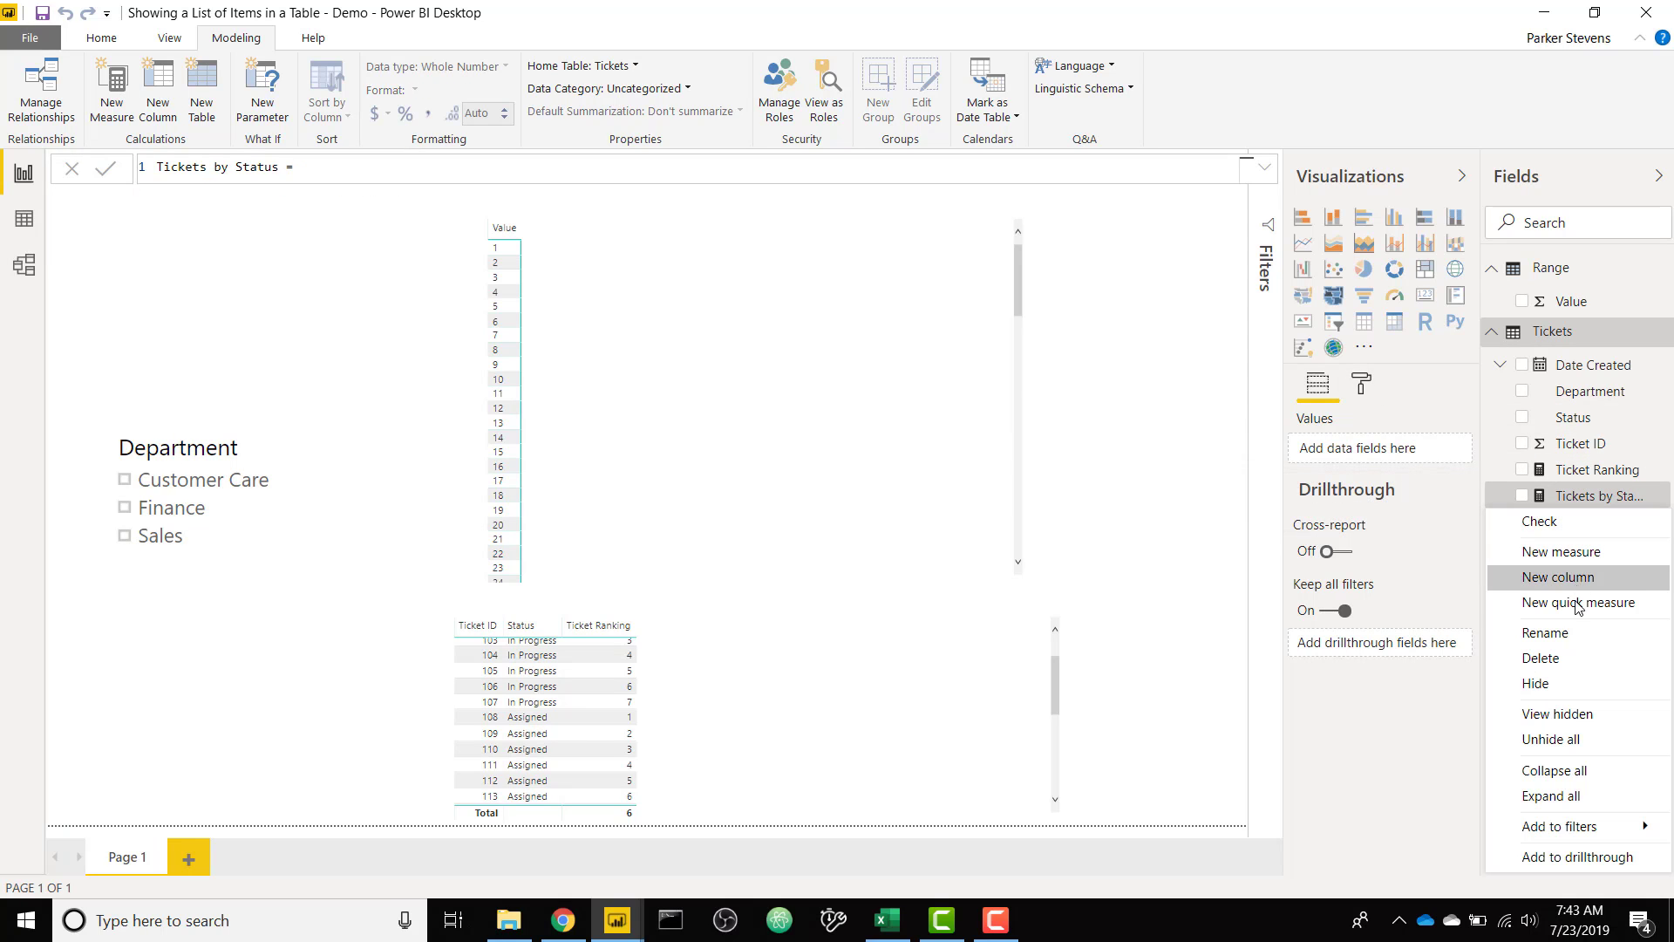
pyautogui.click(1571, 657)
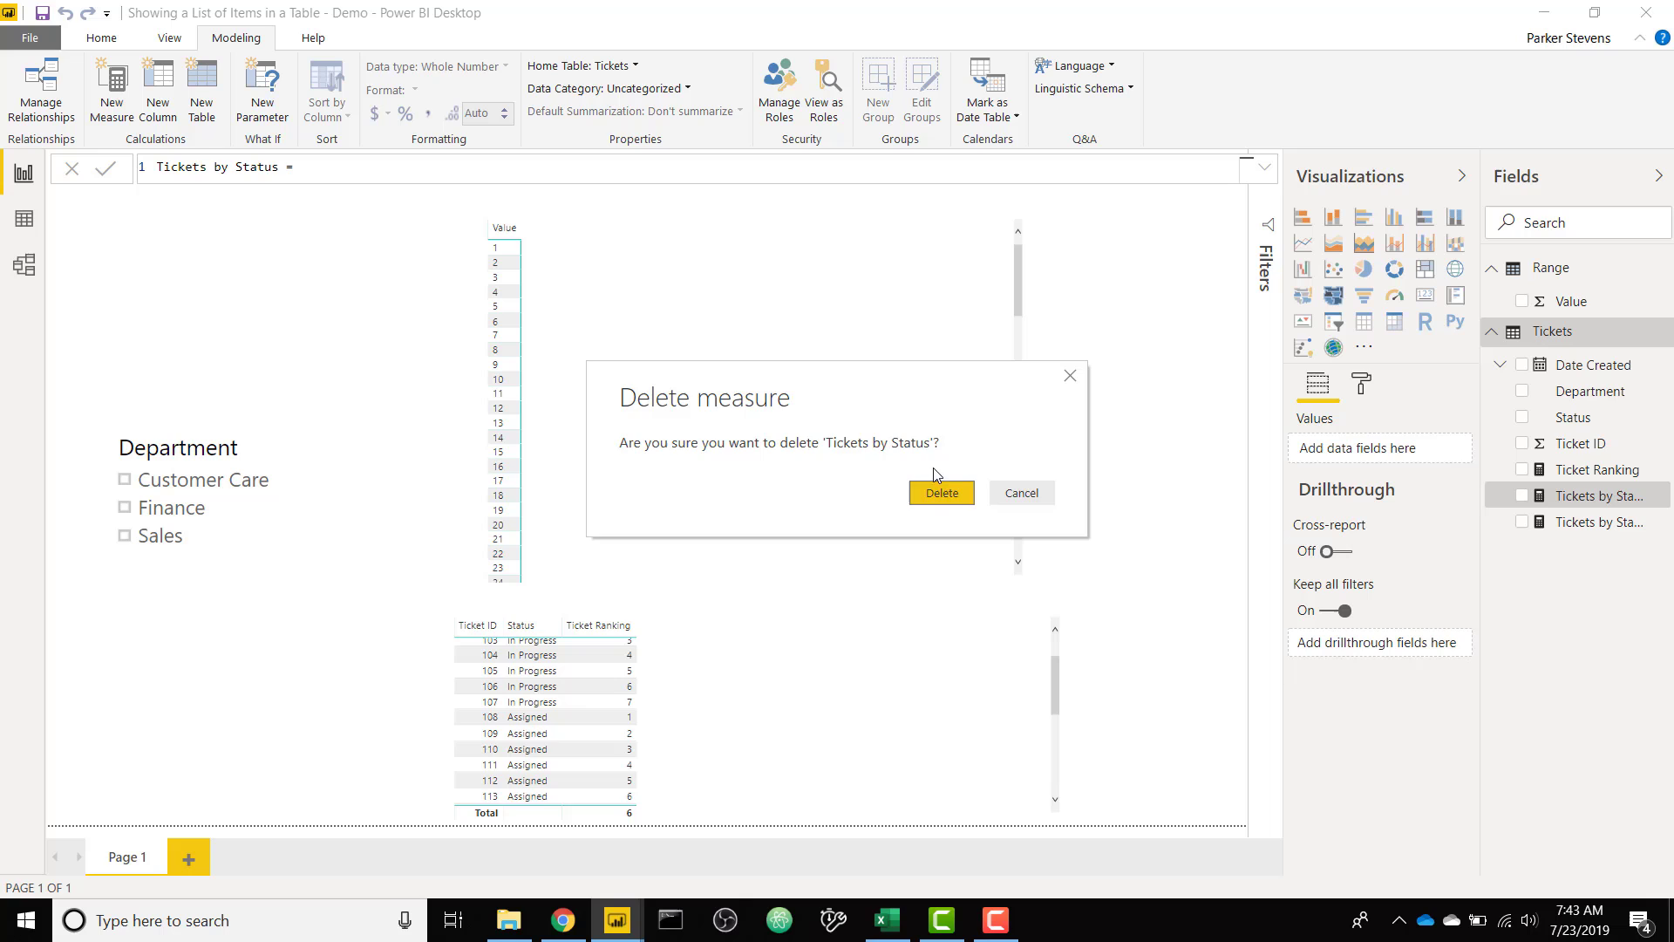
pyautogui.click(942, 493)
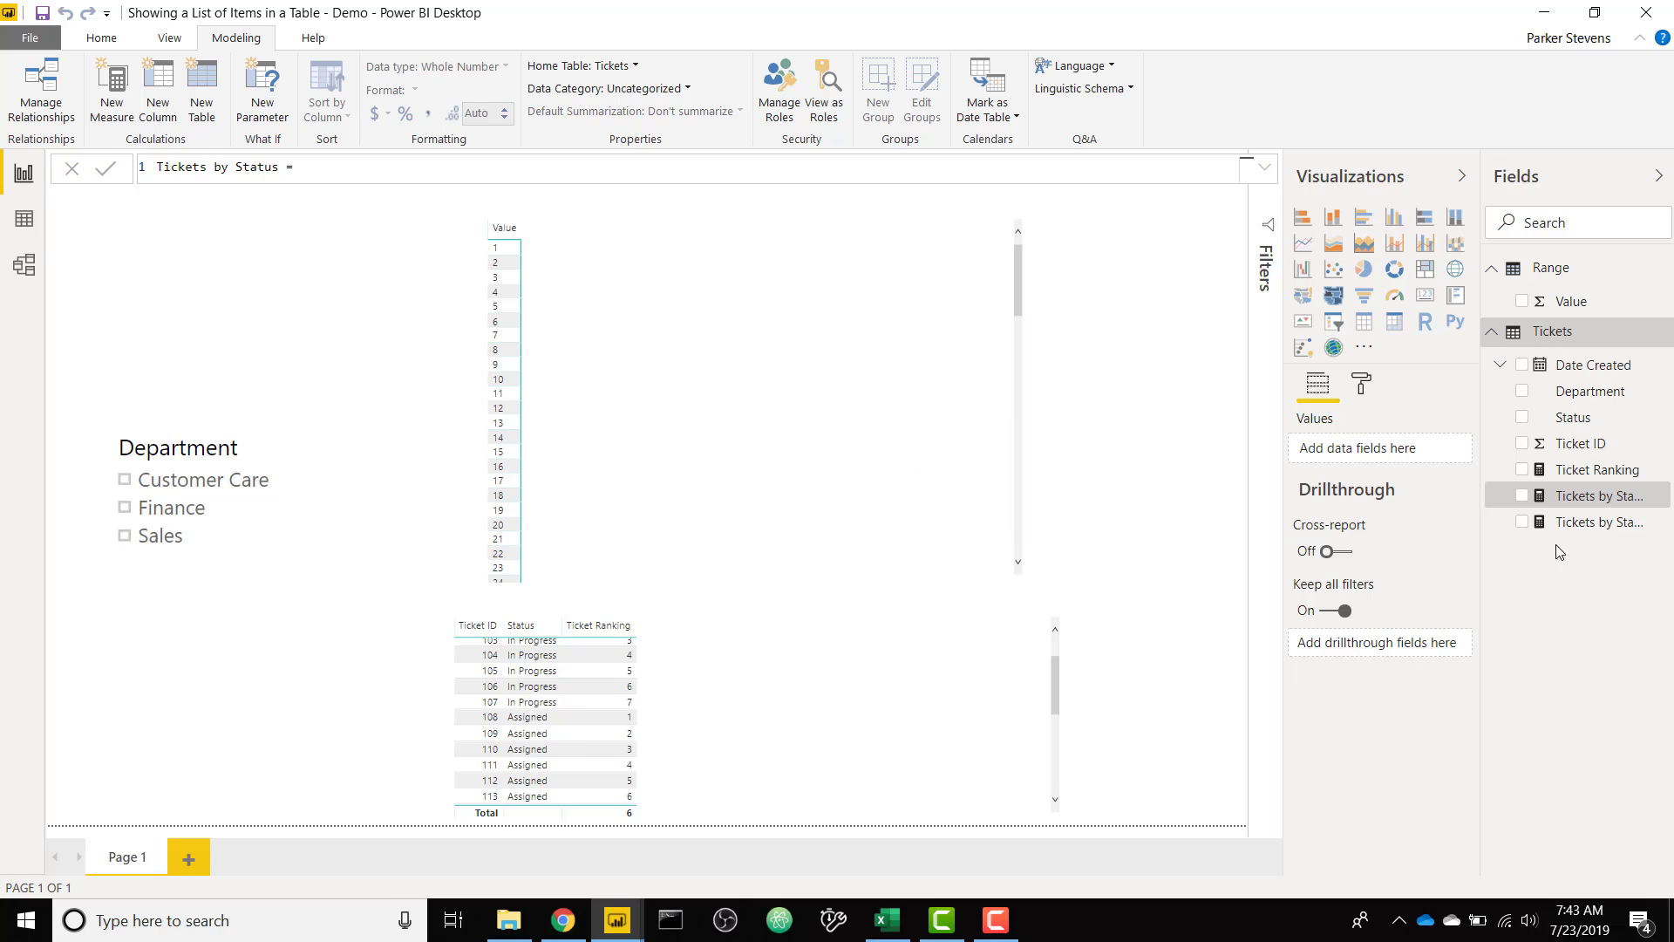
pyautogui.click(1605, 501)
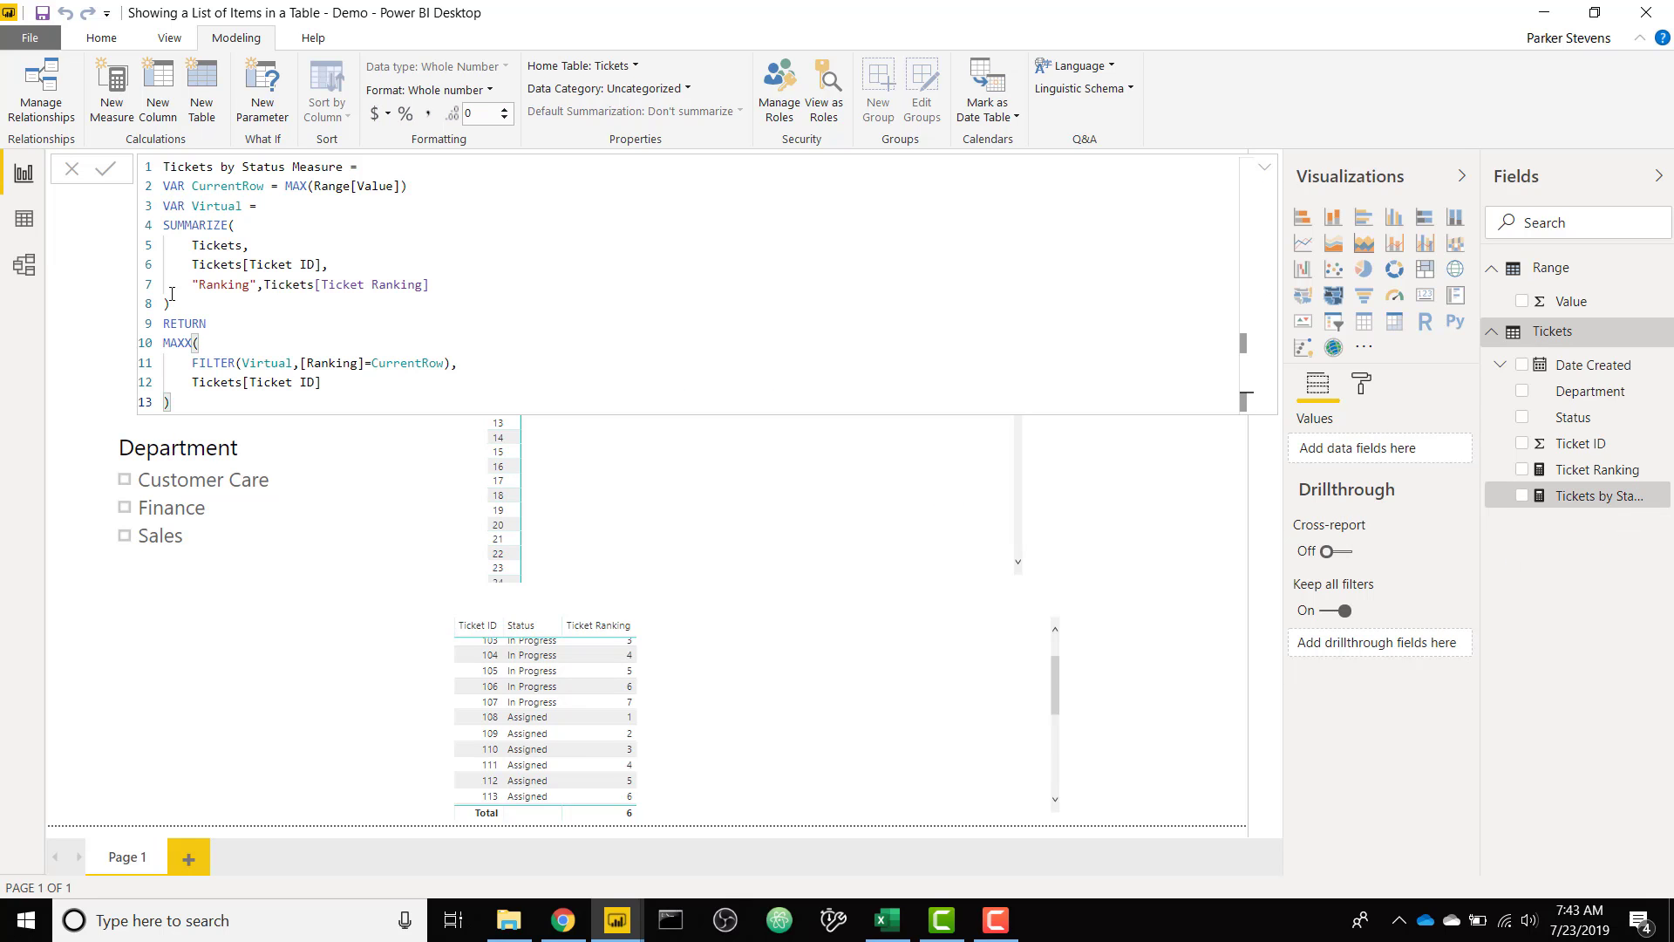
# Put Tickets by Status Measure in the Value matrix's values and Status in its columns
pyautogui.click(1265, 168)
pyautogui.click(1267, 171)
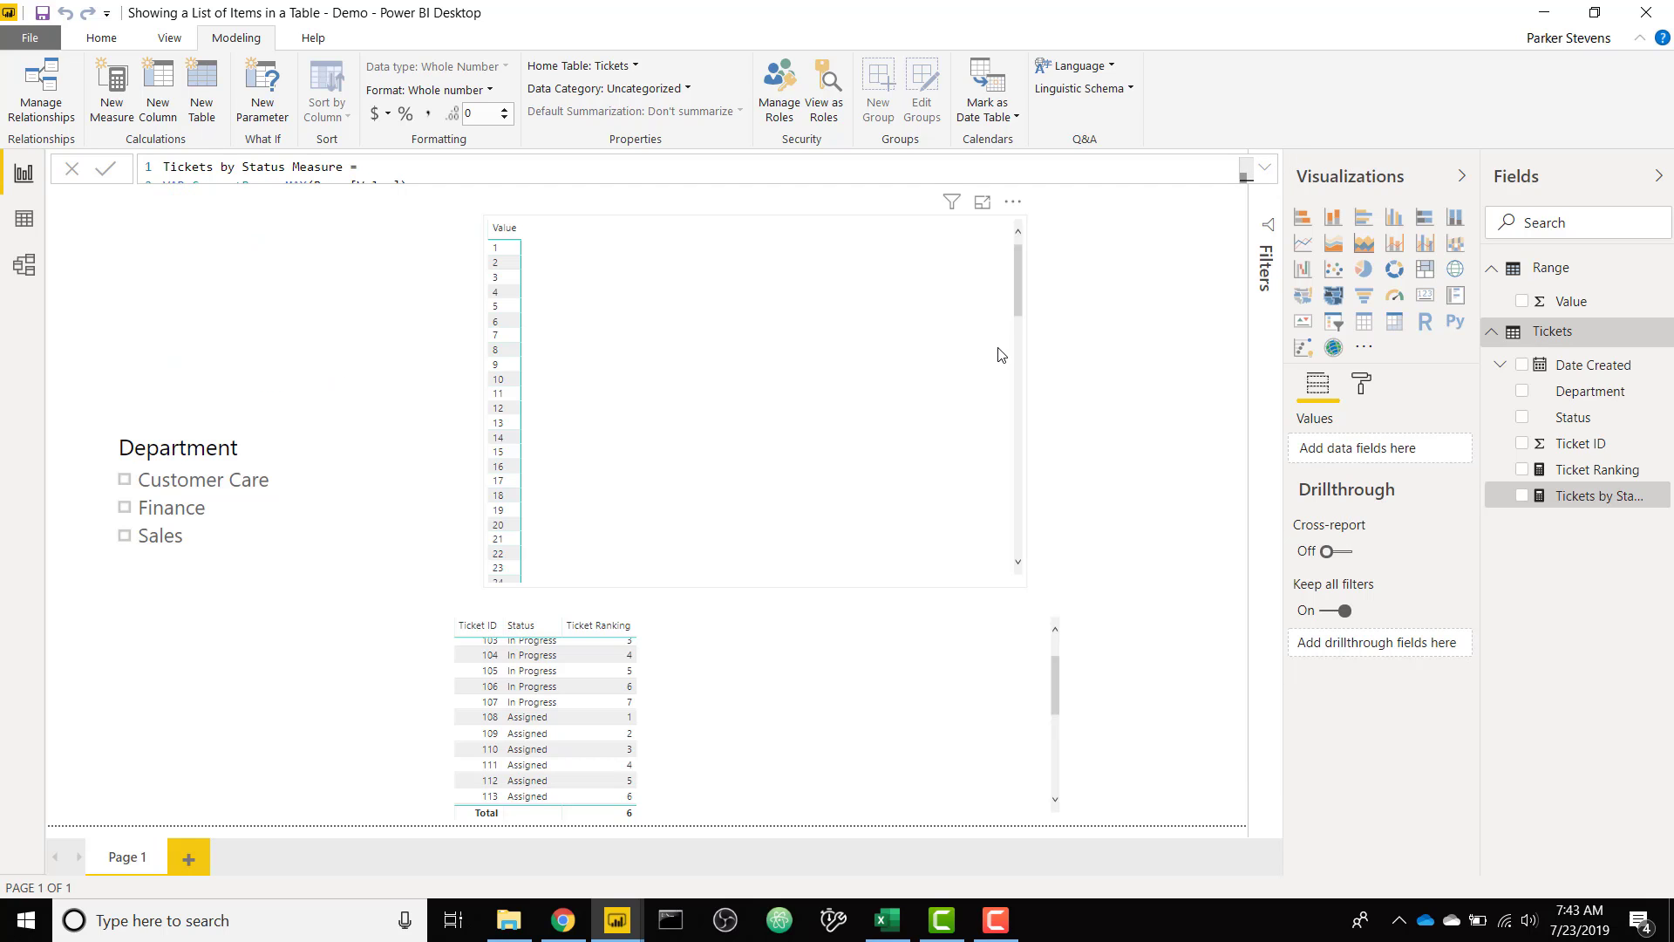
pyautogui.click(914, 365)
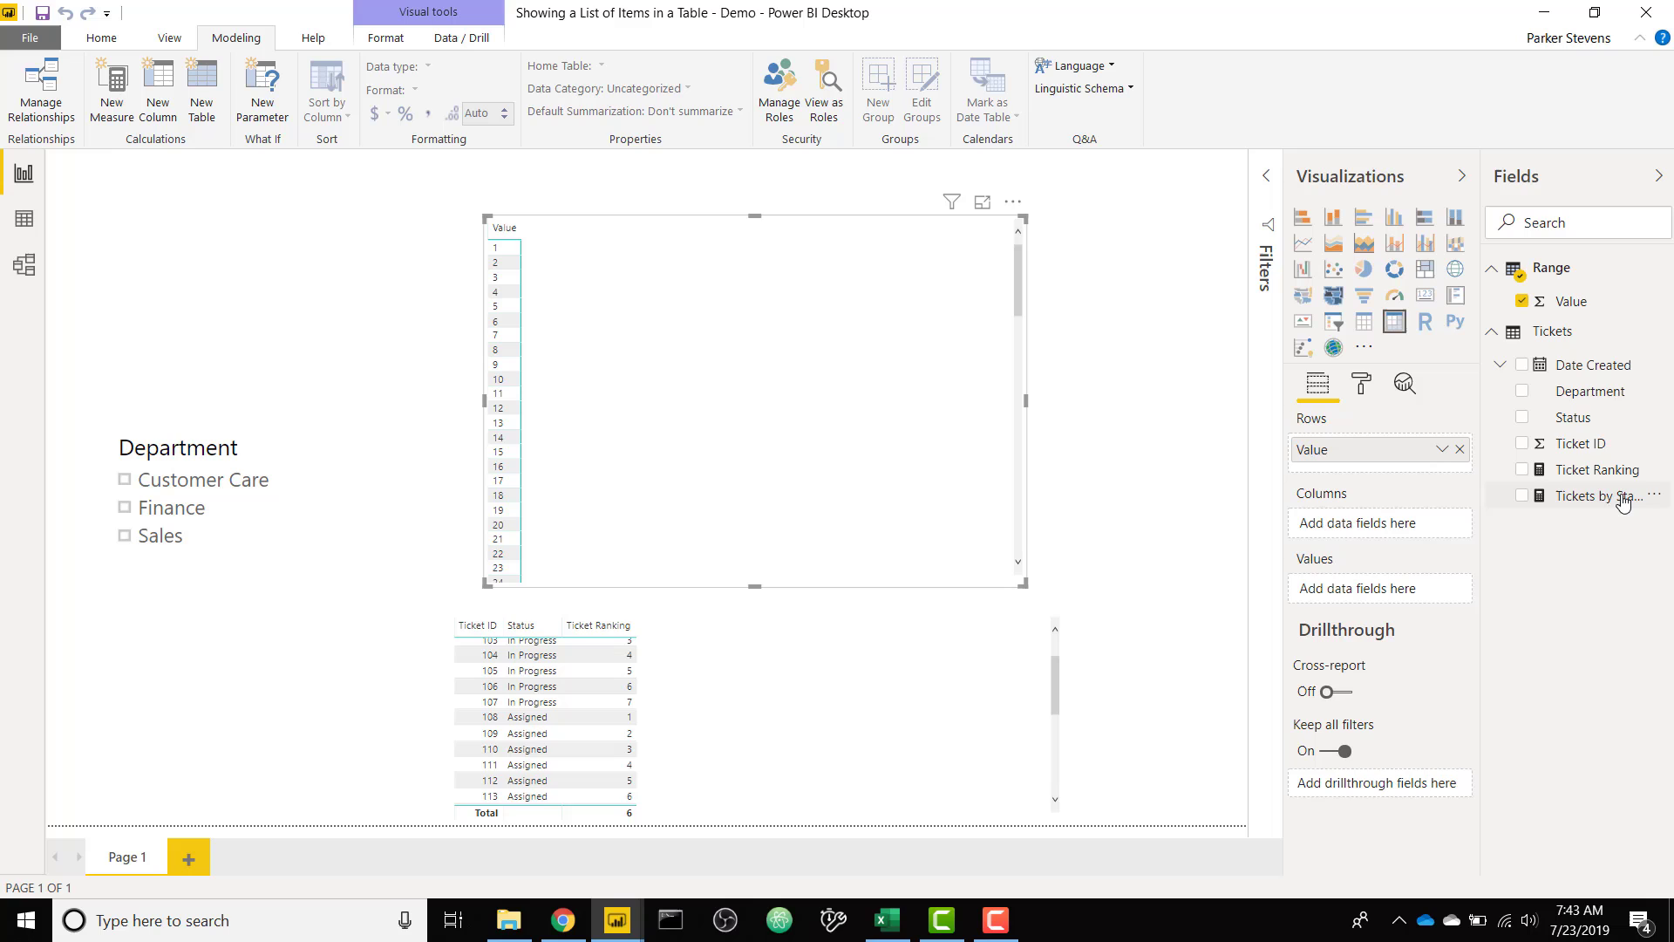
pyautogui.moveTo(1622, 506); pyautogui.dragTo(1362, 589)
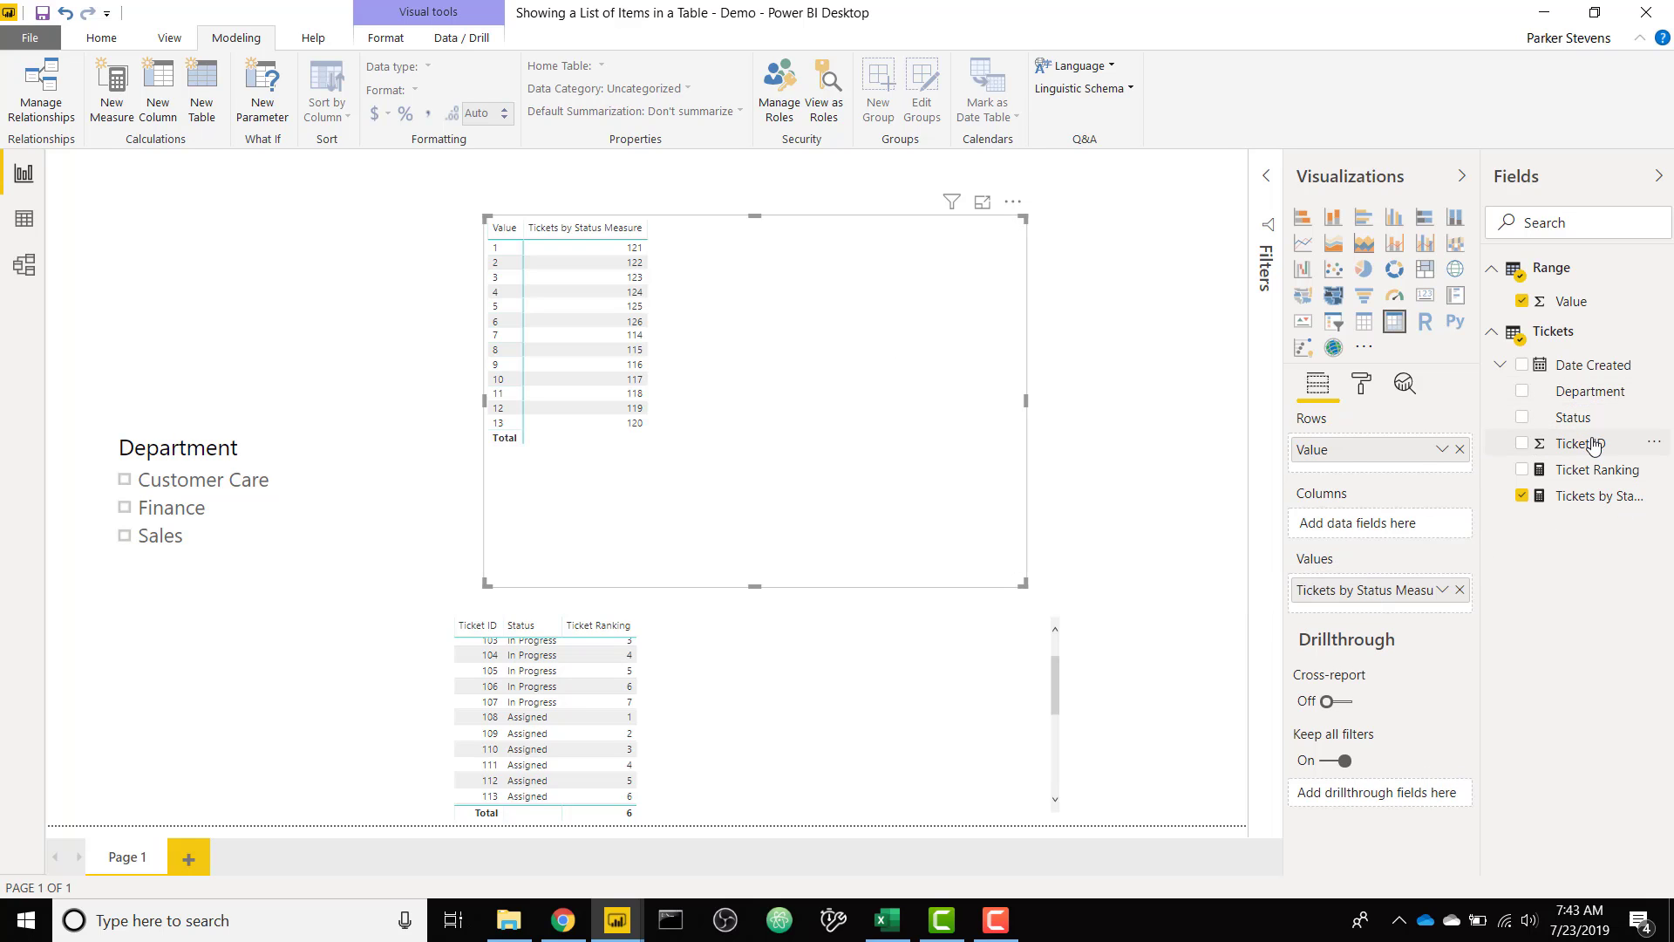
pyautogui.moveTo(1599, 421); pyautogui.dragTo(1387, 533)
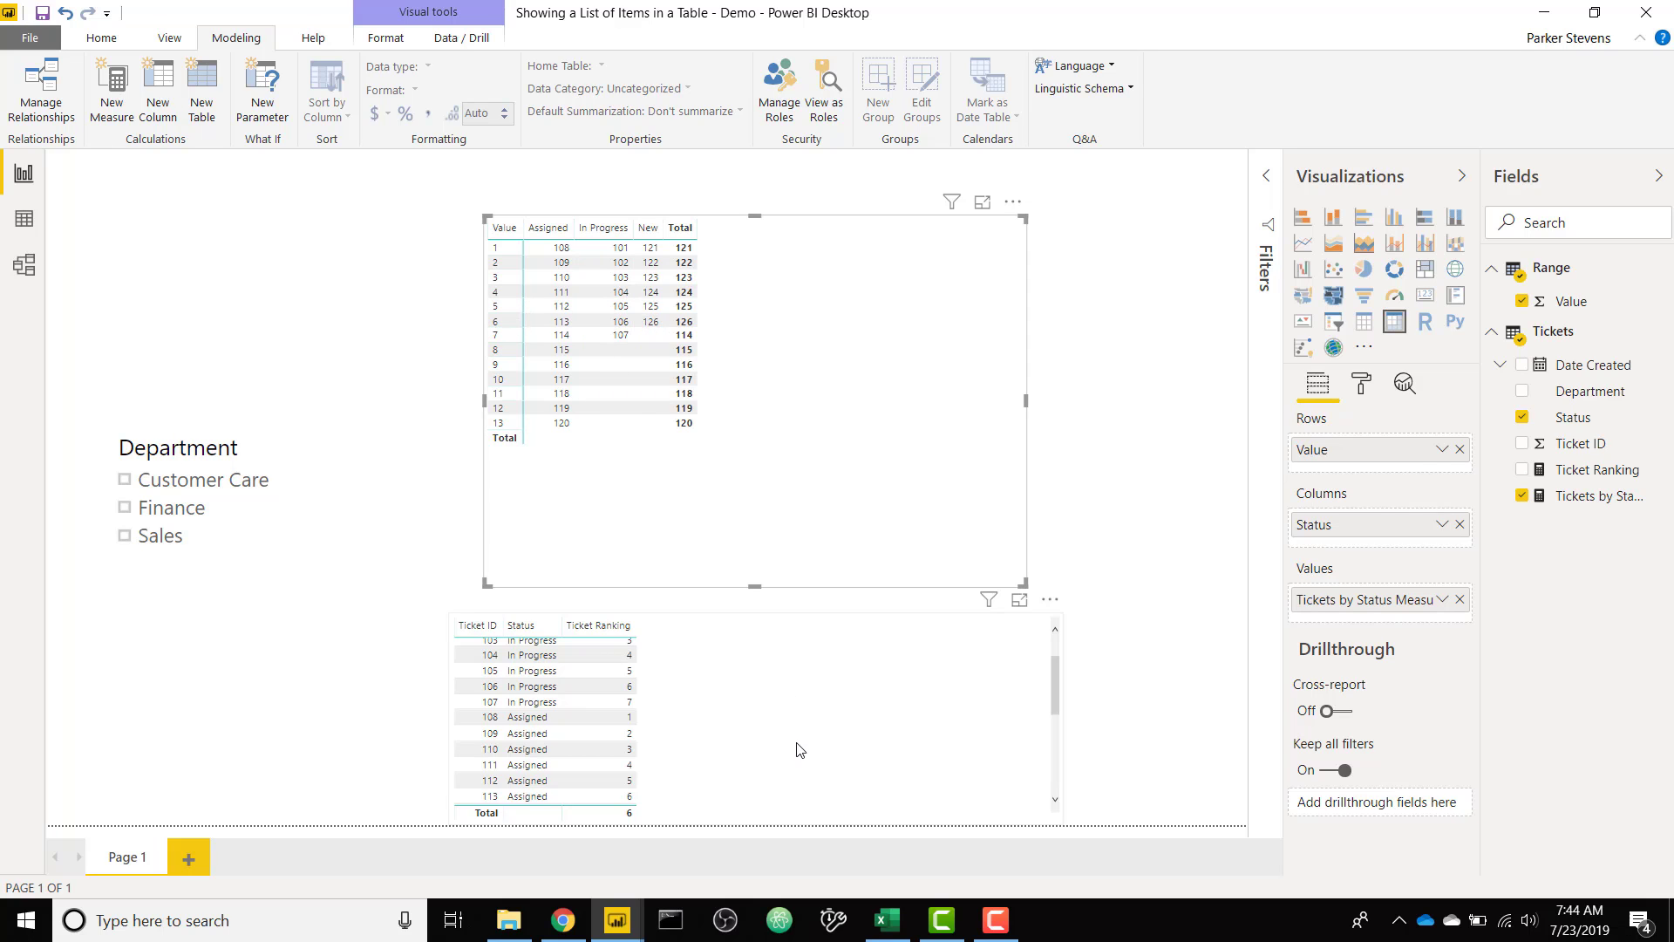
pyautogui.scroll(2, 797, 744)
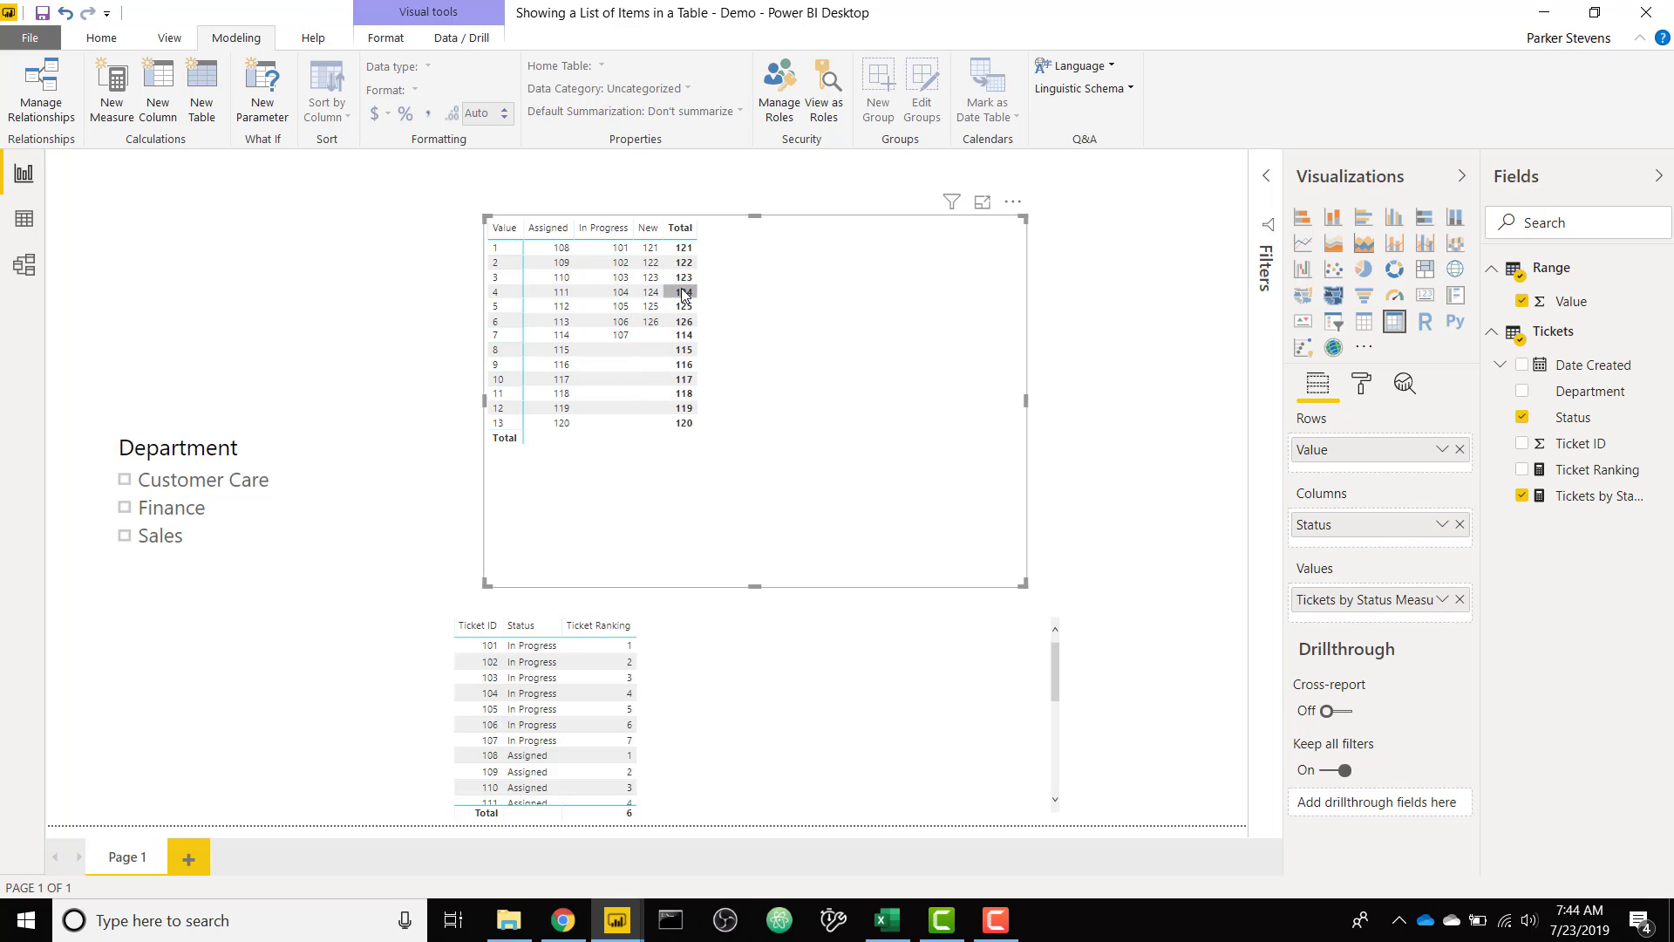
# Remove the ticket detail table and raise the matrix grid text size to 12 pt
pyautogui.click(843, 650)
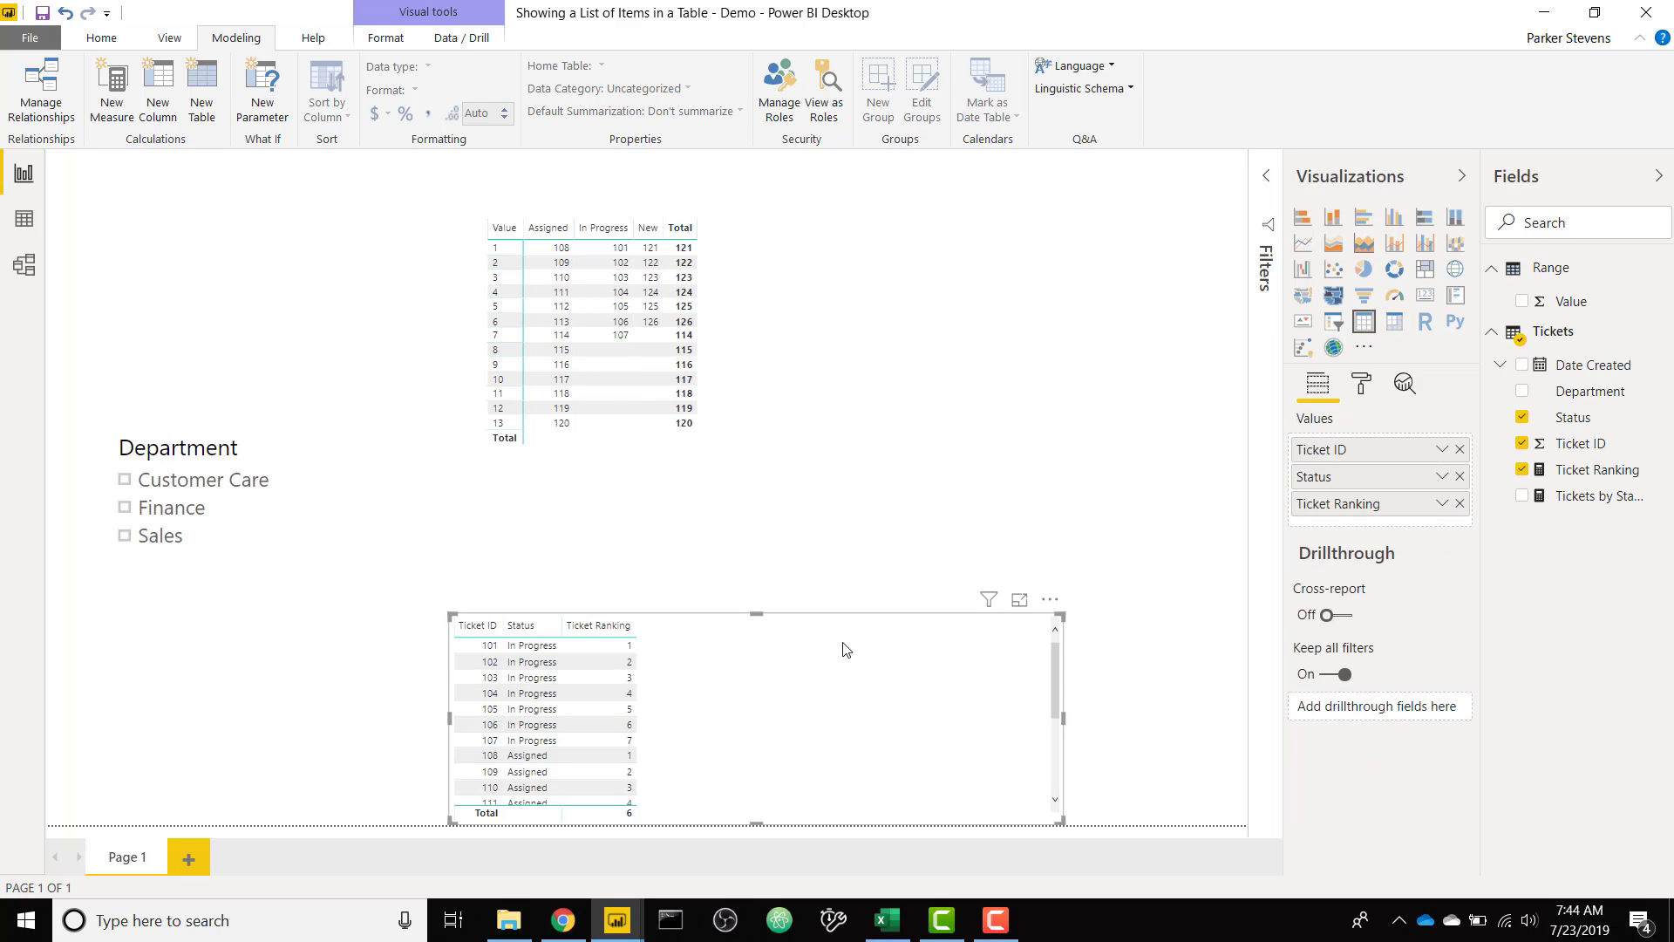
pyautogui.click(871, 359)
pyautogui.click(1362, 383)
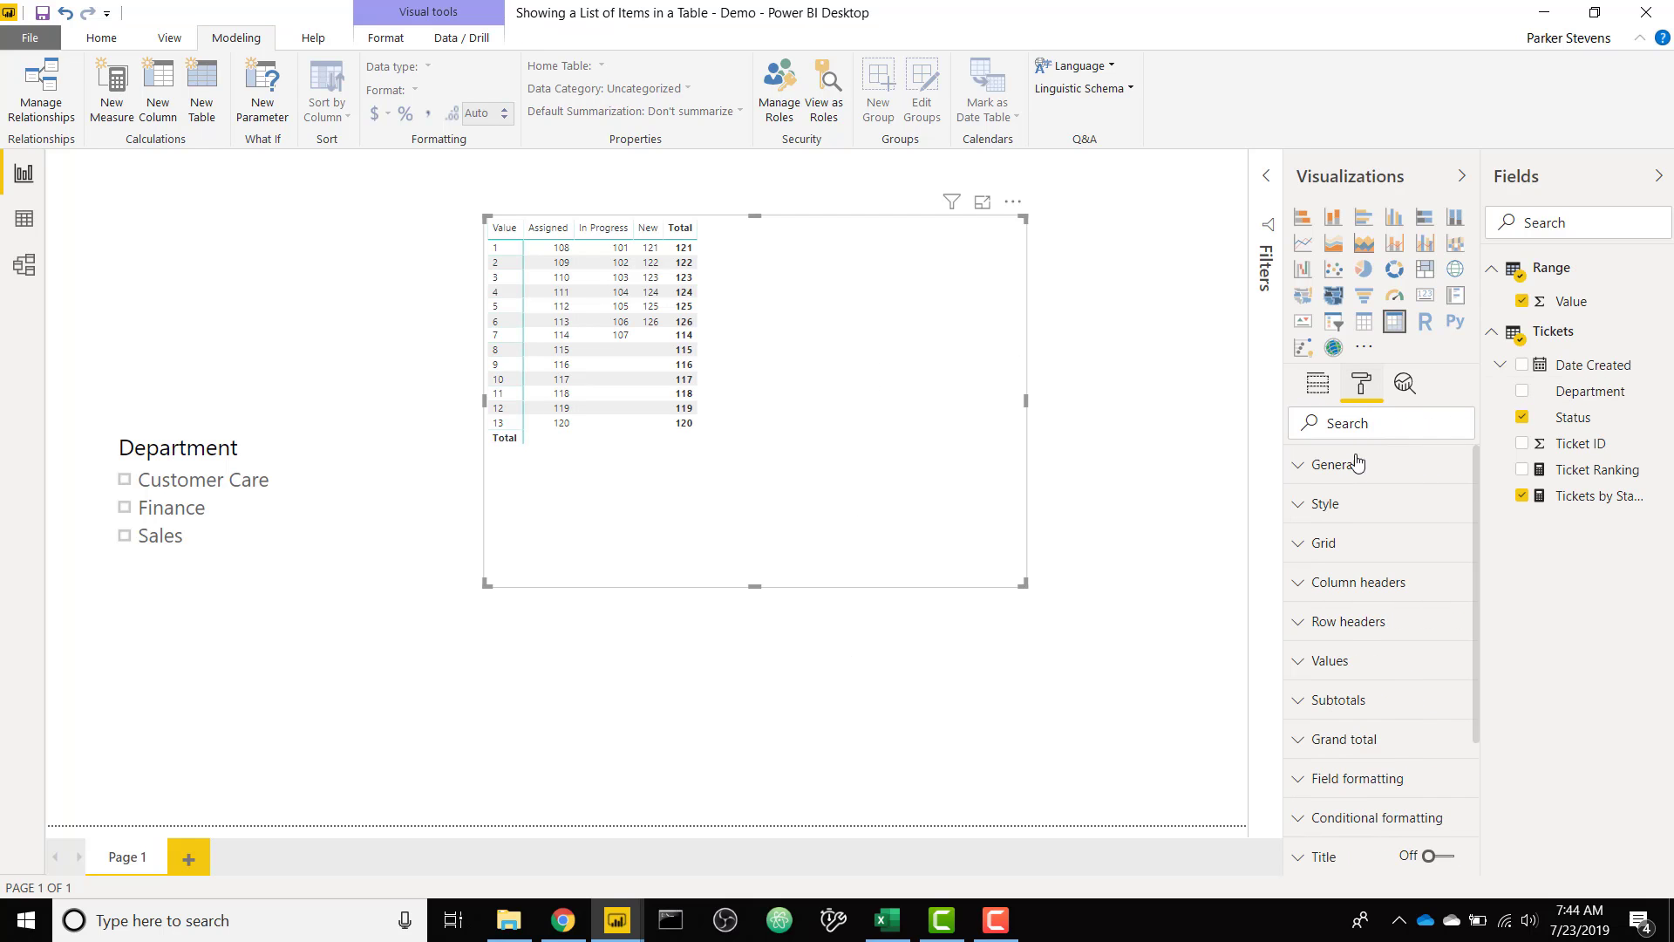
pyautogui.write('text')
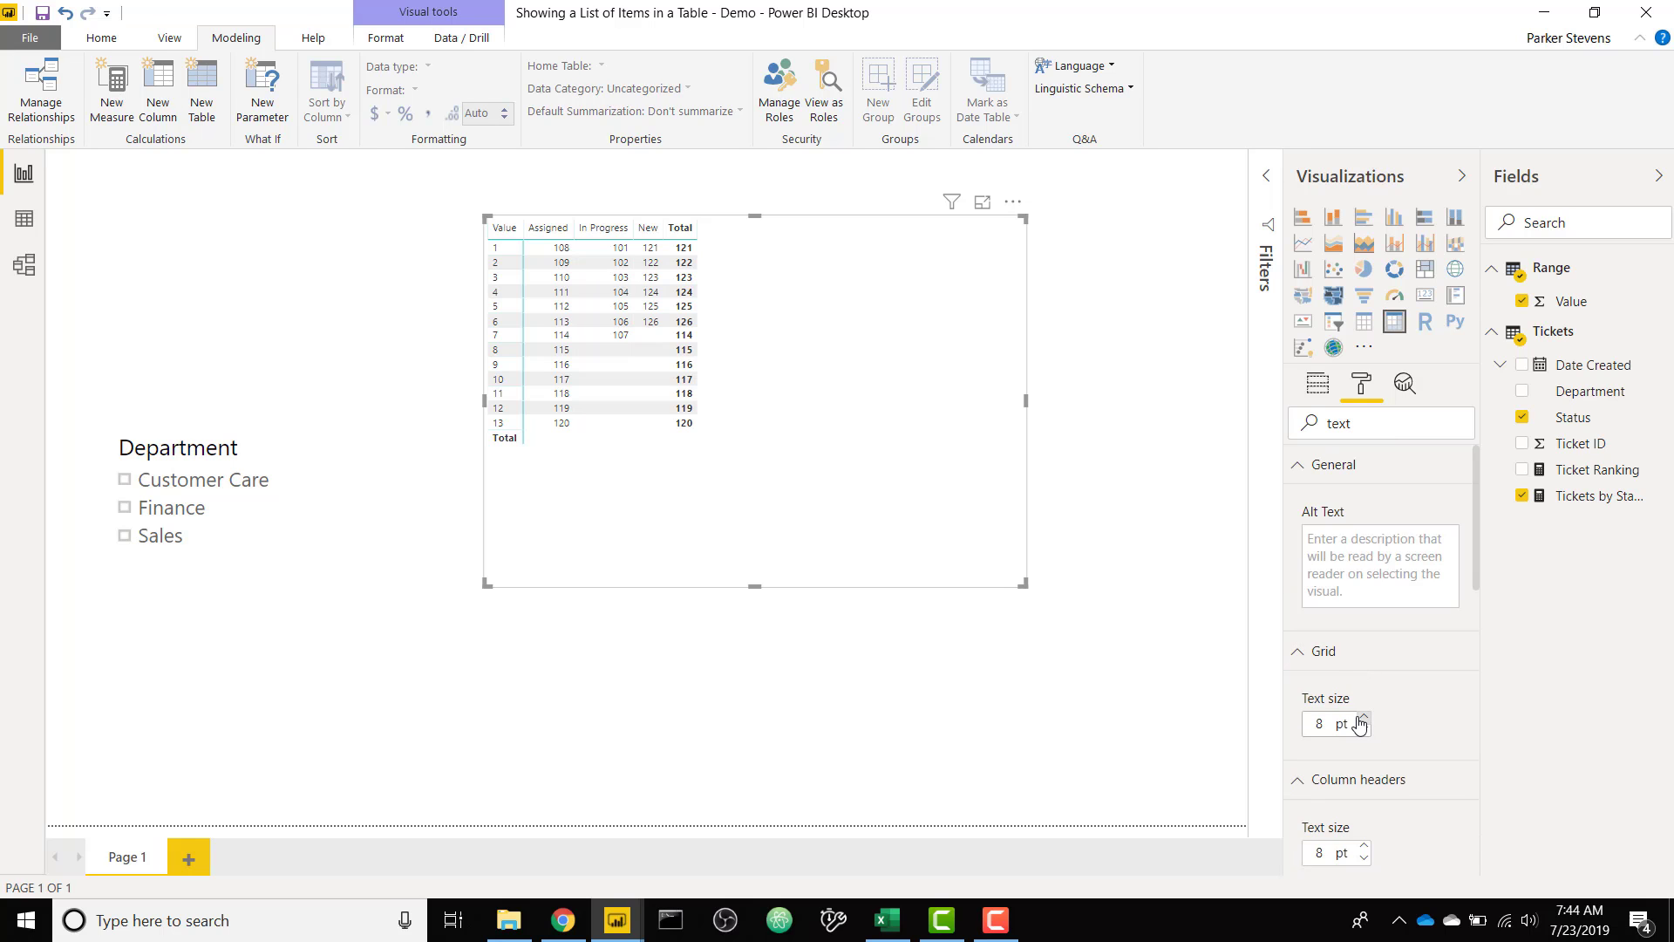
pyautogui.click(1363, 719)
pyautogui.click(1364, 719)
pyautogui.click(1364, 718)
pyautogui.click(1363, 719)
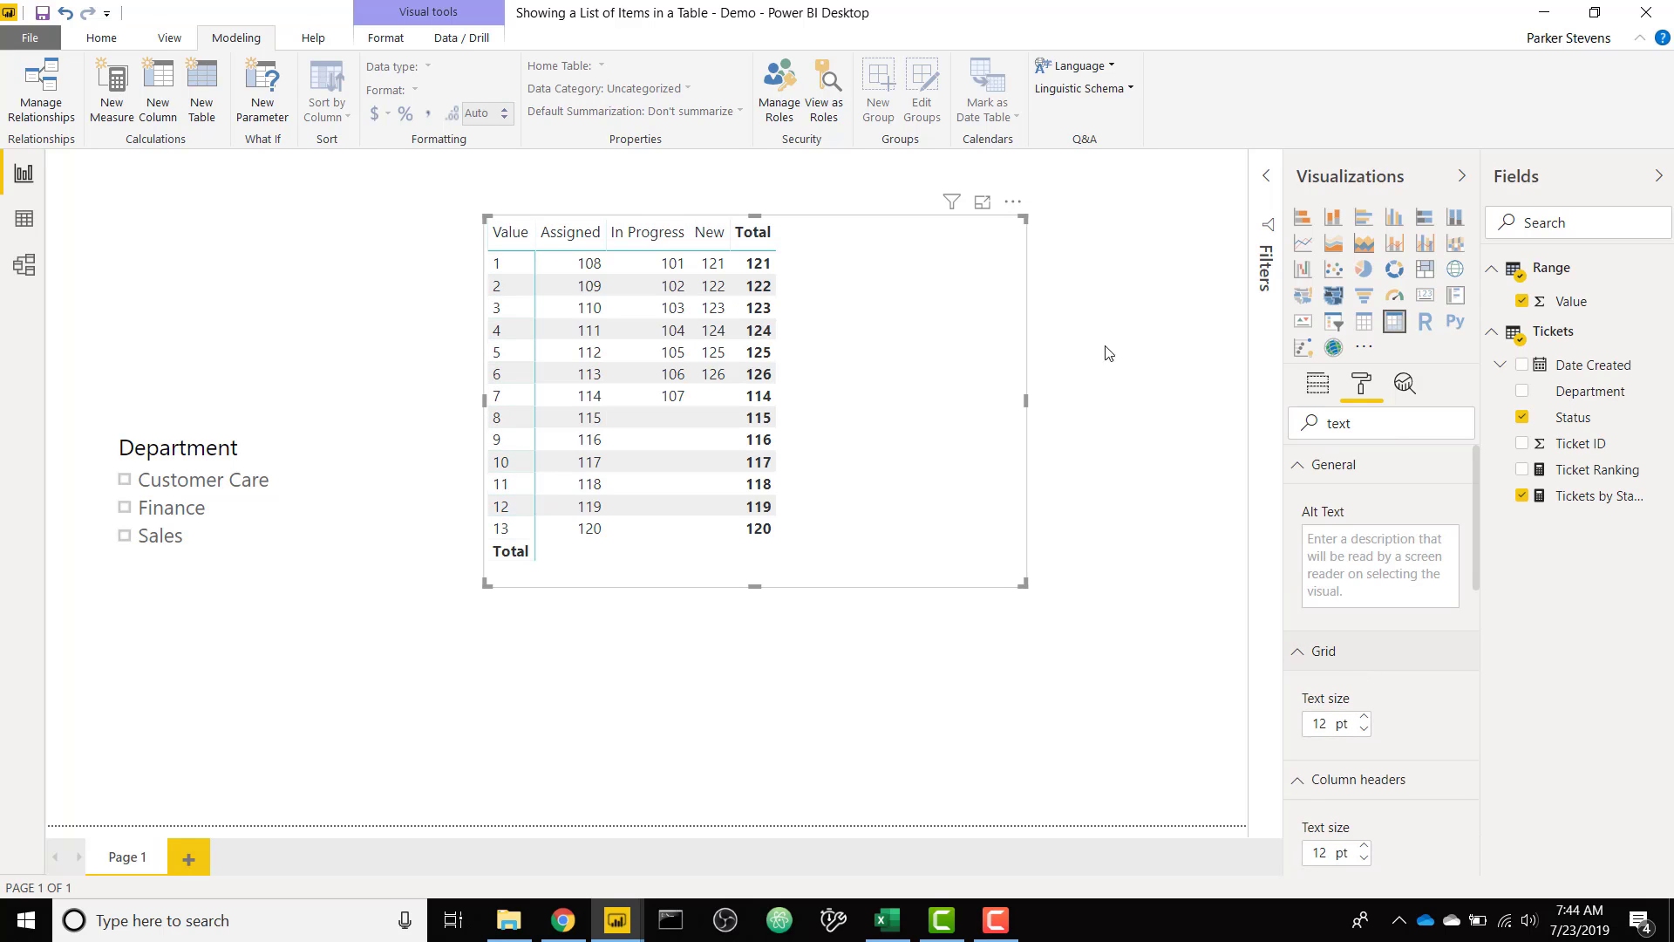
# Reposition the matrix on the page and narrow its Value column
pyautogui.moveTo(942, 263); pyautogui.dragTo(937, 399)
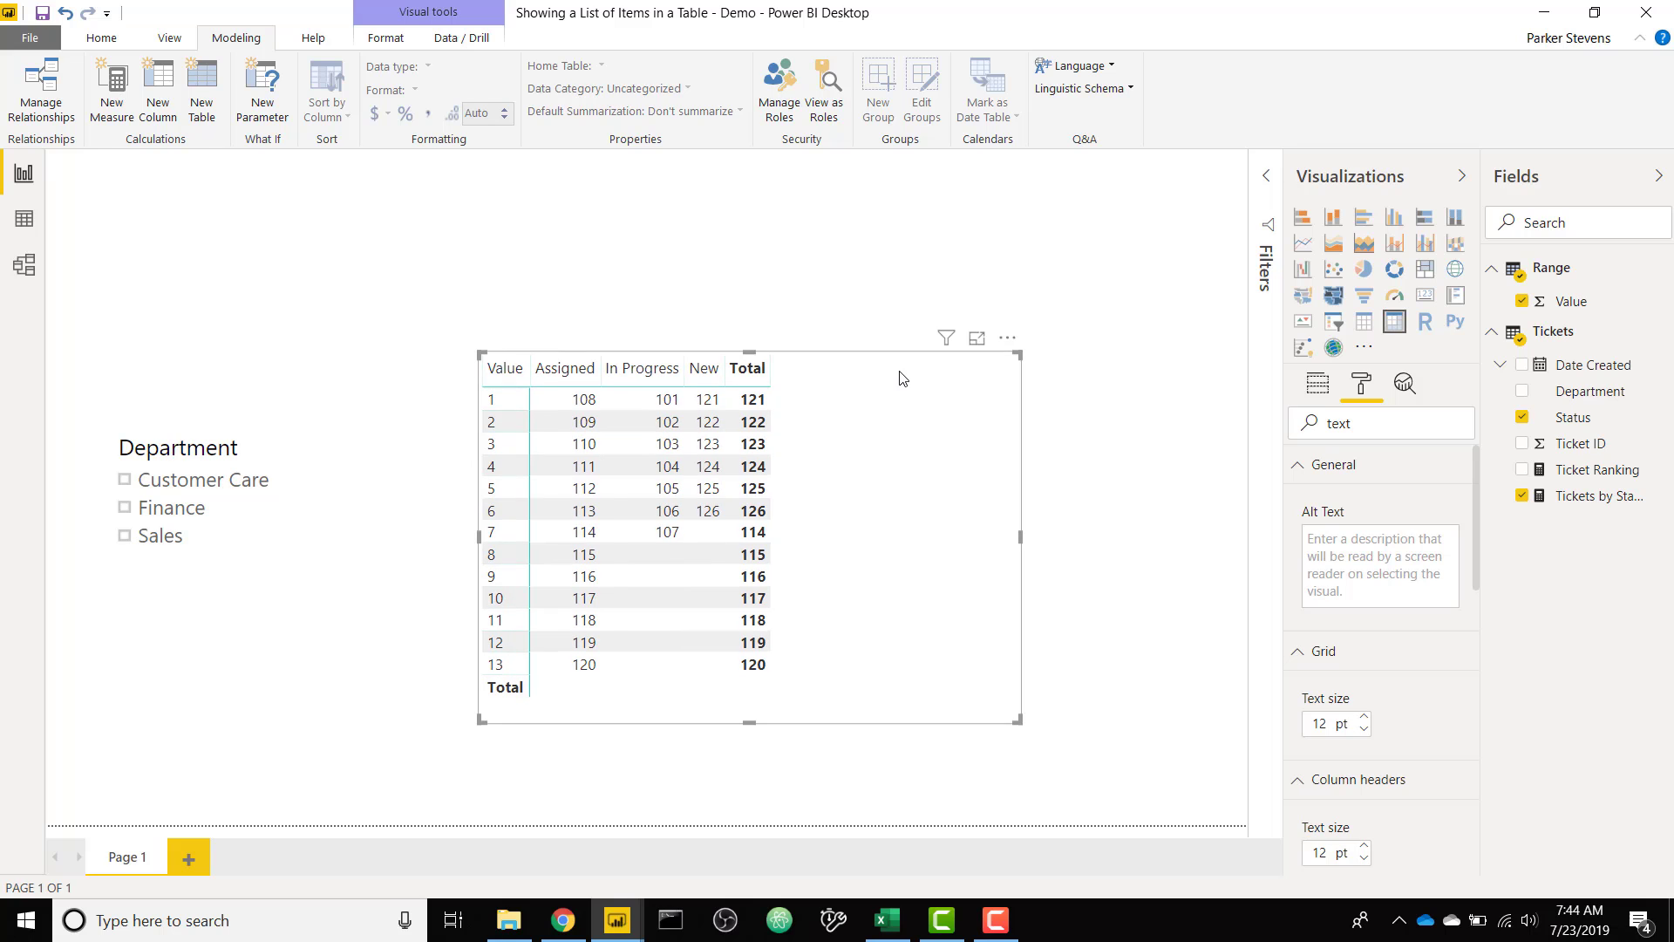
pyautogui.click(901, 306)
pyautogui.click(866, 374)
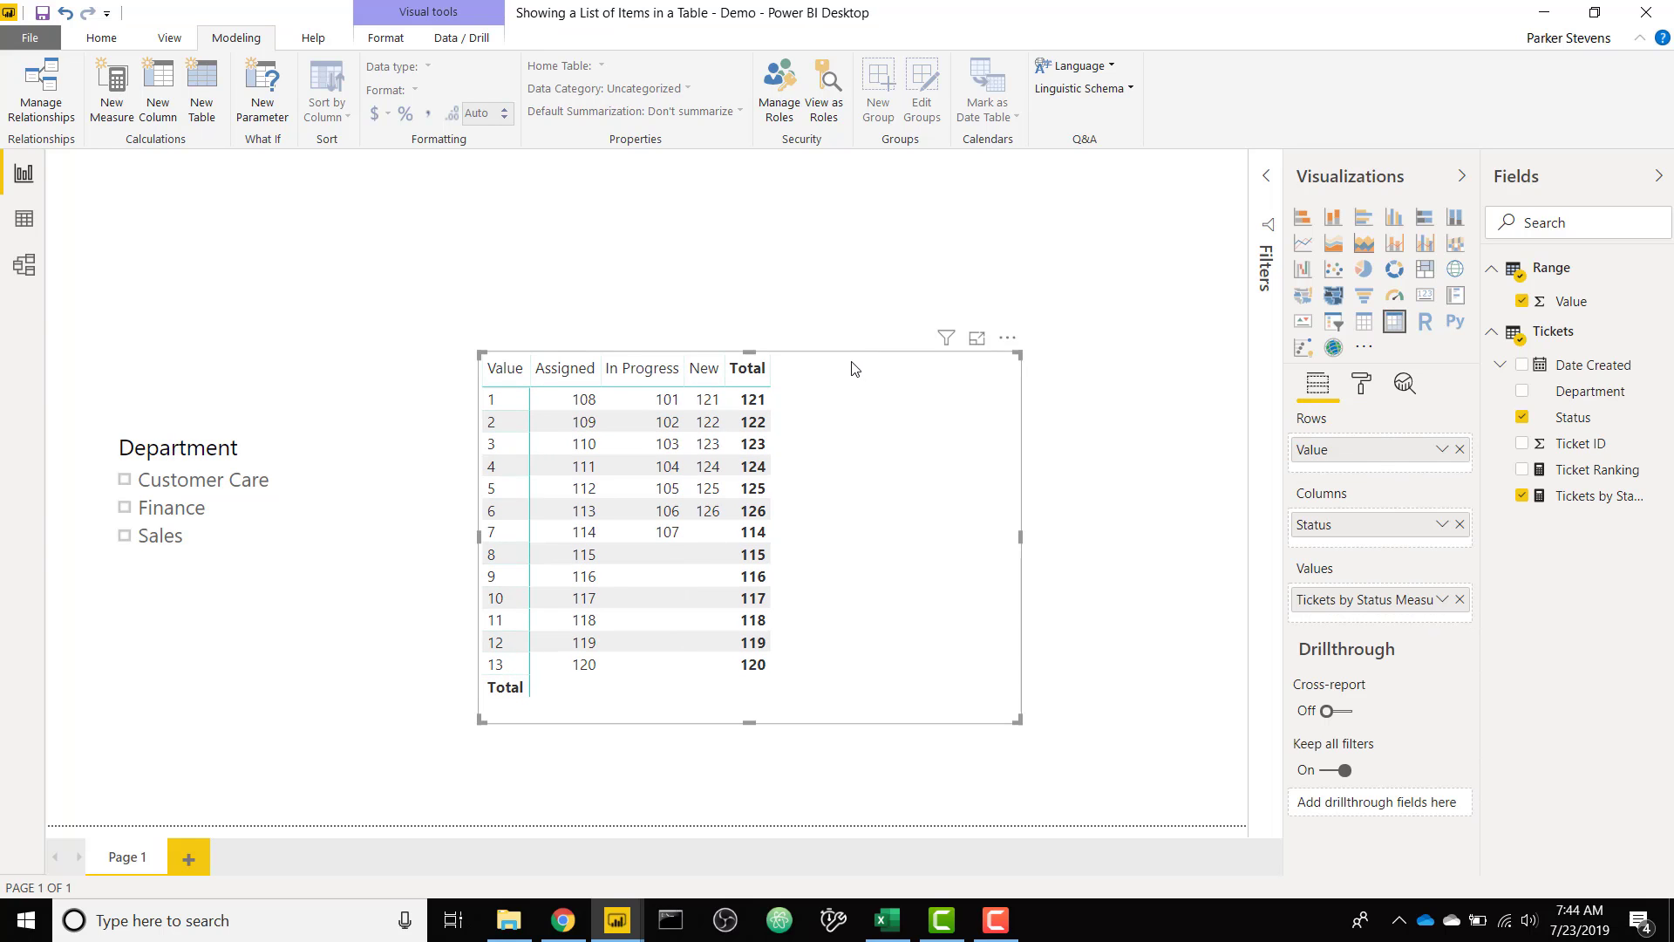
pyautogui.click(852, 319)
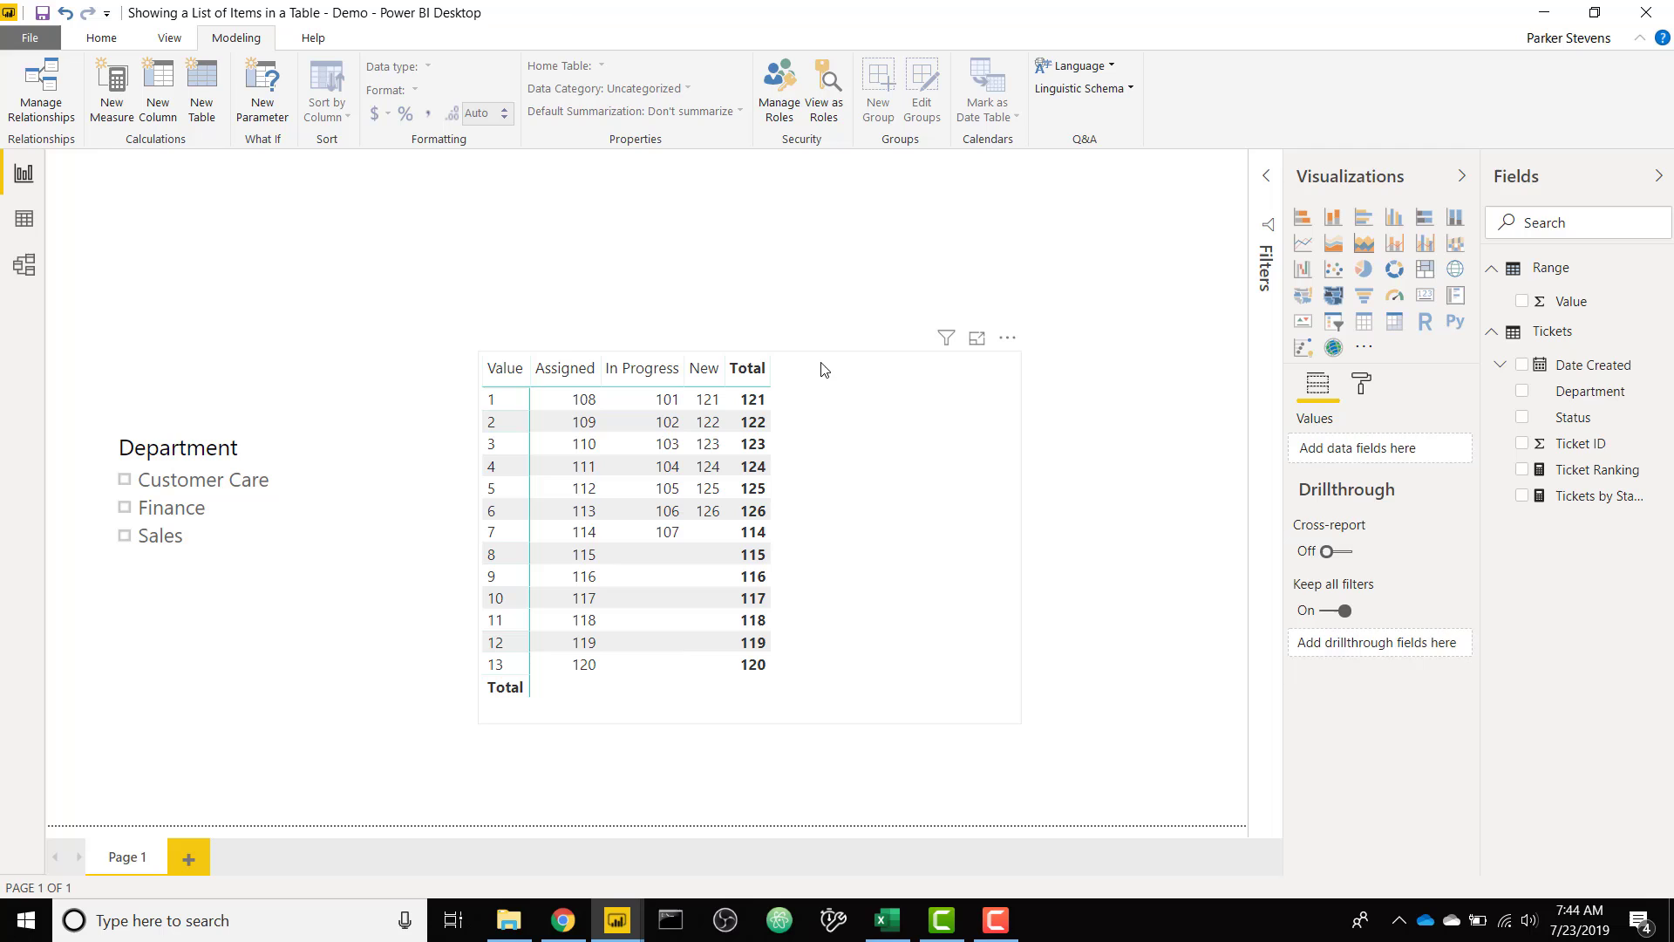
pyautogui.click(825, 358)
pyautogui.click(817, 319)
pyautogui.click(796, 355)
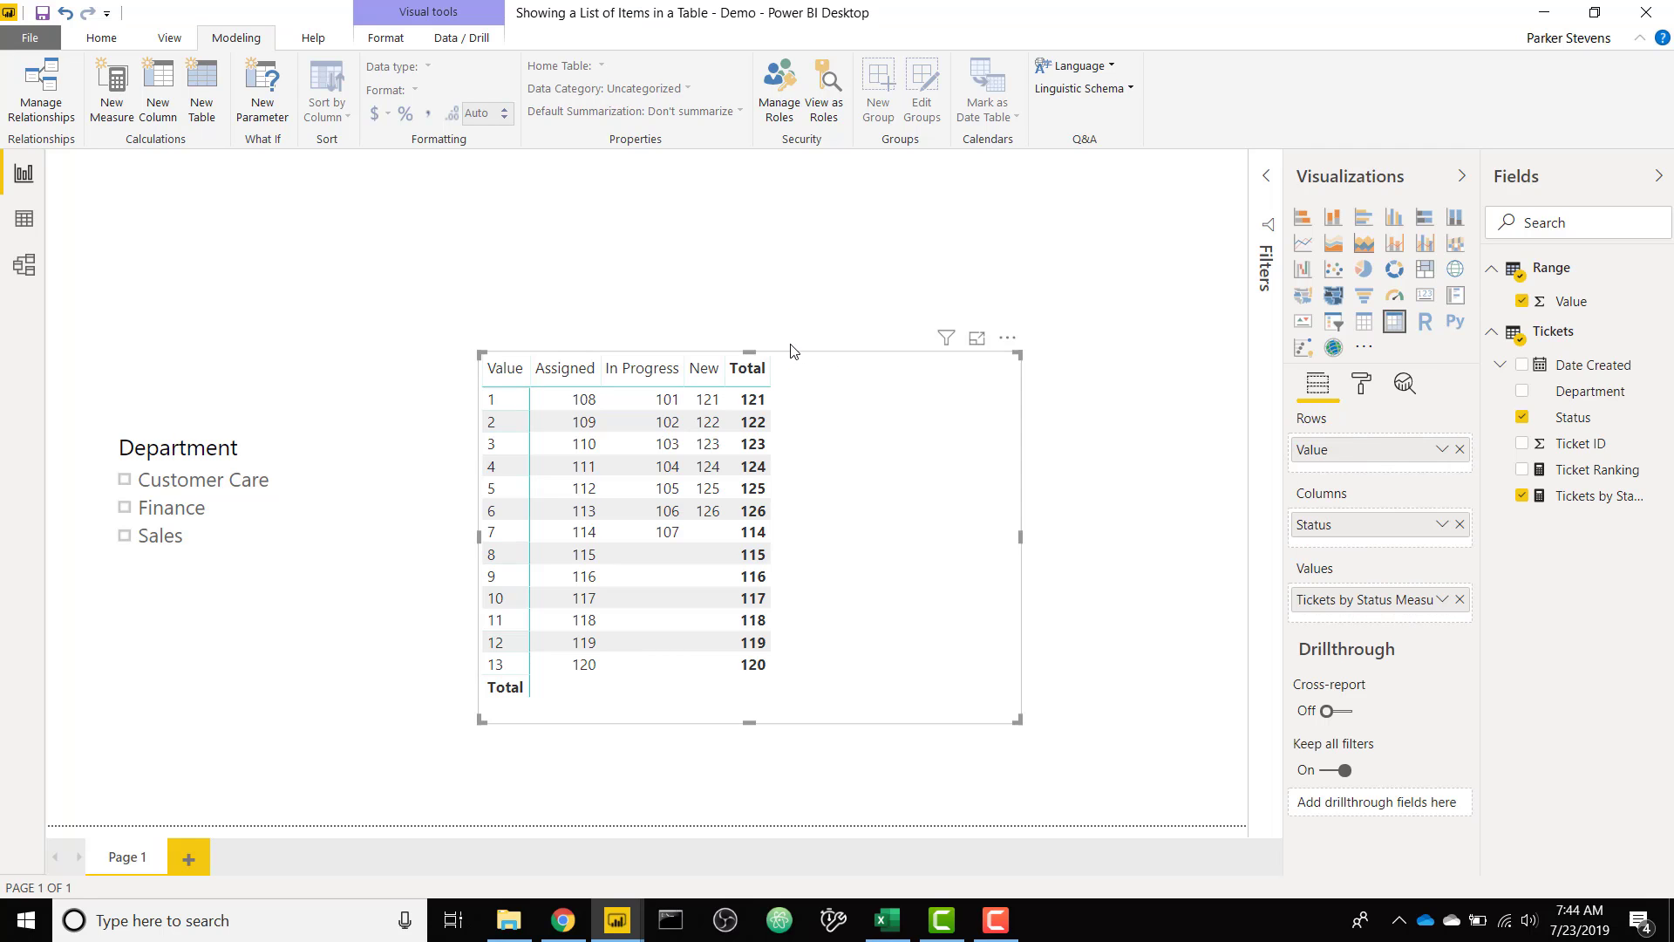
pyautogui.click(792, 350)
pyautogui.click(794, 370)
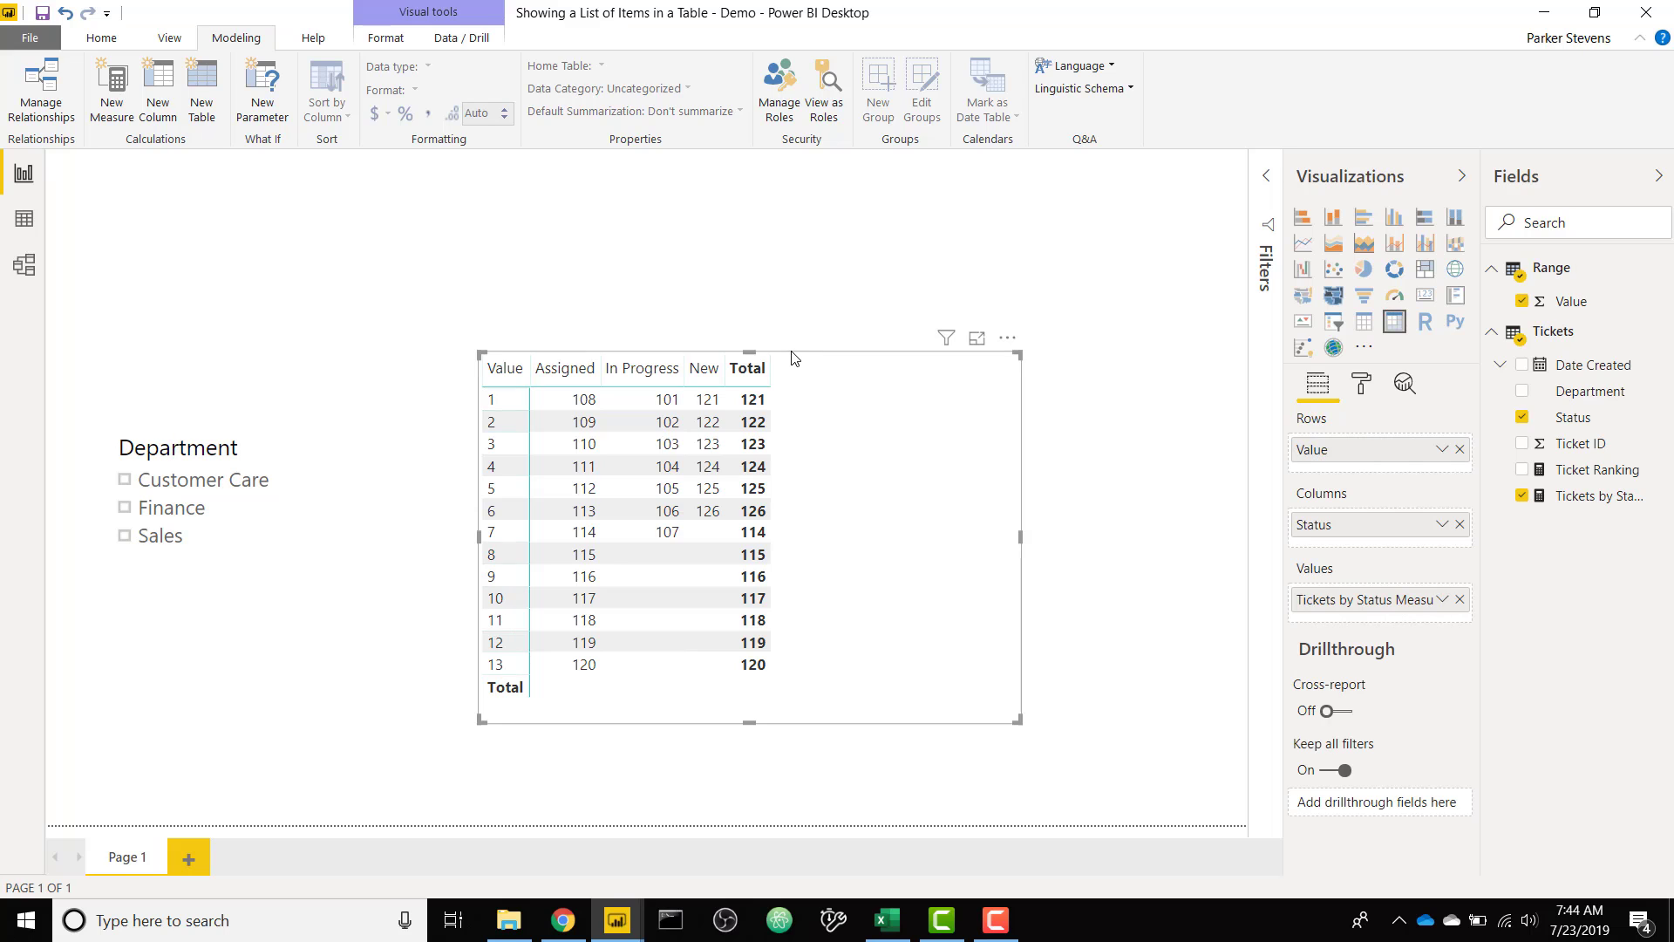
pyautogui.click(767, 343)
pyautogui.moveTo(774, 348)
pyautogui.mouseDown()
pyautogui.moveTo(741, 340)
pyautogui.moveTo(777, 325)
pyautogui.mouseUp()
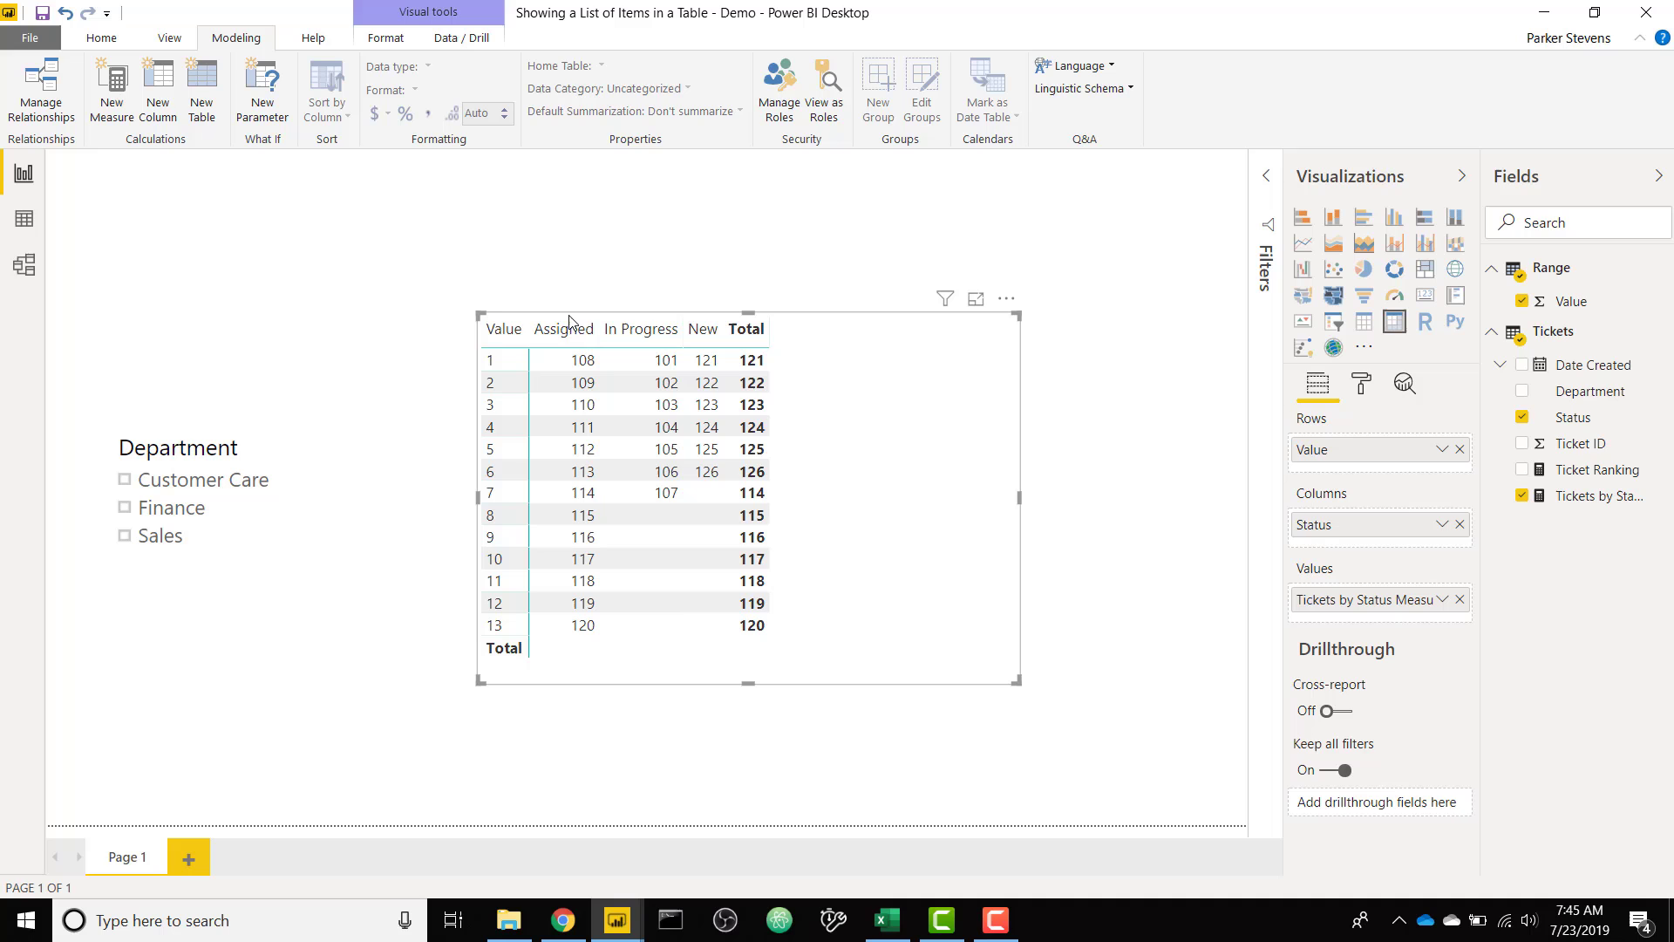
pyautogui.moveTo(527, 336)
pyautogui.mouseDown()
pyautogui.moveTo(486, 330)
pyautogui.moveTo(538, 332)
pyautogui.mouseUp()
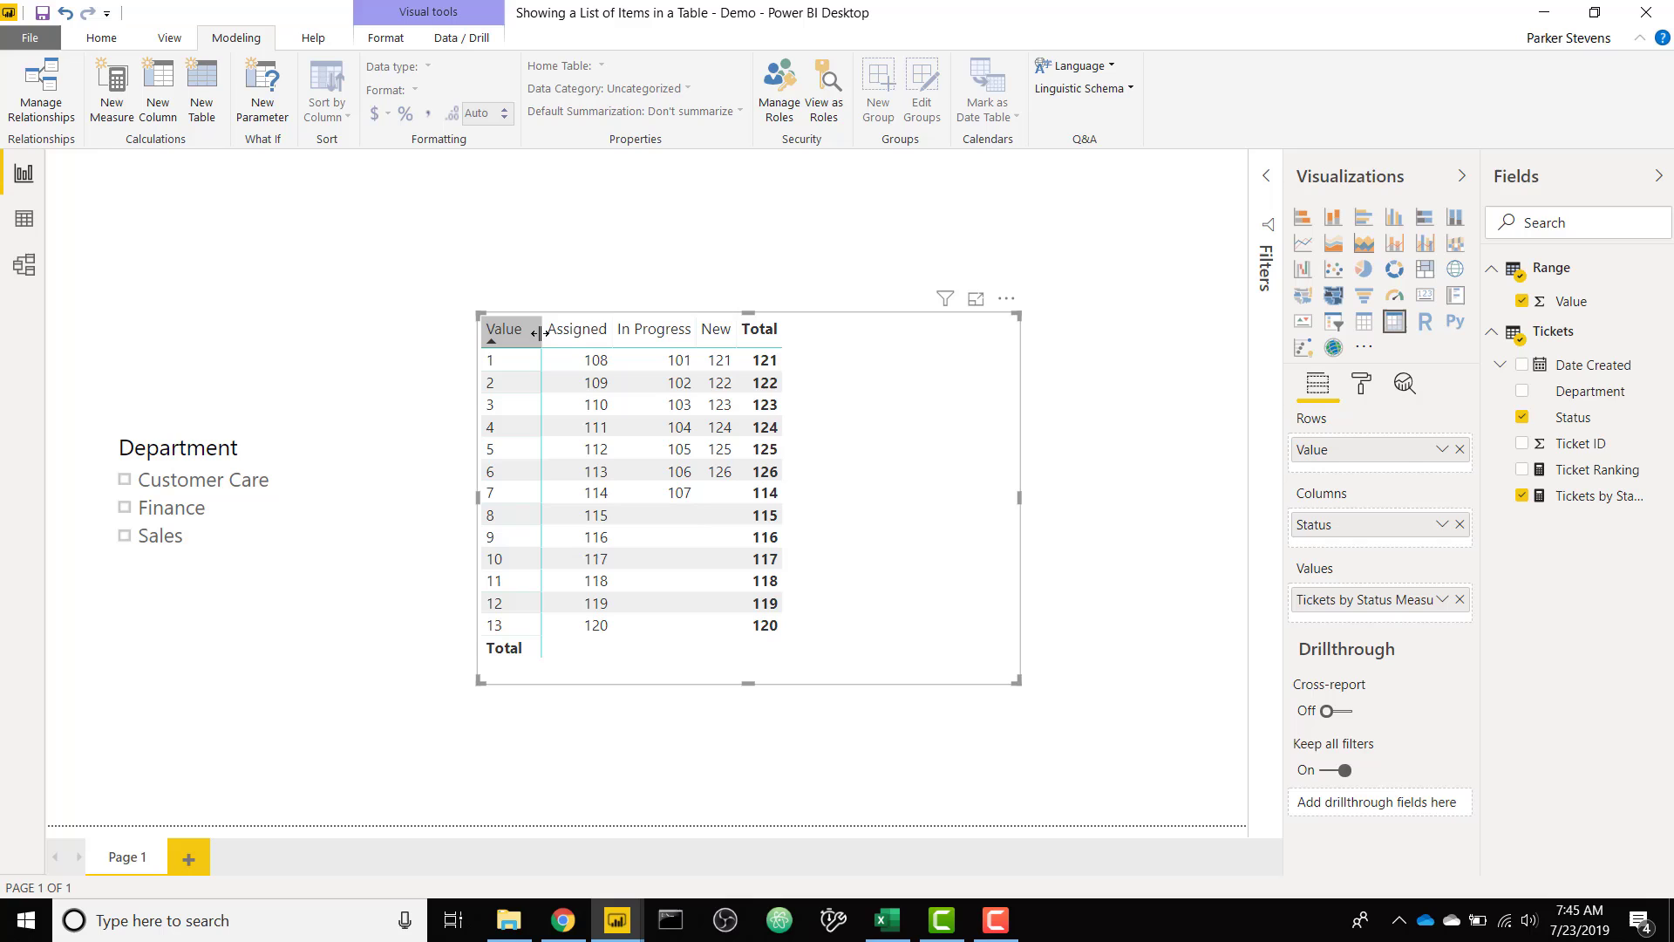
# Turn off word wrap for the matrix row headers and column headers
pyautogui.click(1361, 379)
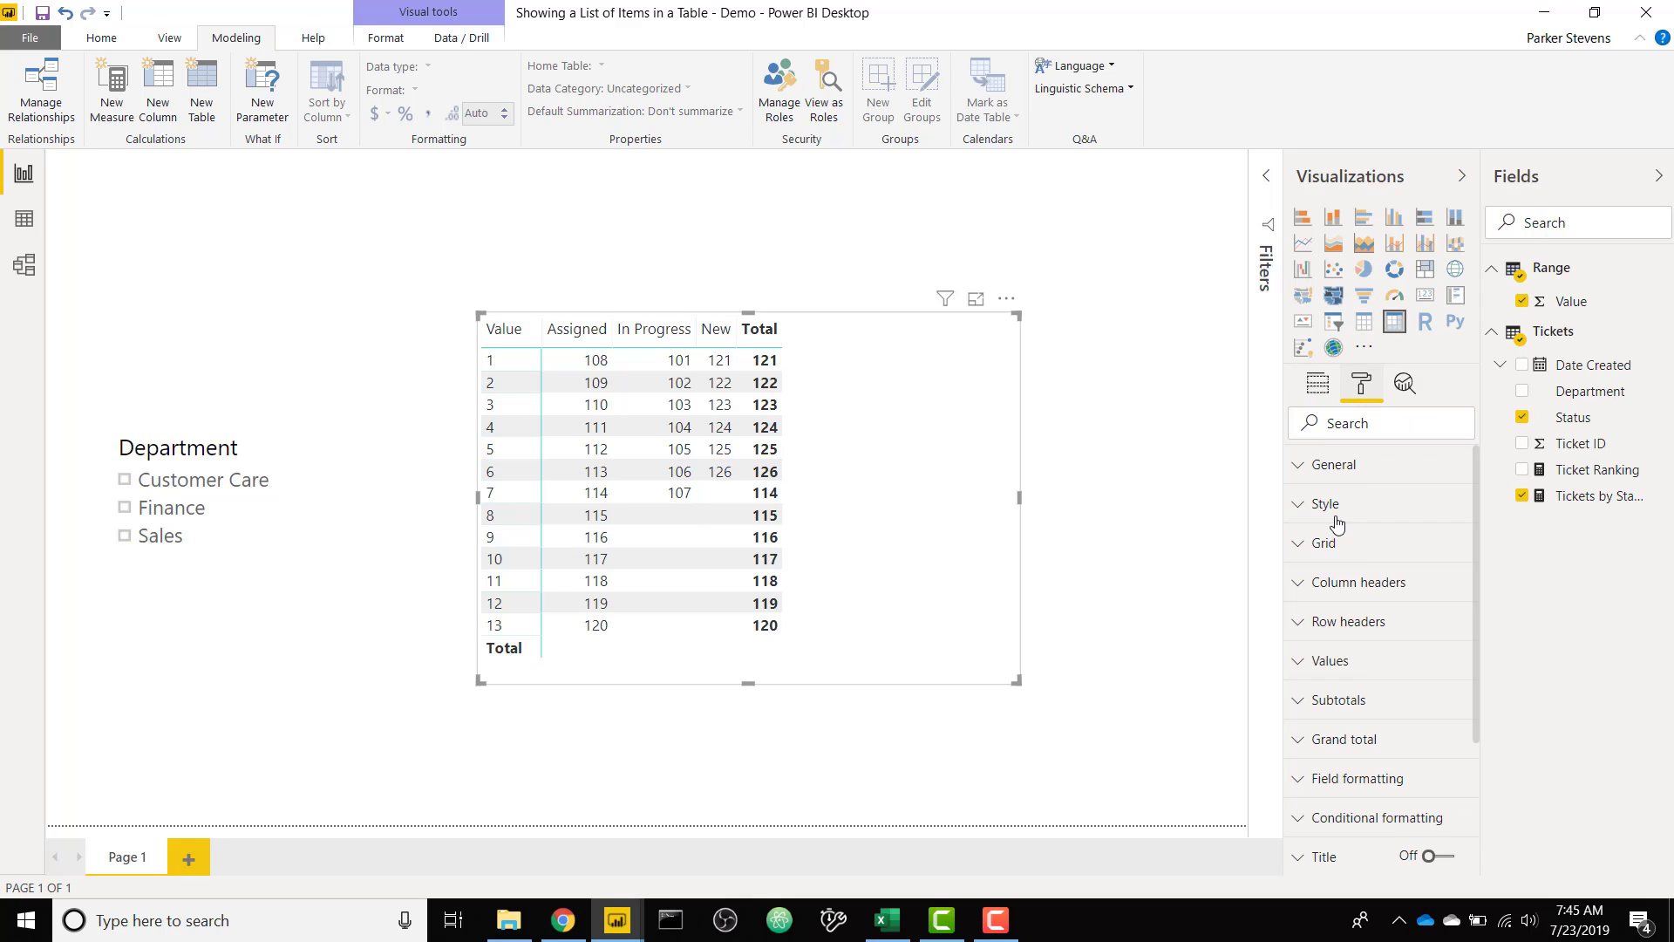
pyautogui.click(1354, 619)
pyautogui.scroll(-5, 1354, 619)
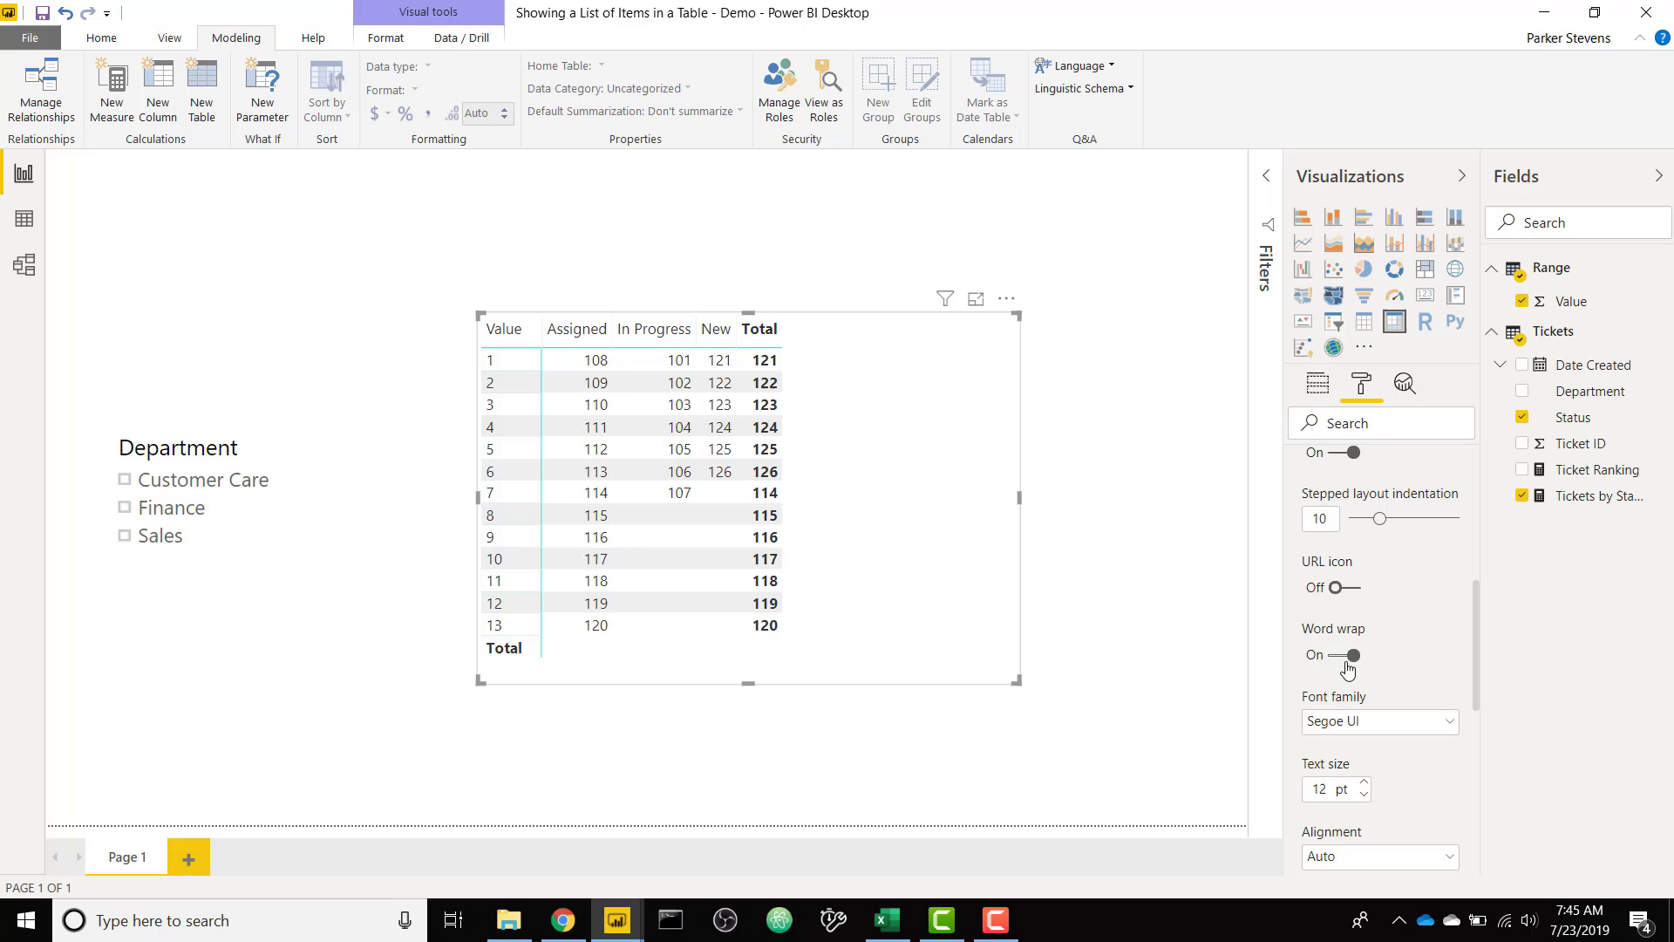
pyautogui.click(1346, 663)
pyautogui.scroll(5, 1350, 654)
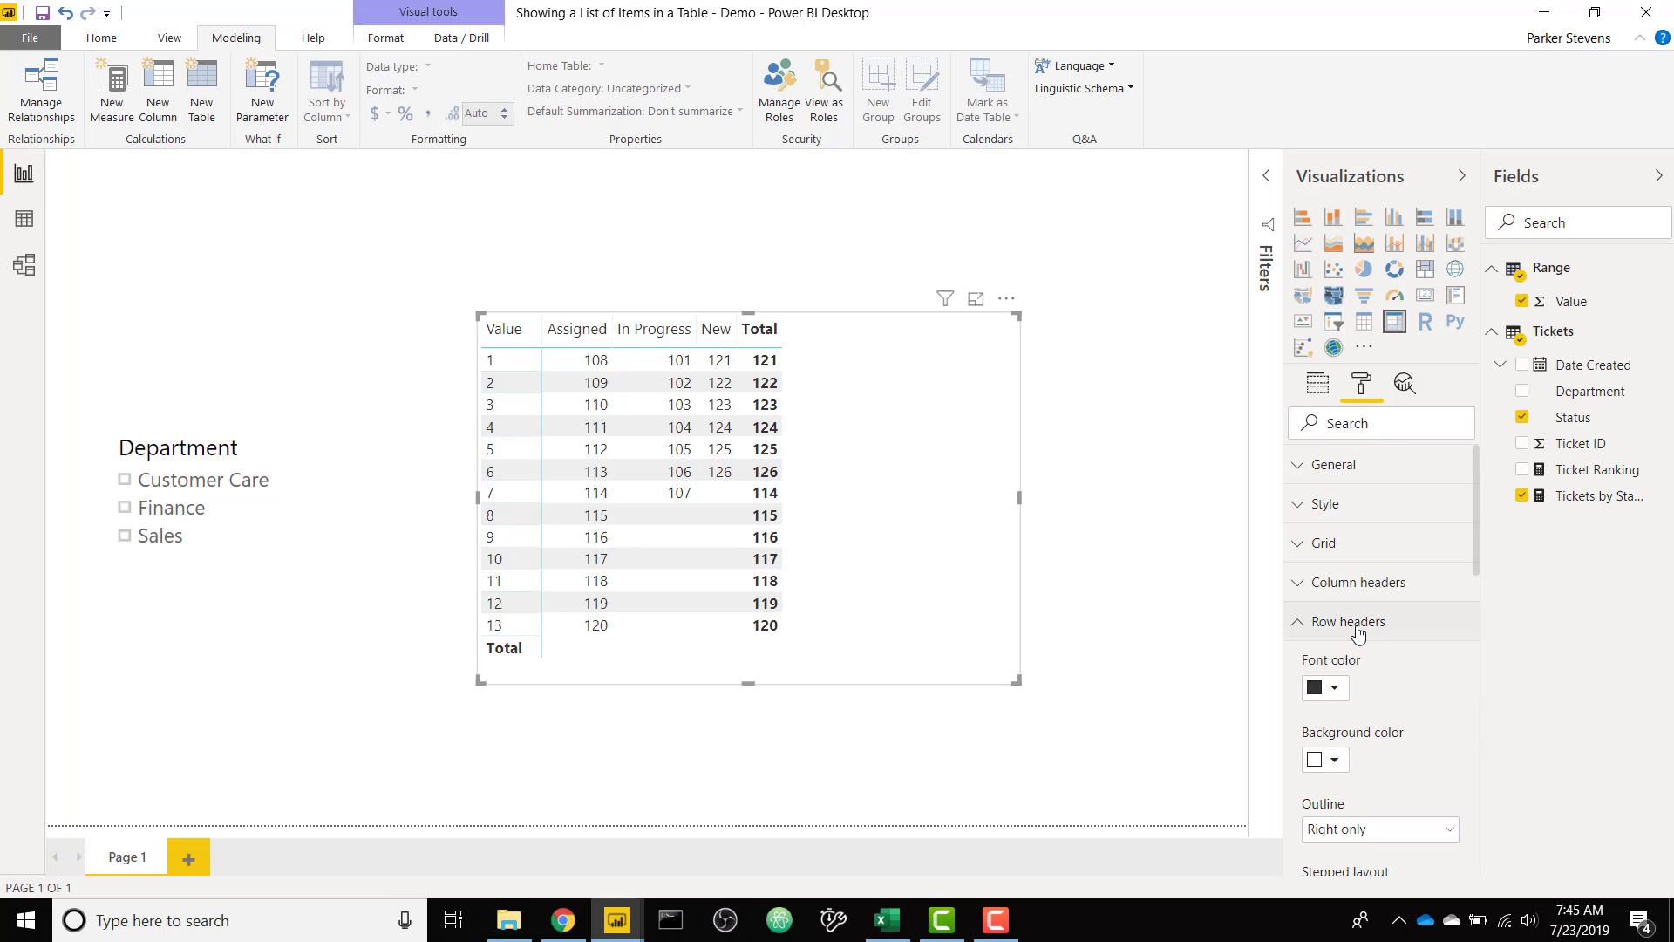
pyautogui.click(1358, 624)
pyautogui.click(1365, 601)
pyautogui.scroll(-5, 1357, 610)
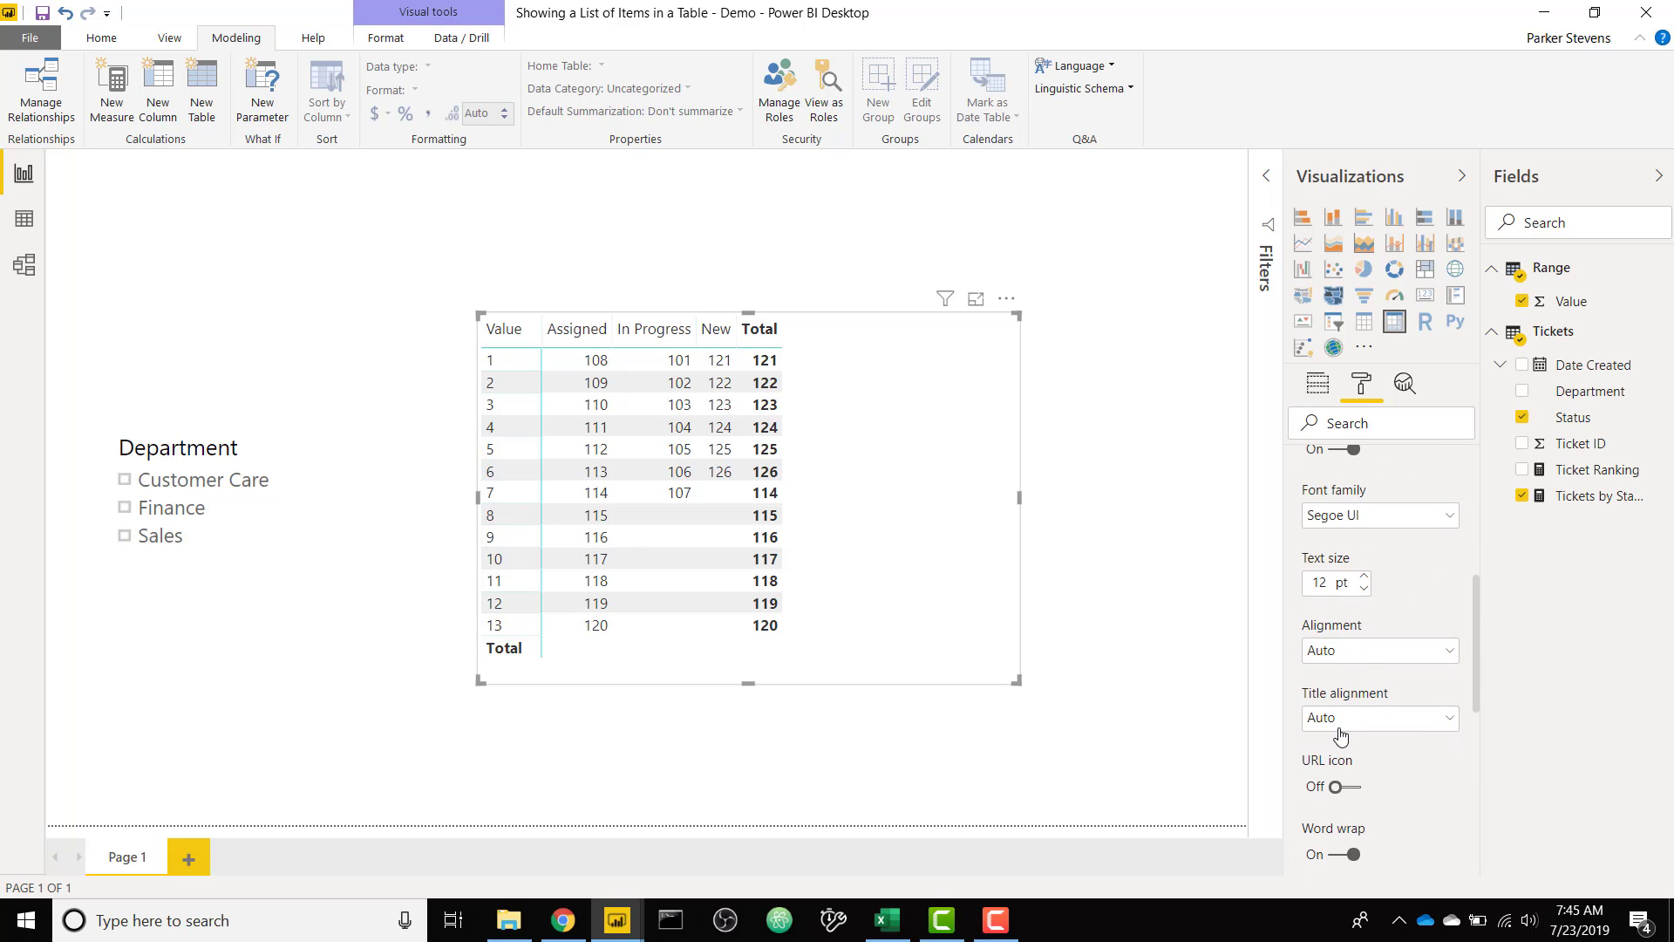
pyautogui.click(1351, 857)
pyautogui.scroll(5, 1357, 540)
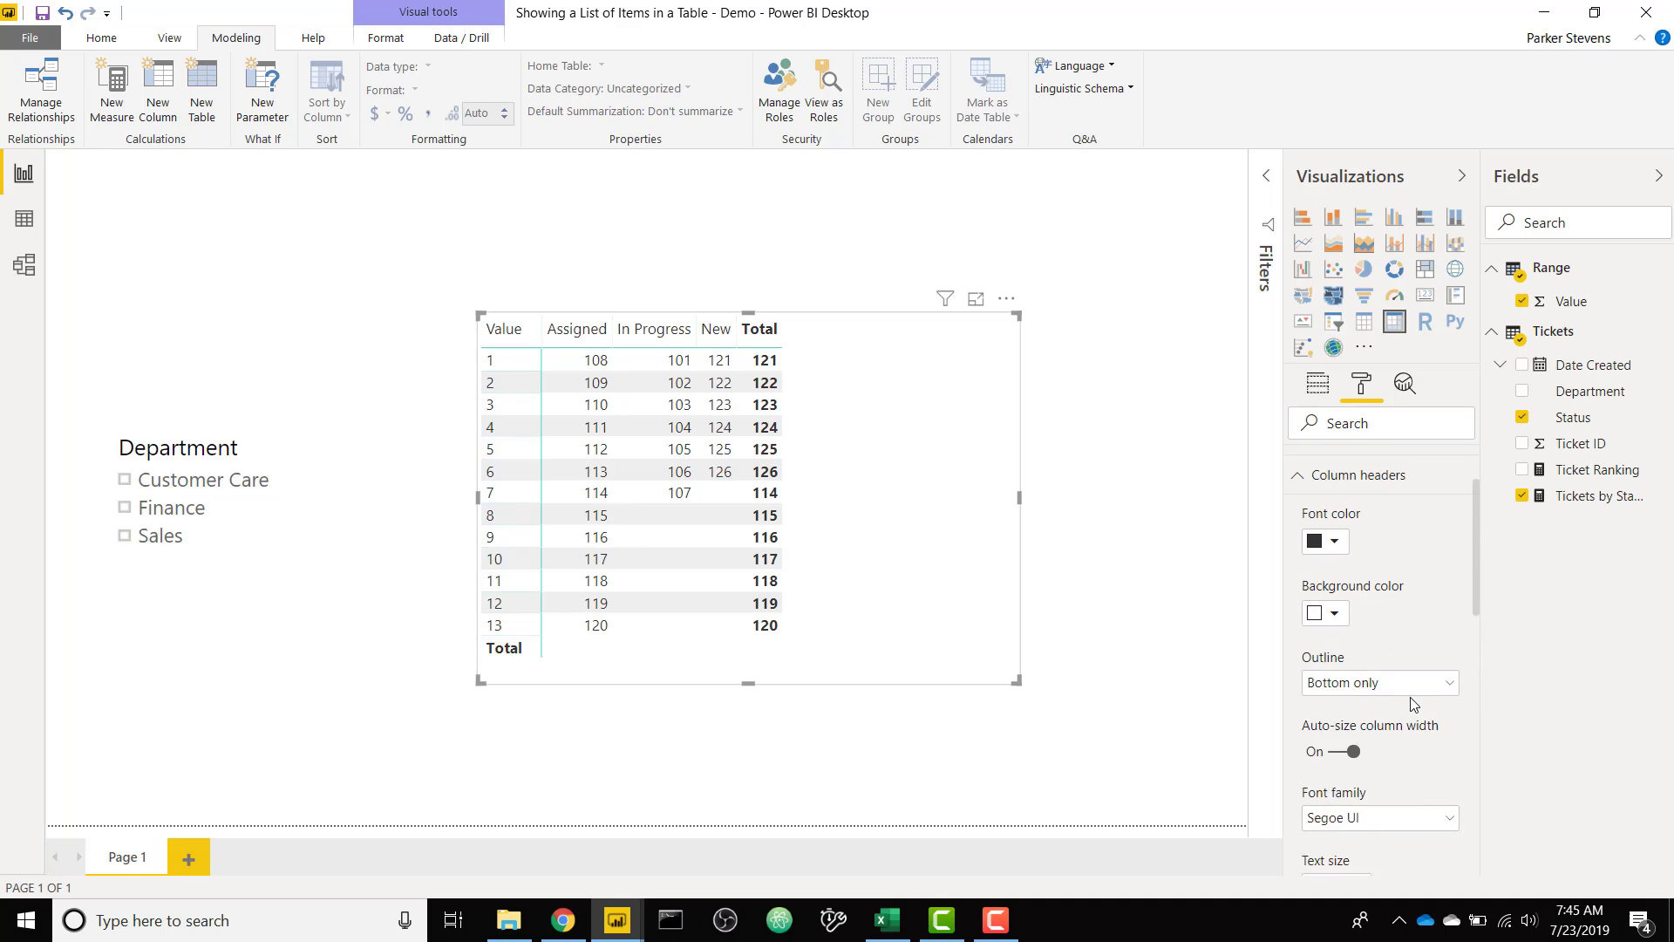
pyautogui.click(1357, 517)
# Turn off word wrap for values and shrink the Value column to zero width
pyautogui.scroll(-1, 1358, 527)
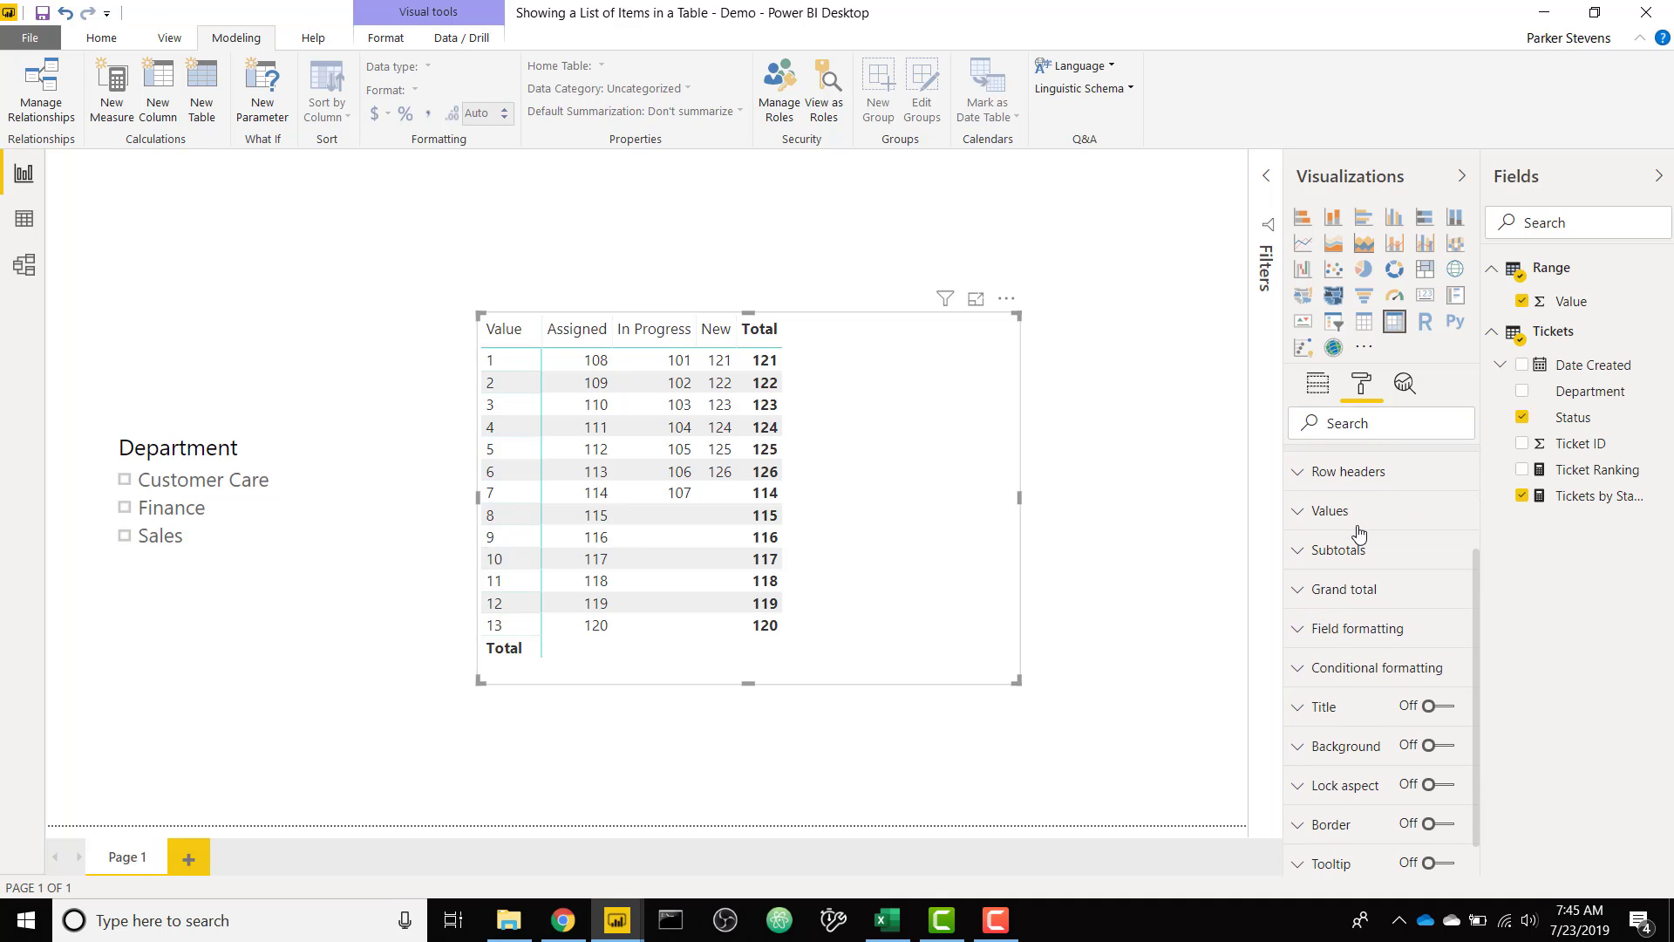
pyautogui.click(1359, 514)
pyautogui.scroll(-3, 1358, 524)
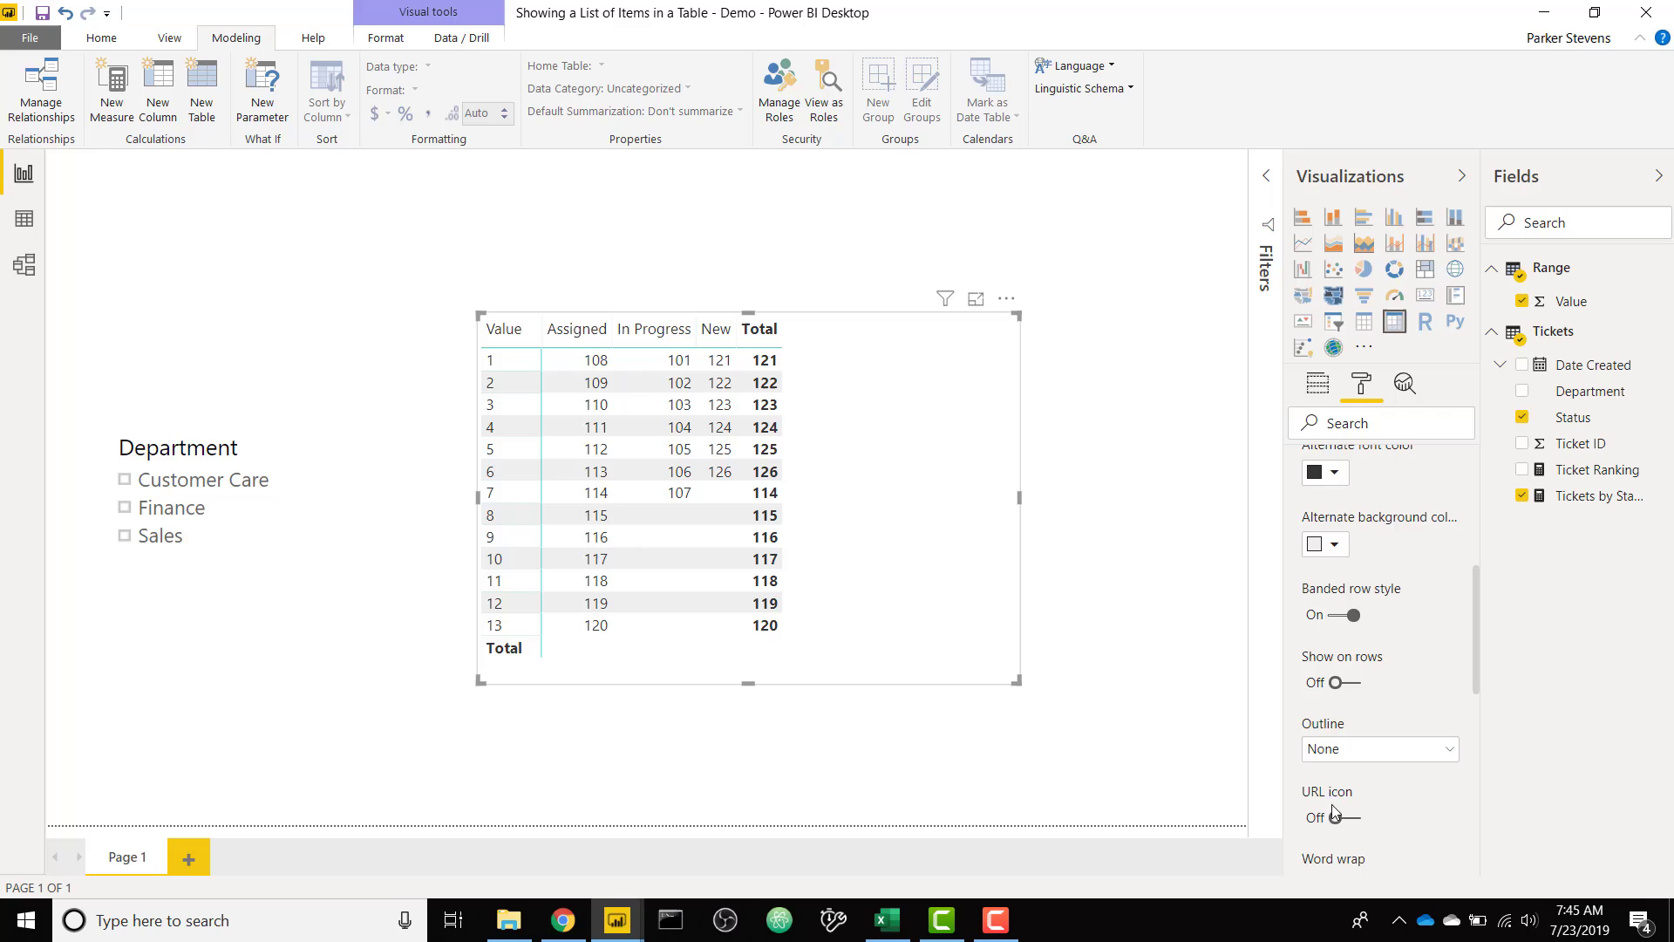
pyautogui.scroll(-2, 1361, 785)
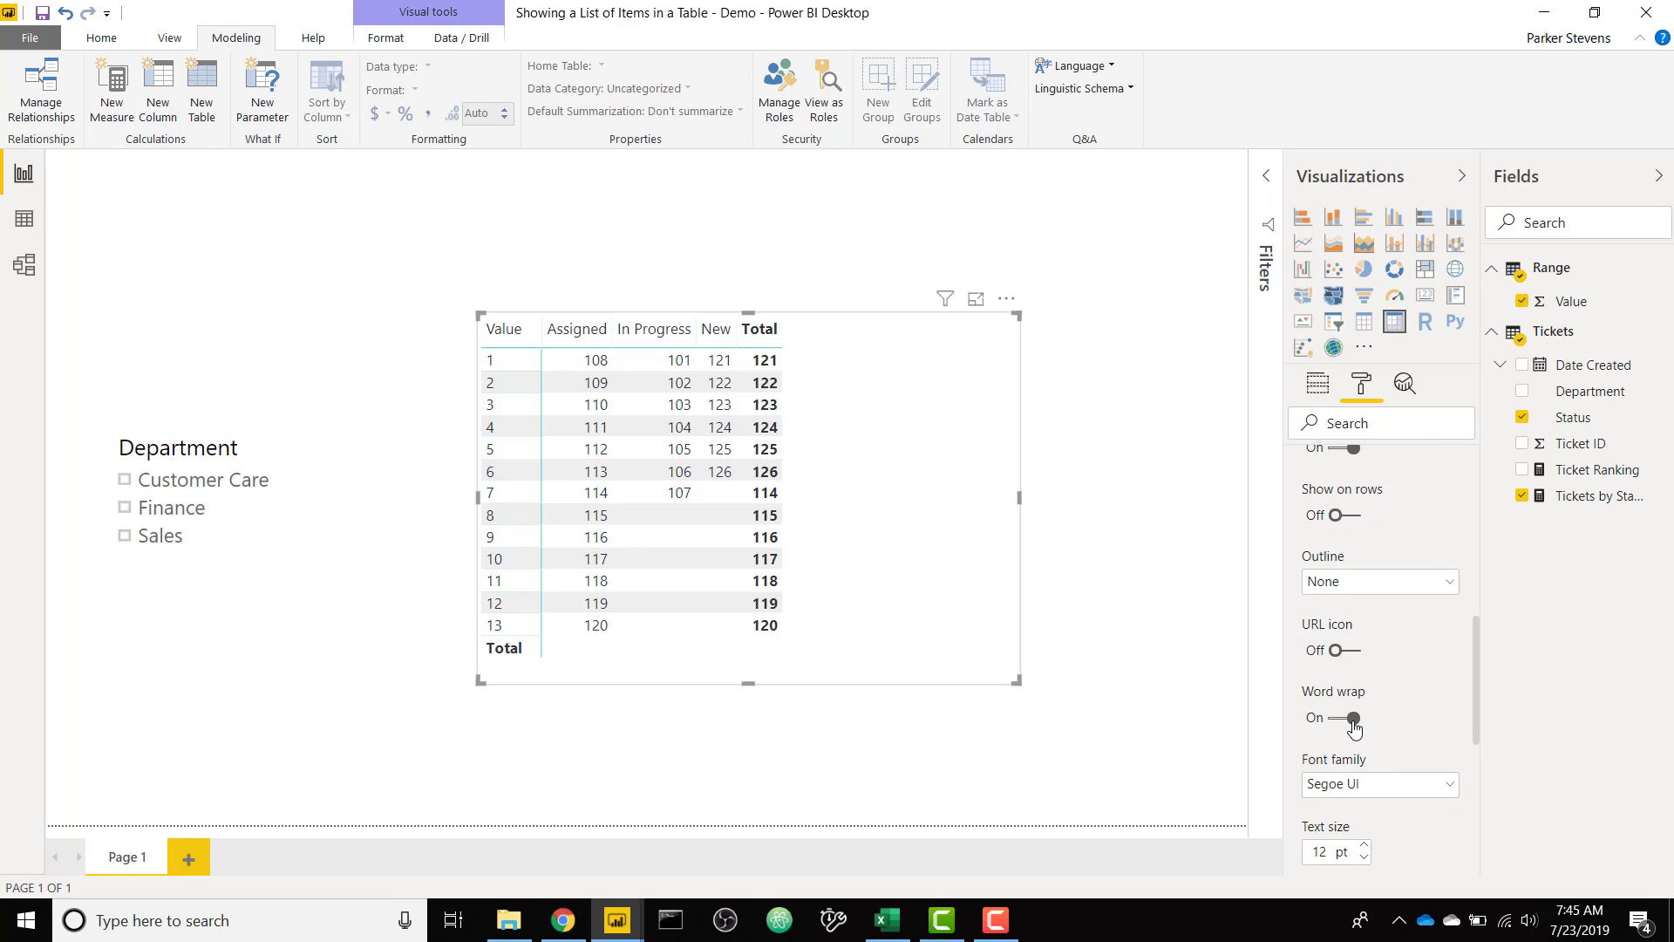
pyautogui.click(1352, 718)
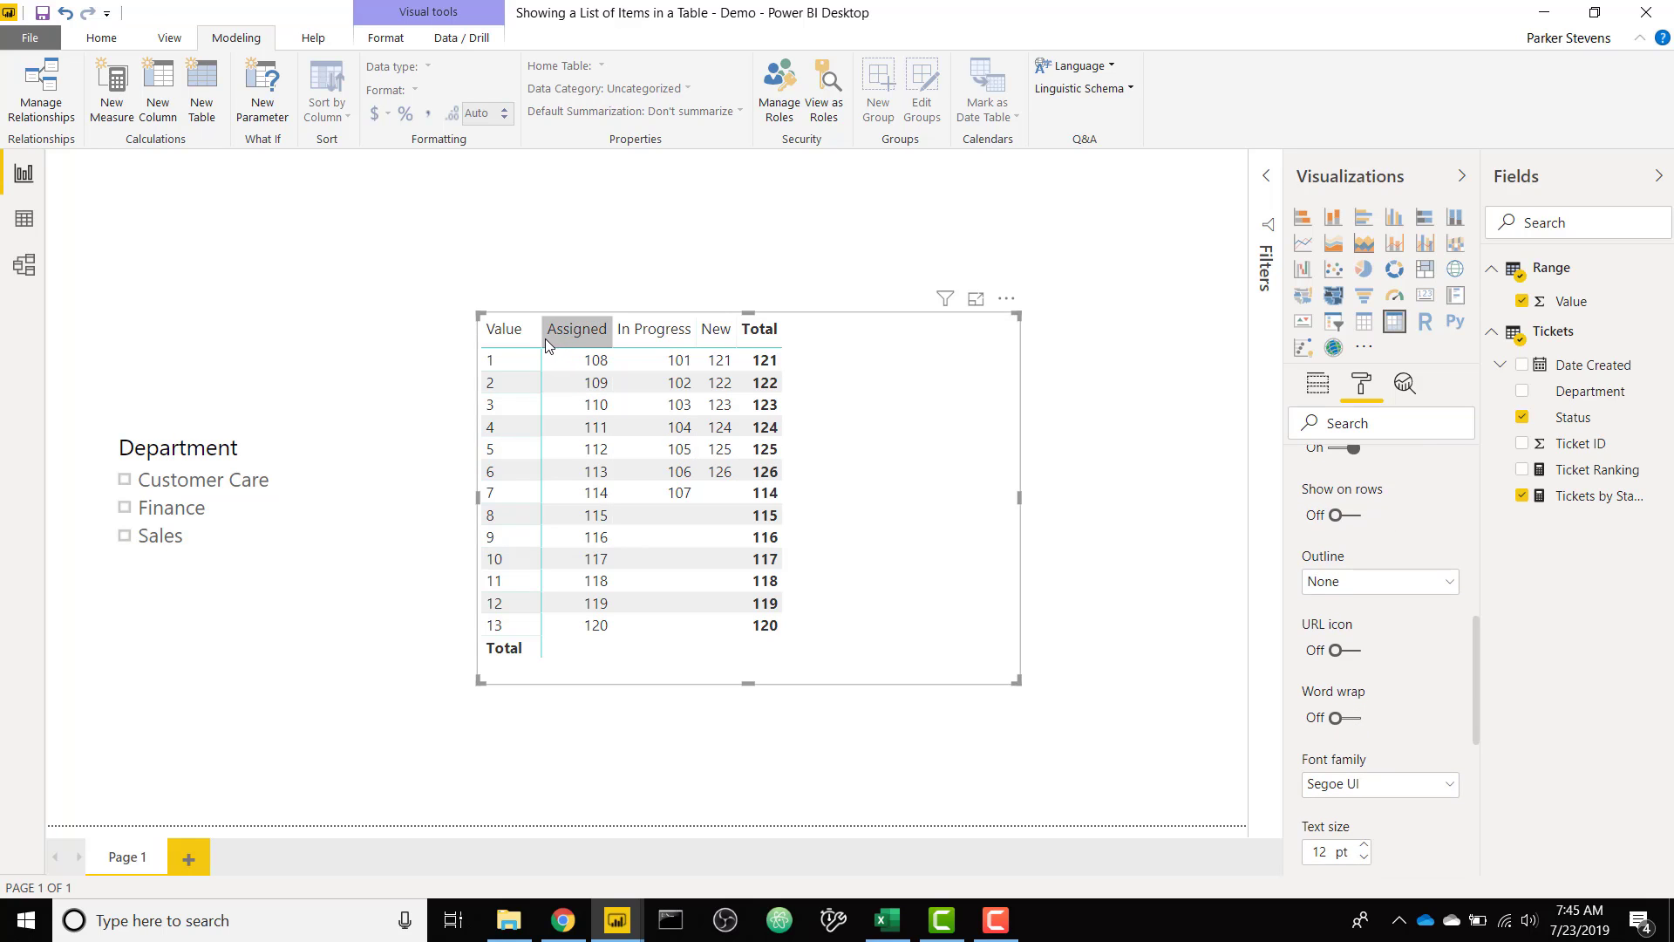
pyautogui.moveTo(544, 339); pyautogui.dragTo(472, 336)
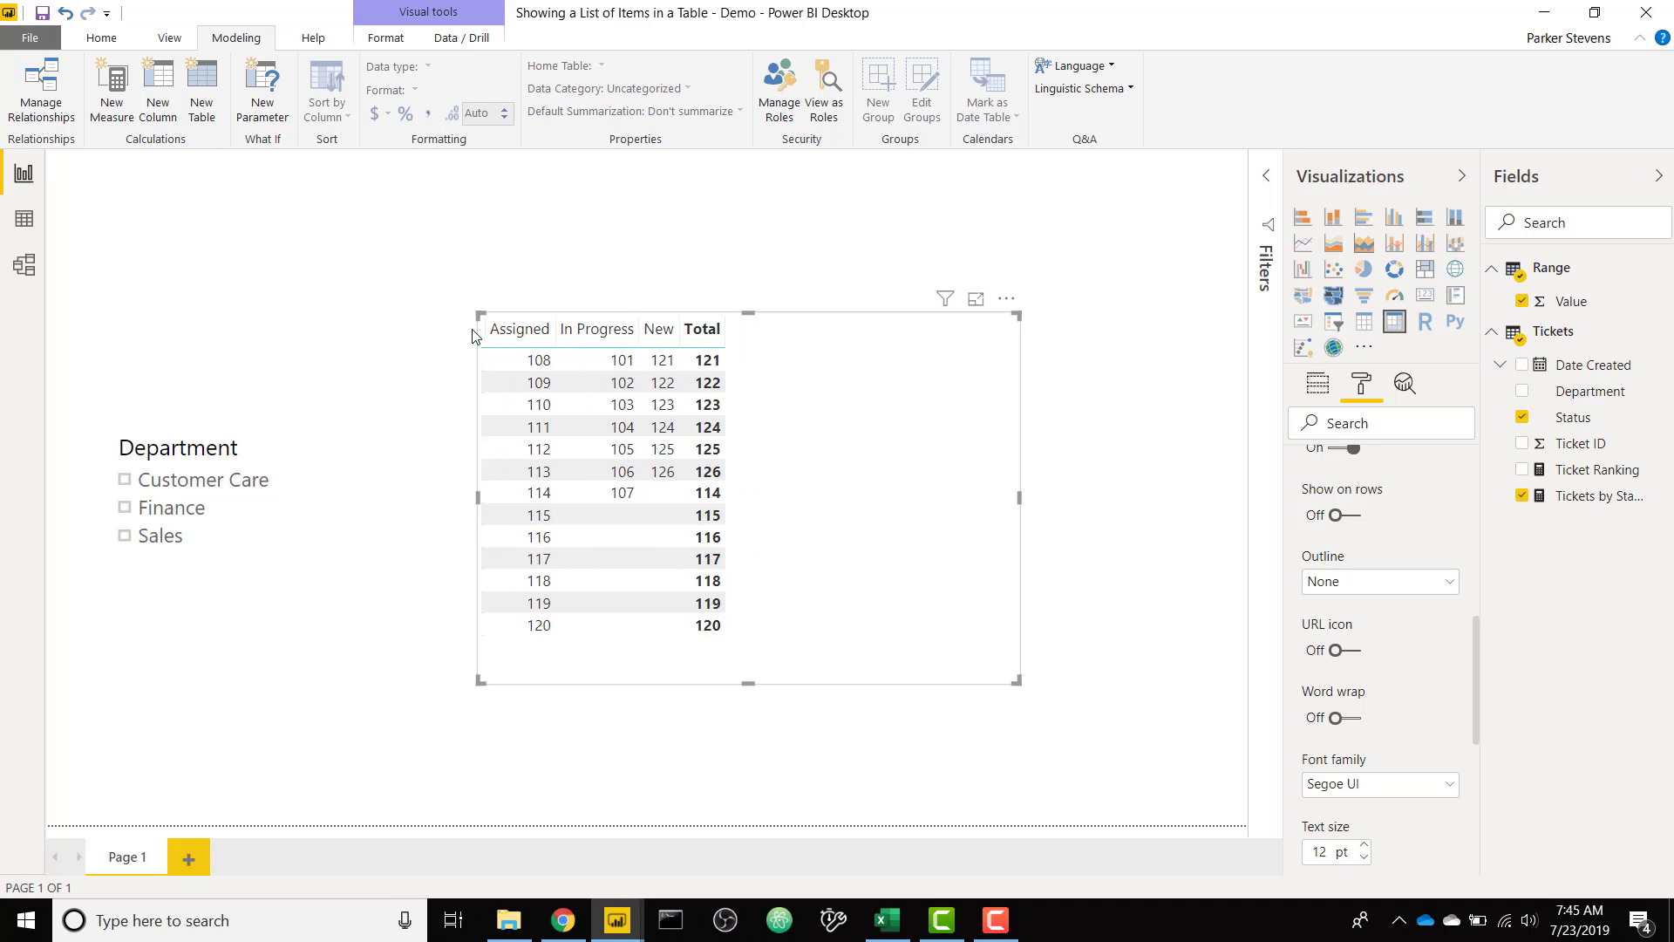
pyautogui.click(459, 338)
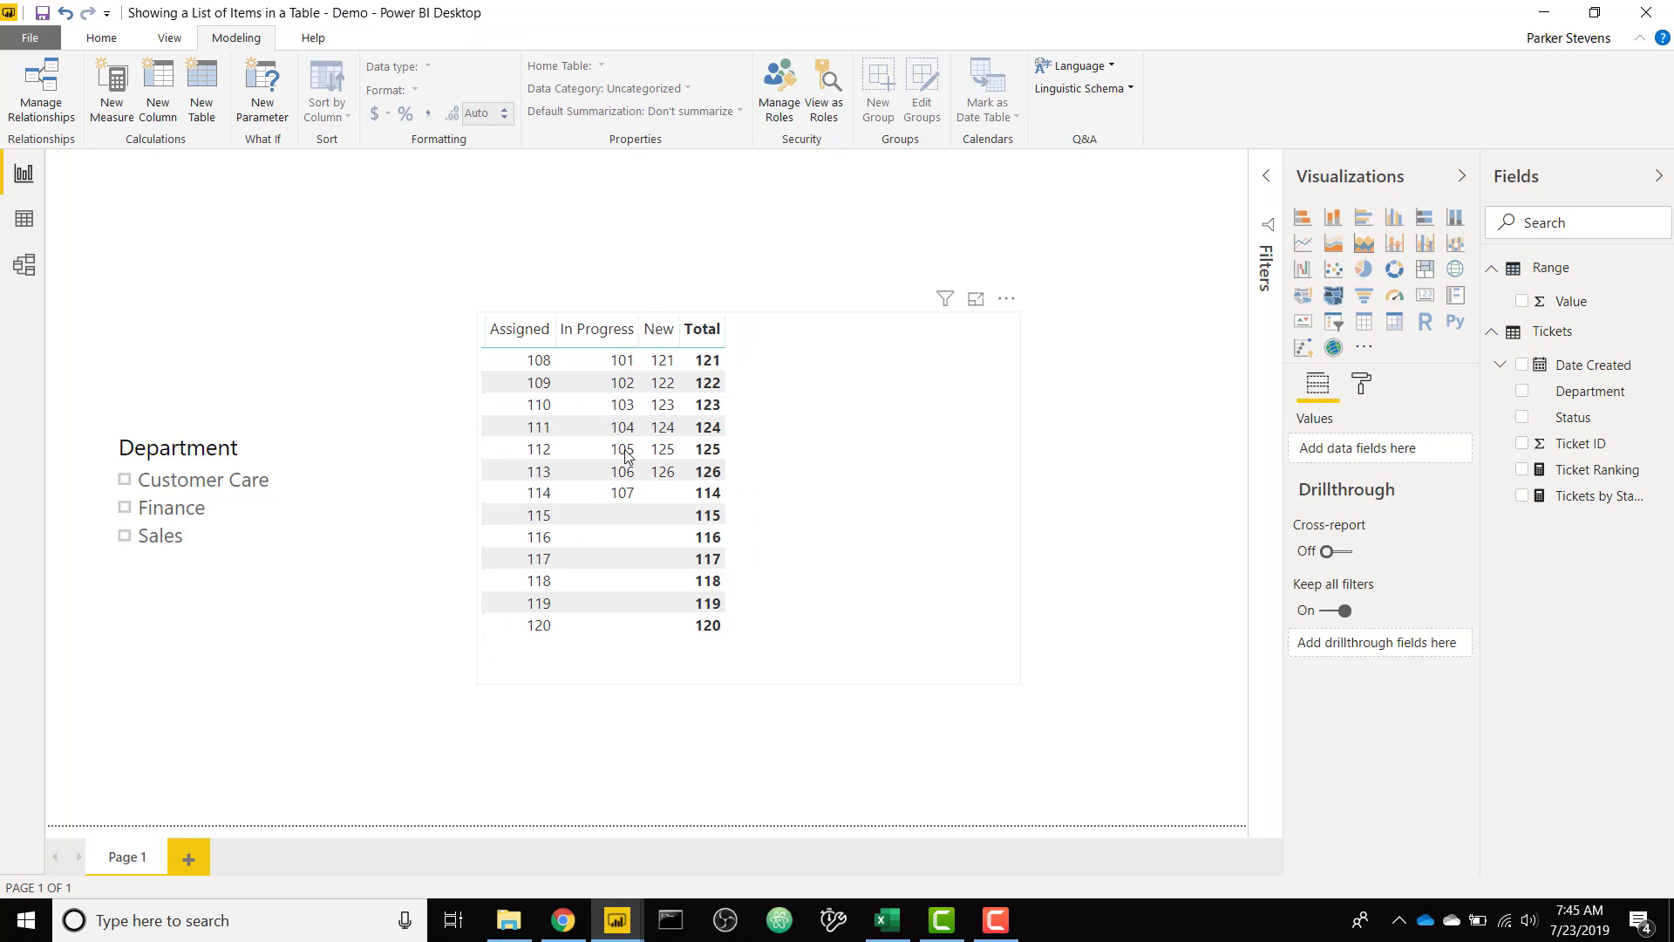
# Switch the matrix's Column subtotals off to drop the Total column
pyautogui.click(907, 431)
pyautogui.click(1373, 389)
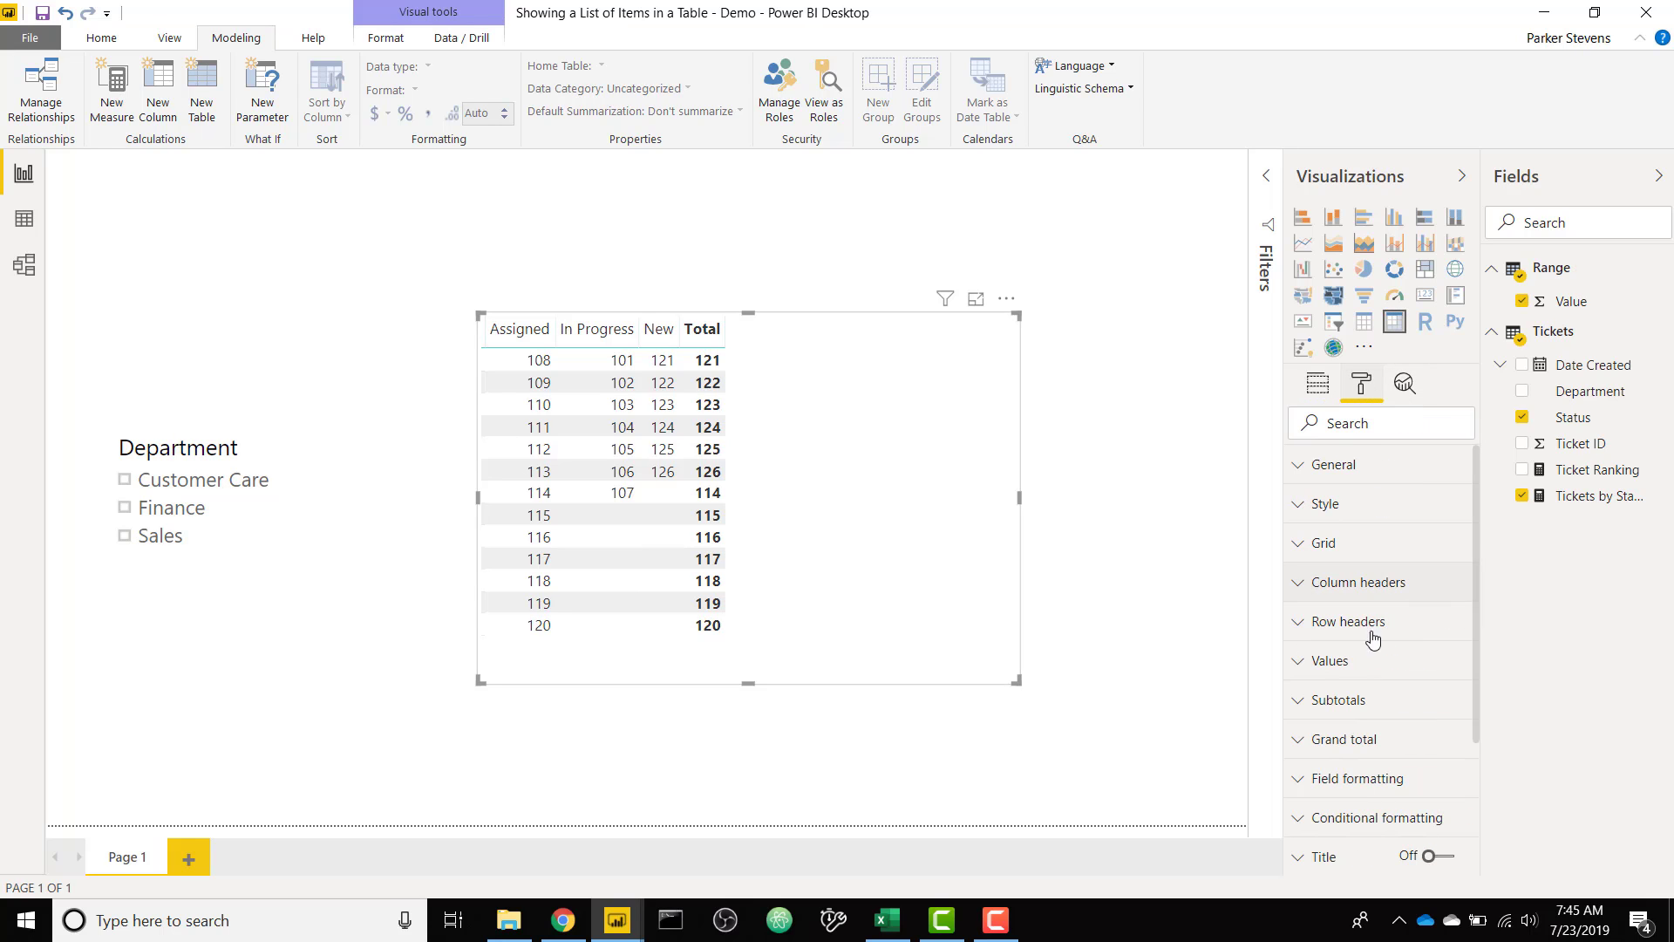
pyautogui.click(1365, 700)
pyautogui.scroll(-2, 1365, 707)
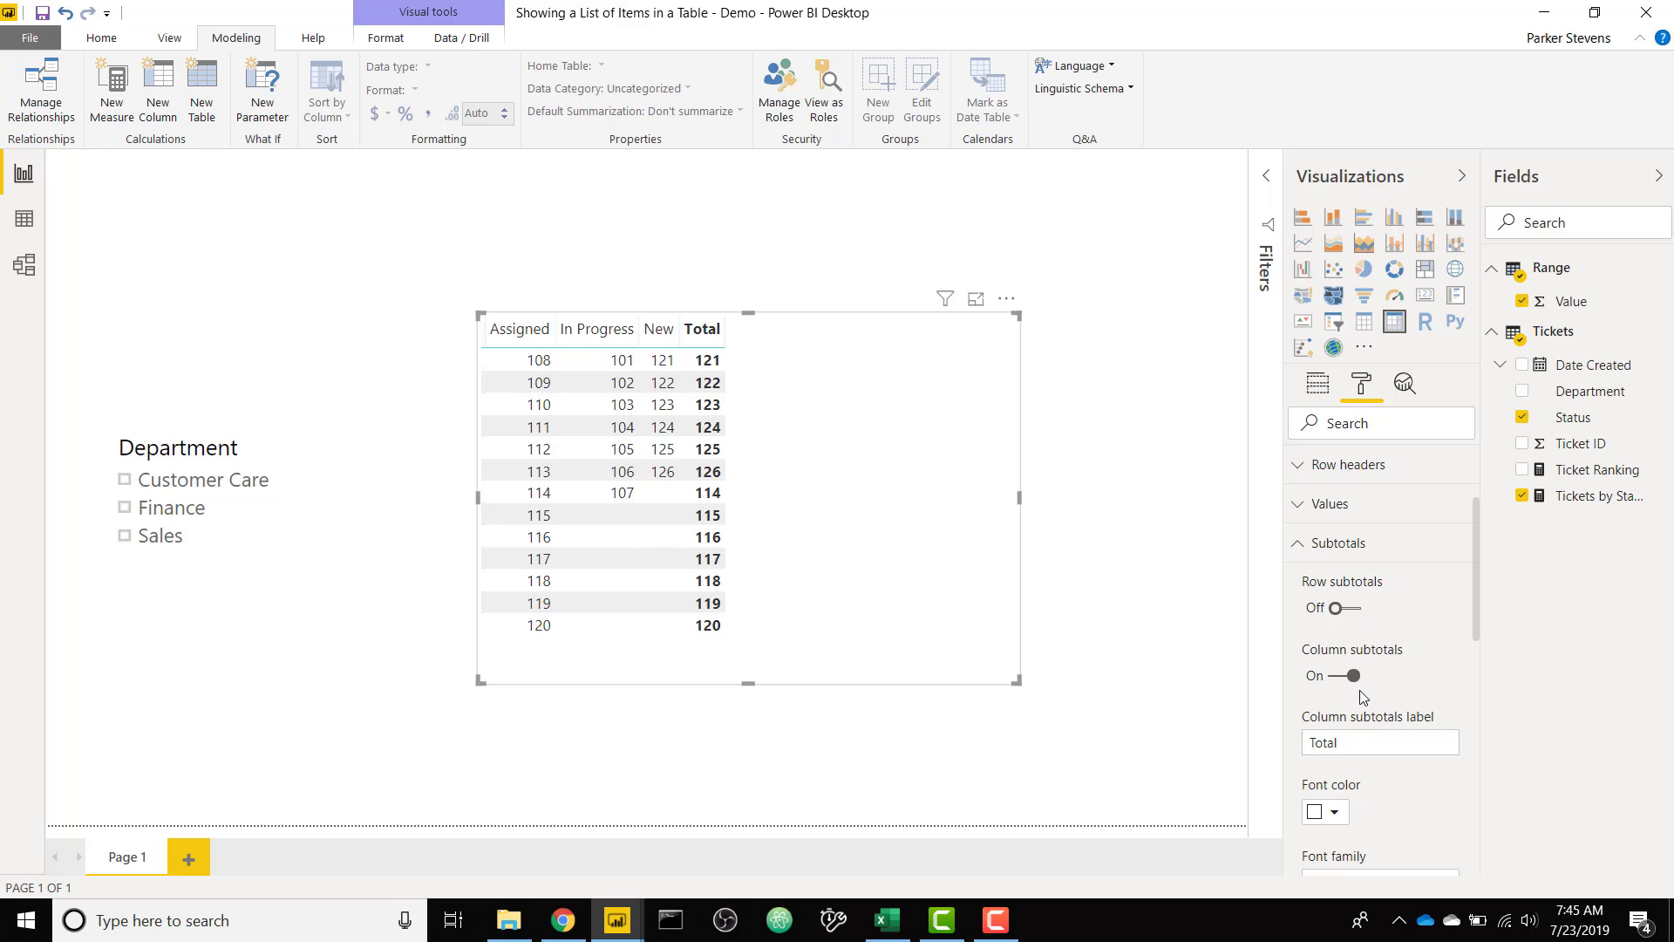
pyautogui.click(1354, 678)
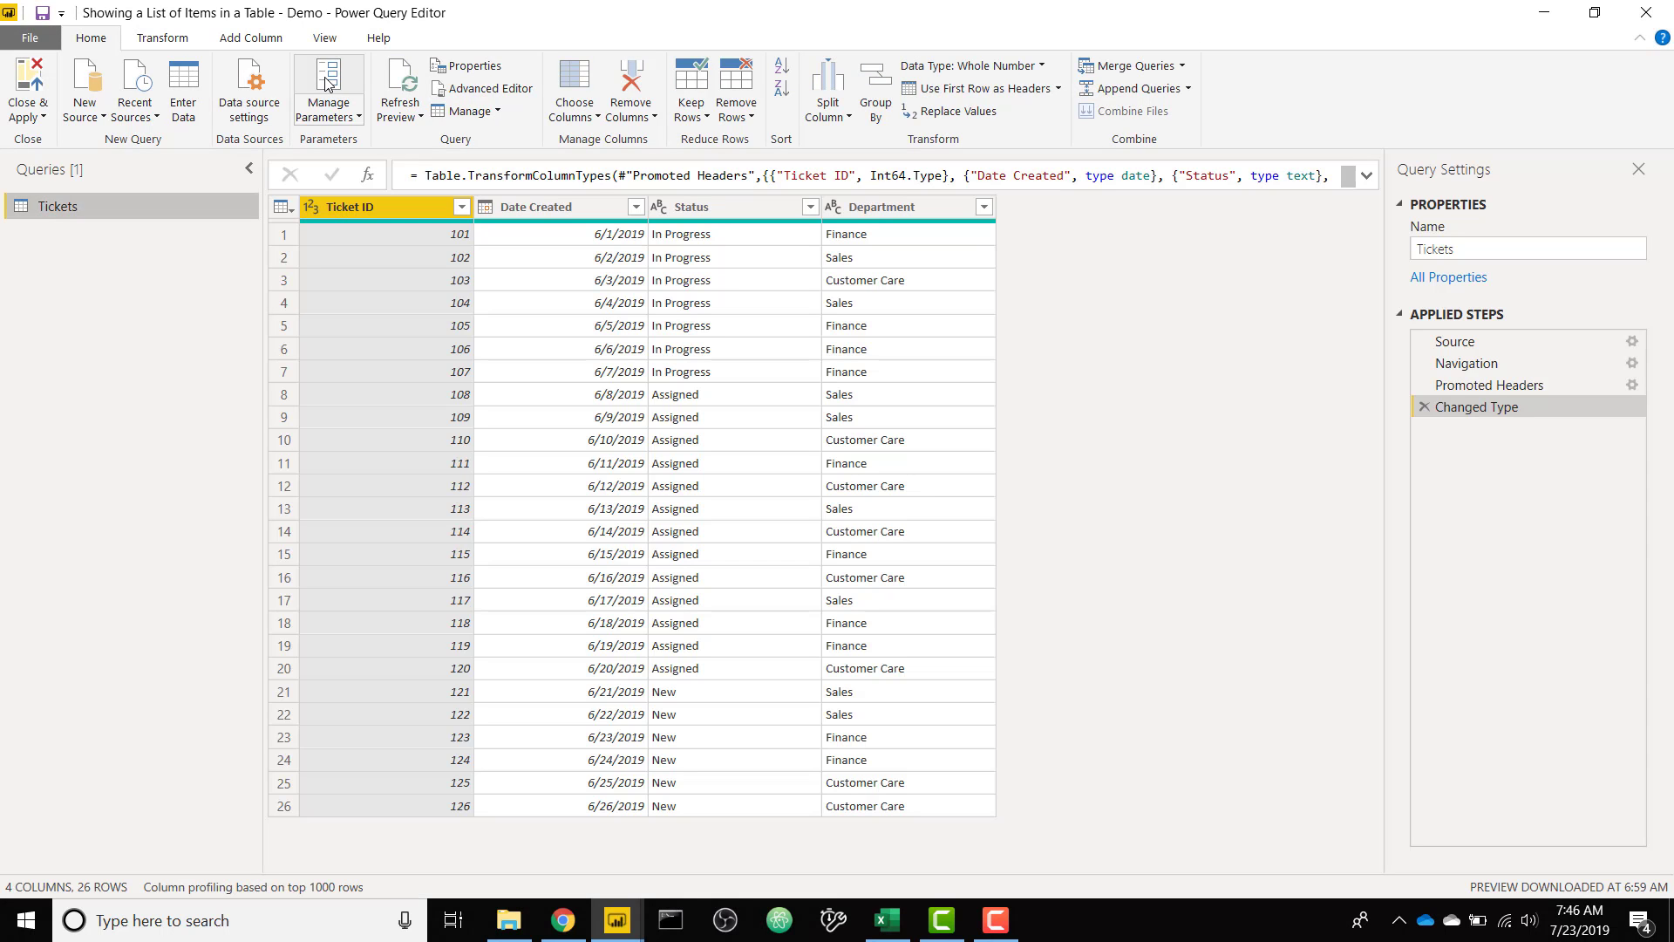
# Start a Column From Examples column and name it 'Sort Order'
pyautogui.click(264, 38)
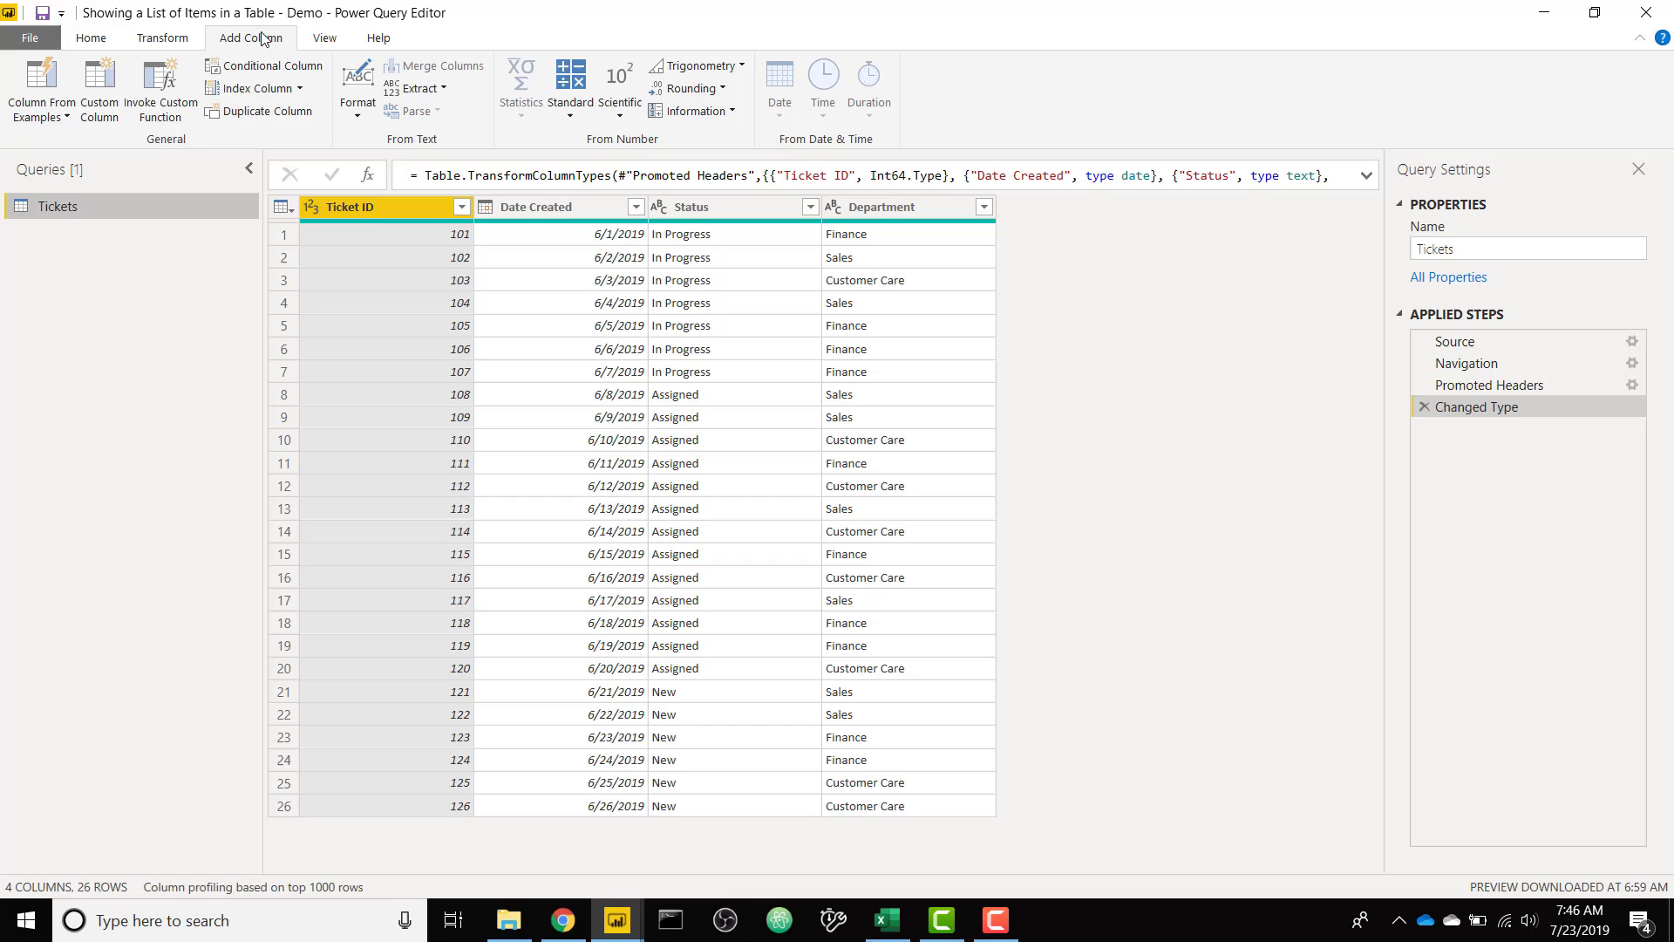
pyautogui.click(41, 76)
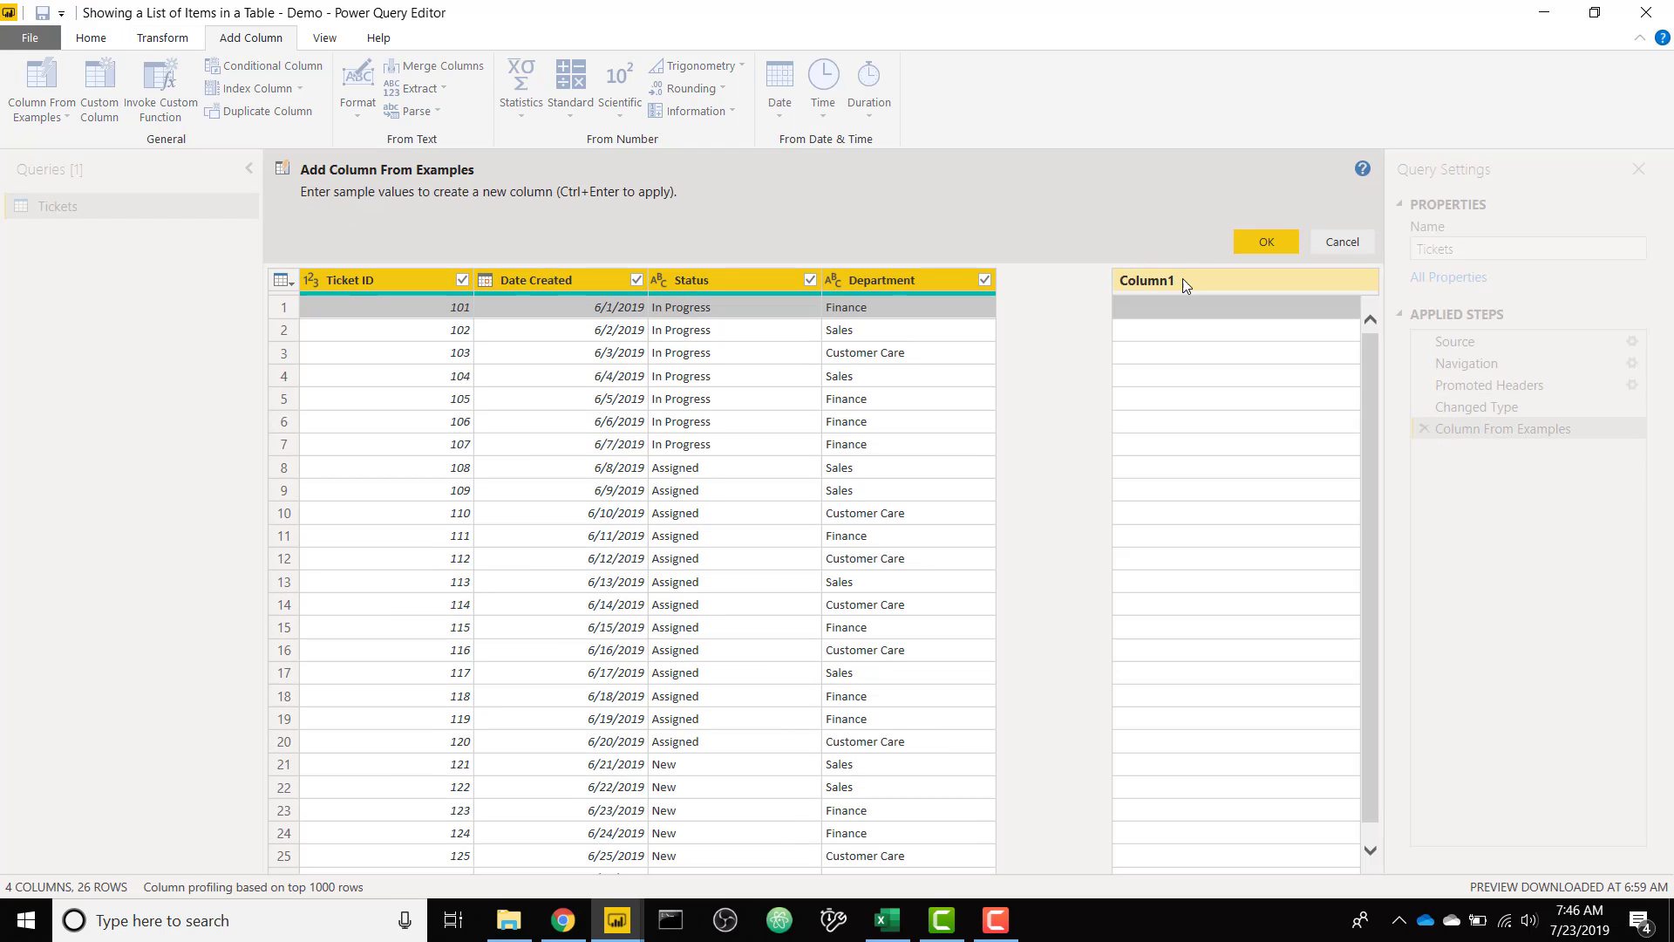
pyautogui.click(1184, 281)
pyautogui.write('Sor')
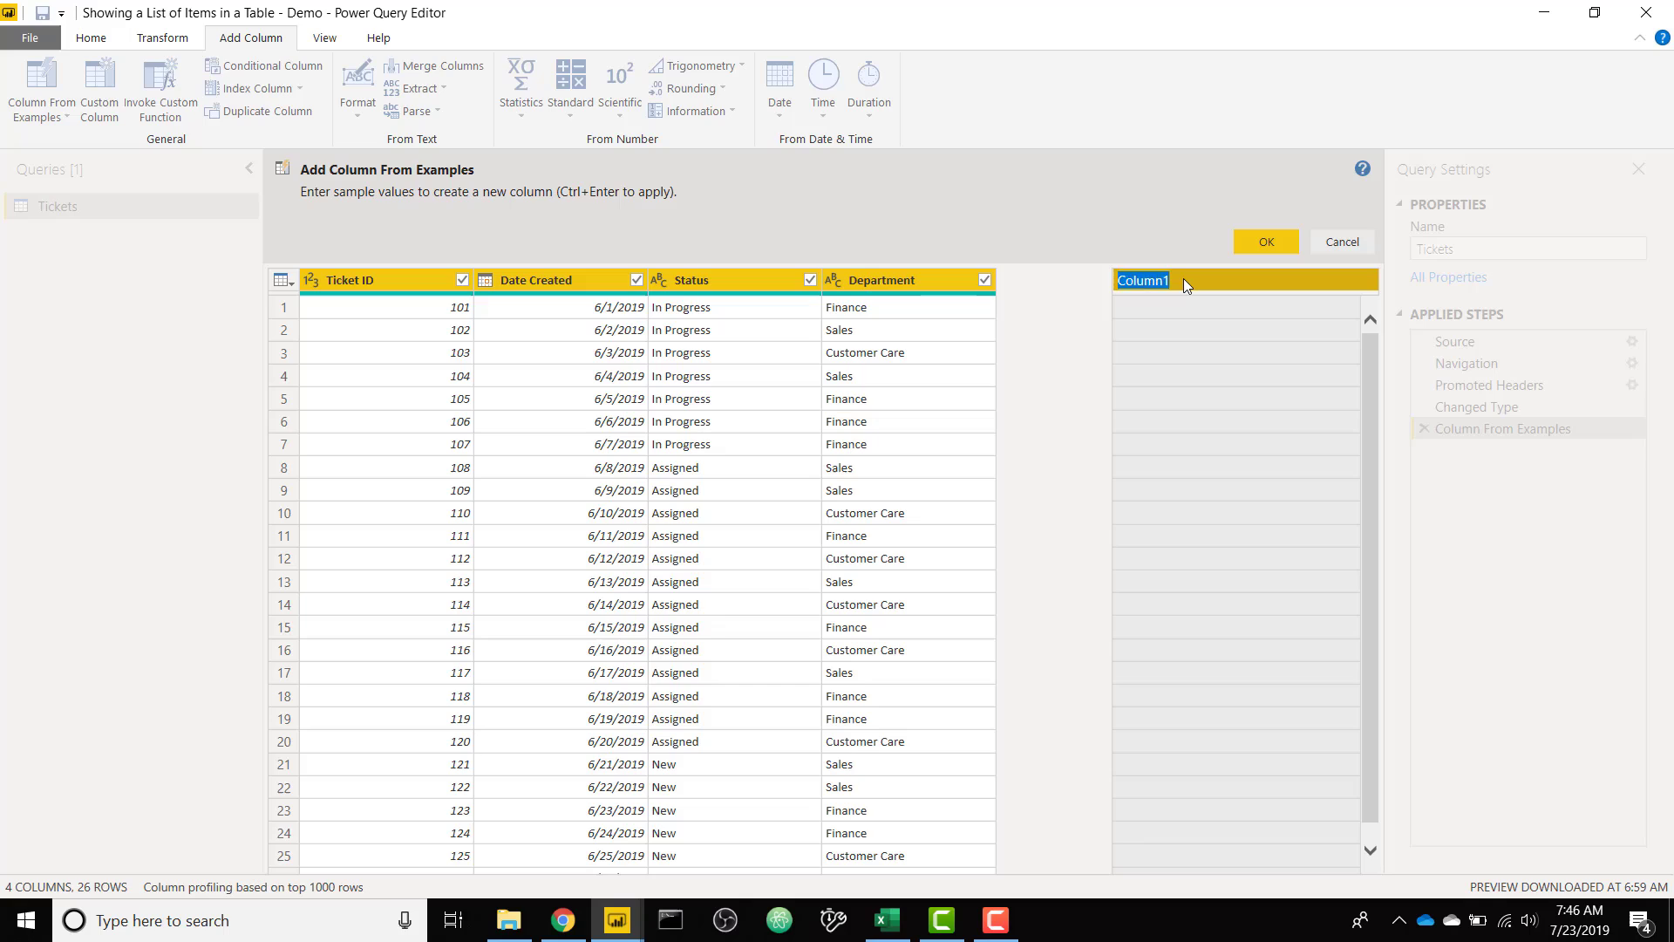
pyautogui.write('t Order')
pyautogui.press('Return')
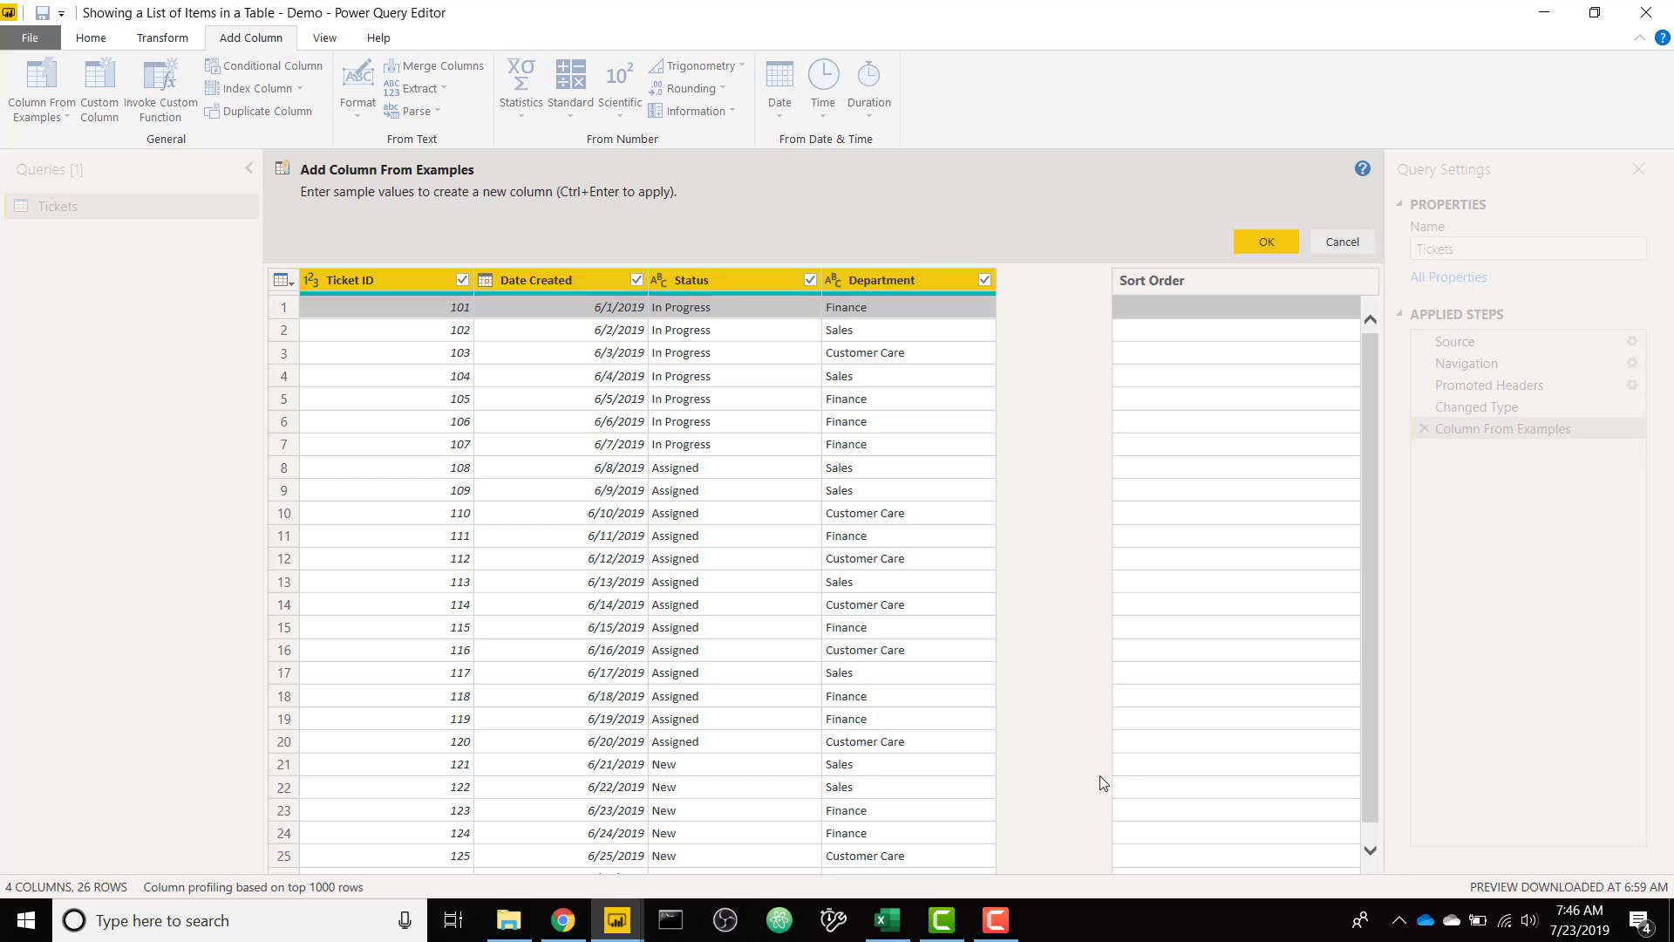
# Enter example values 1 for row 21 and 2 for ticket 108
pyautogui.click(1127, 773)
pyautogui.write('1')
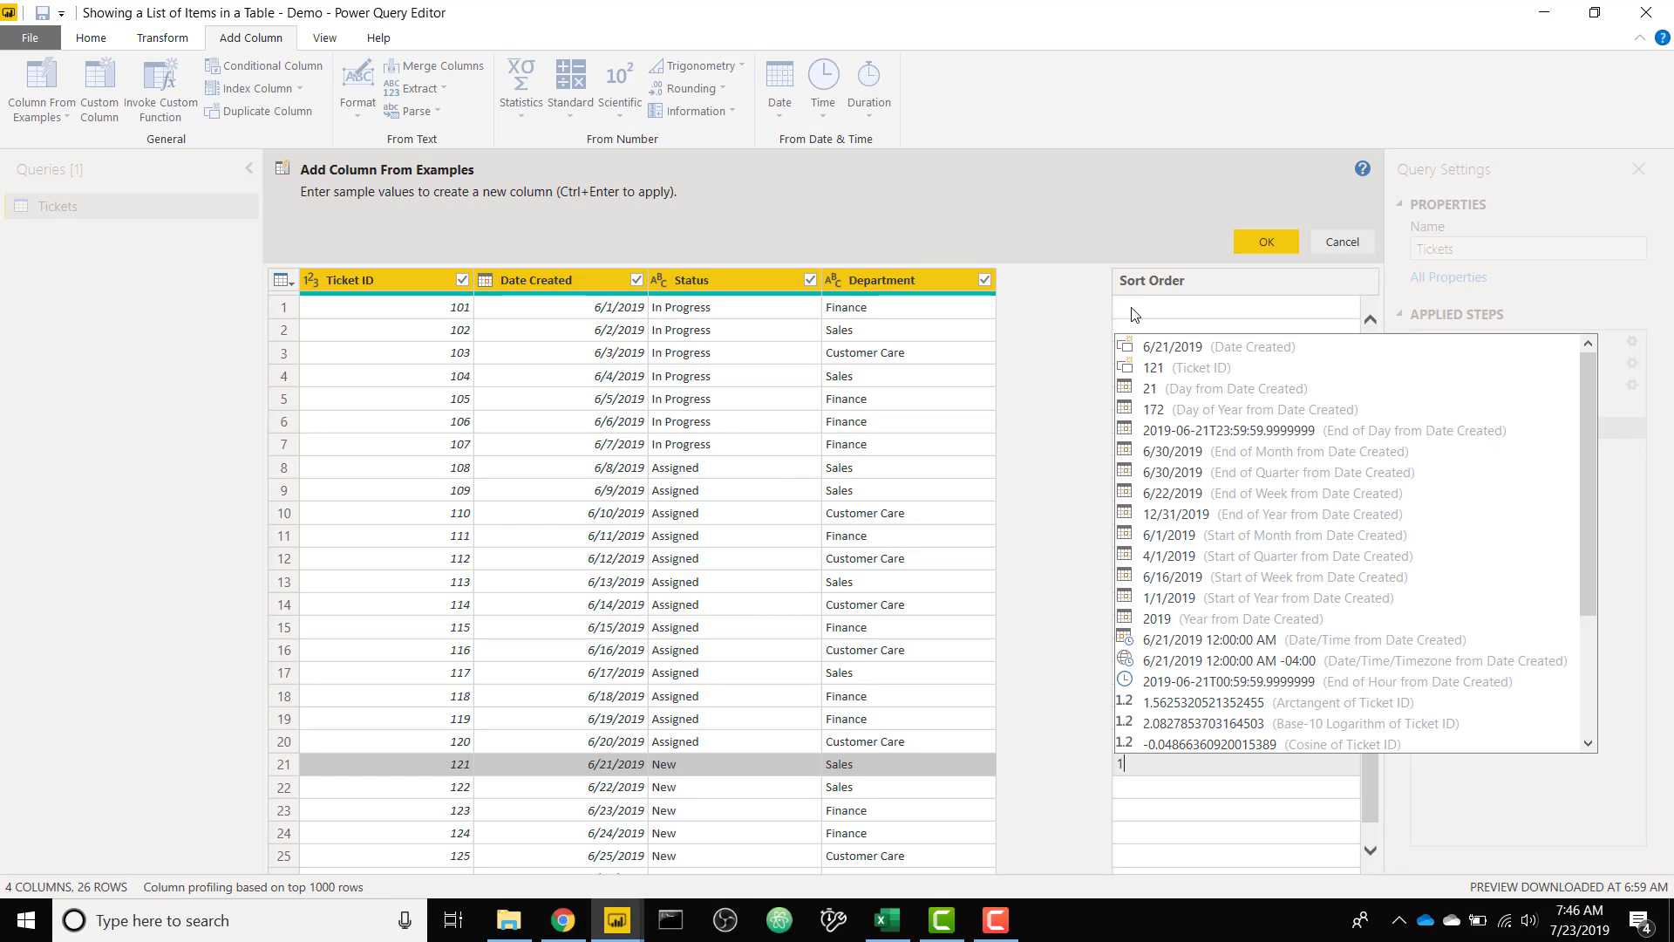
pyautogui.press('Return')
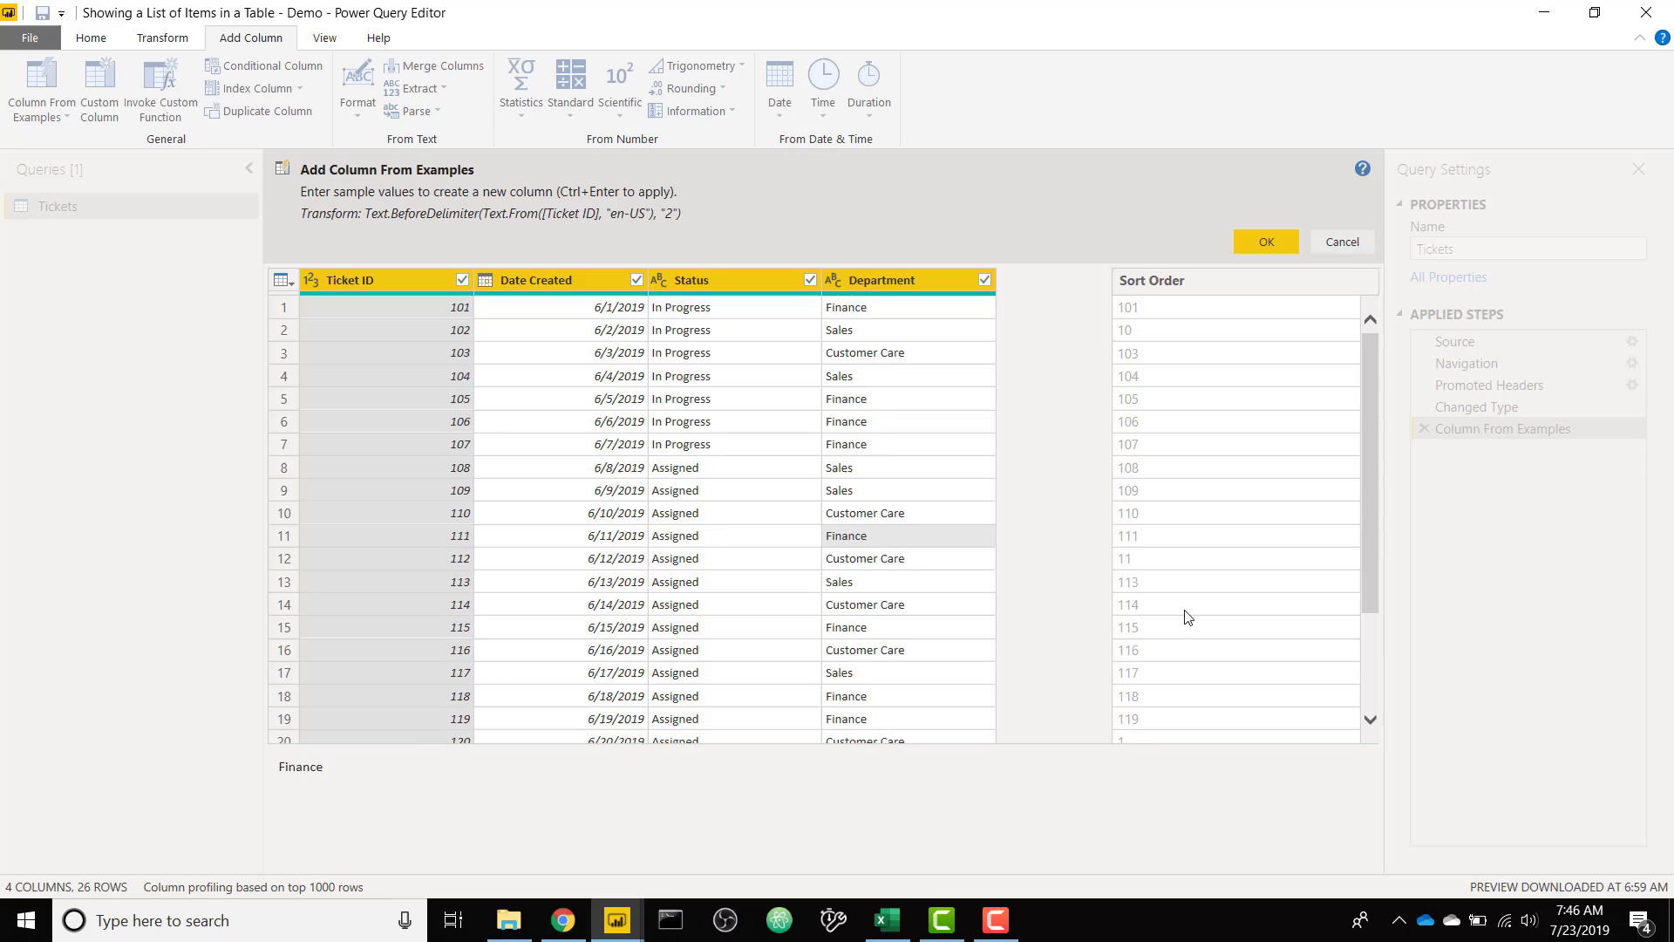
pyautogui.scroll(-3, 1186, 617)
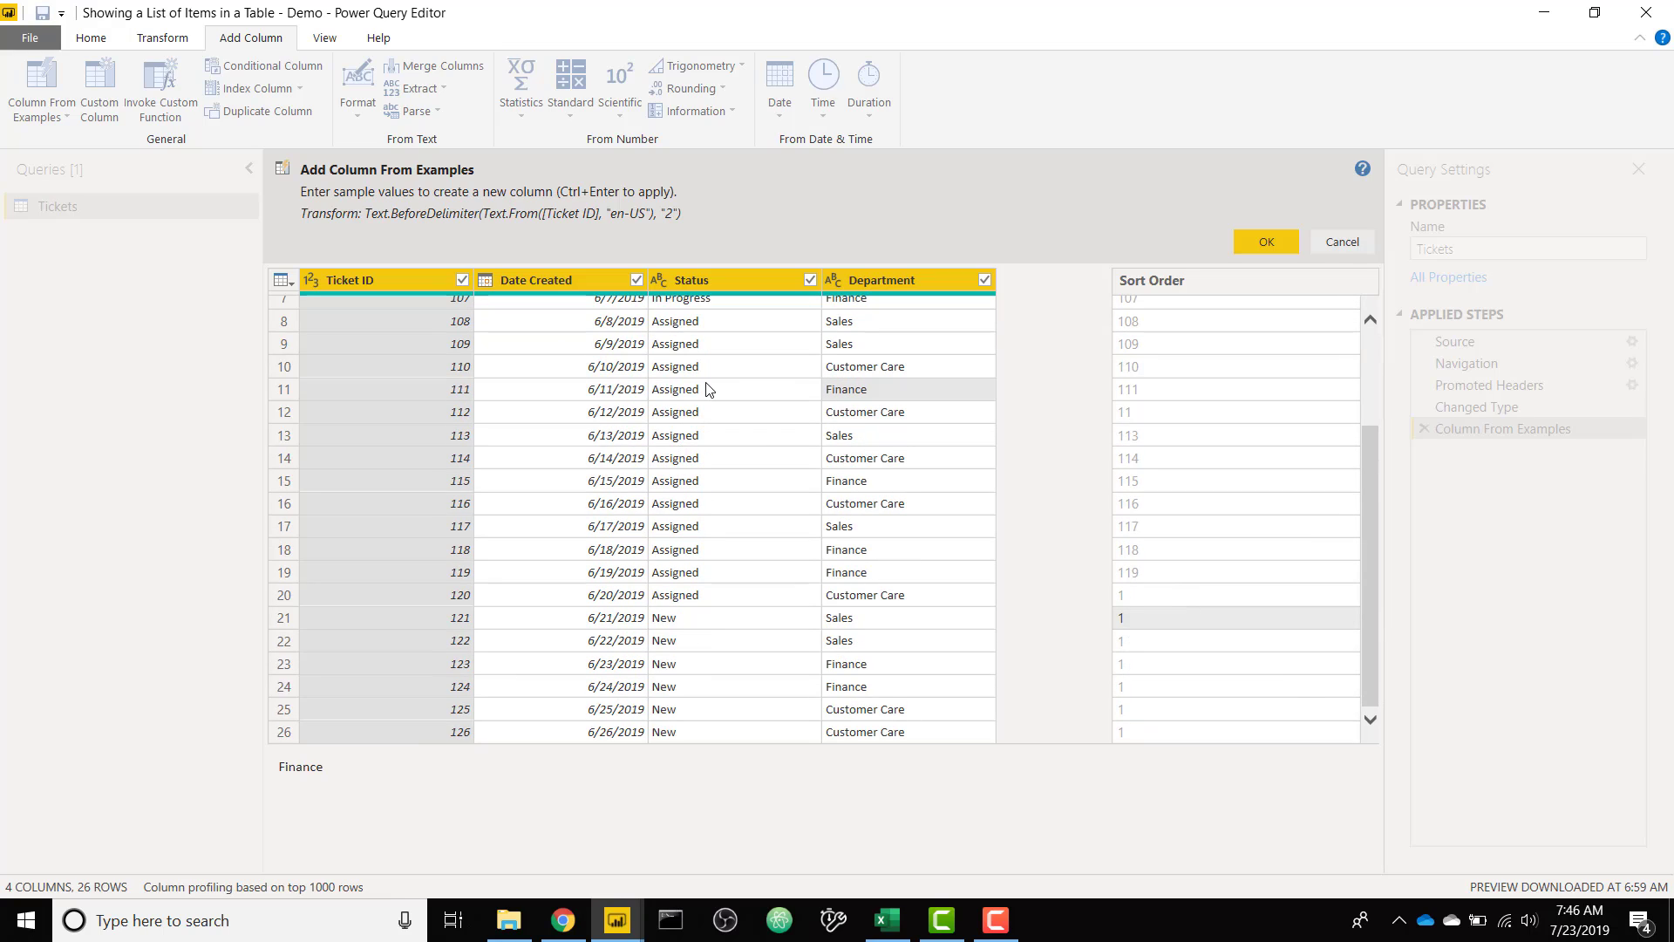
pyautogui.click(1165, 321)
pyautogui.write('2')
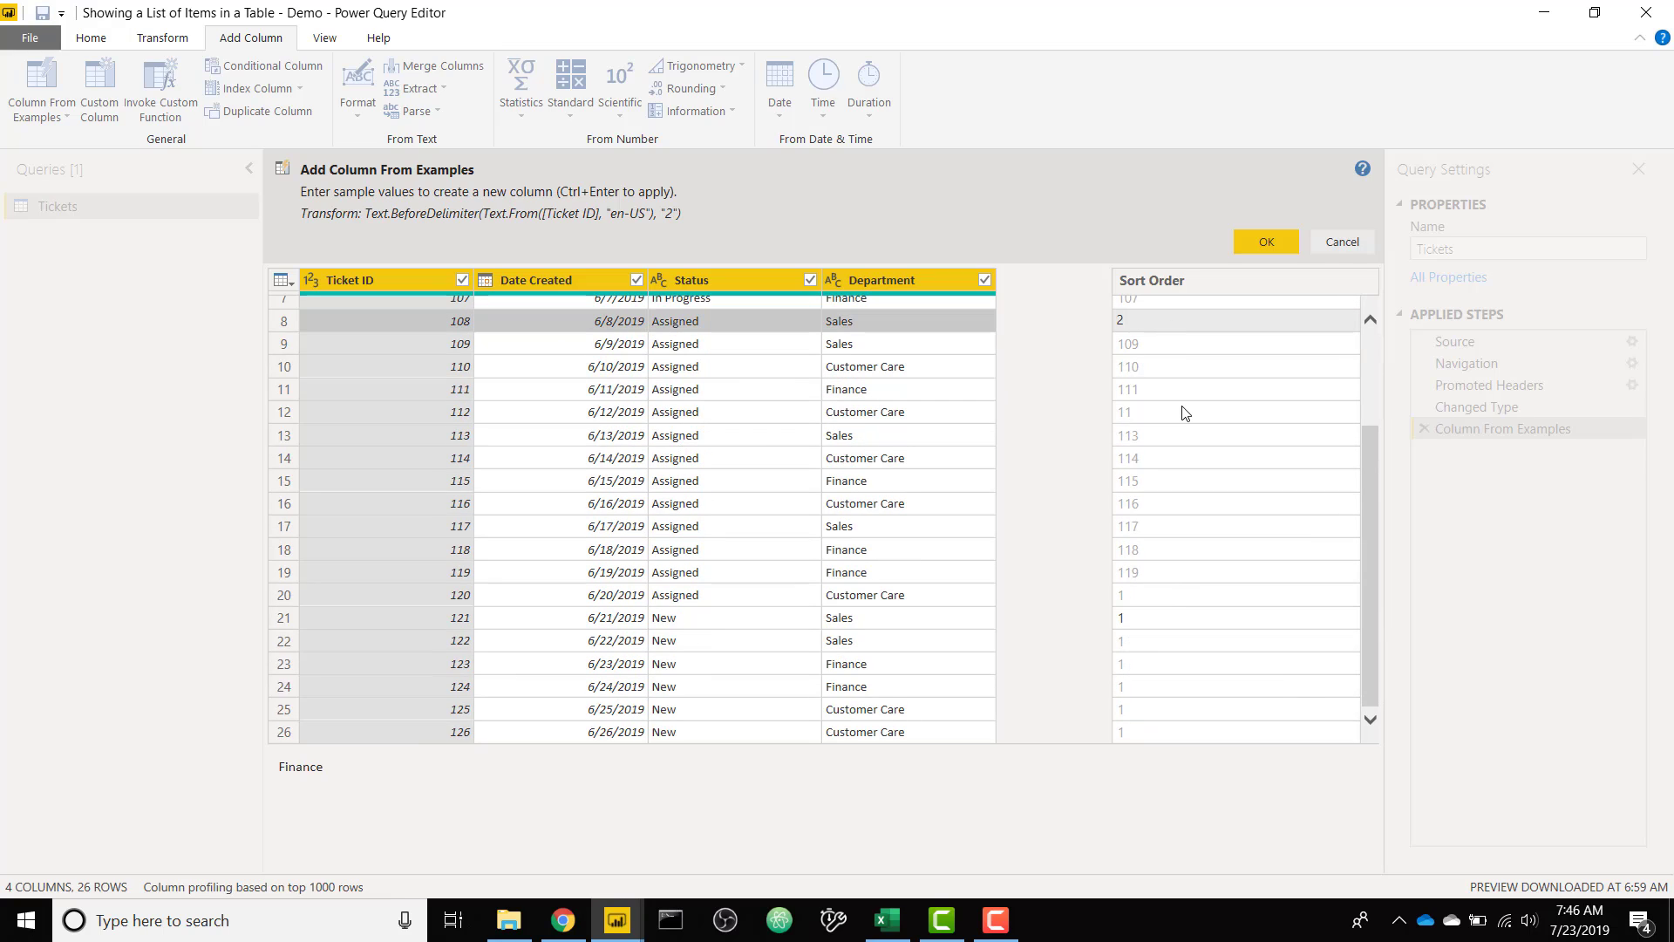
pyautogui.press('Return')
# Enter 3 for tickets 101 and 102, then create the Sort Order column
pyautogui.scroll(3, 1184, 411)
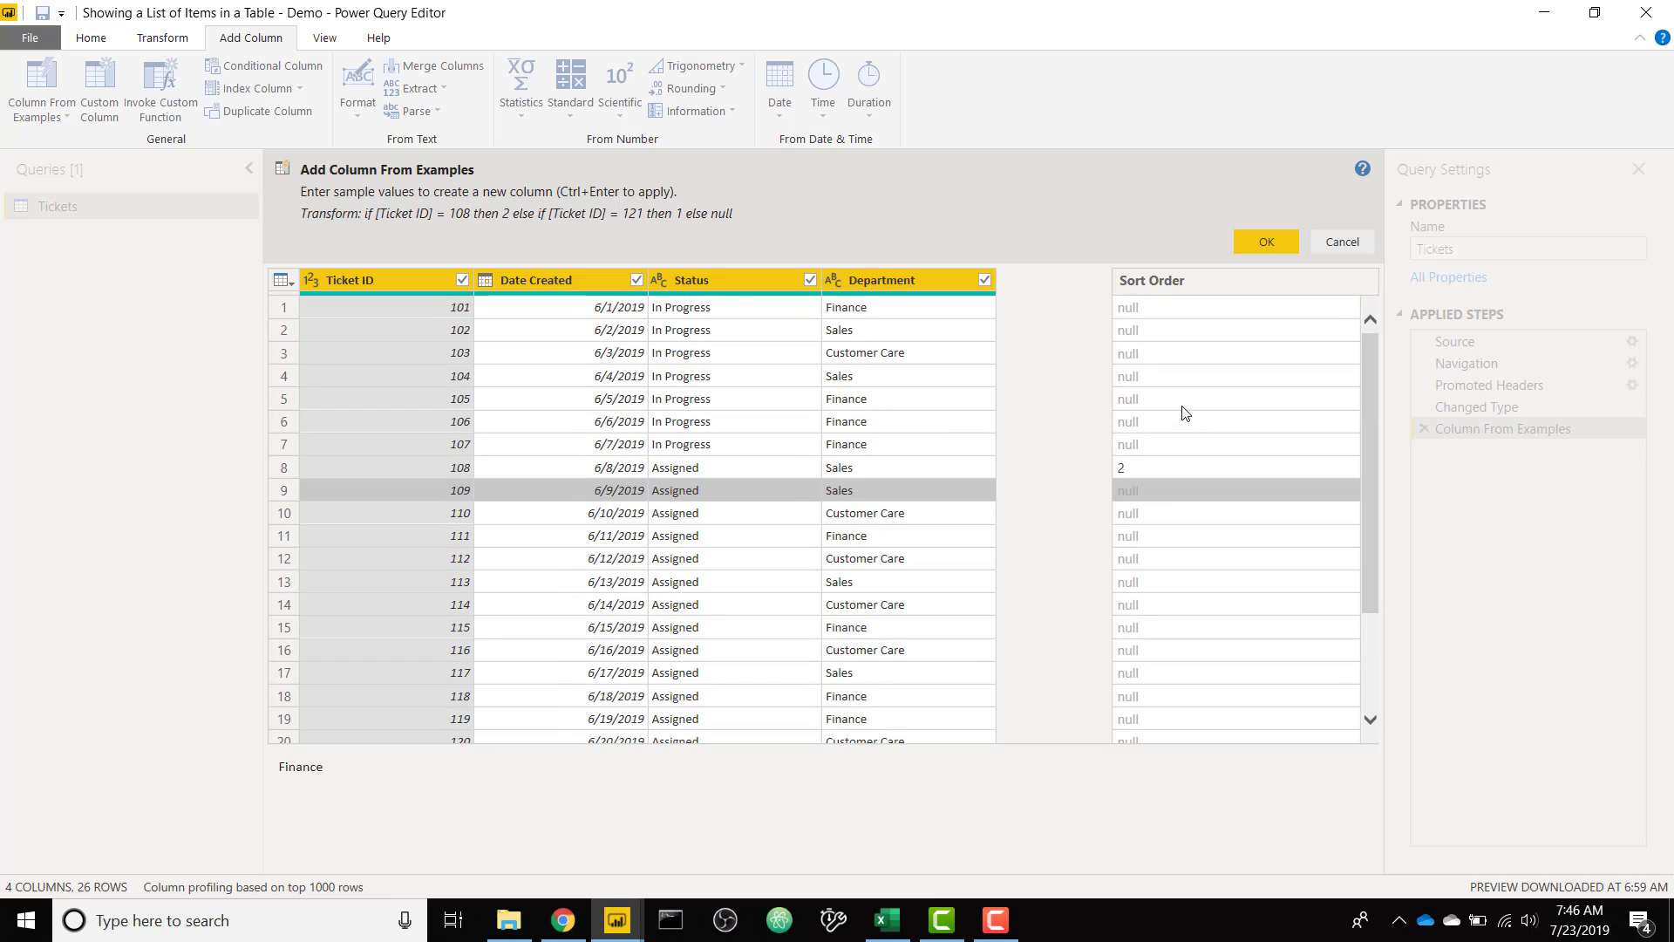
pyautogui.click(1136, 306)
pyautogui.write('3')
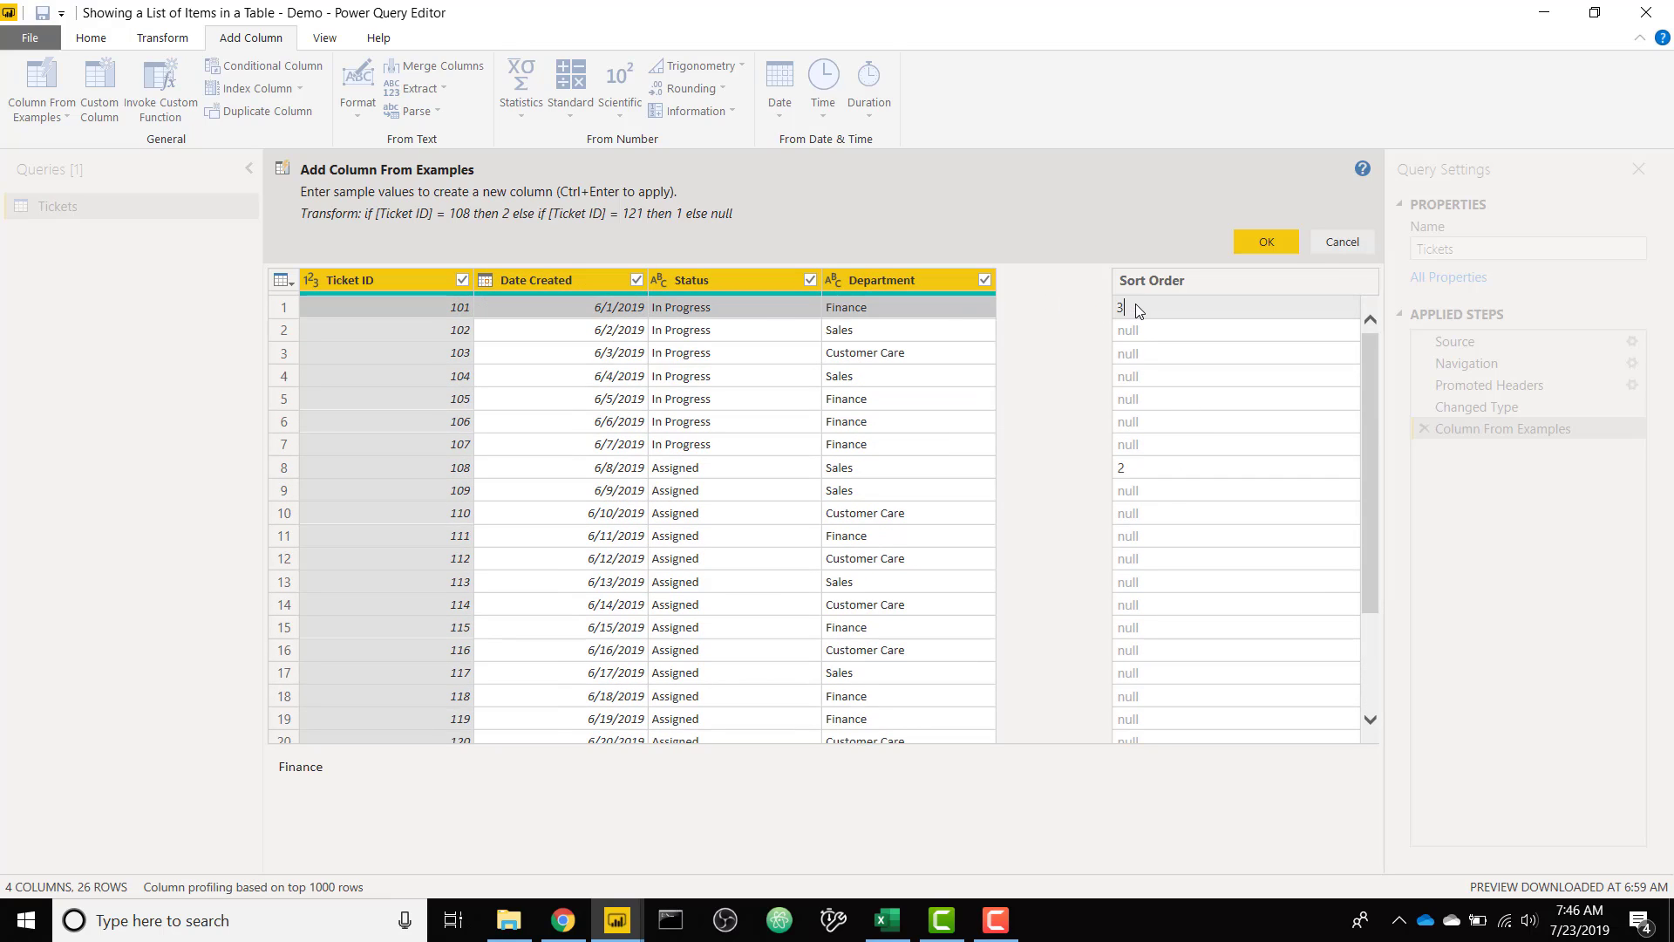
pyautogui.press('Return')
pyautogui.write('3')
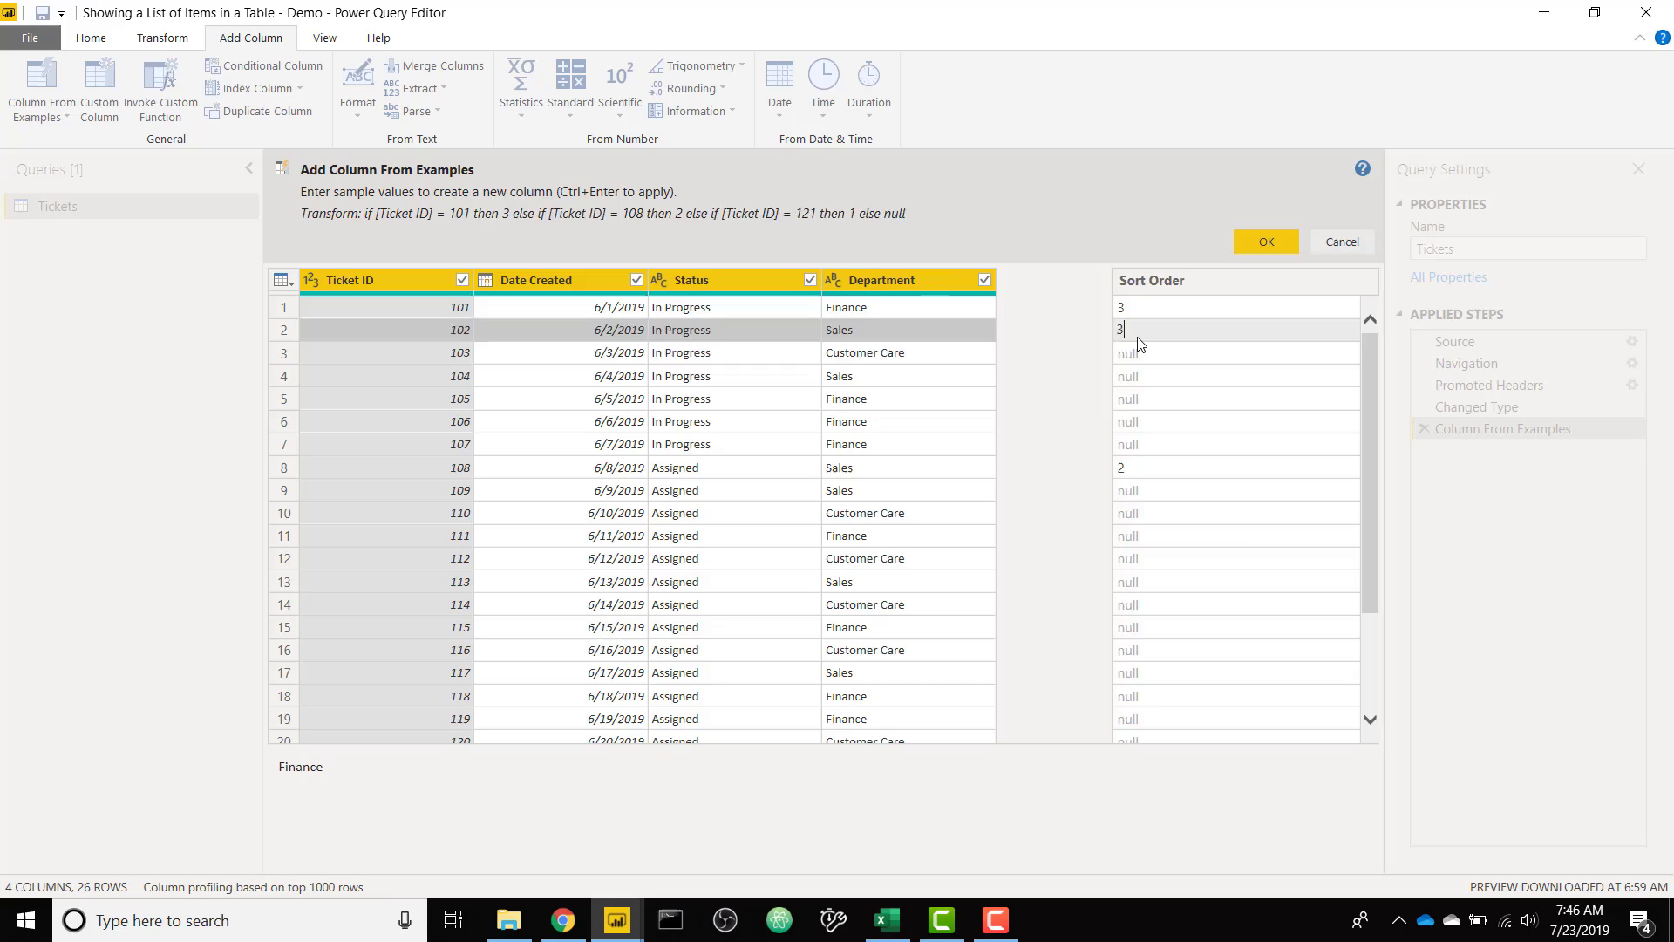
pyautogui.press('Return')
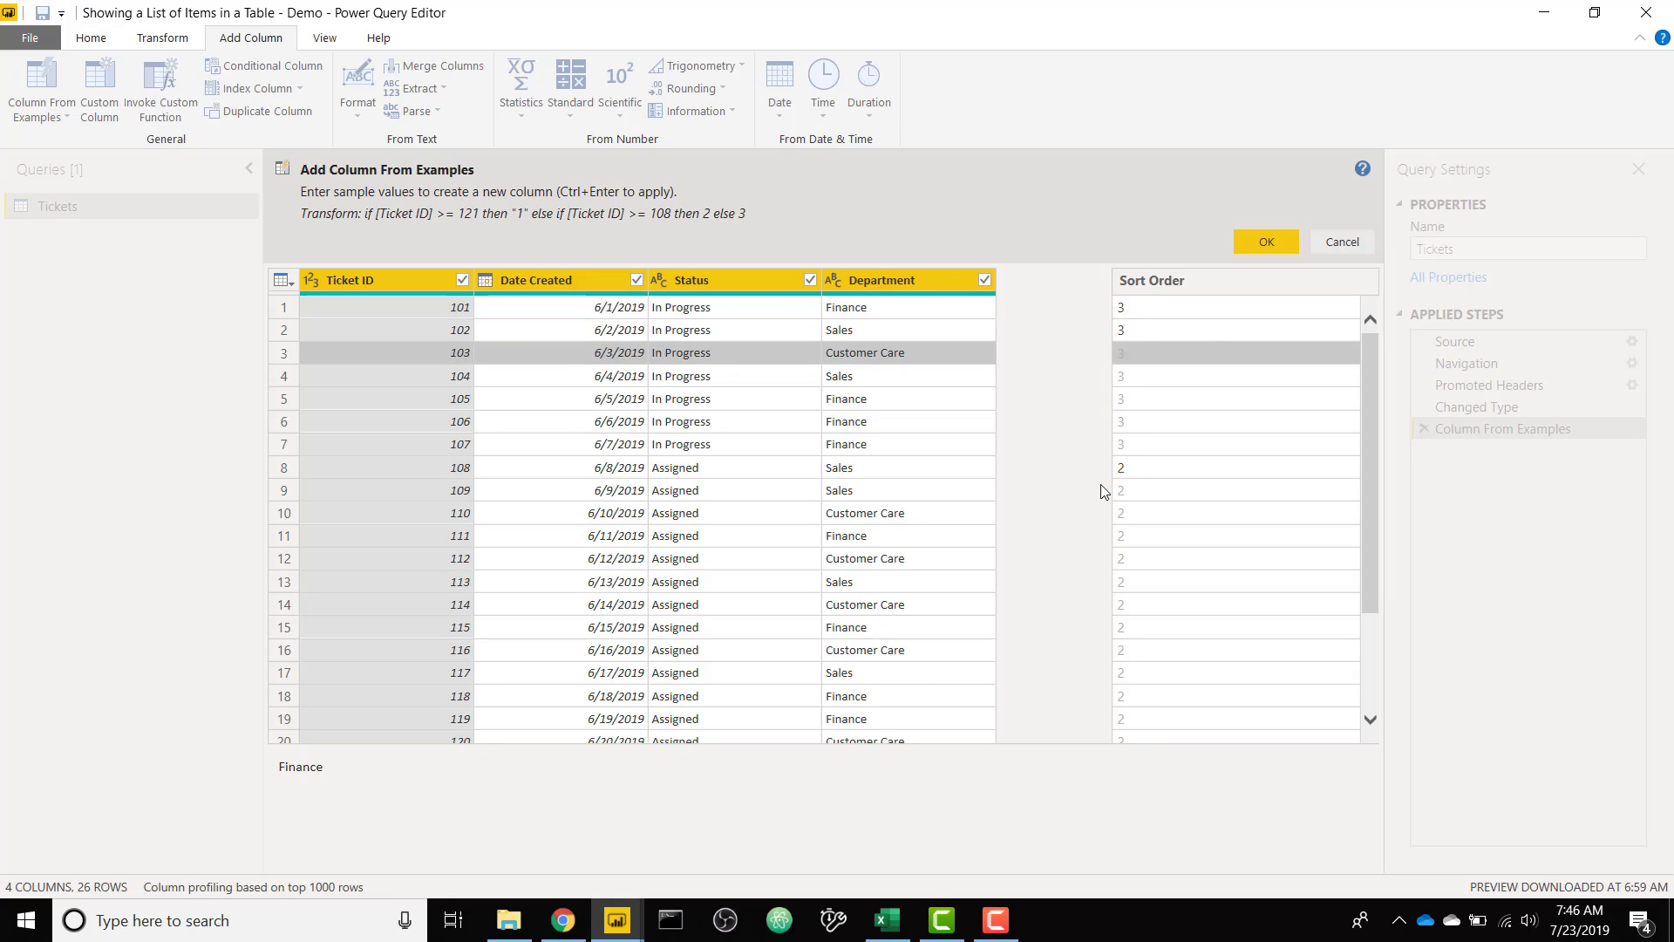
pyautogui.scroll(-2, 1146, 493)
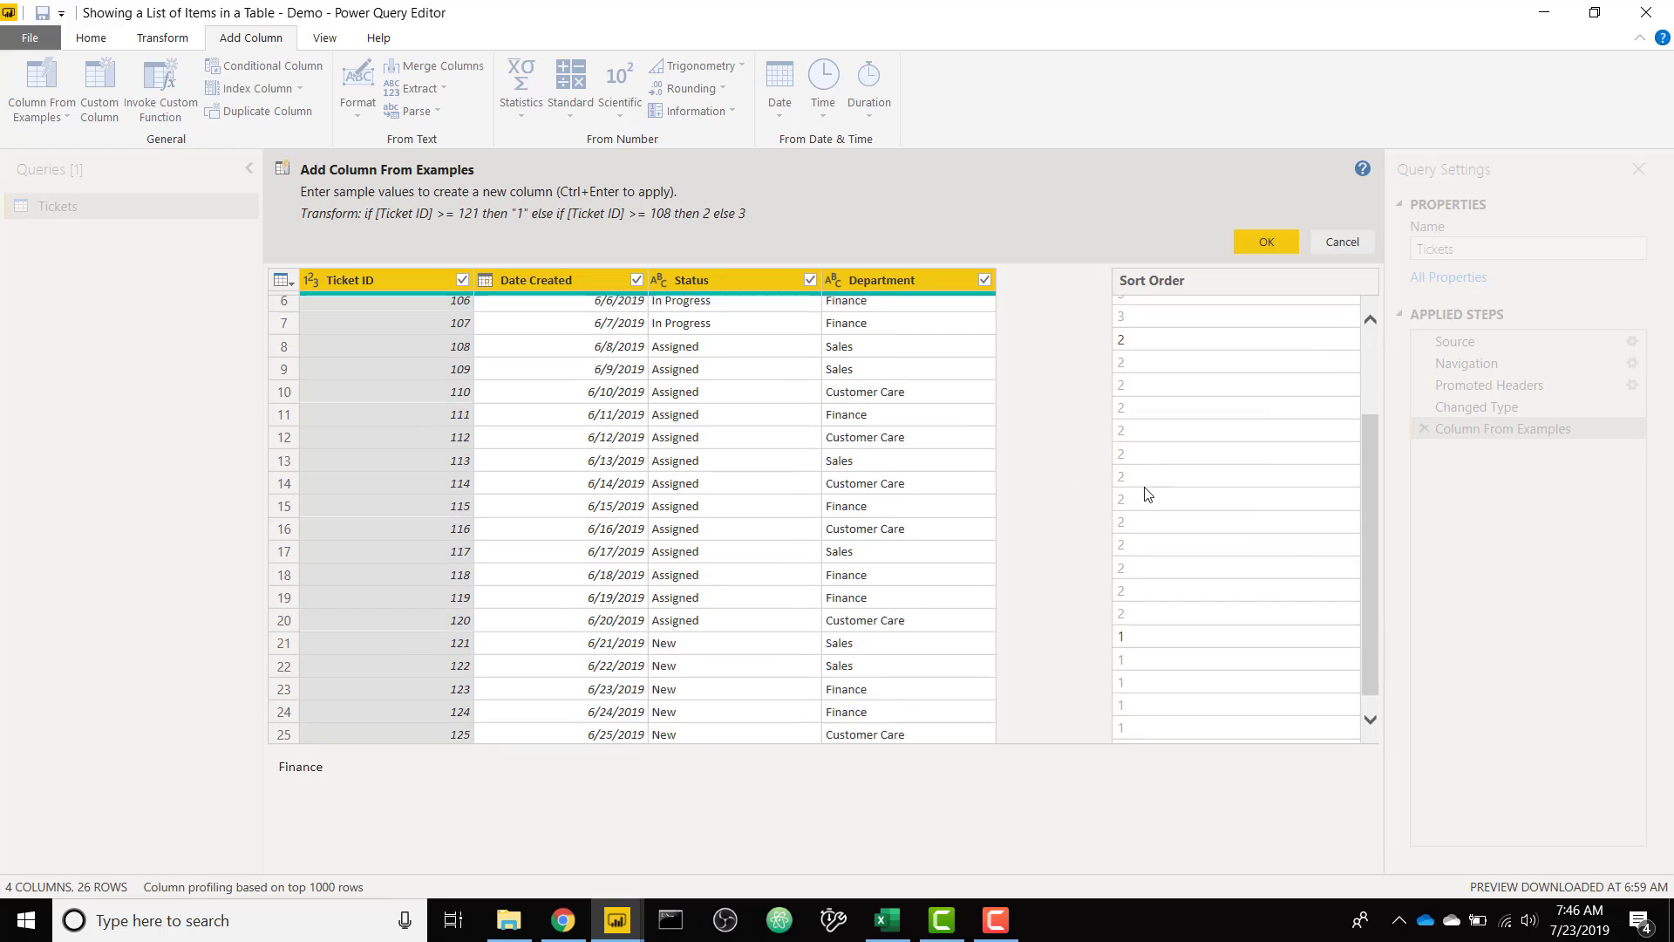
pyautogui.click(1279, 250)
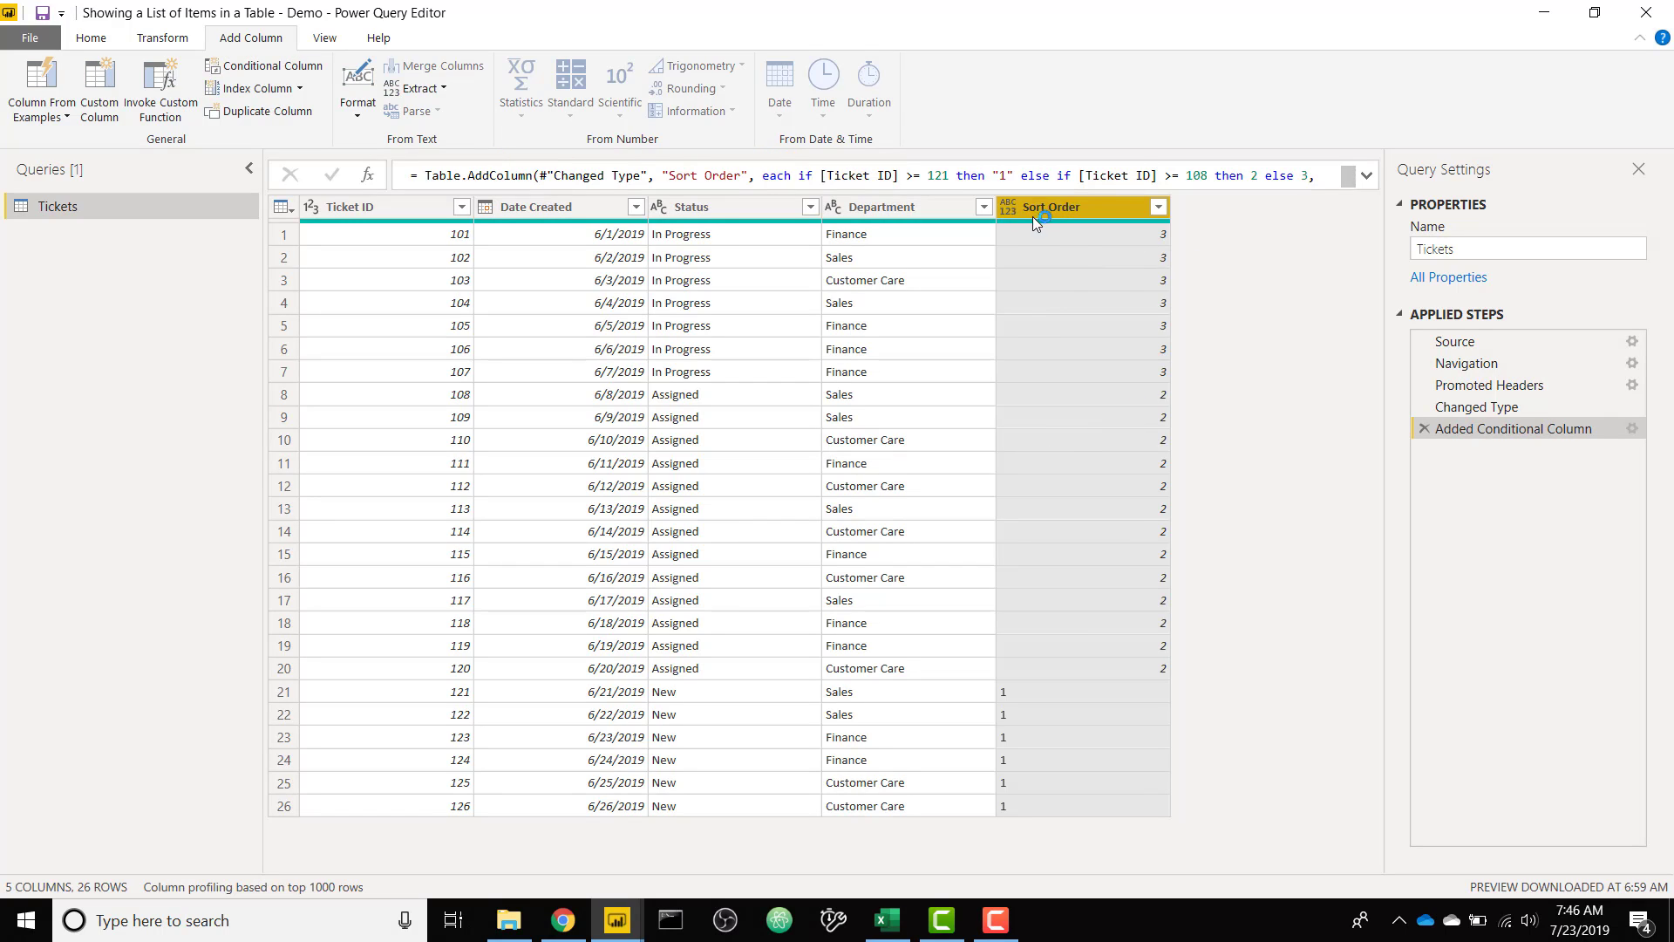
# Change Sort Order's data type to Whole Number, then Close & Apply
pyautogui.click(1008, 209)
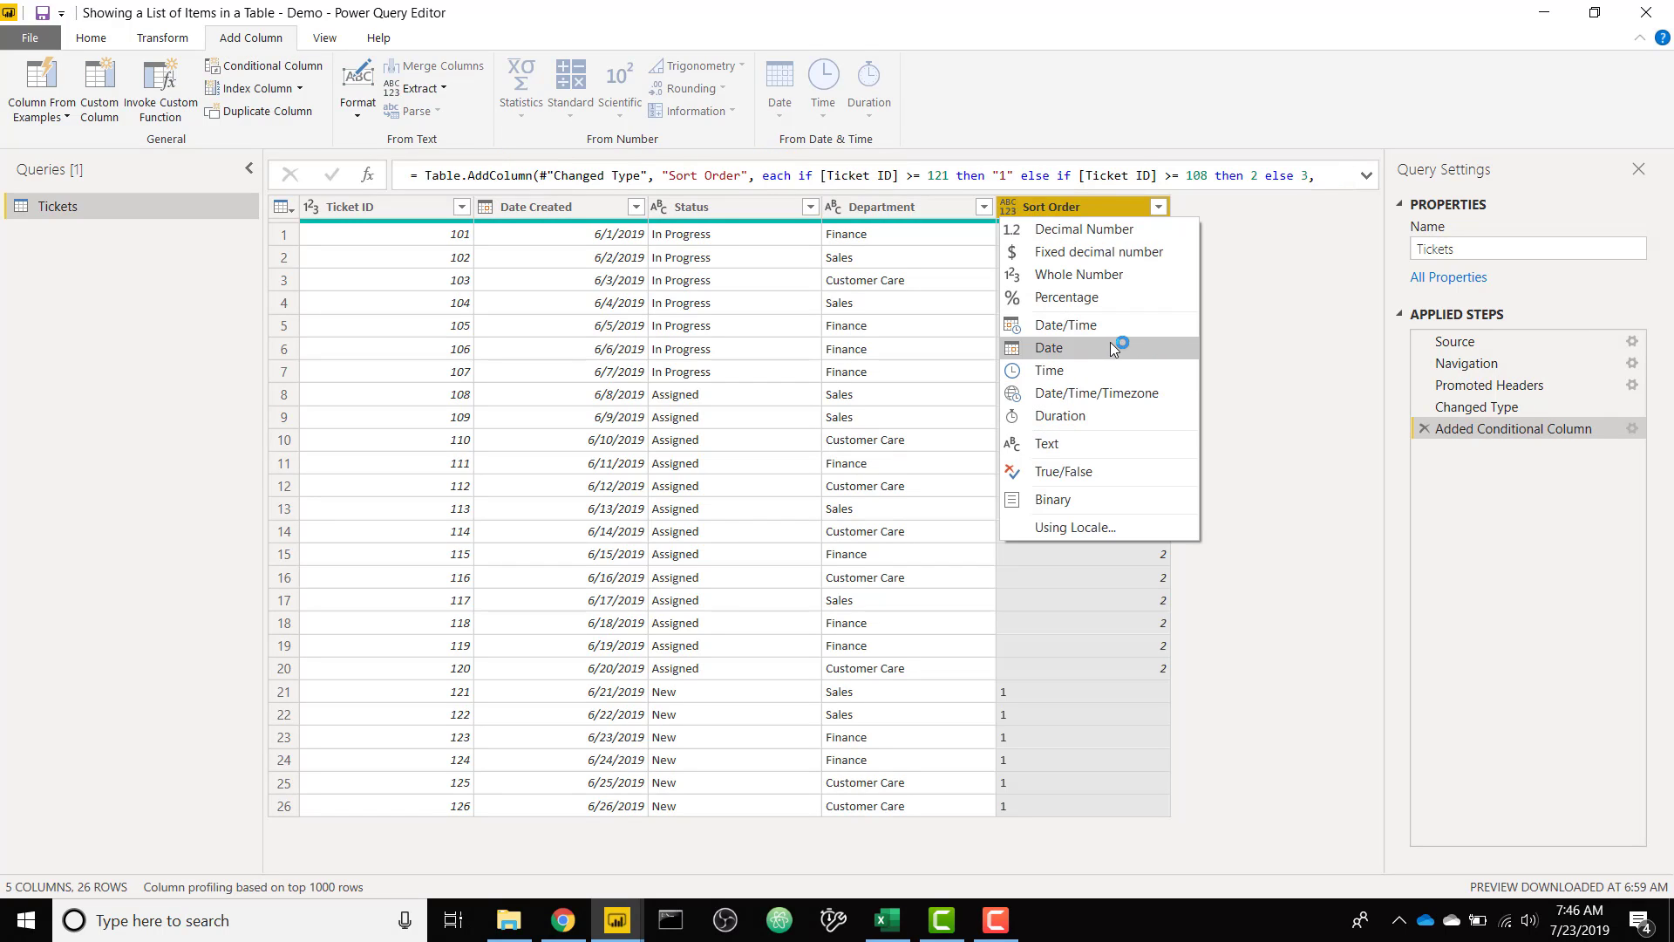
pyautogui.click(1139, 278)
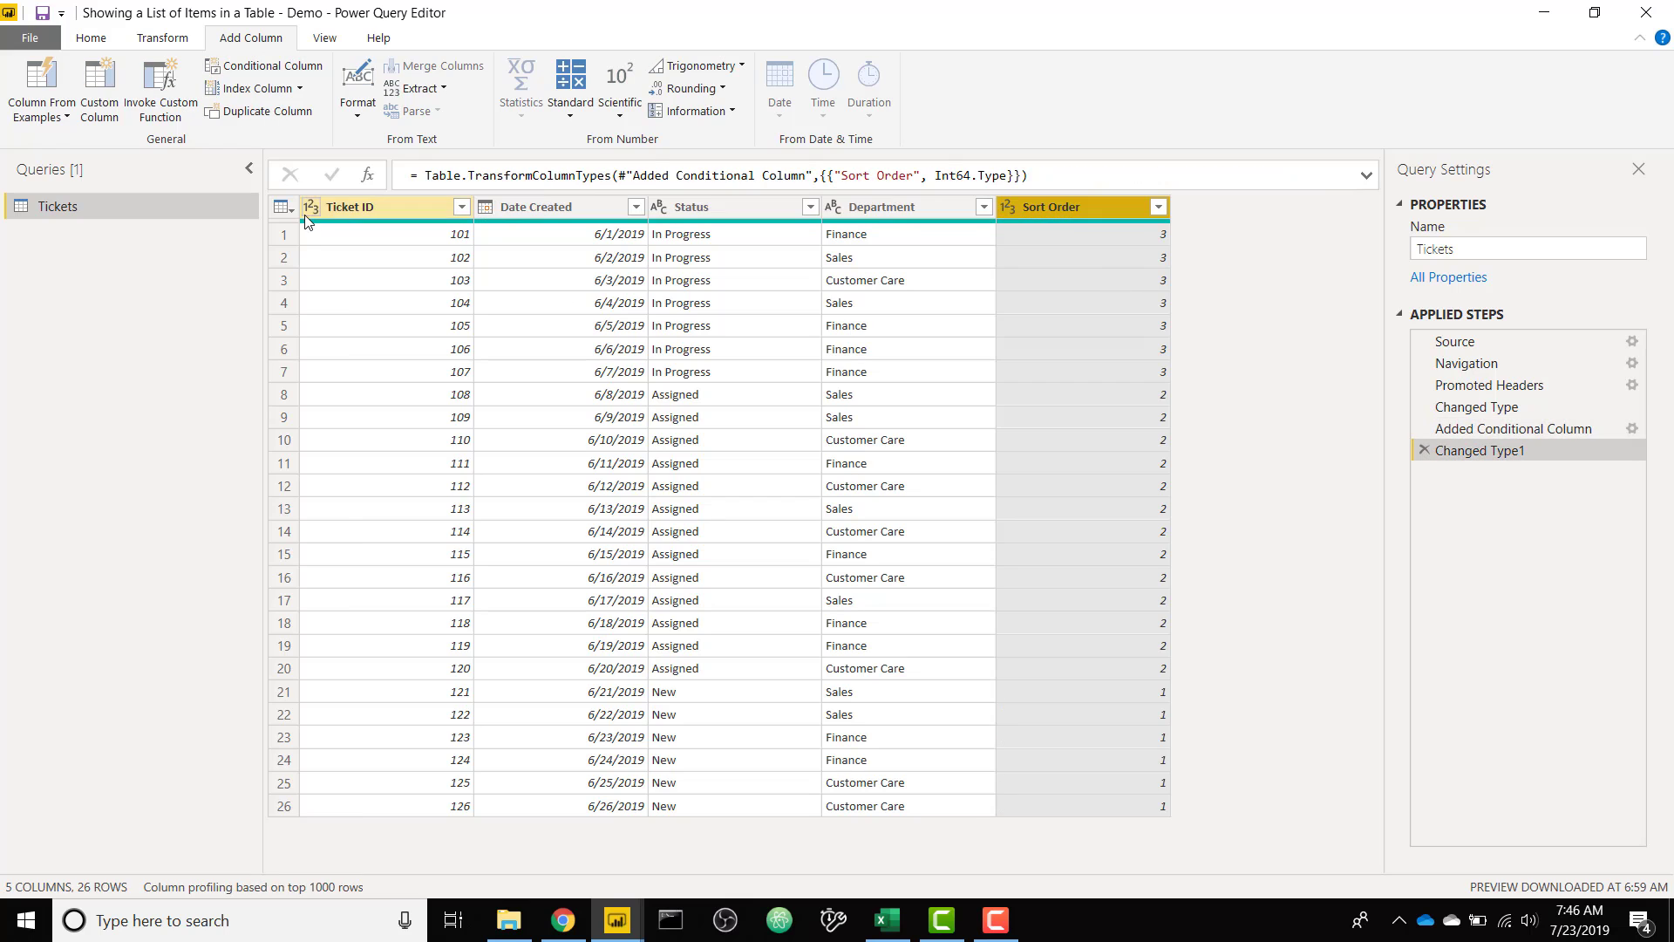
pyautogui.click(91, 37)
pyautogui.click(27, 87)
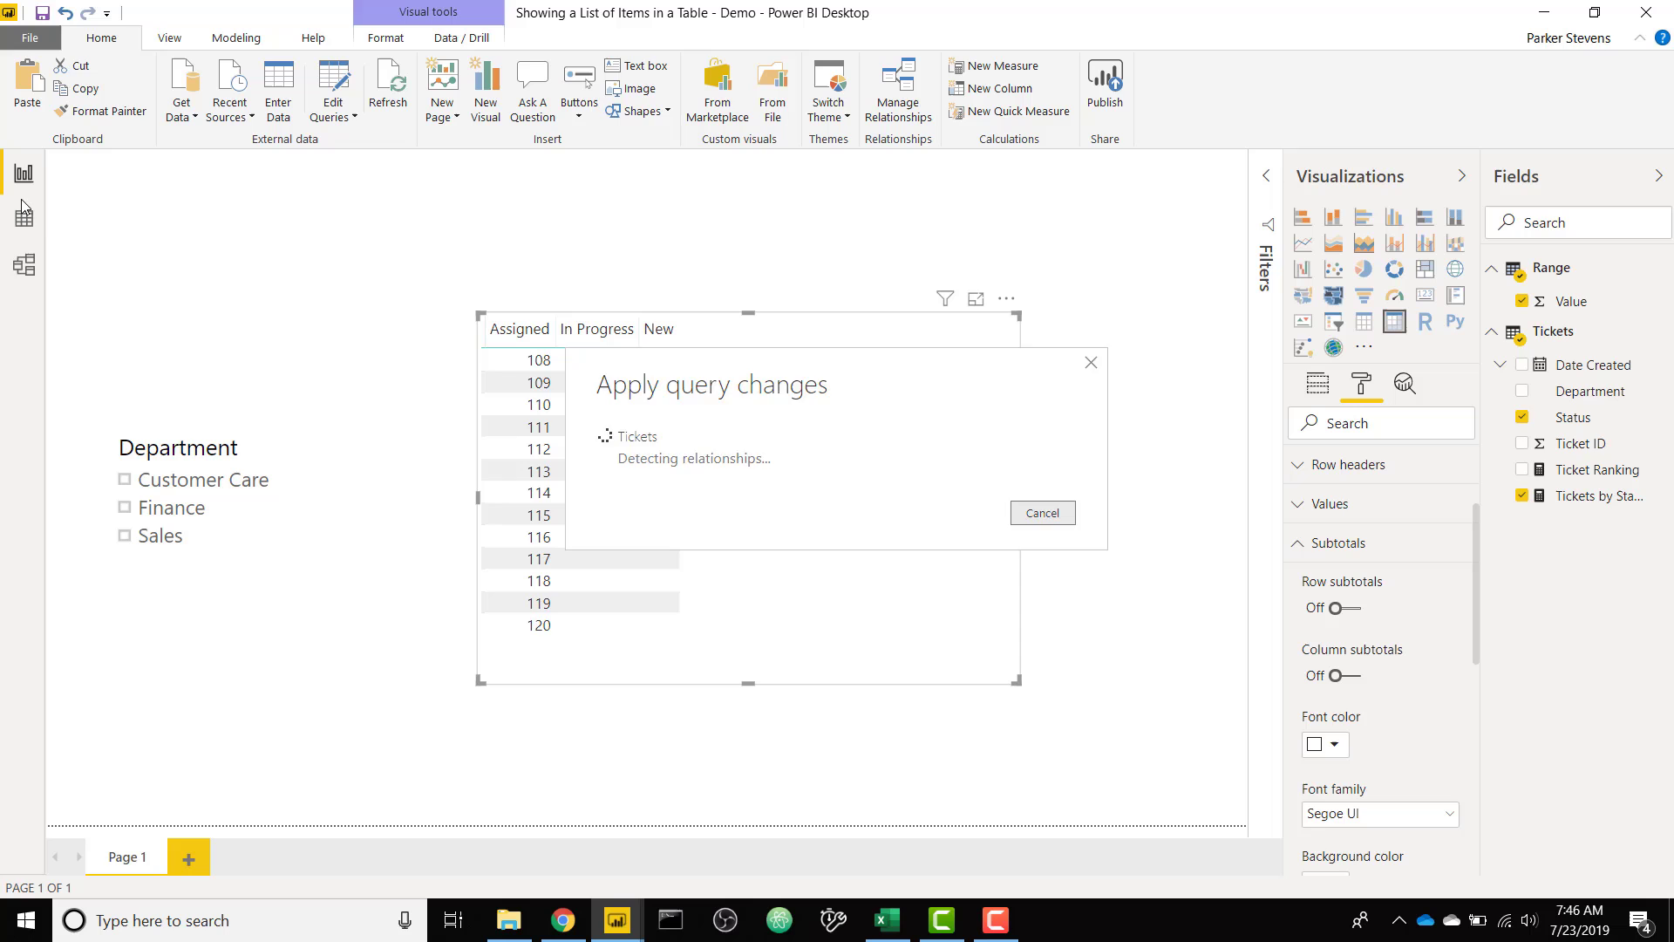
# Sort the Tickets table's Status column by the Sort Order column, then return to the report
pyautogui.click(42, 224)
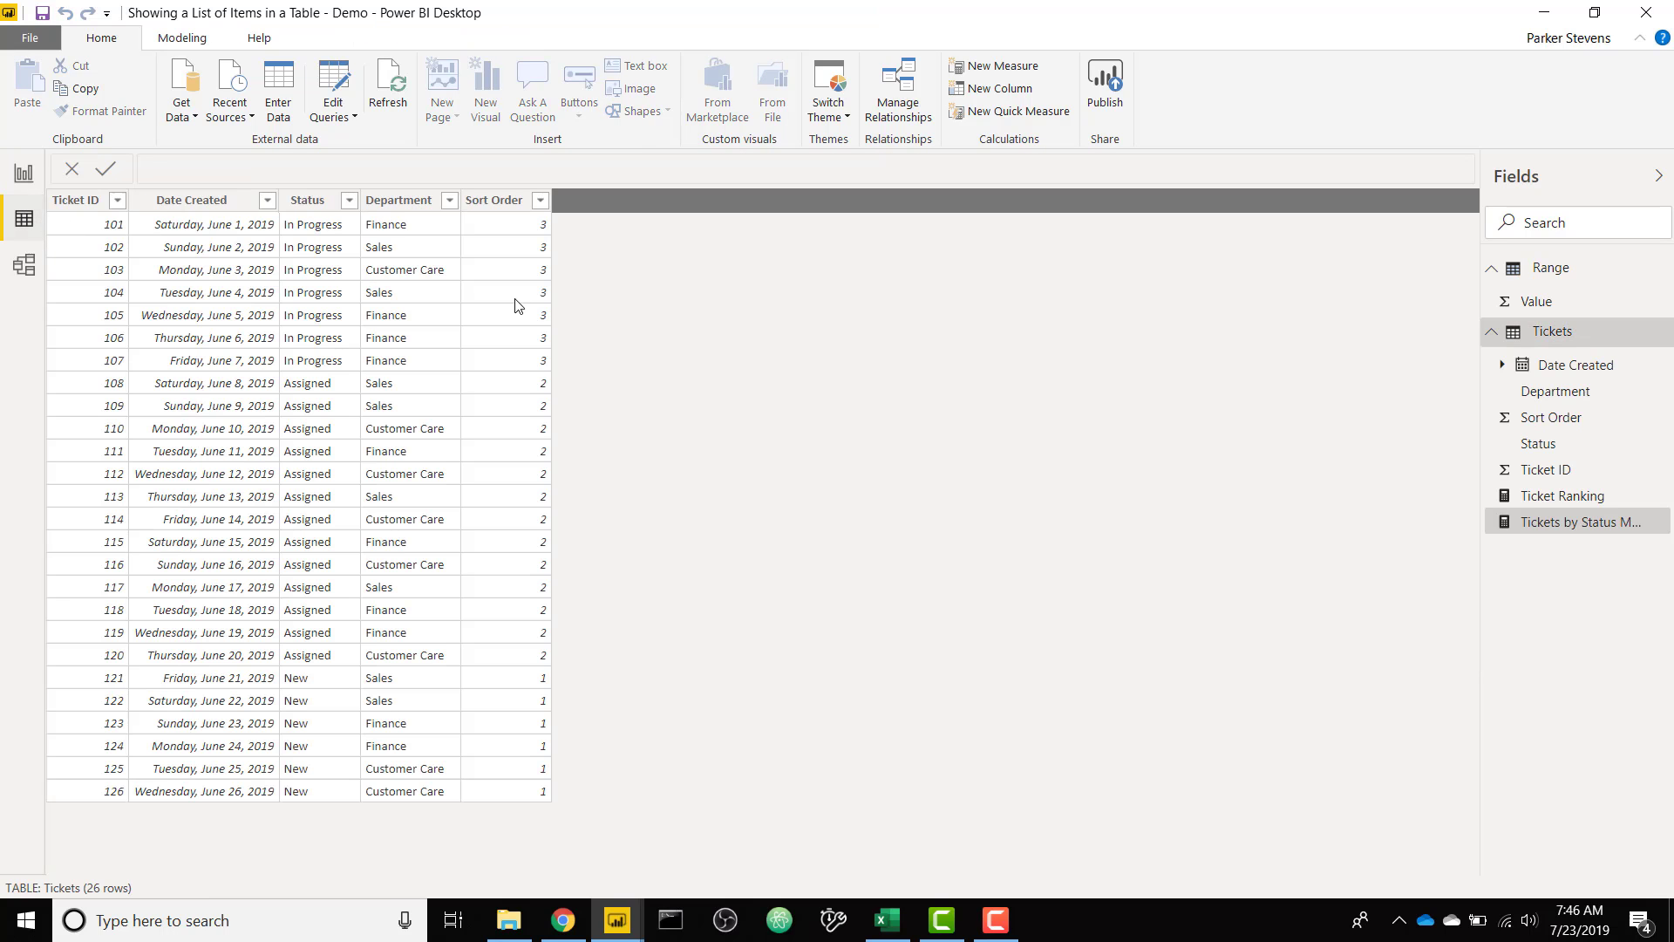
pyautogui.click(324, 203)
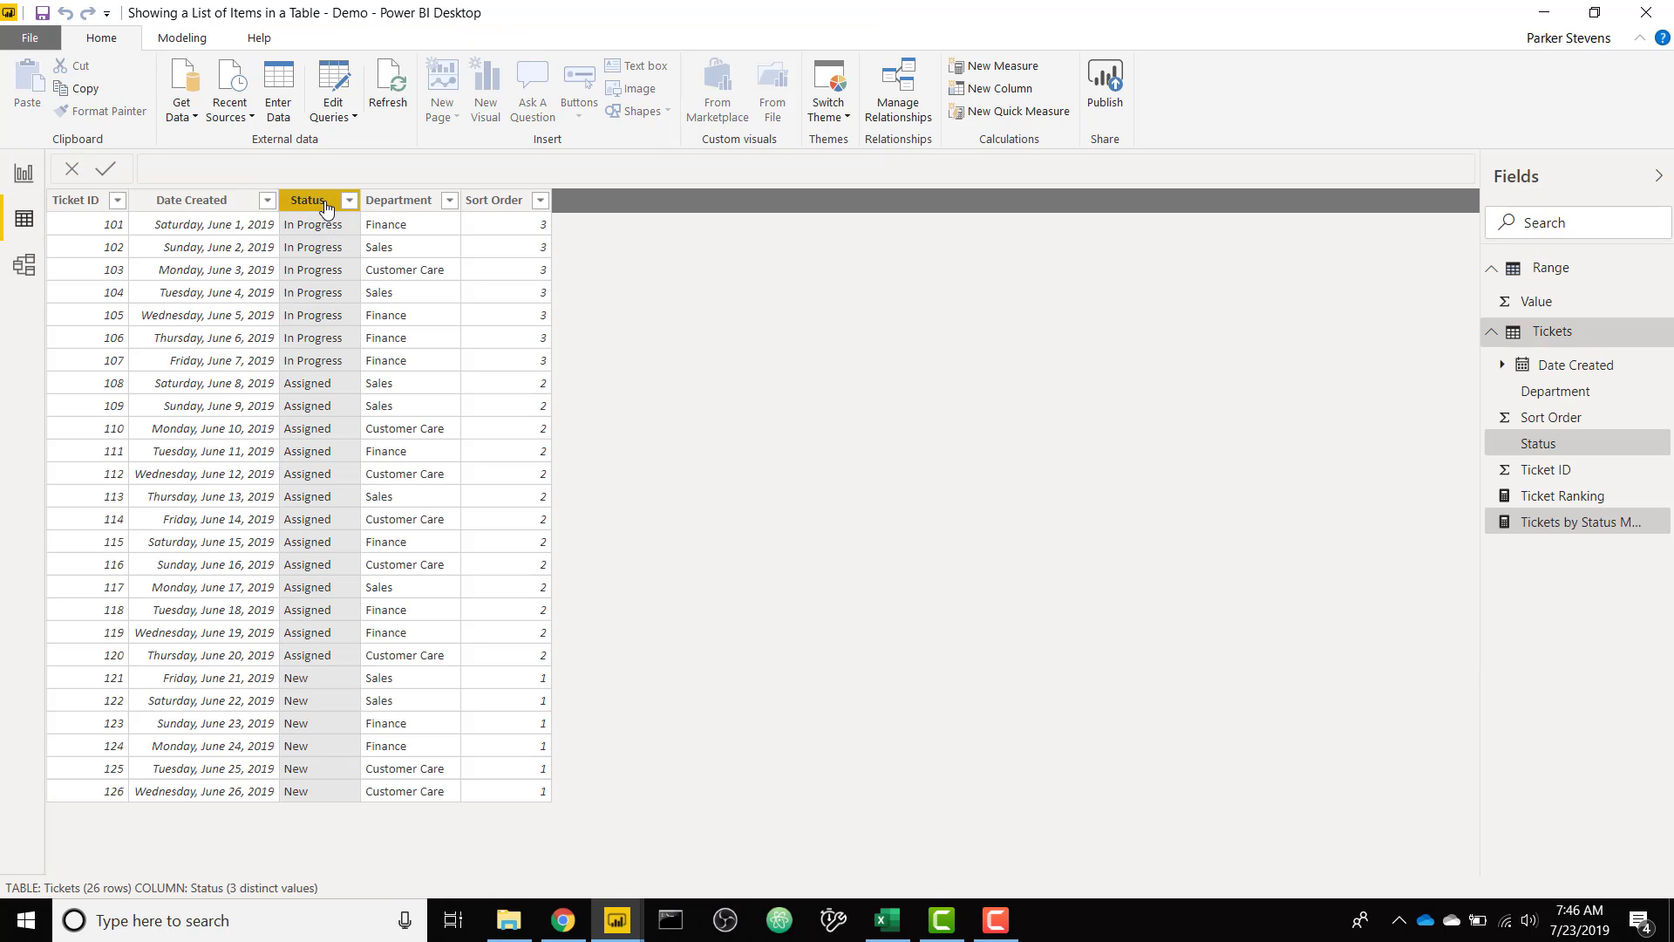
pyautogui.click(181, 38)
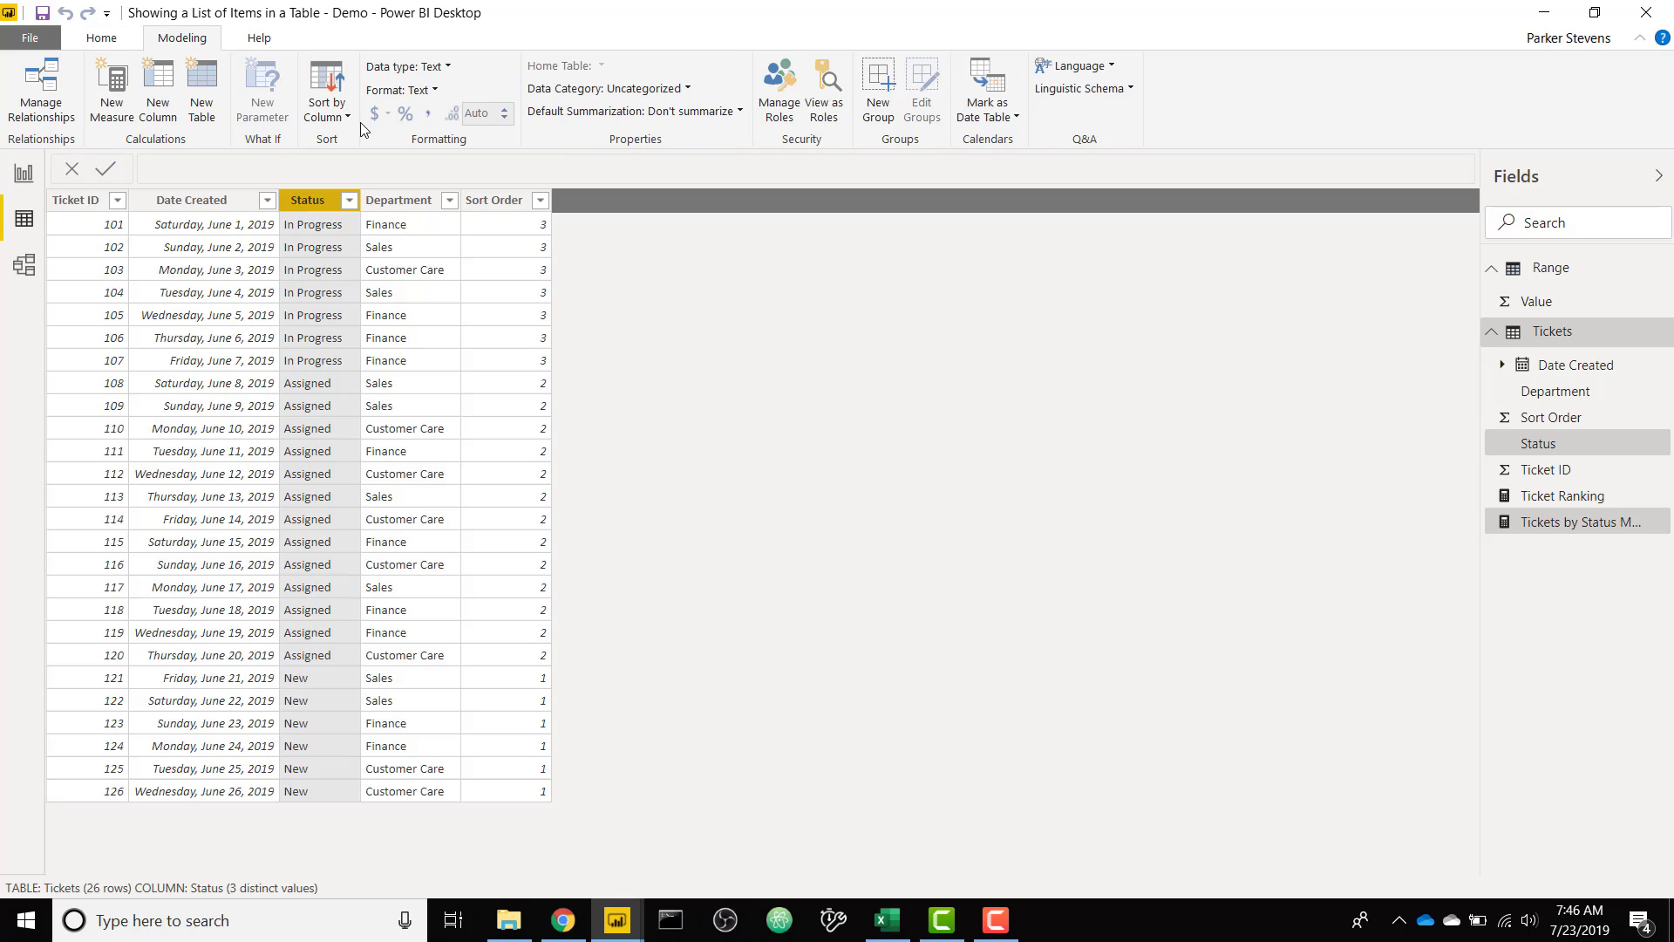
pyautogui.click(336, 119)
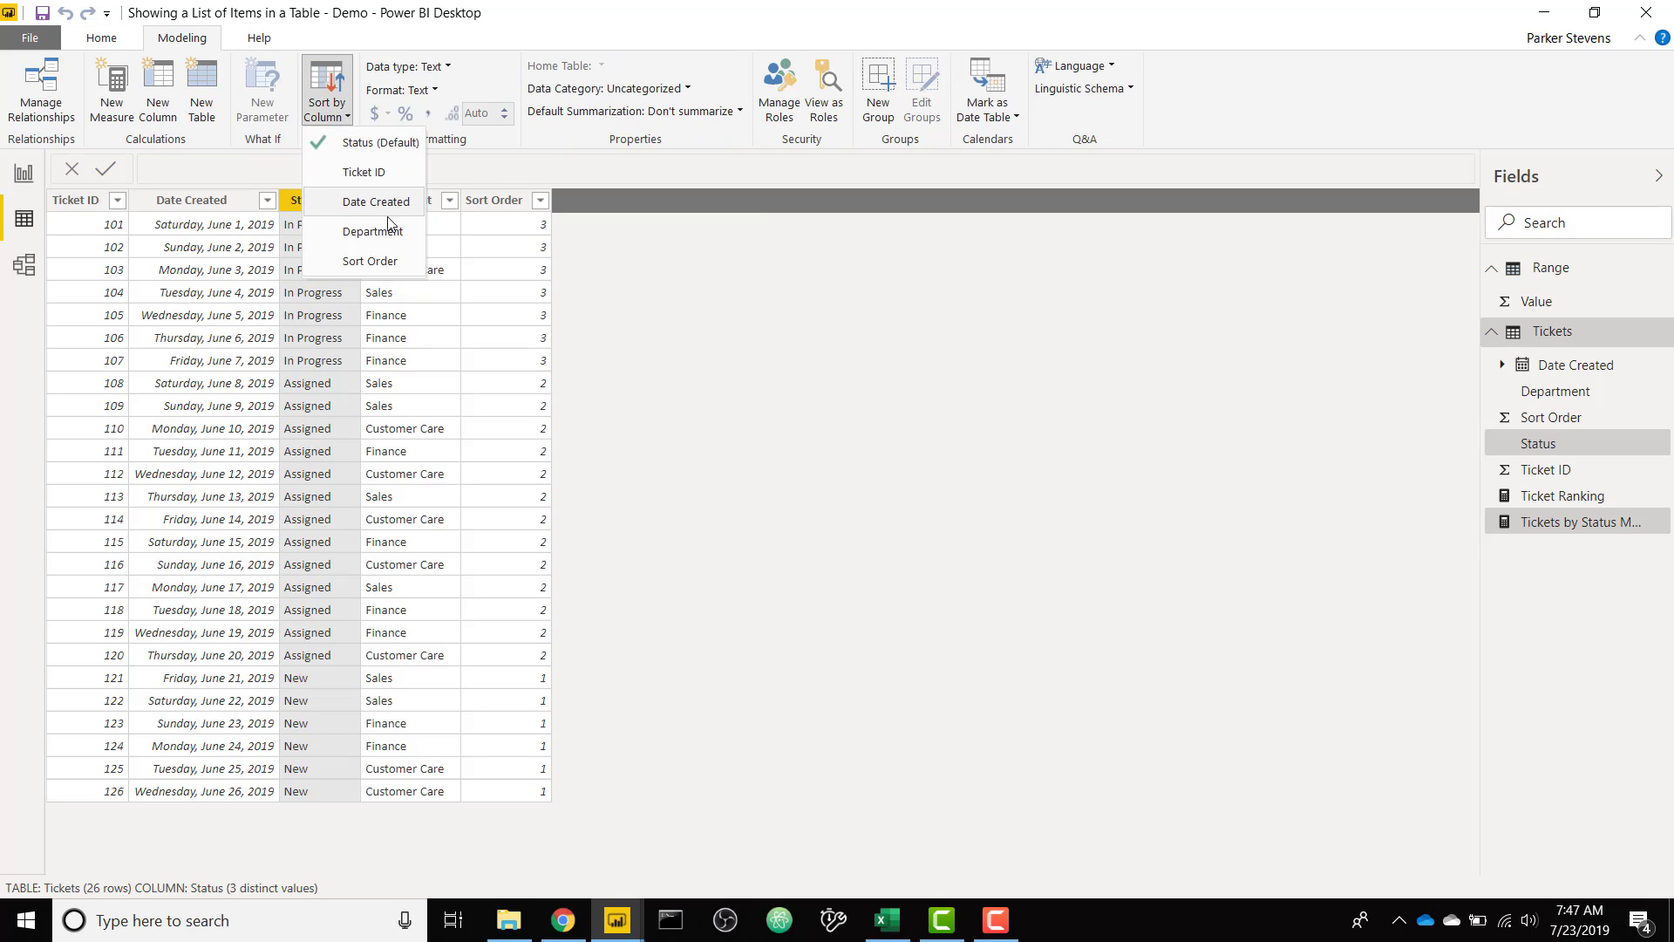
pyautogui.click(373, 263)
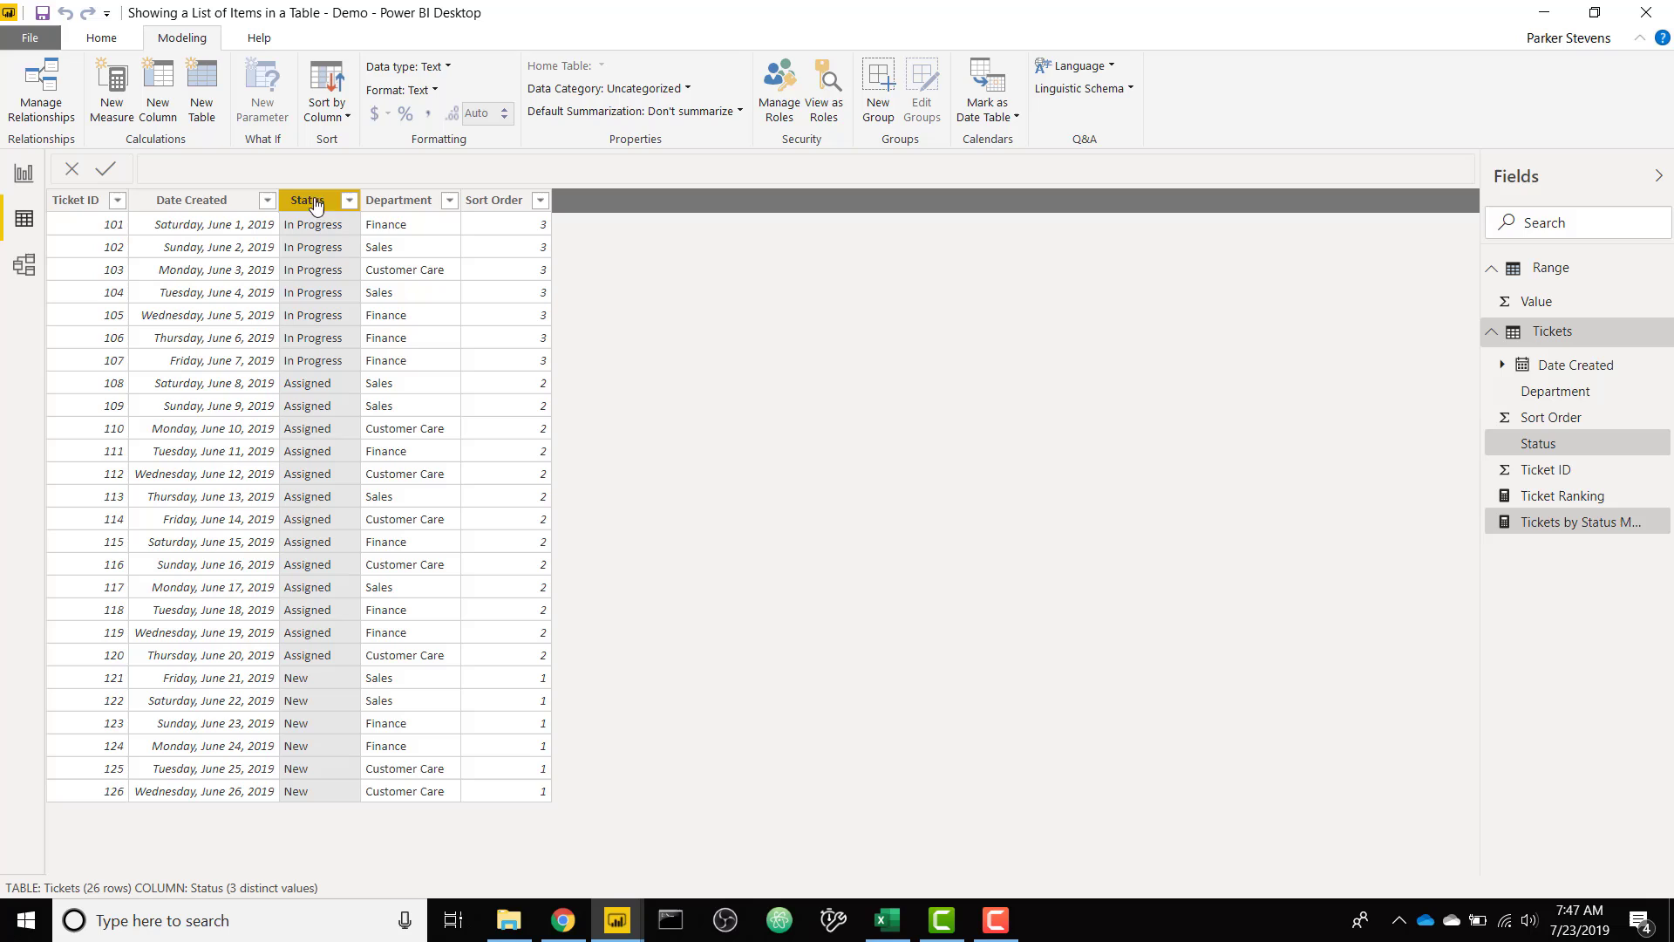
pyautogui.click(24, 173)
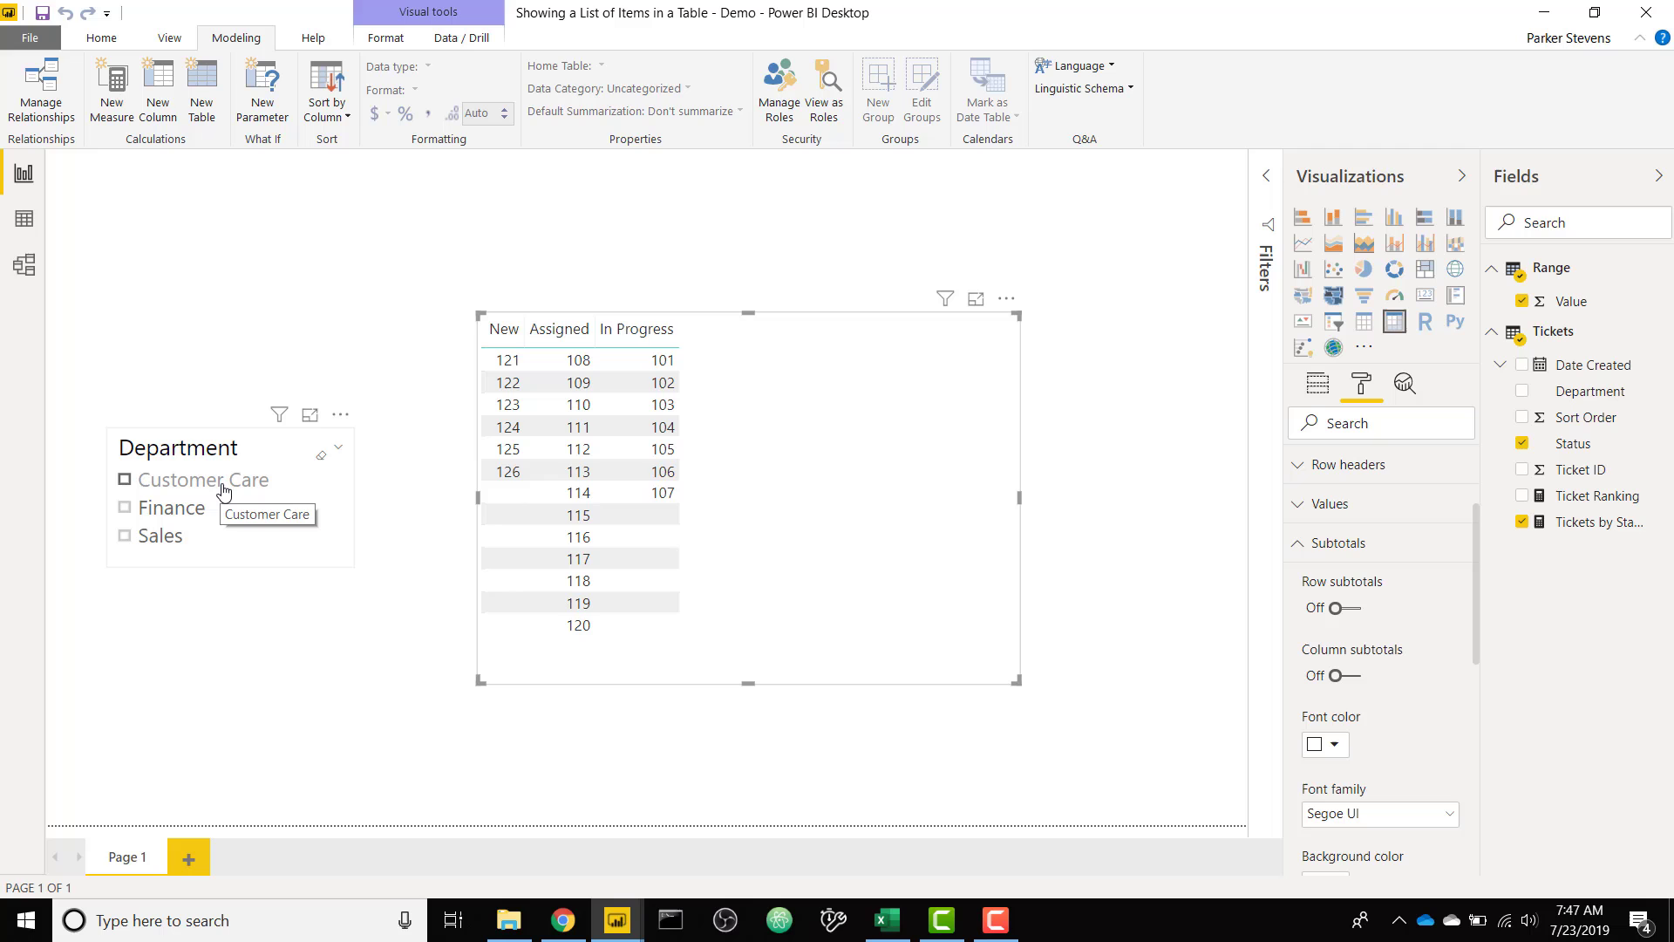
# Pick Customer Care, then Finance, then Sales in the Department slicer, ending on Sales tickets only
pyautogui.click(23, 218)
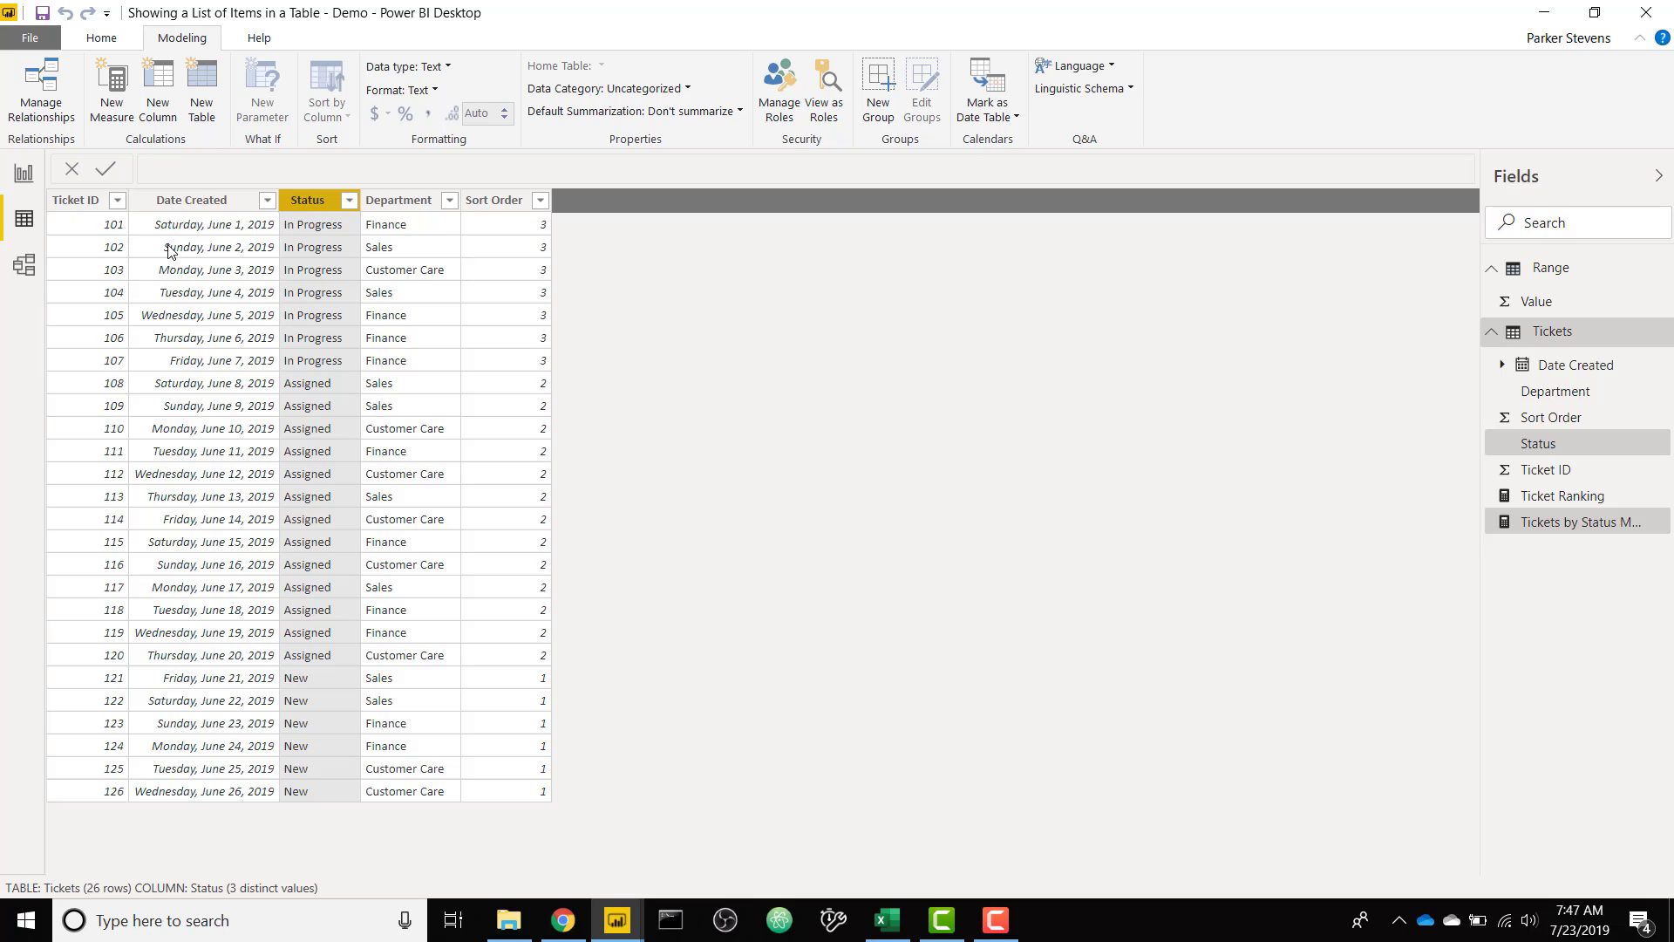
pyautogui.click(23, 179)
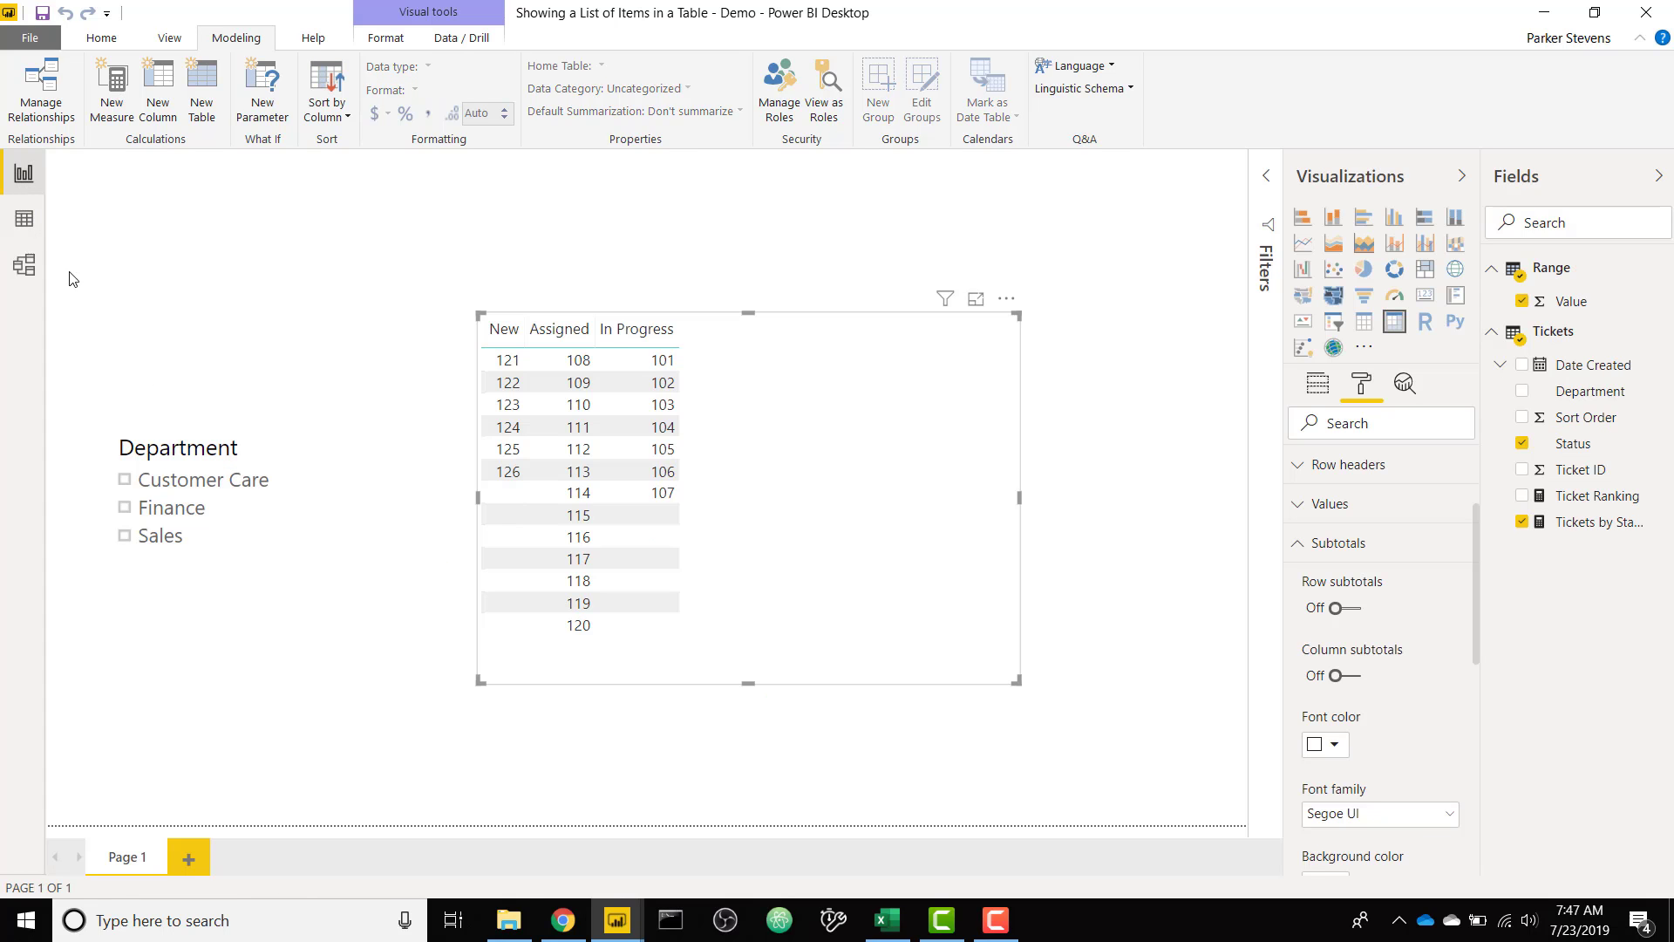
pyautogui.click(200, 482)
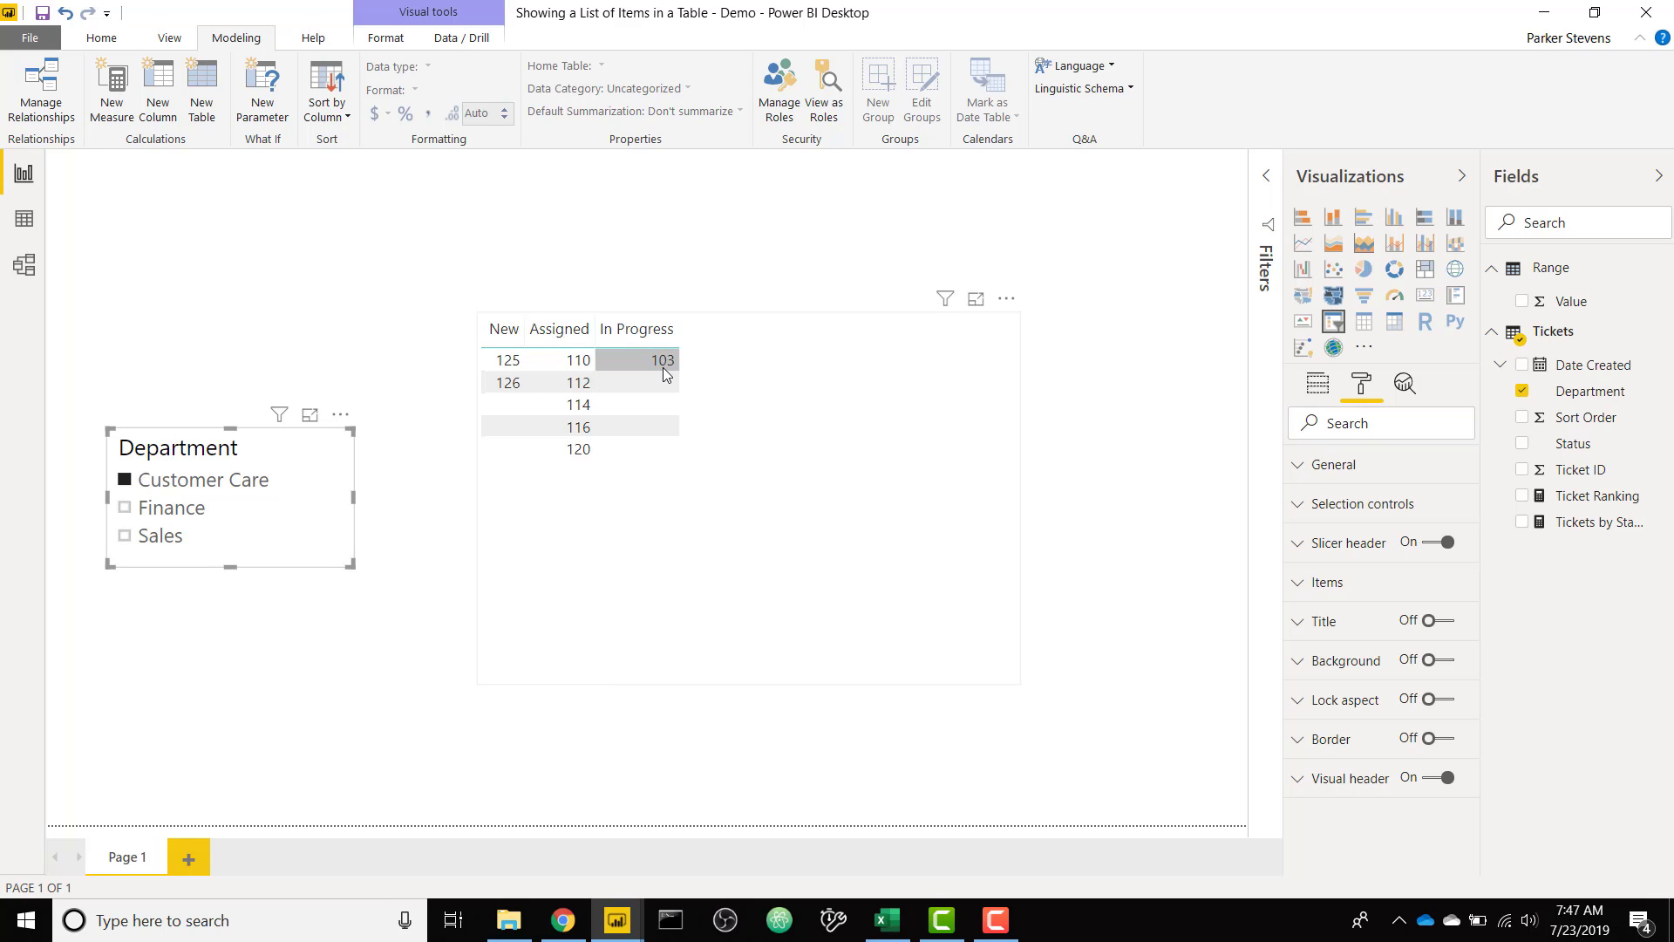
pyautogui.click(171, 511)
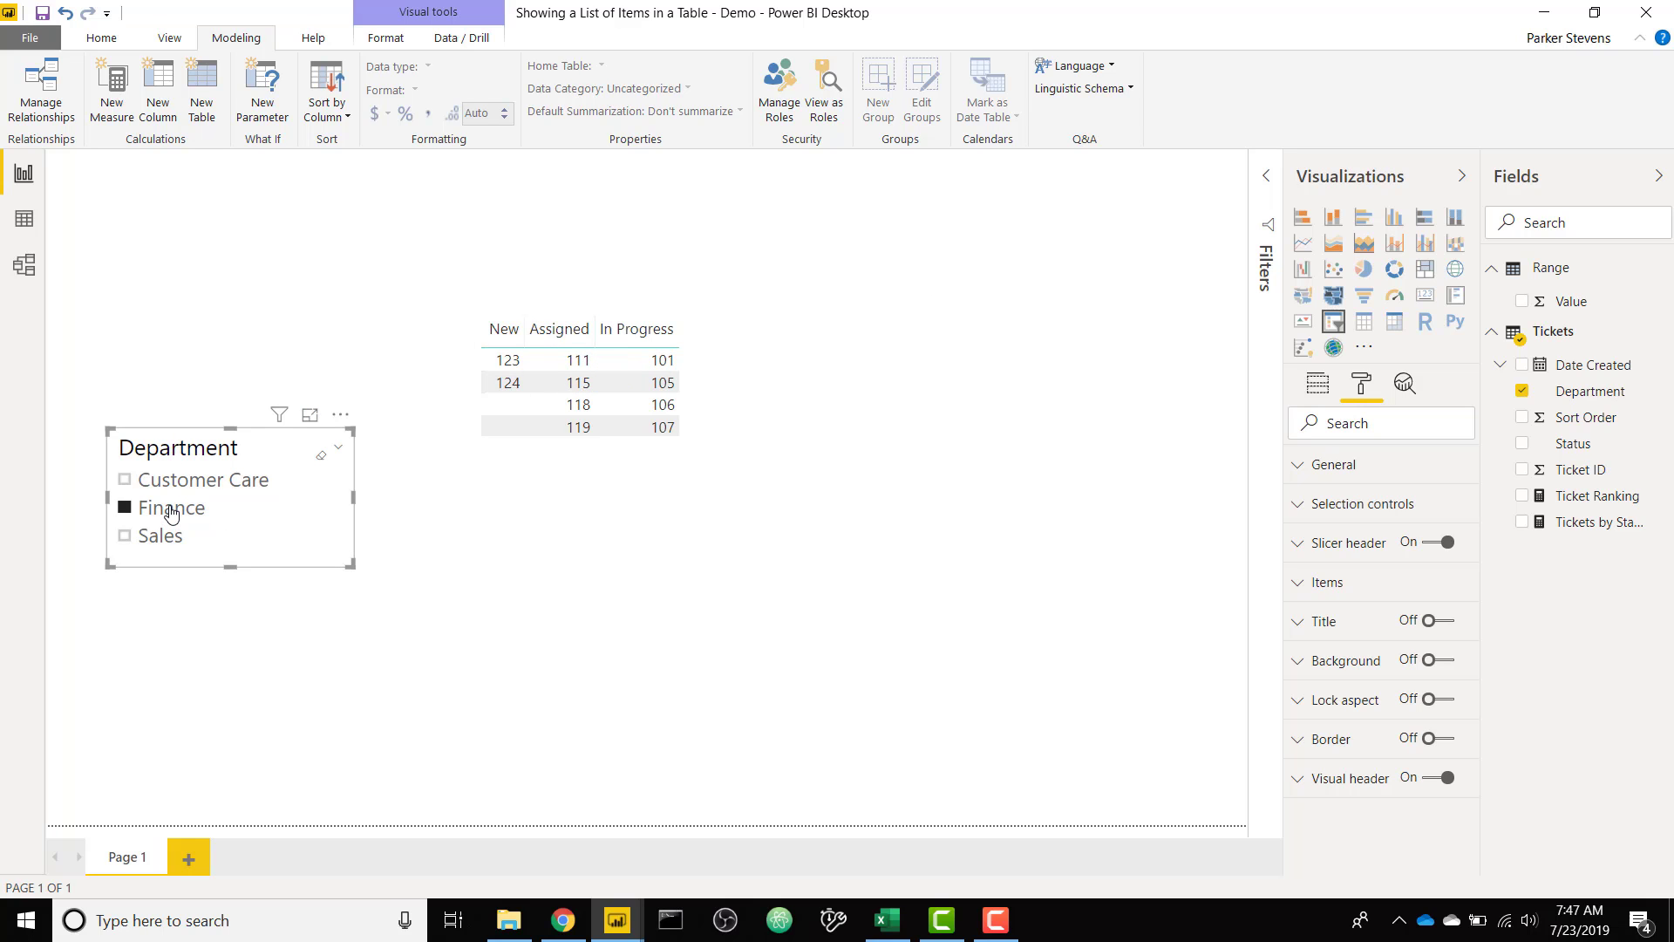
pyautogui.click(165, 546)
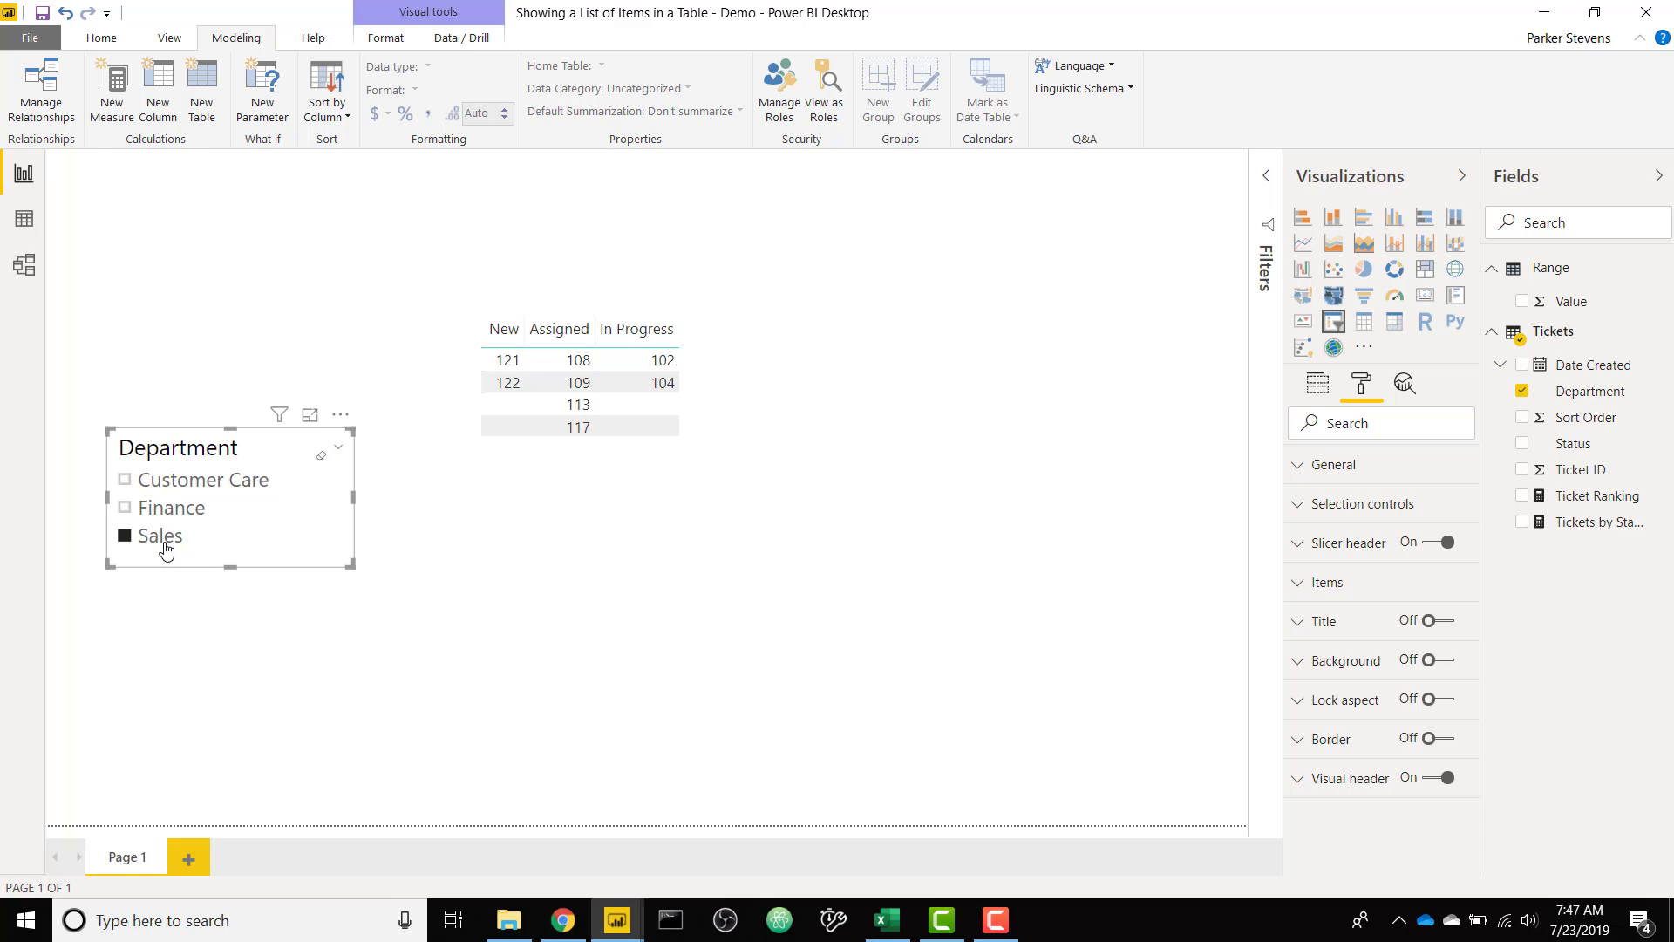
# Switch to the report window that pairs the Ticket ID–Status table with the matrix
pyautogui.moveTo(617, 917)
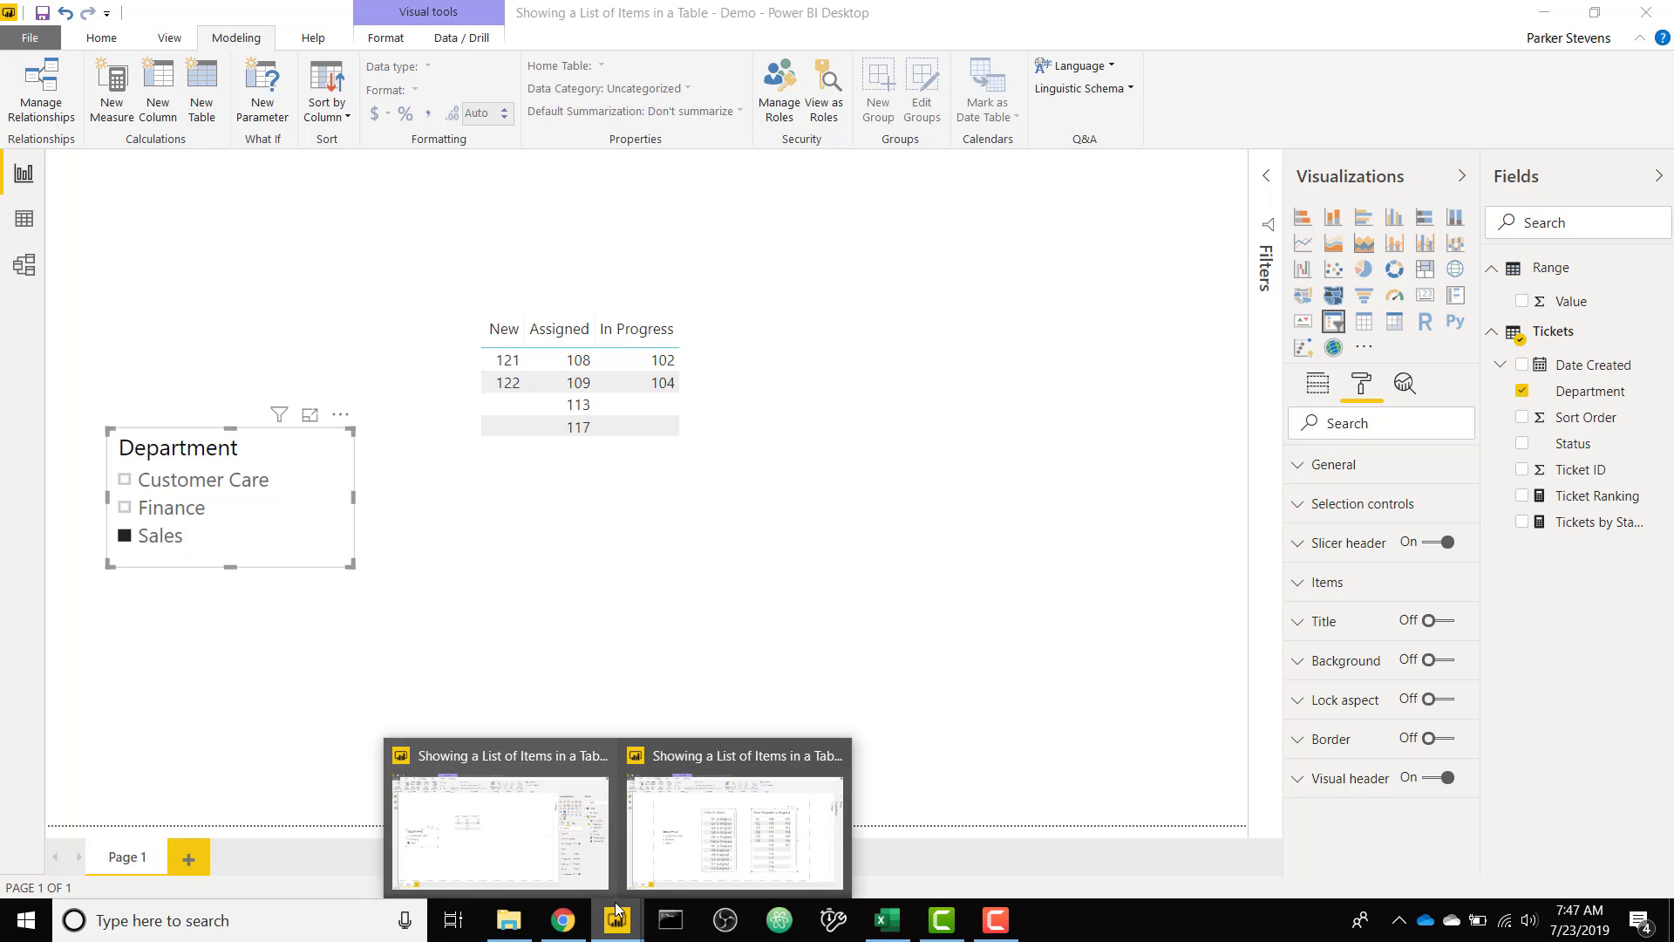
pyautogui.click(552, 839)
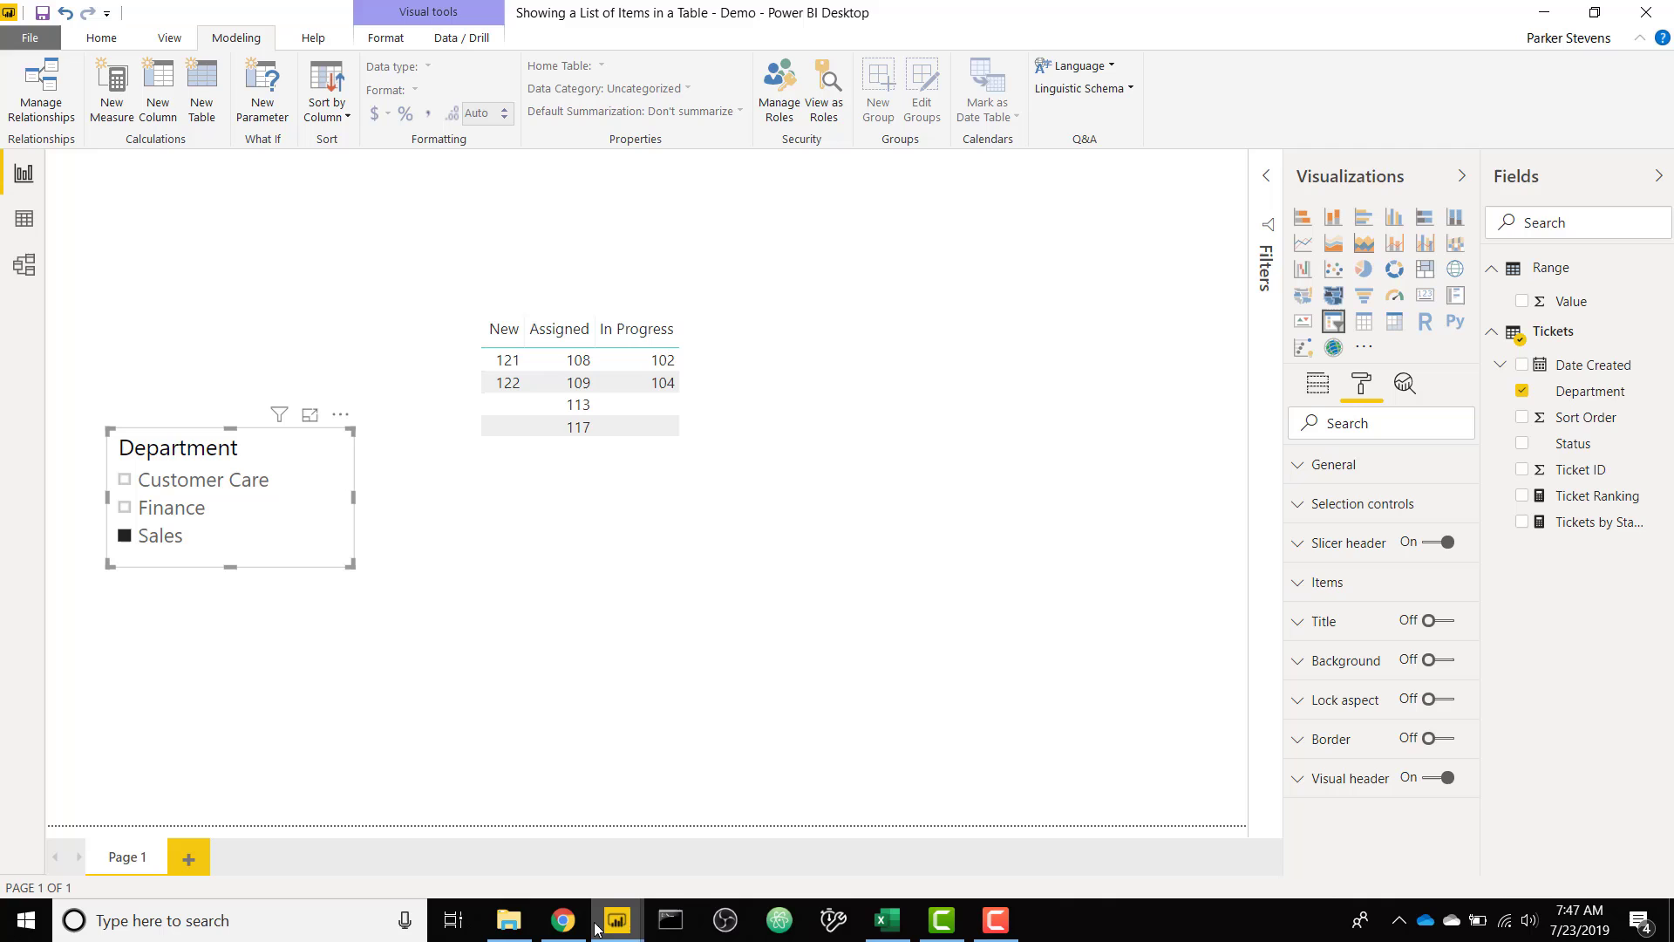
pyautogui.moveTo(617, 920)
pyautogui.click(748, 833)
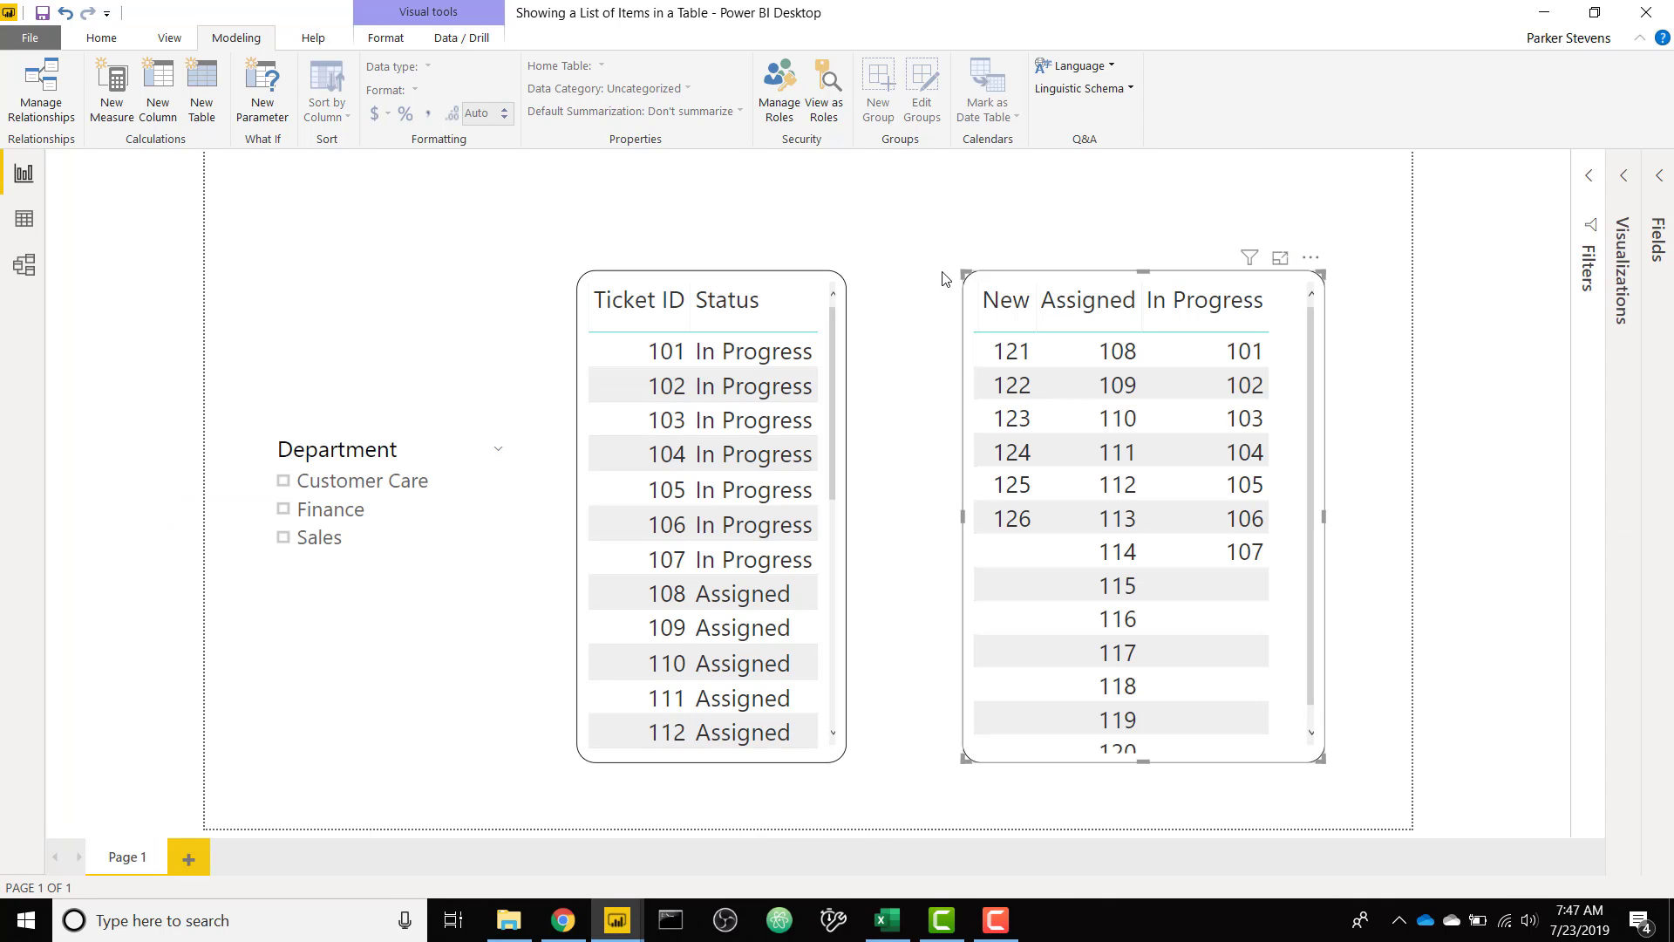
pyautogui.click(879, 249)
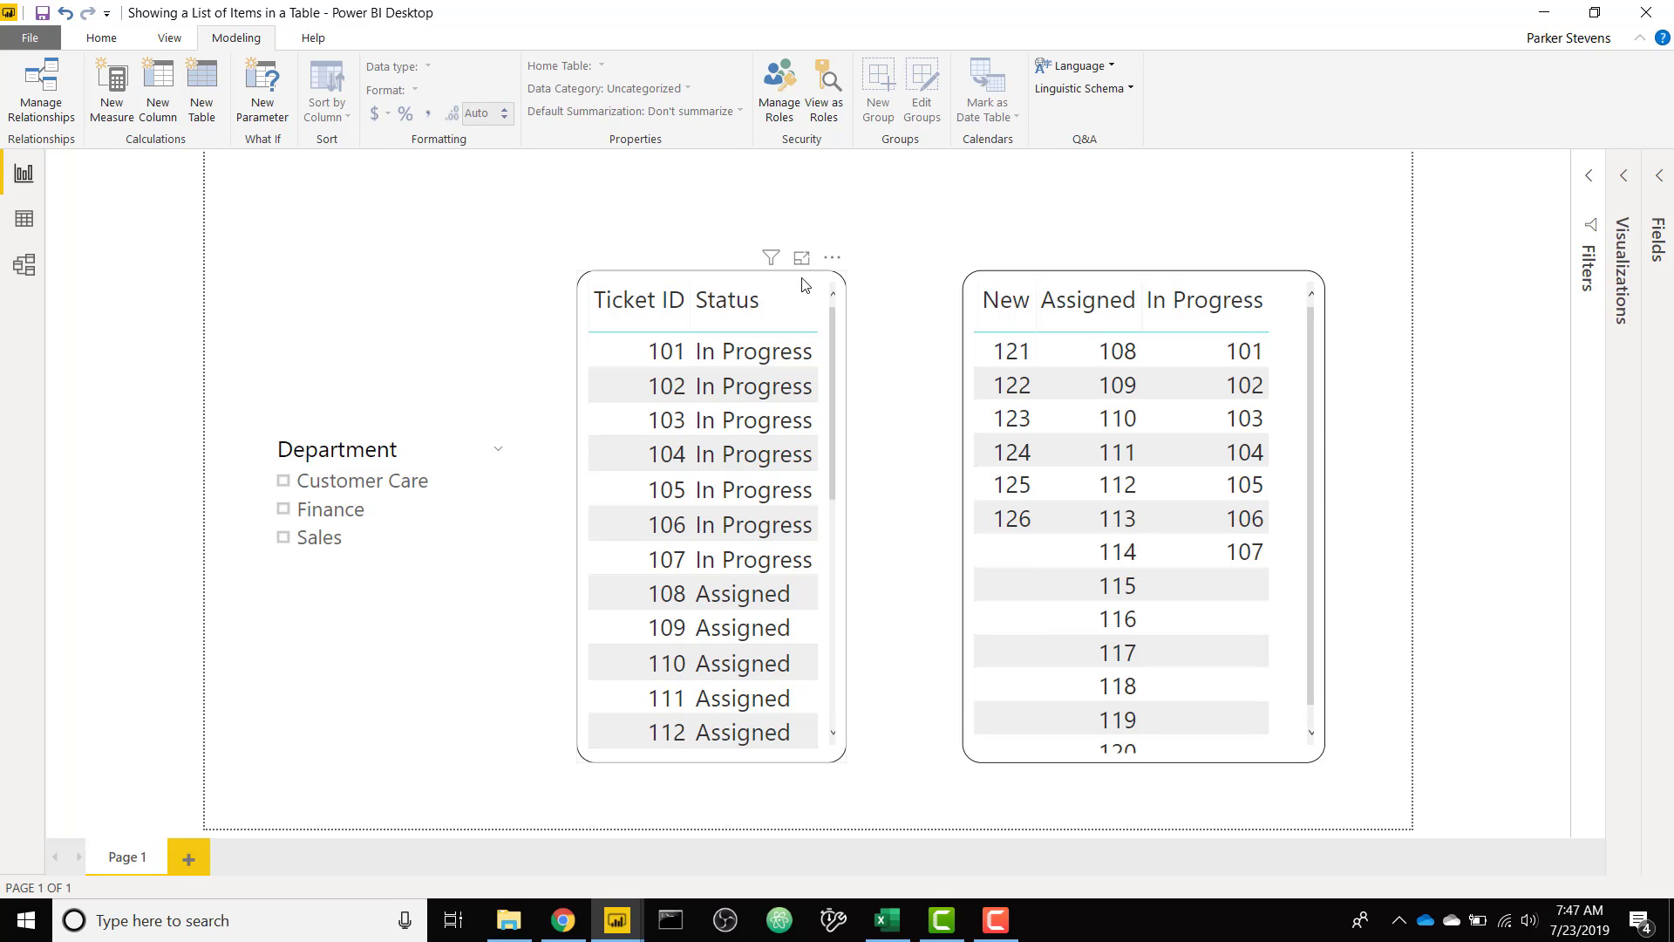
pyautogui.click(787, 350)
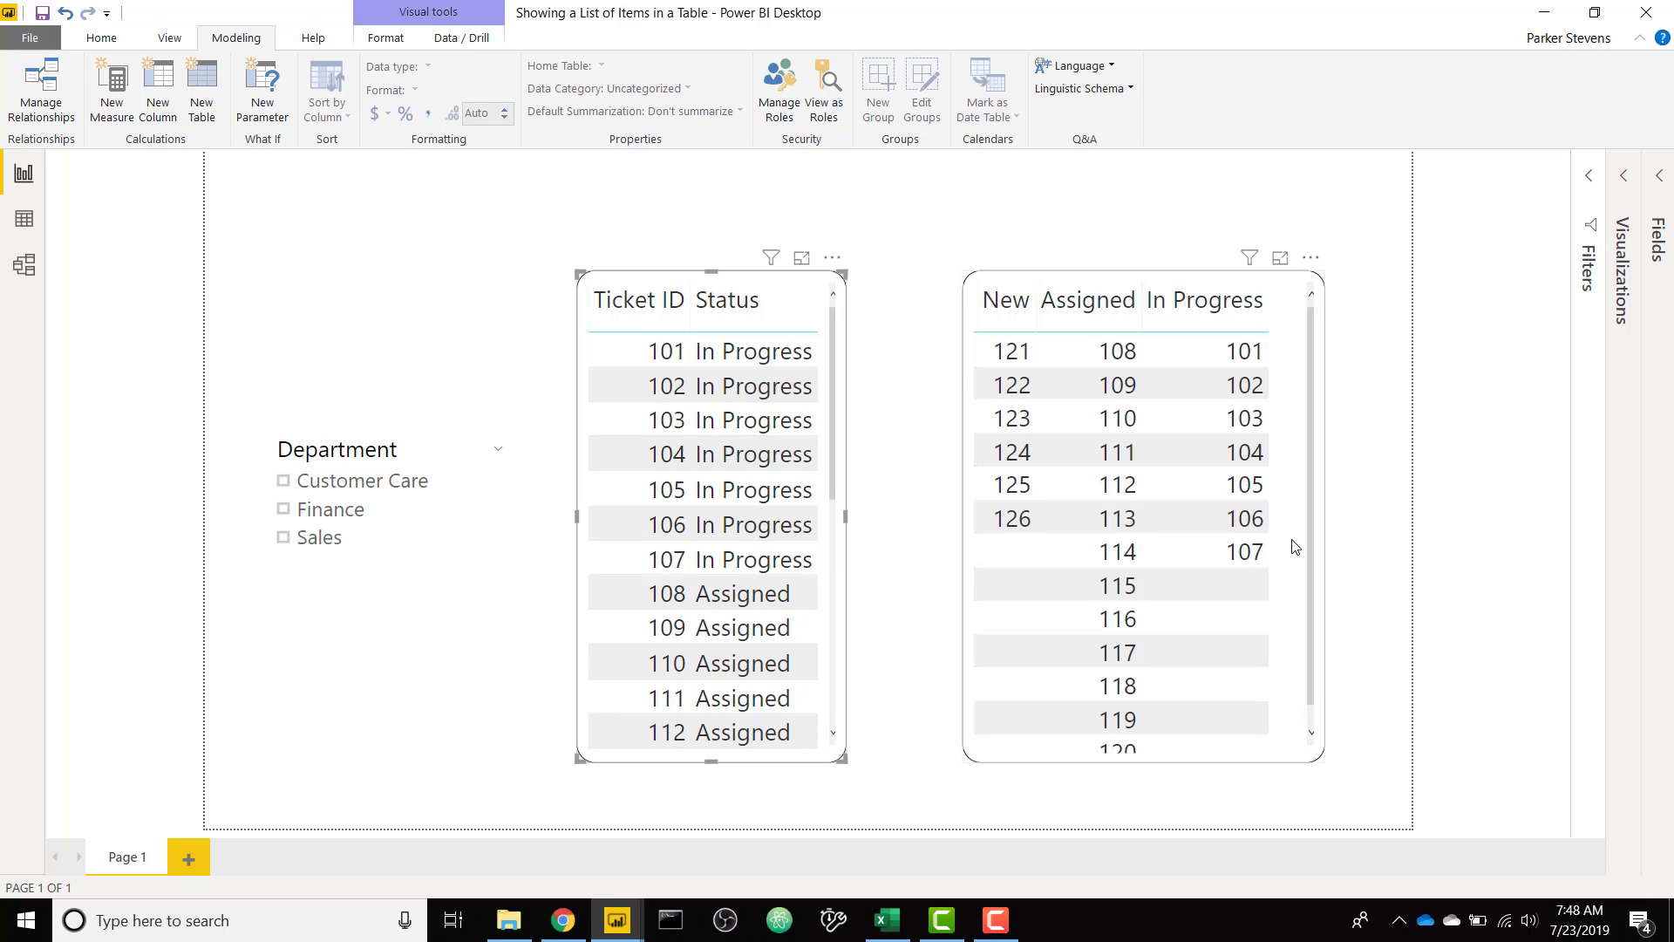
# Test the Department slicer with Finance, Sales and Customer Care, then clear it to show all tickets
pyautogui.click(307, 518)
pyautogui.click(301, 541)
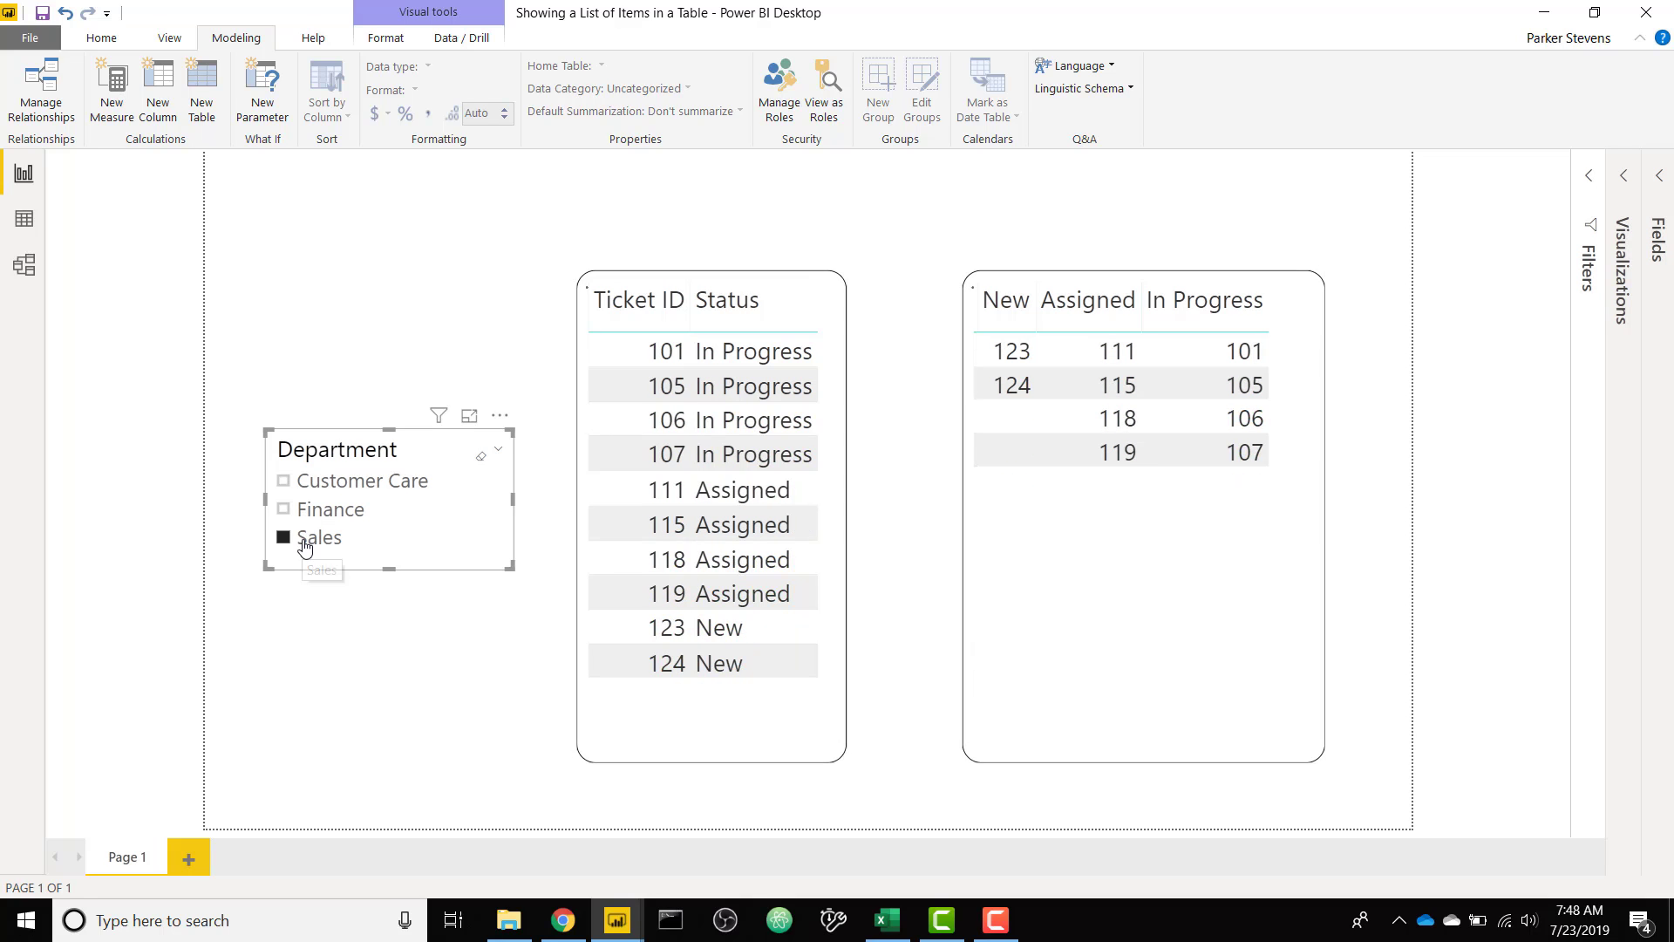
pyautogui.click(331, 481)
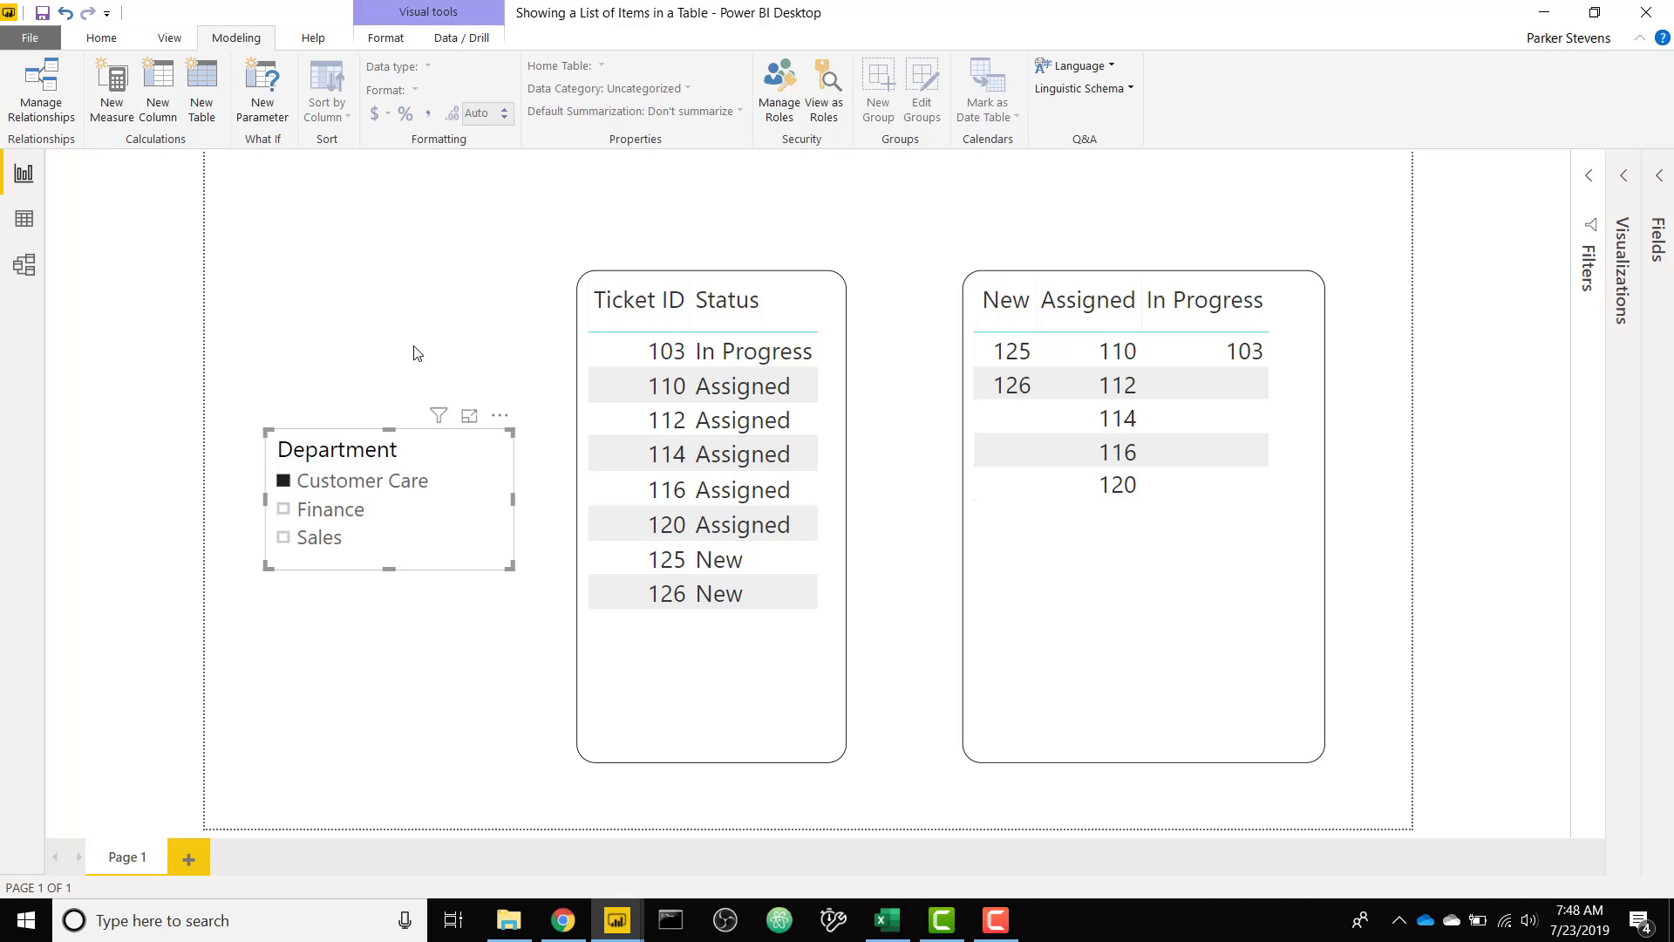
pyautogui.click(332, 478)
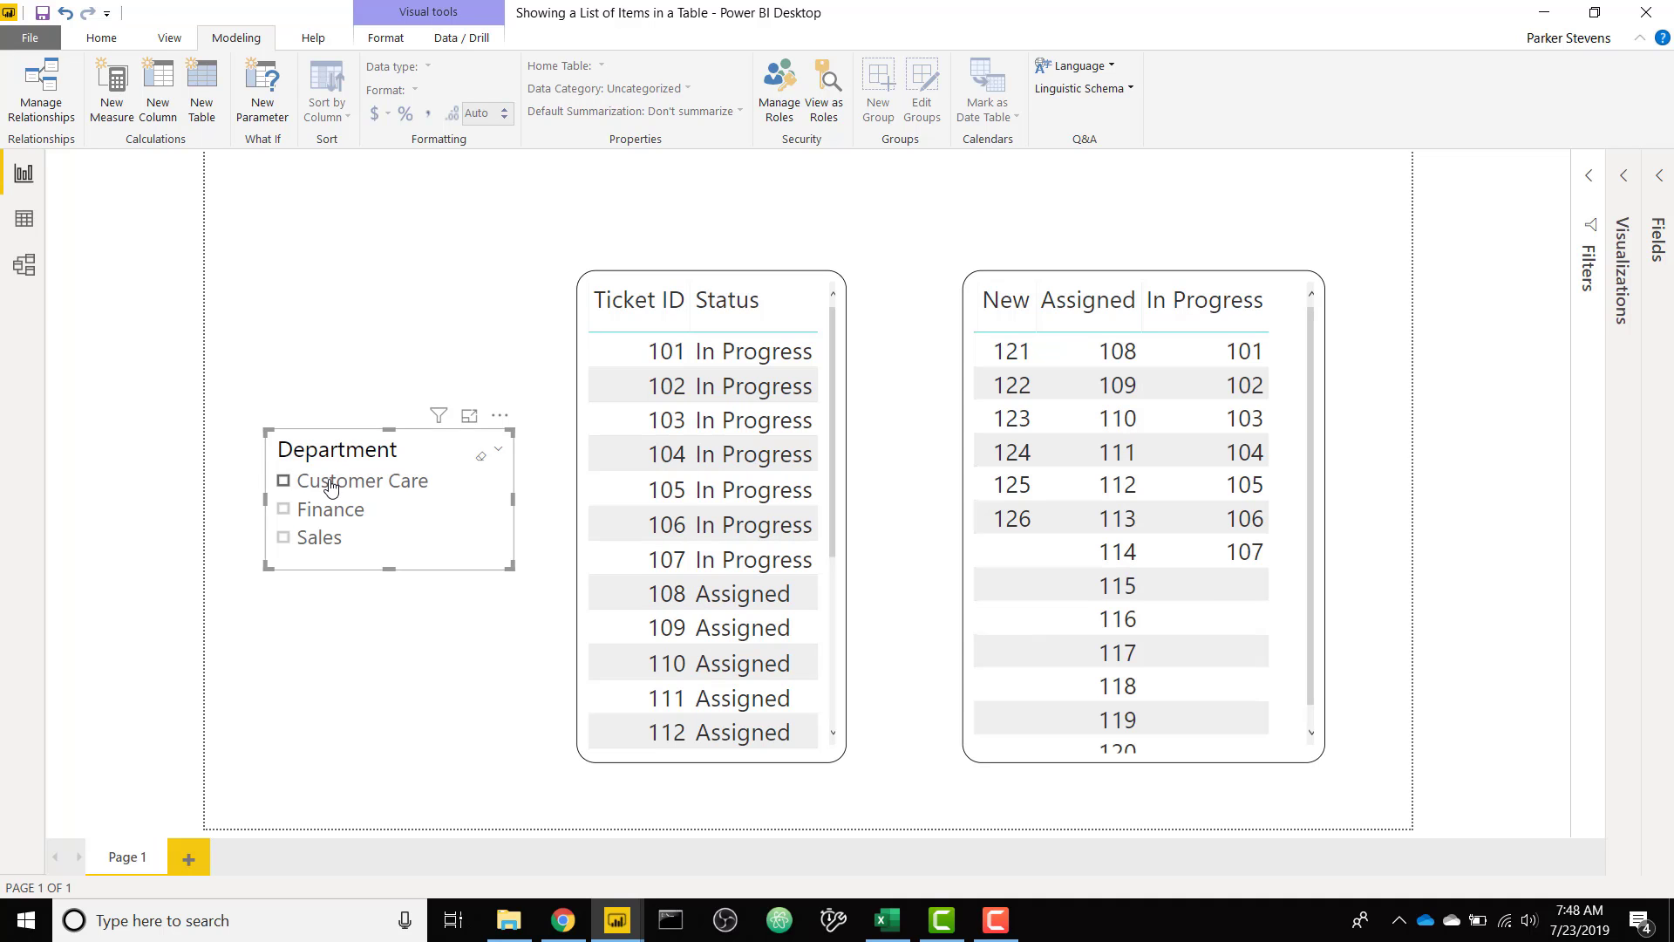
pyautogui.click(370, 394)
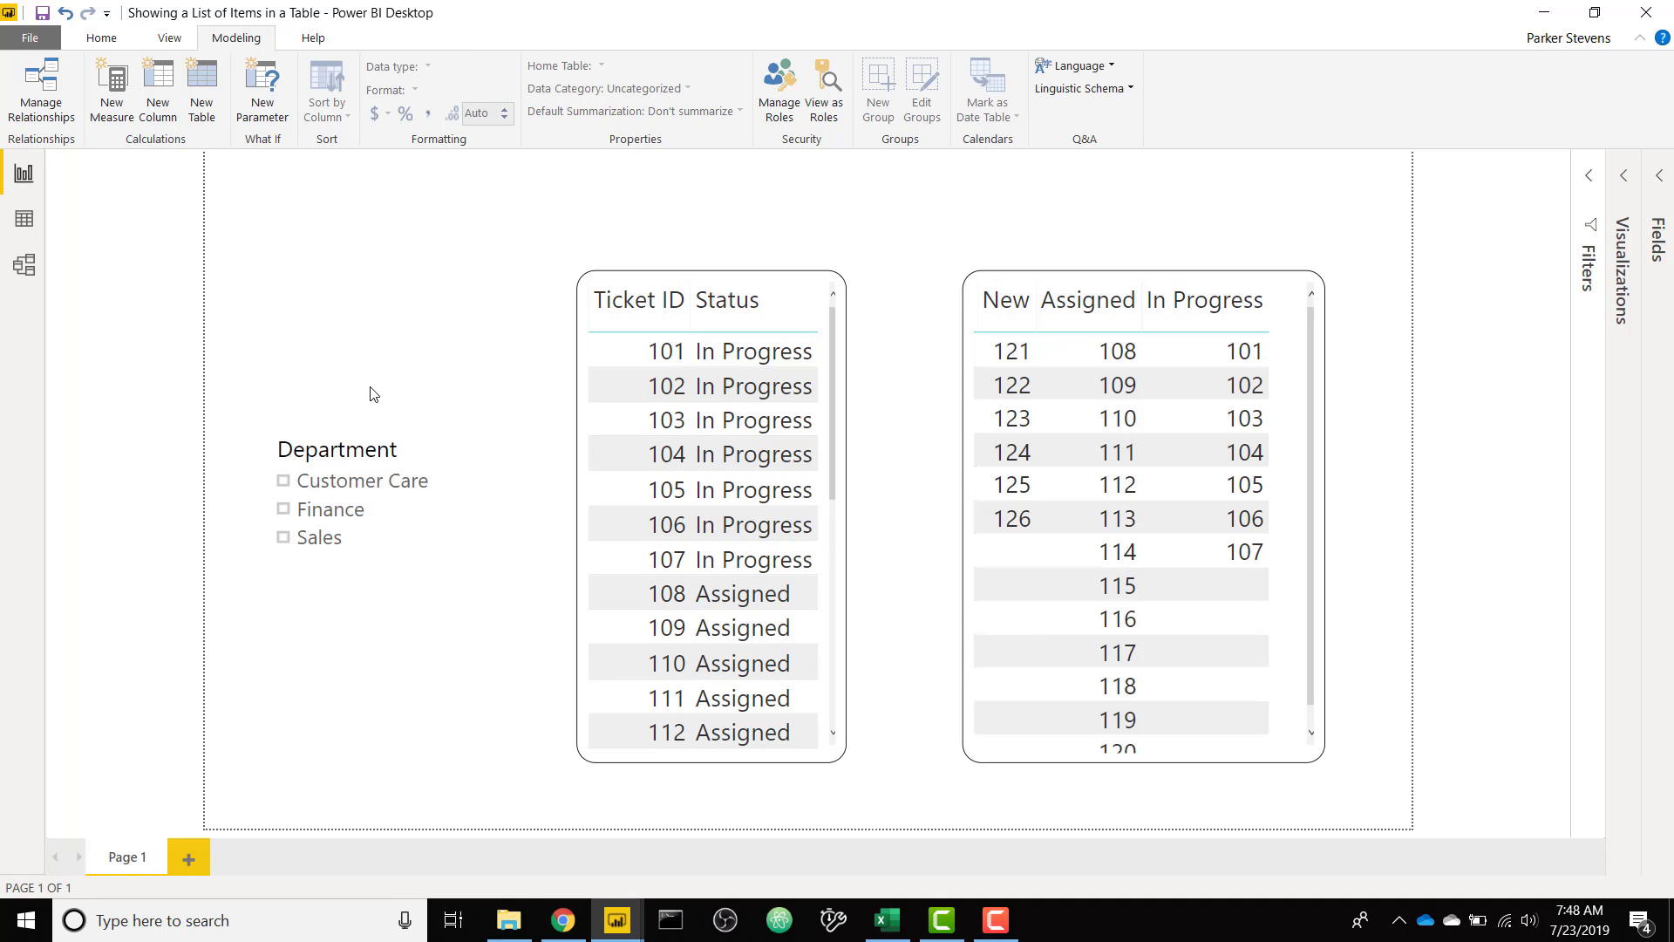